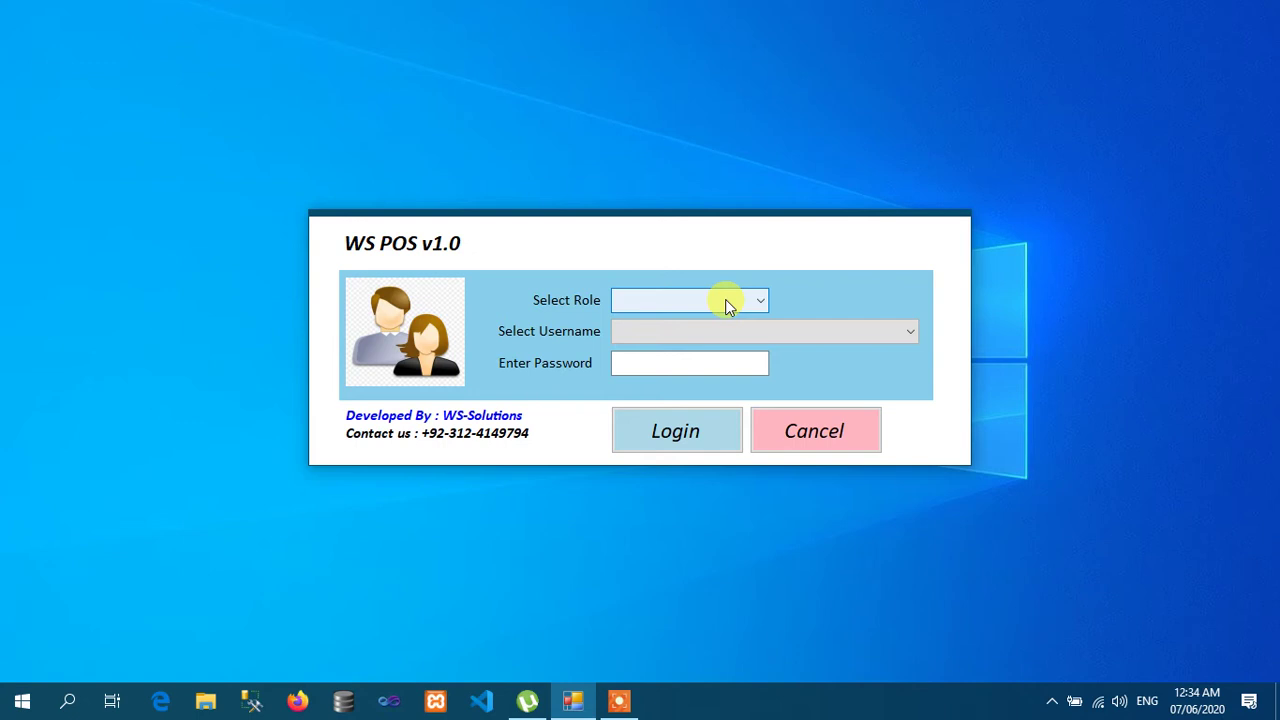
# Step: Log in with role Admin and username Admin using the account password
pyautogui.click(725, 299)
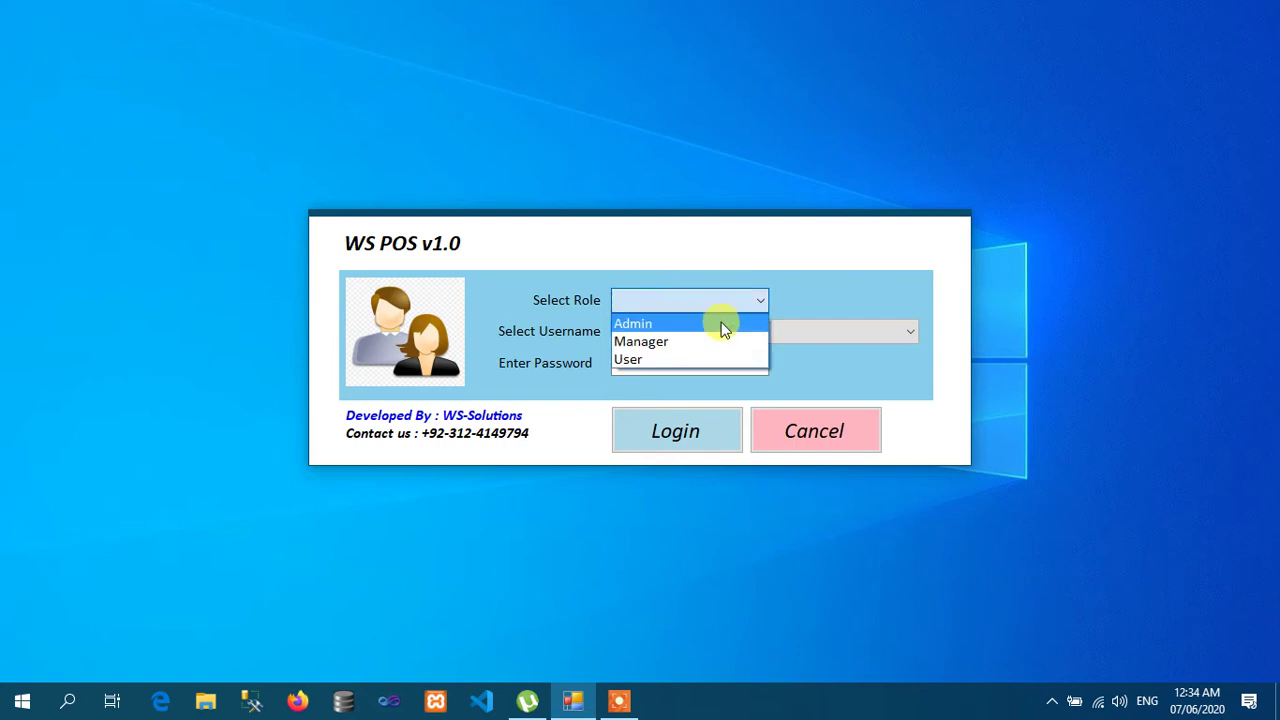
pyautogui.click(723, 320)
pyautogui.click(699, 364)
pyautogui.click(740, 329)
pyautogui.click(705, 352)
pyautogui.click(692, 368)
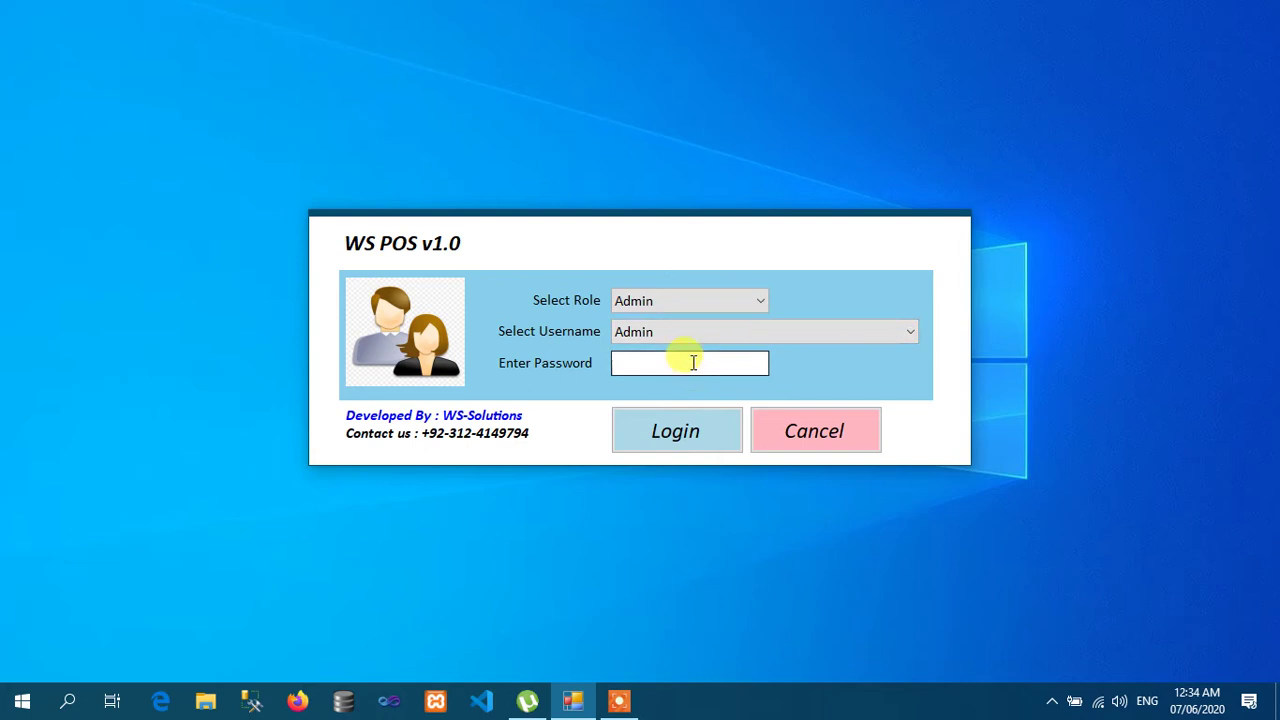
pyautogui.write('1234')
pyautogui.press('Return')
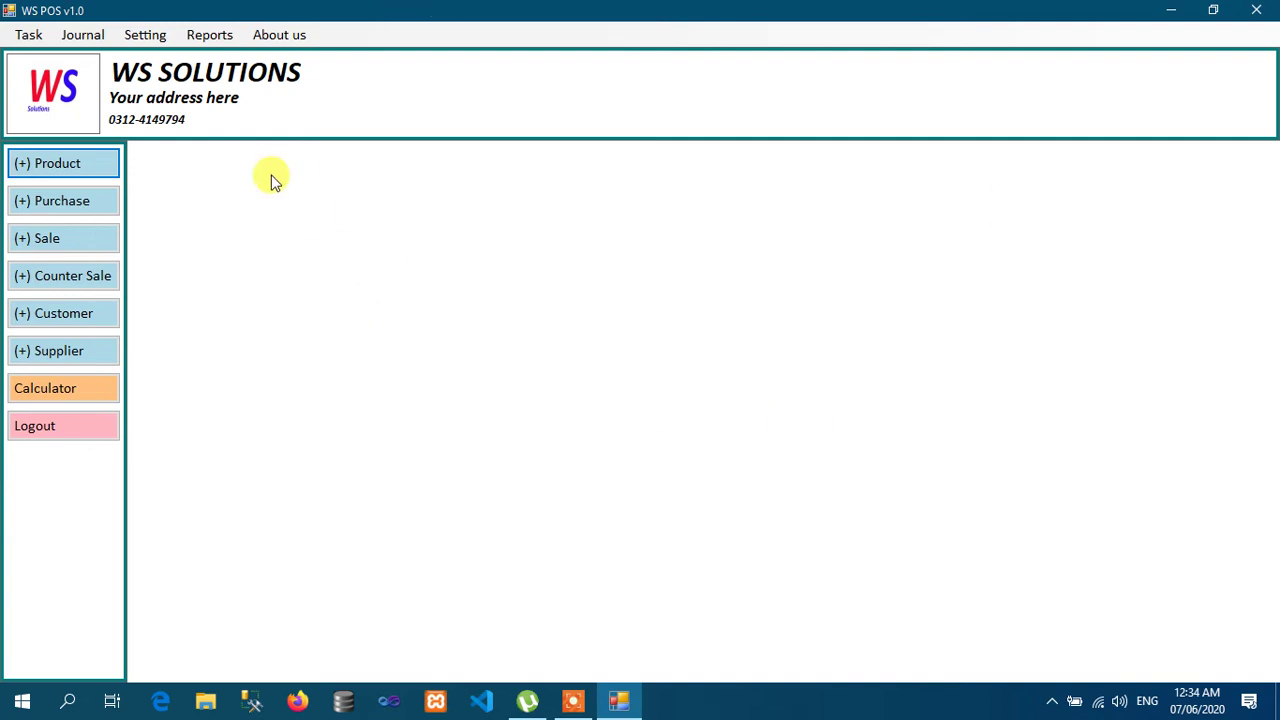
pyautogui.click(160, 36)
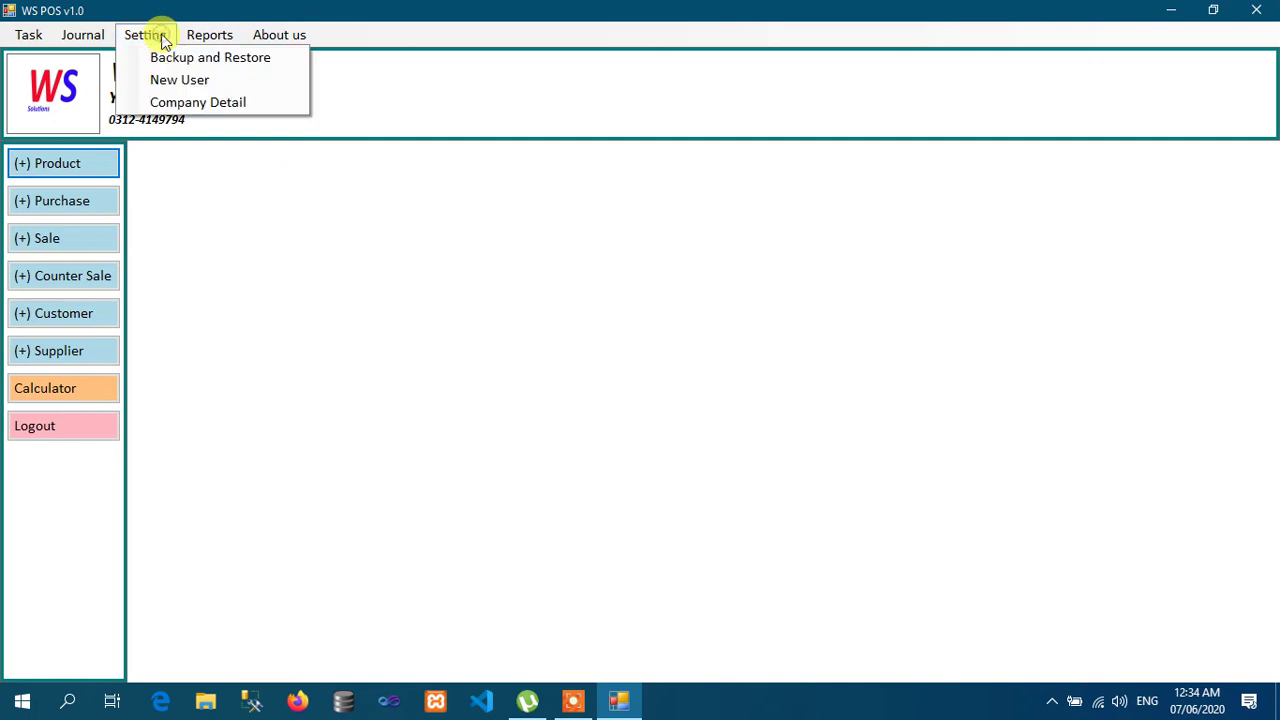
pyautogui.click(208, 102)
pyautogui.click(594, 303)
pyautogui.click(430, 254)
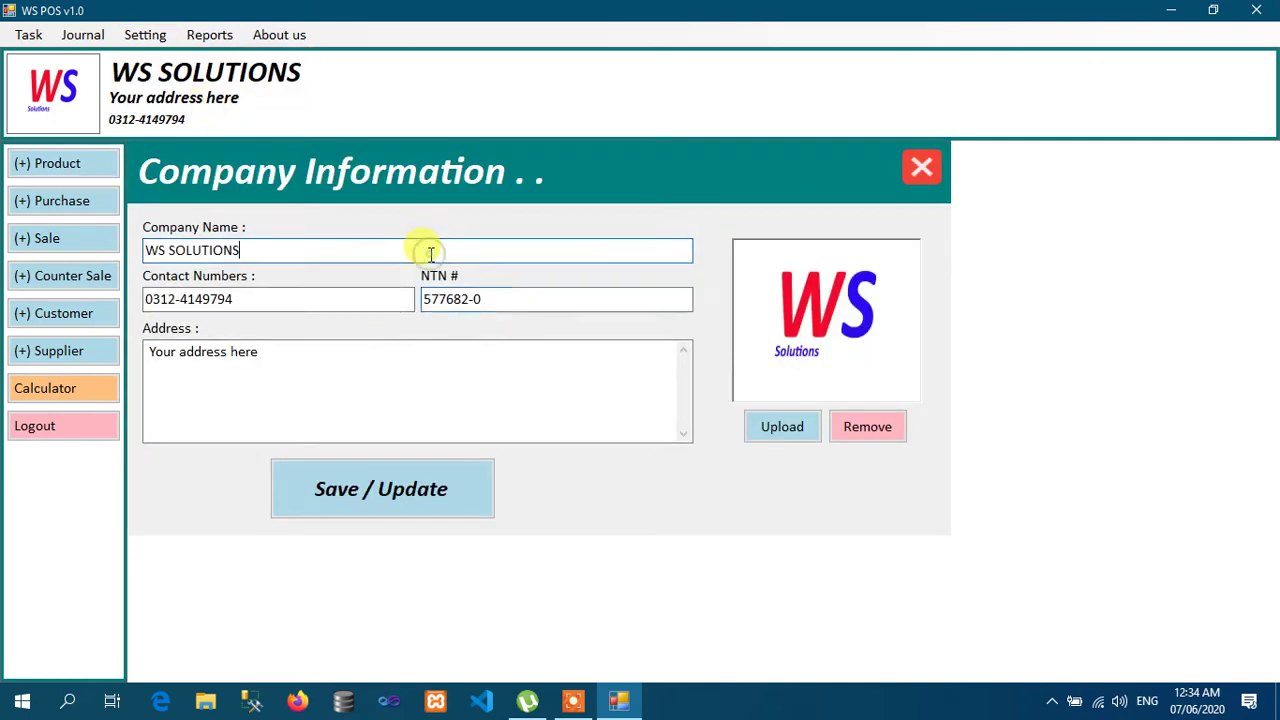
pyautogui.click(277, 298)
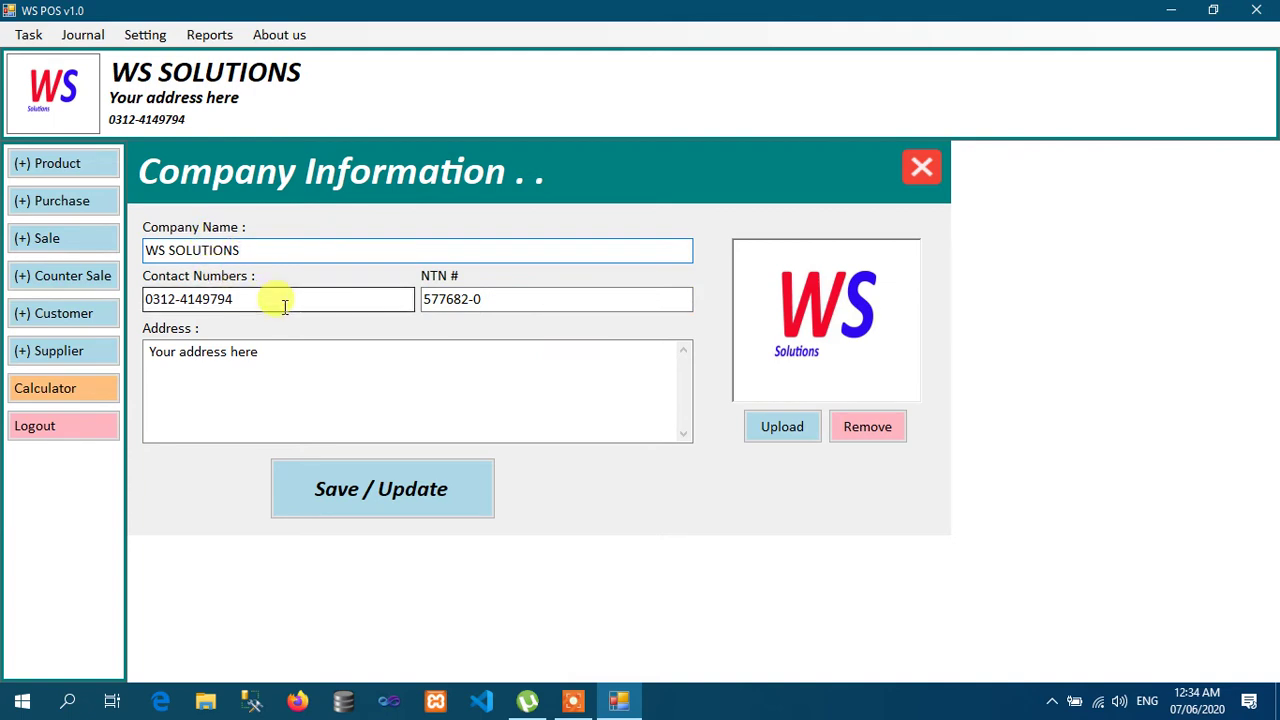
pyautogui.click(534, 298)
pyautogui.click(380, 396)
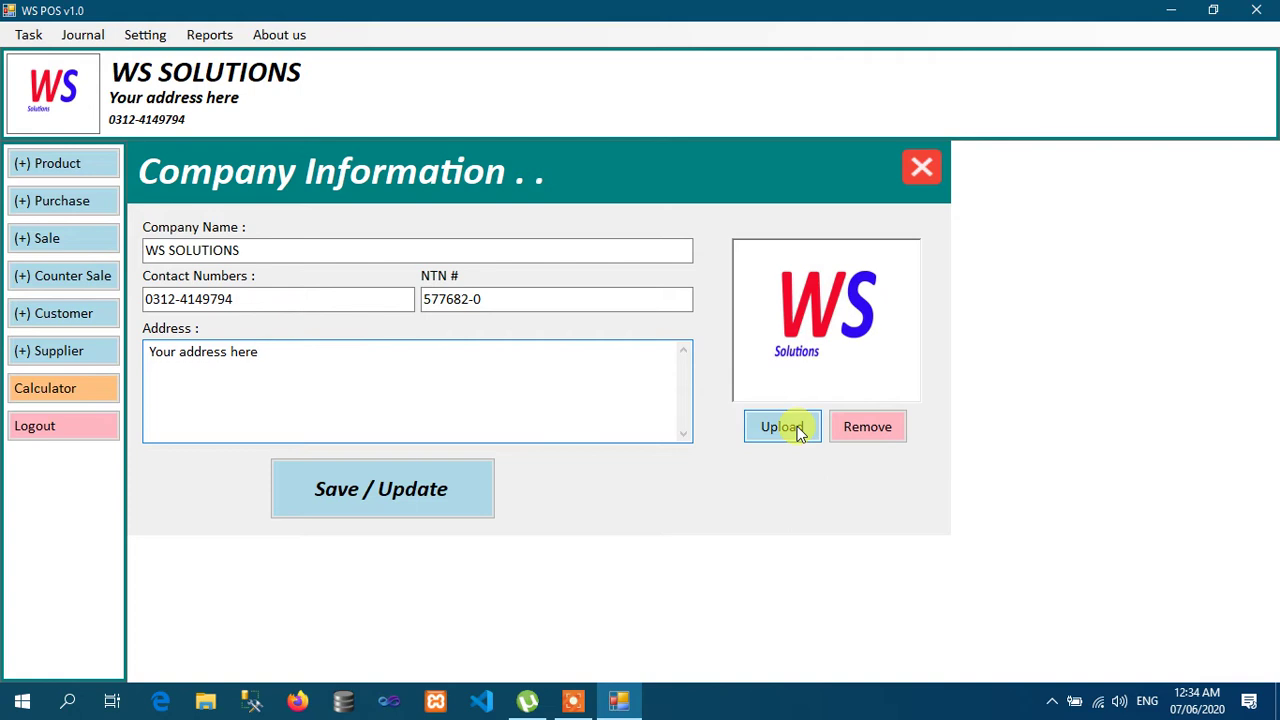
pyautogui.click(921, 164)
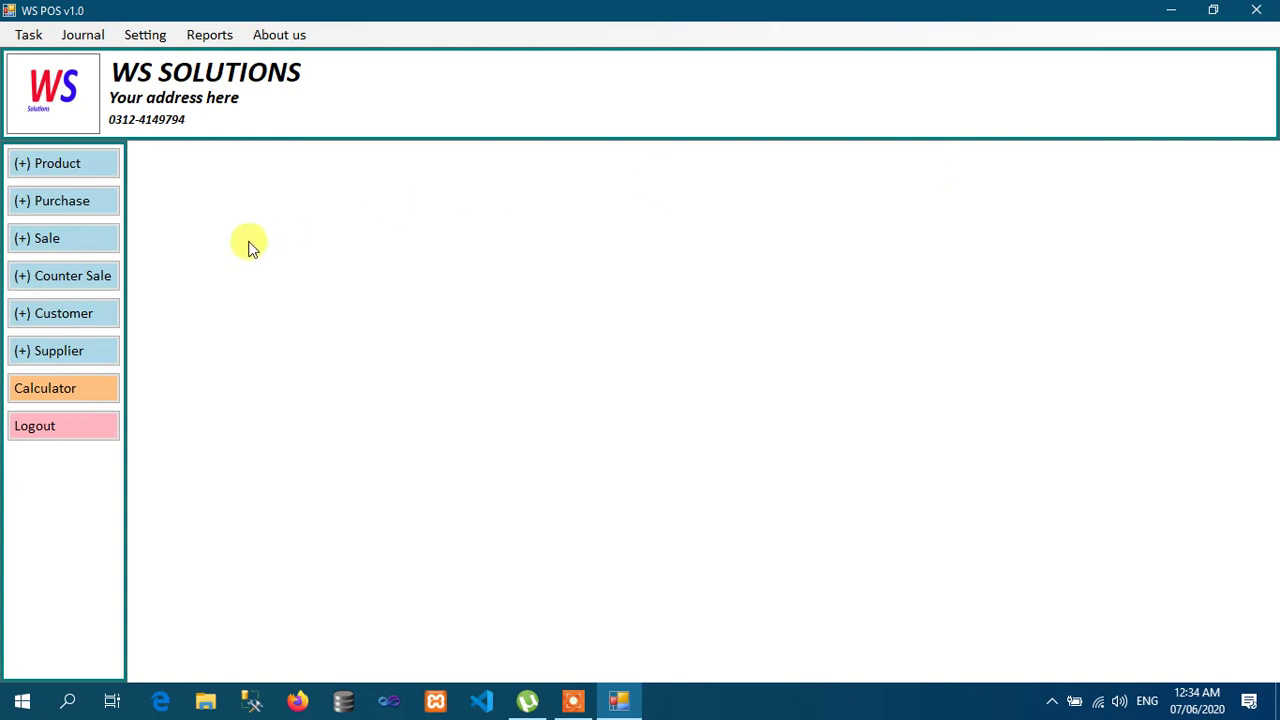
# Step: Open the Product List, filter it by 'Sa', then clear the filter to show all four products
pyautogui.click(73, 168)
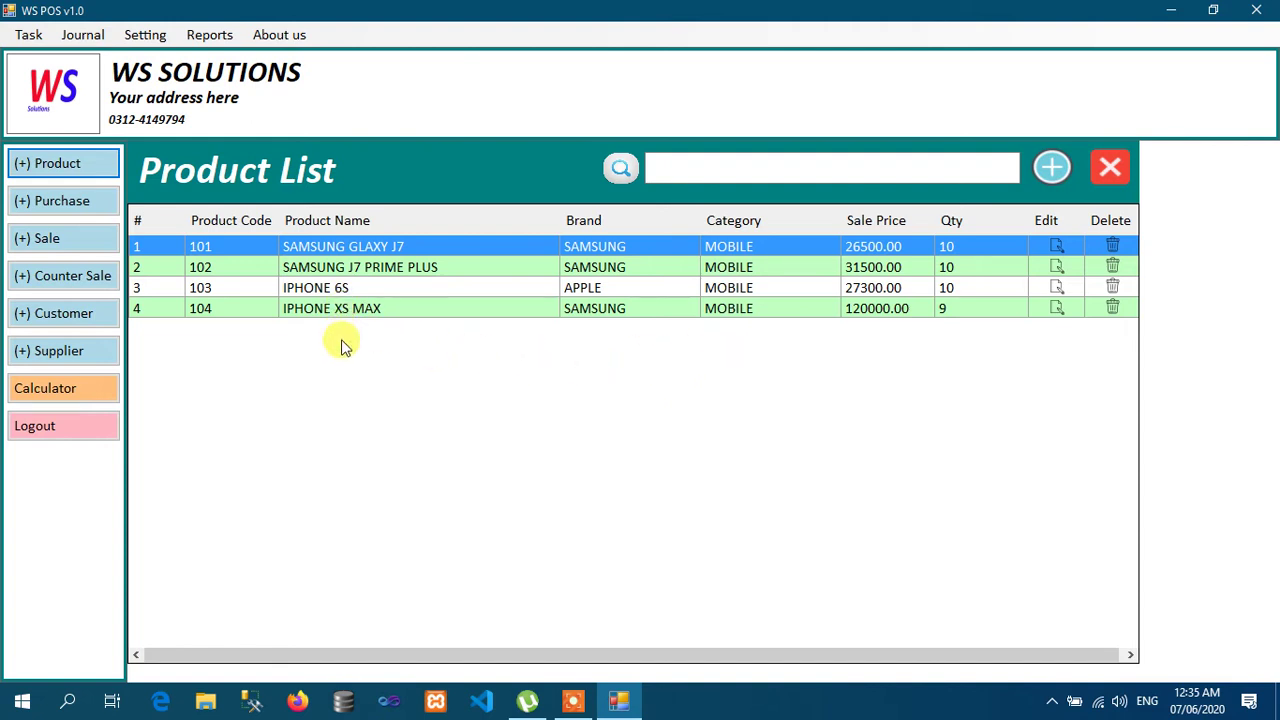
pyautogui.click(976, 170)
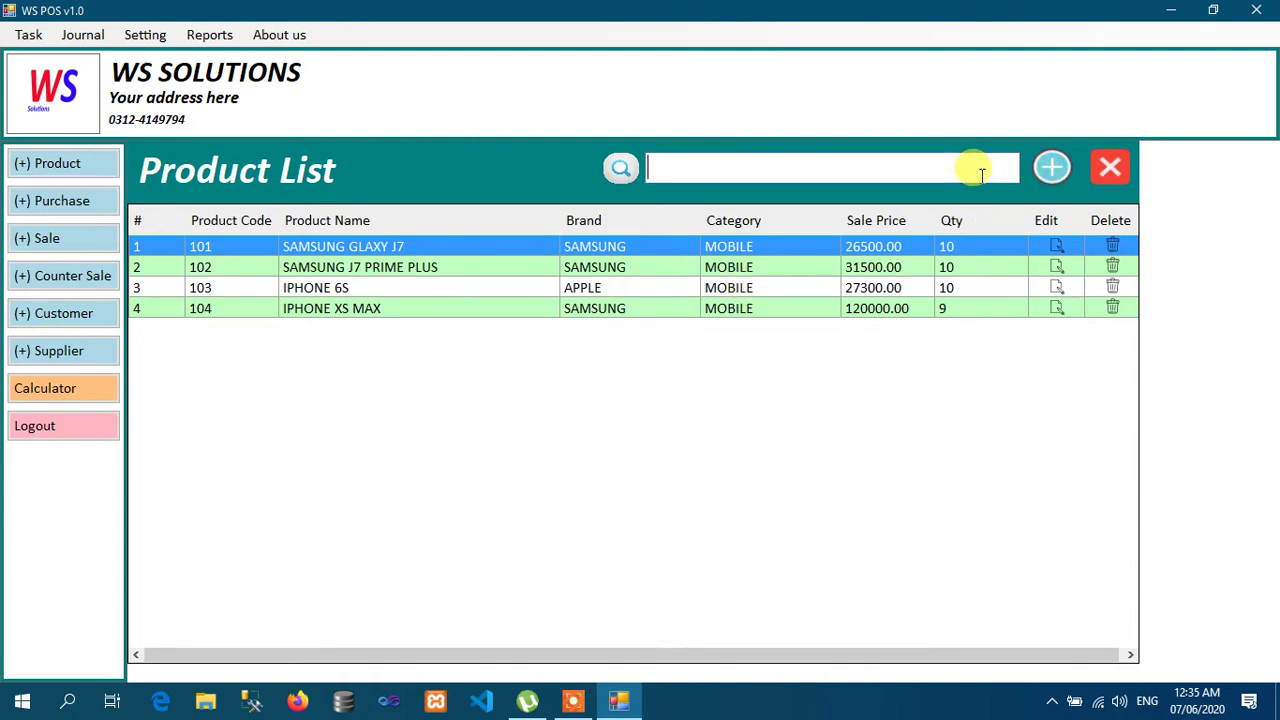
pyautogui.write('Sa')
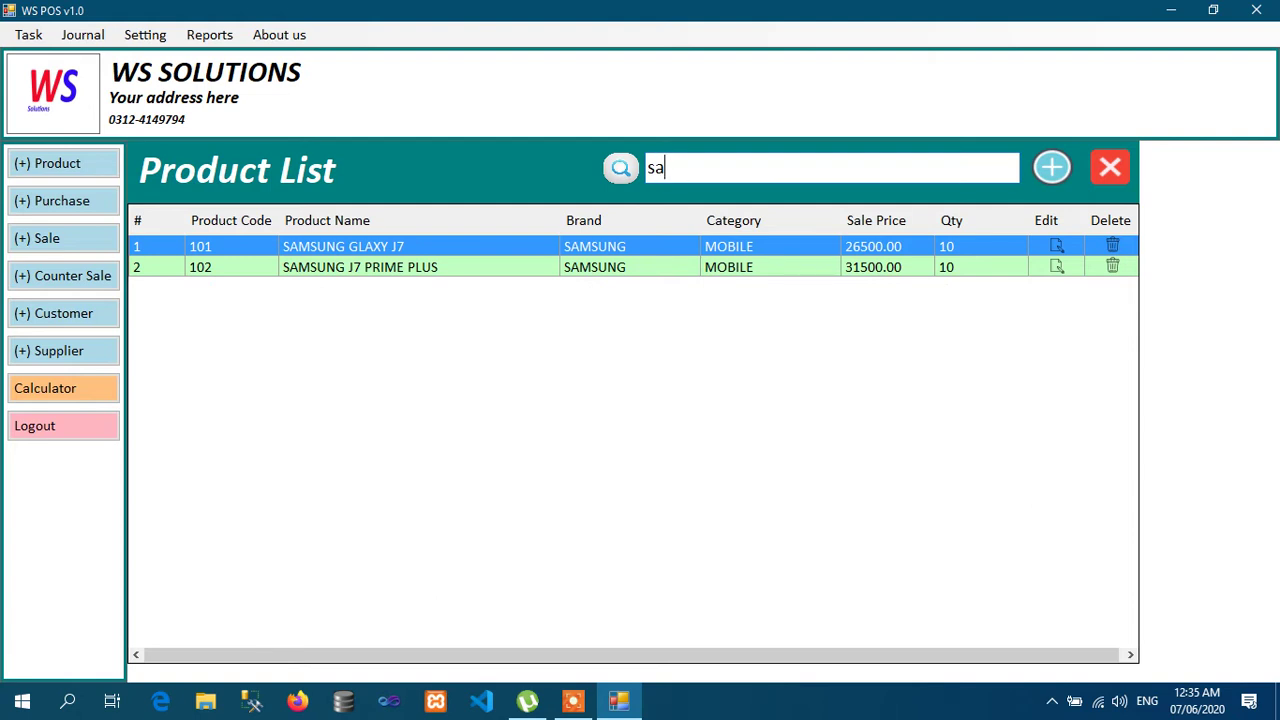
pyautogui.press('BackSpace')
pyautogui.press('BackSpace')
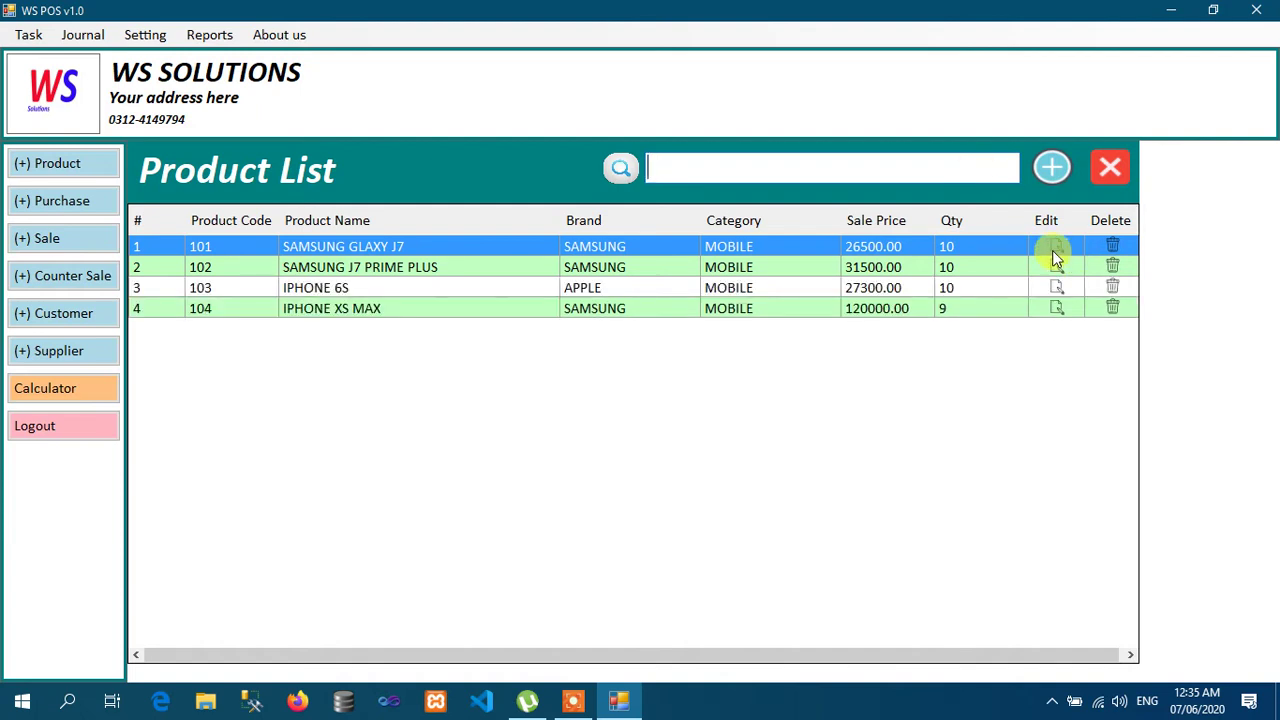
# Step: Start an auto-coded product named 'INFINIX S3 573B' with brand INFINIX and category MOBILE
pyautogui.click(1051, 170)
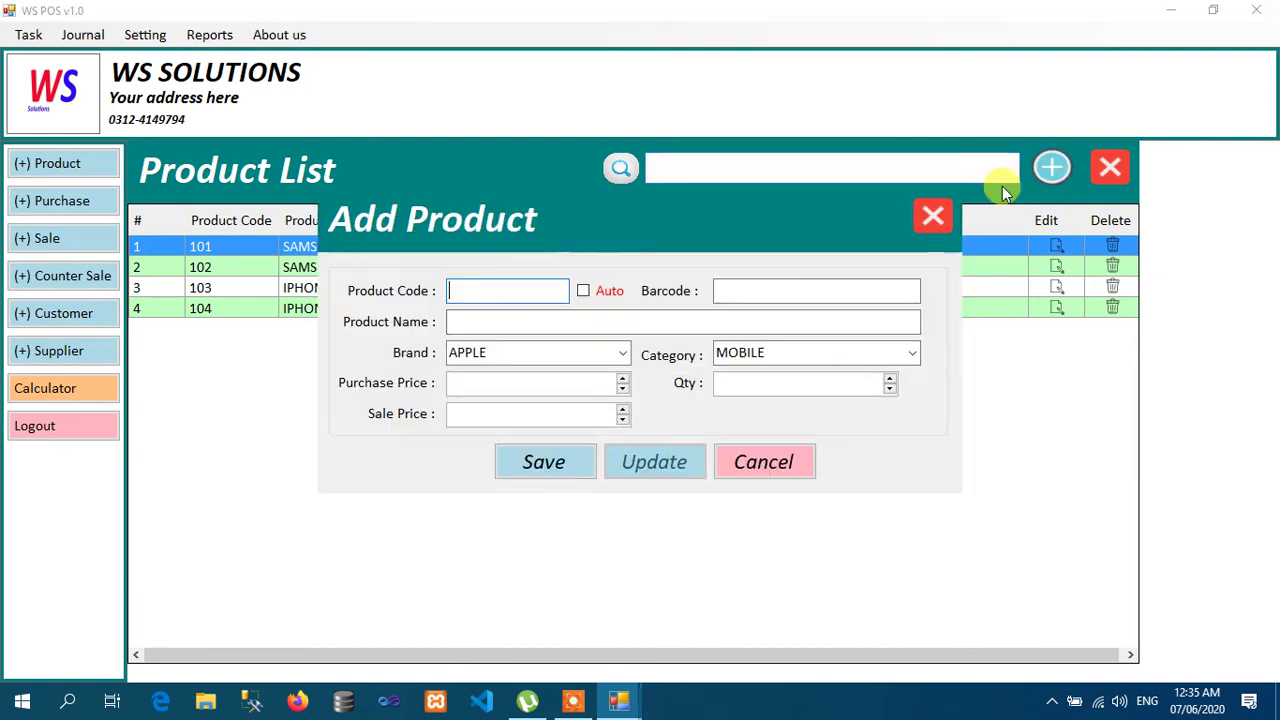
pyautogui.click(610, 291)
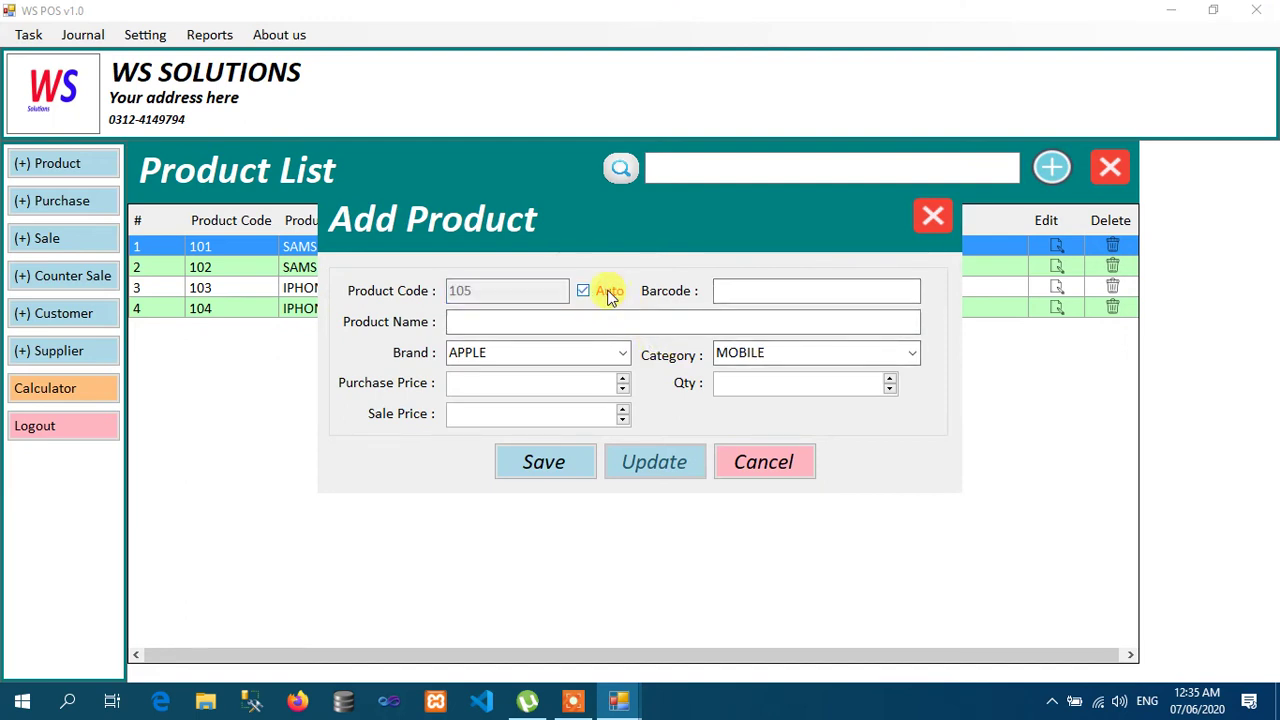
pyautogui.click(576, 321)
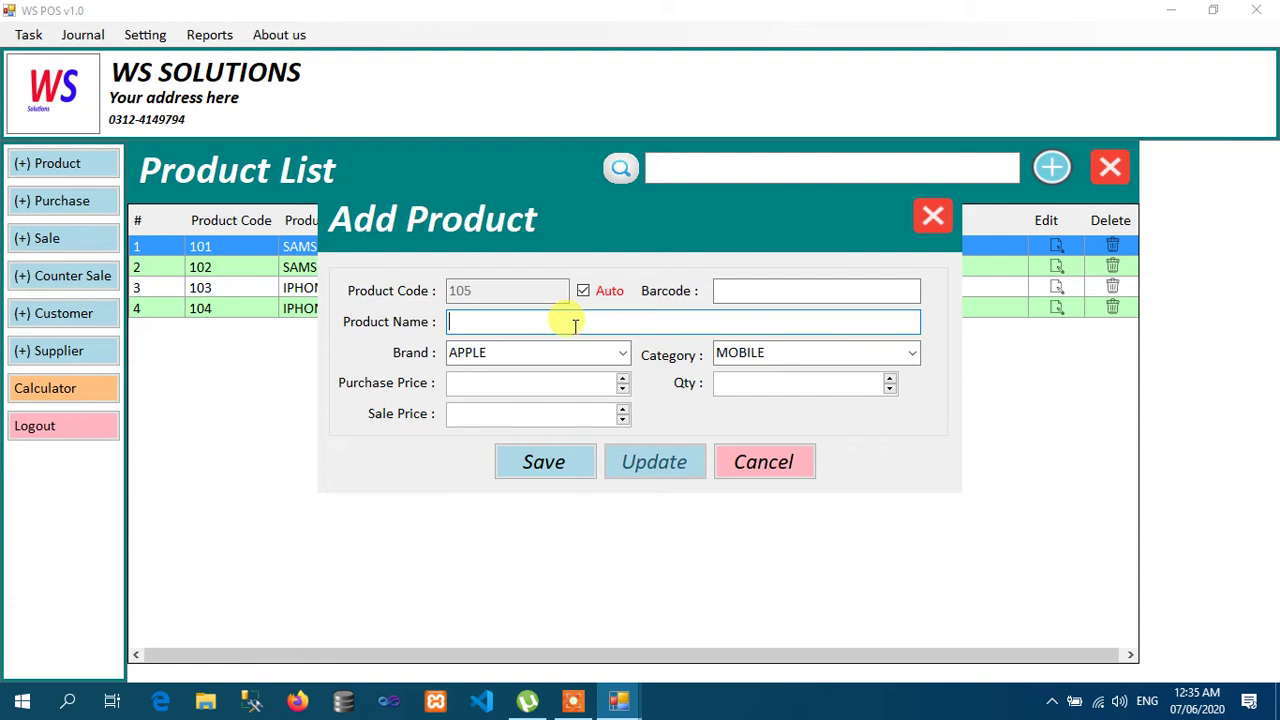
pyautogui.write('INFINIX S')
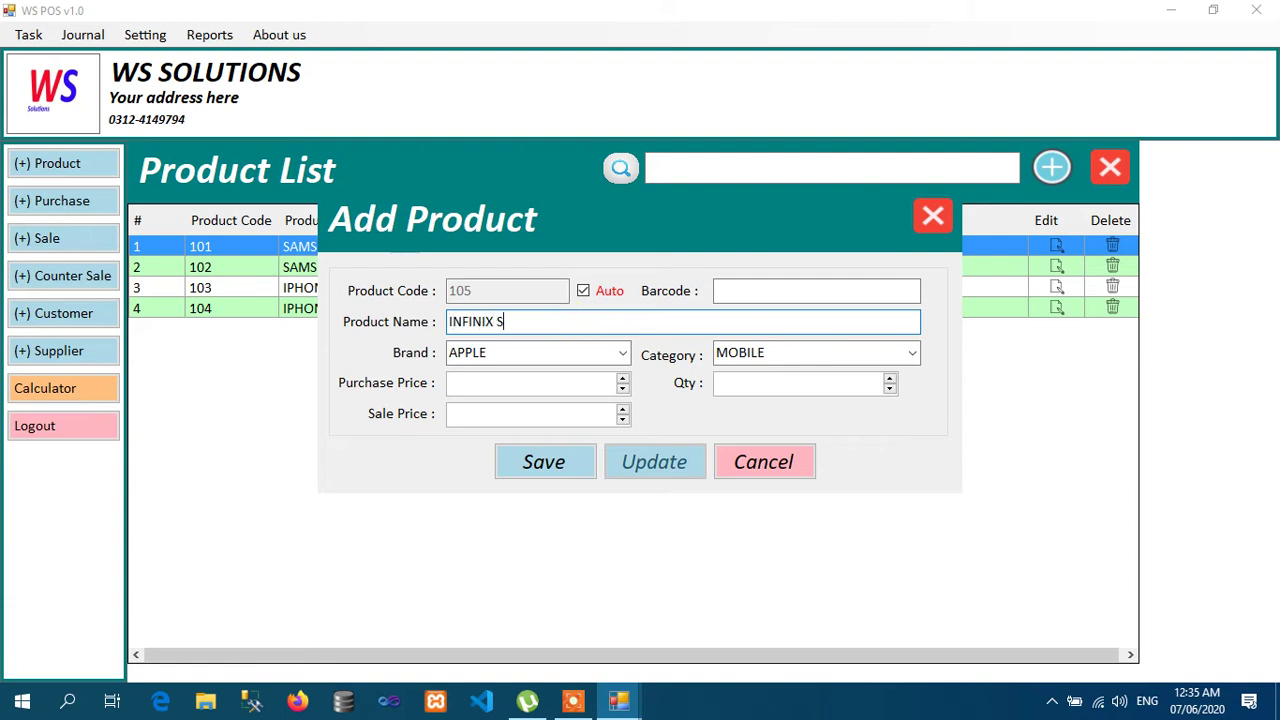
pyautogui.write('3 573B')
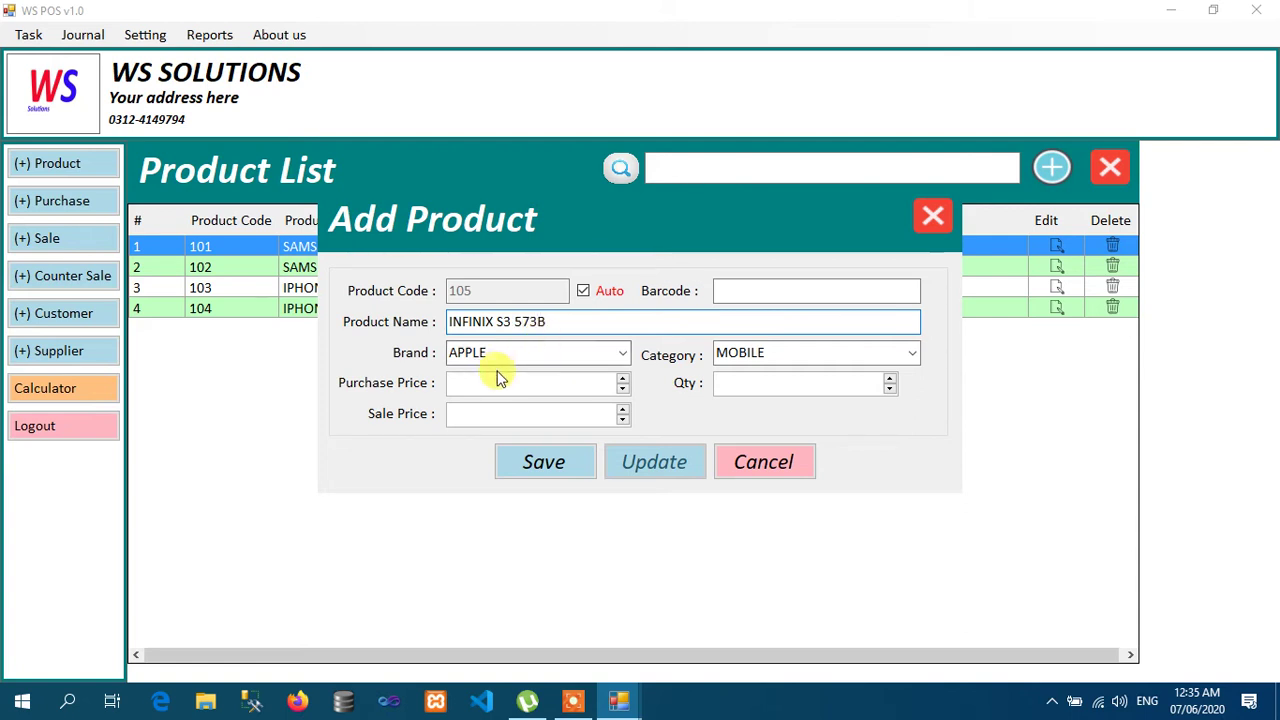
pyautogui.click(563, 357)
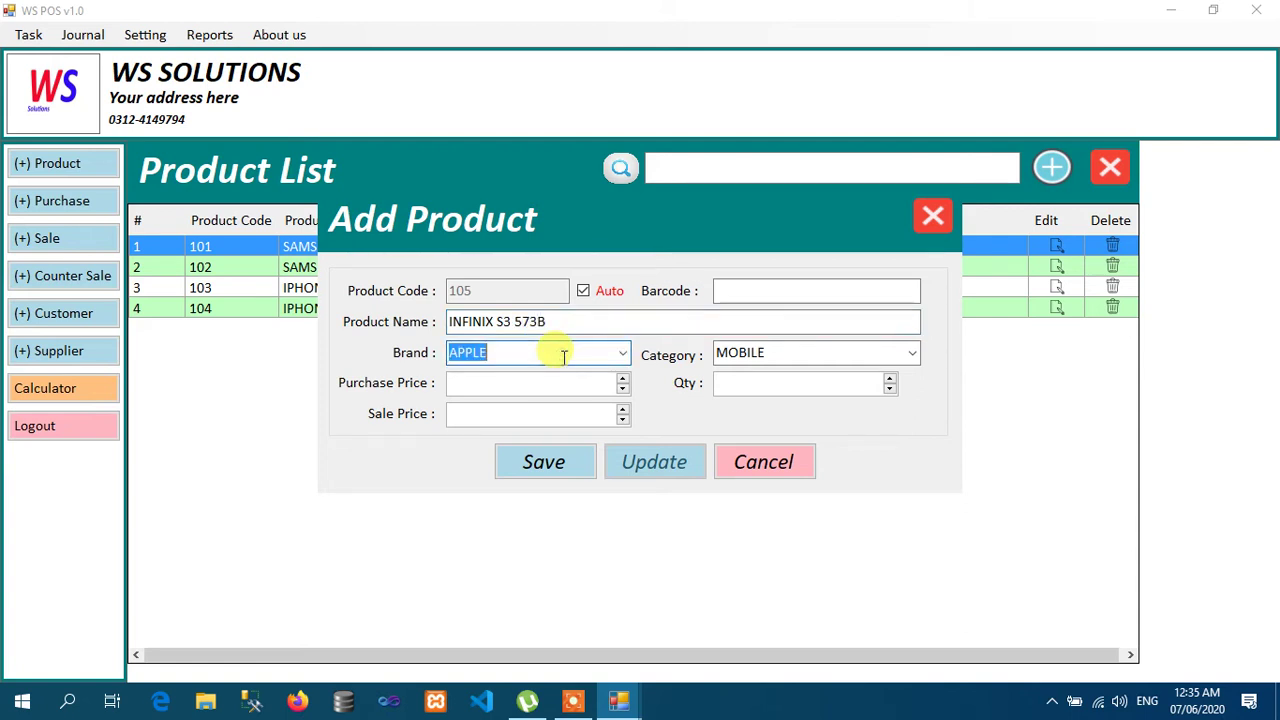
pyautogui.write('in')
pyautogui.press('BackSpace')
pyautogui.press('BackSpace')
pyautogui.write('I')
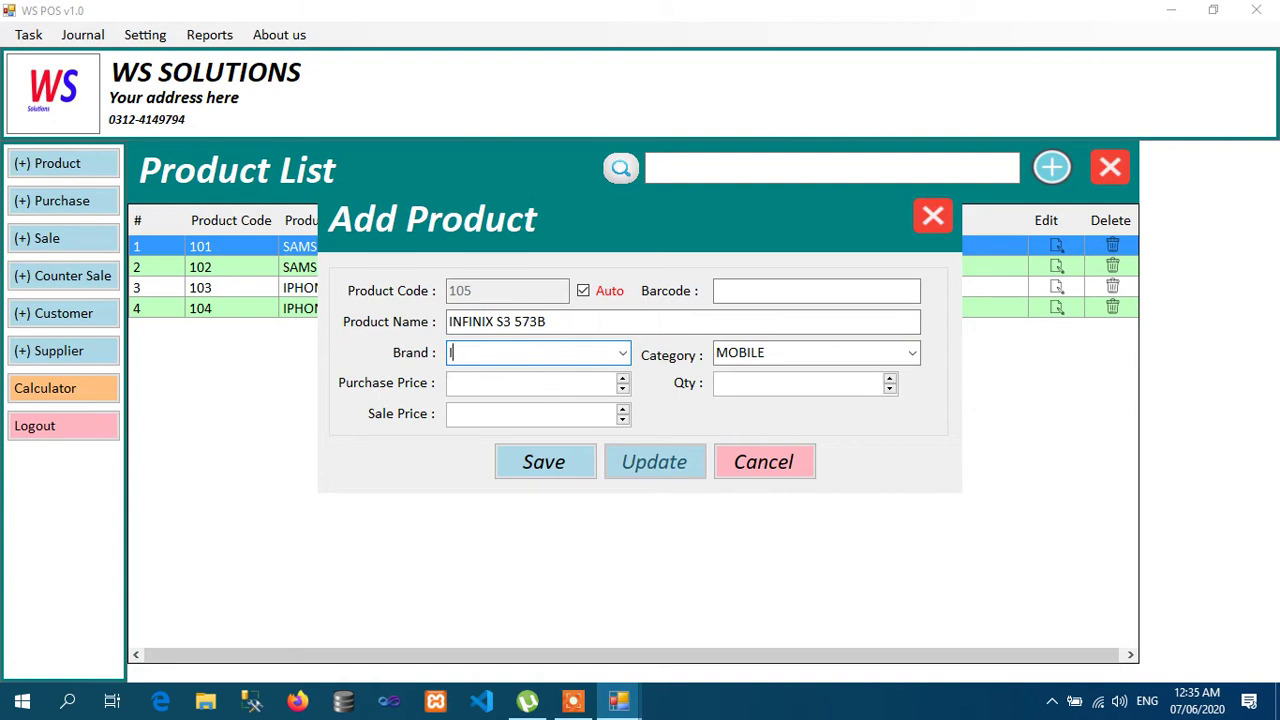
pyautogui.write('NFINIX')
pyautogui.click(910, 355)
pyautogui.click(910, 355)
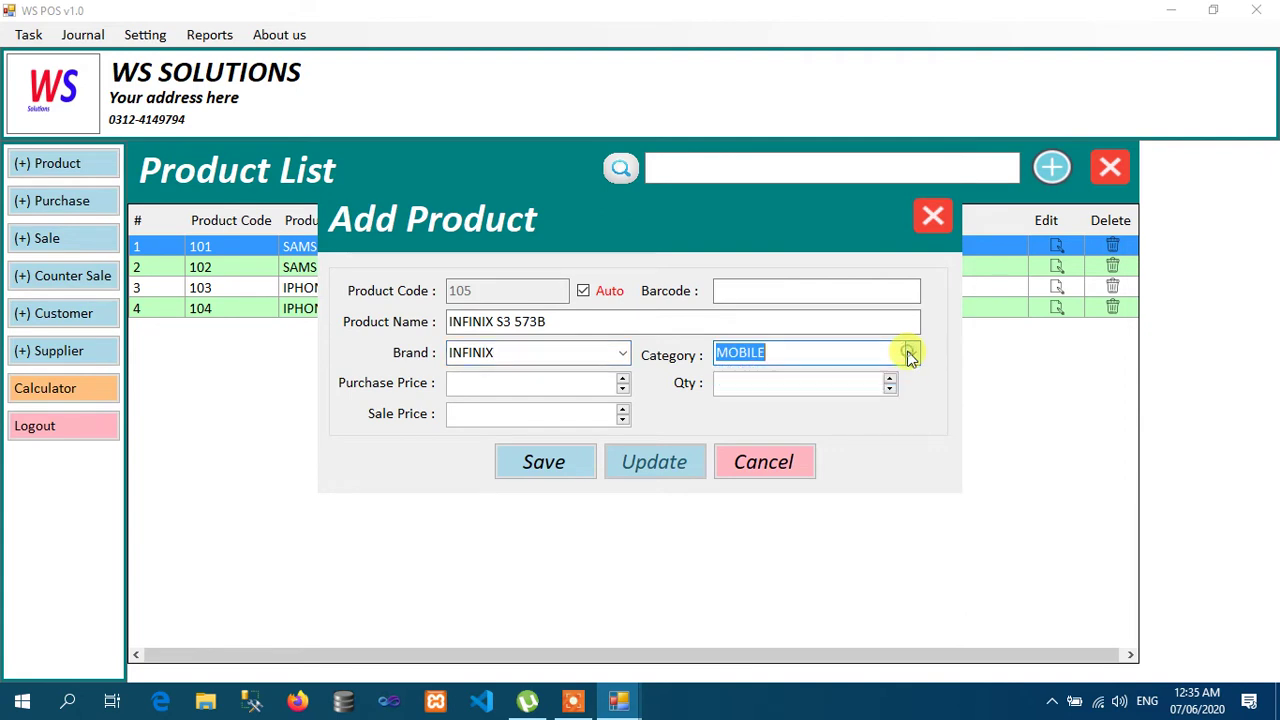
# Step: Enter purchase price 19500, quantity 5 and sale price 22500
pyautogui.click(582, 382)
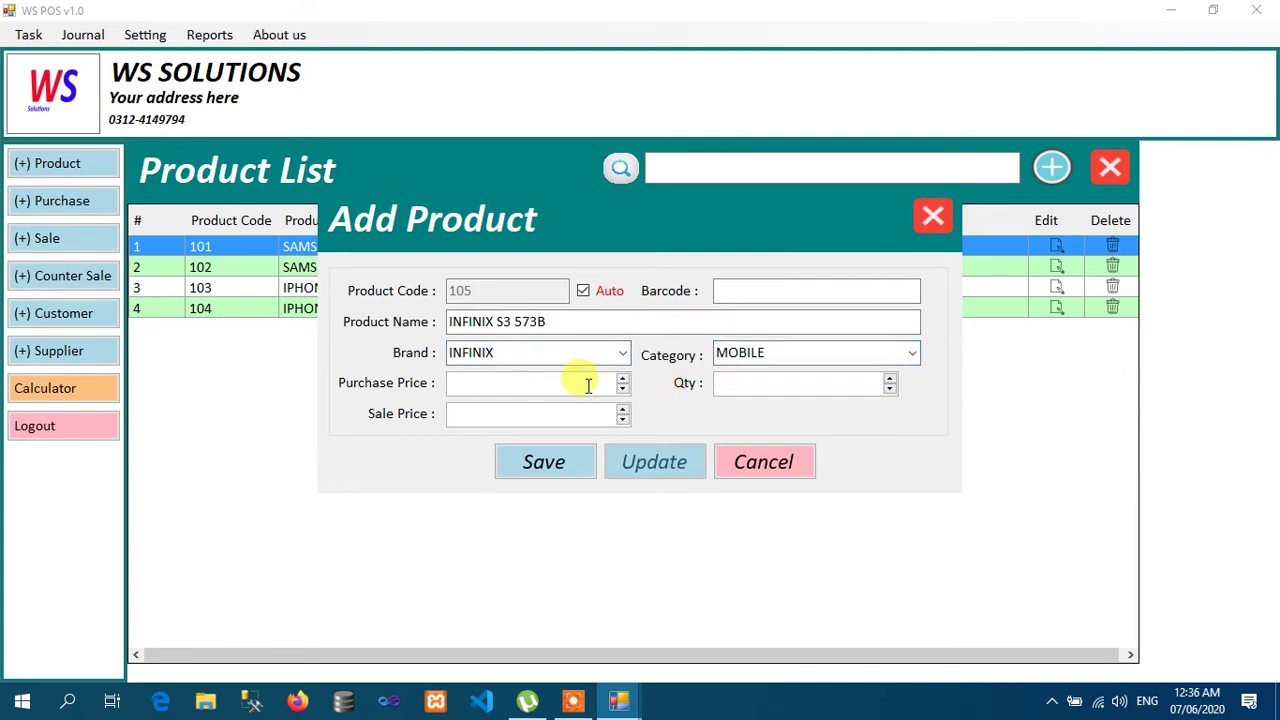
pyautogui.write('30000')
pyautogui.press('BackSpace')
pyautogui.press('BackSpace')
pyautogui.press('BackSpace')
pyautogui.press('BackSpace')
pyautogui.press('BackSpace')
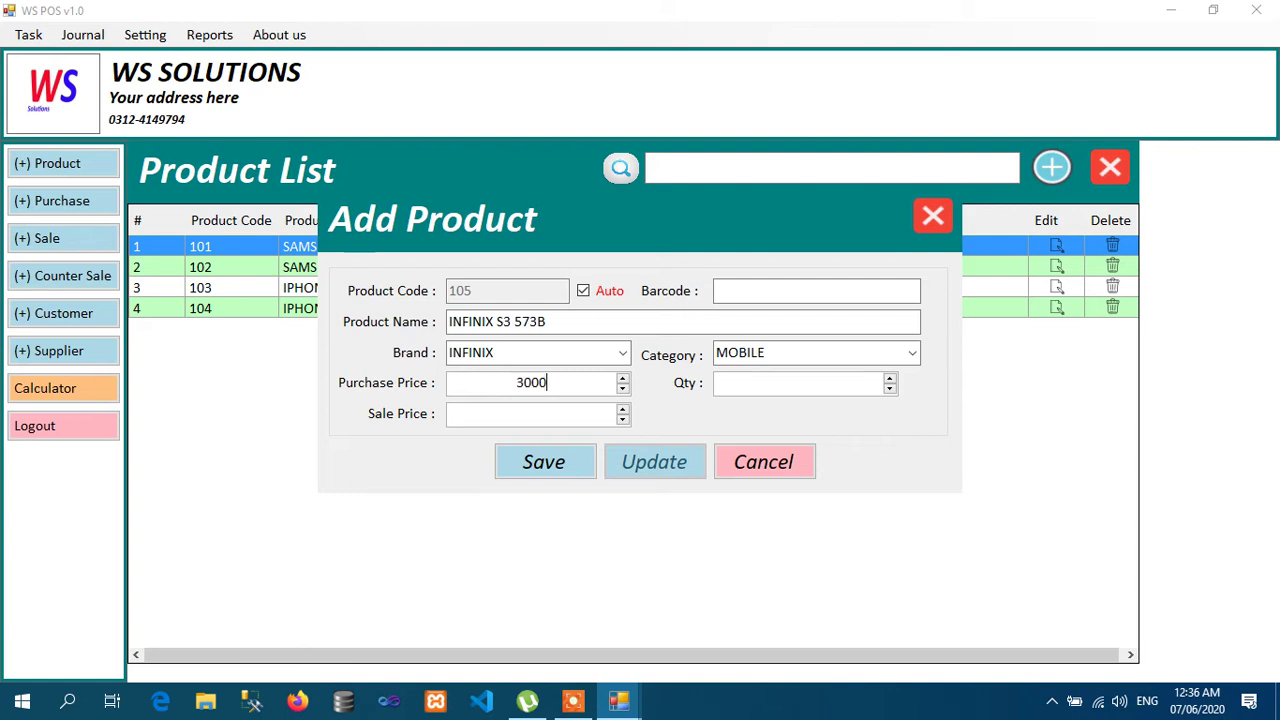
pyautogui.write('195')
pyautogui.press('BackSpace')
pyautogui.write('4')
pyautogui.press('BackSpace')
pyautogui.write('500')
pyautogui.press('Tab')
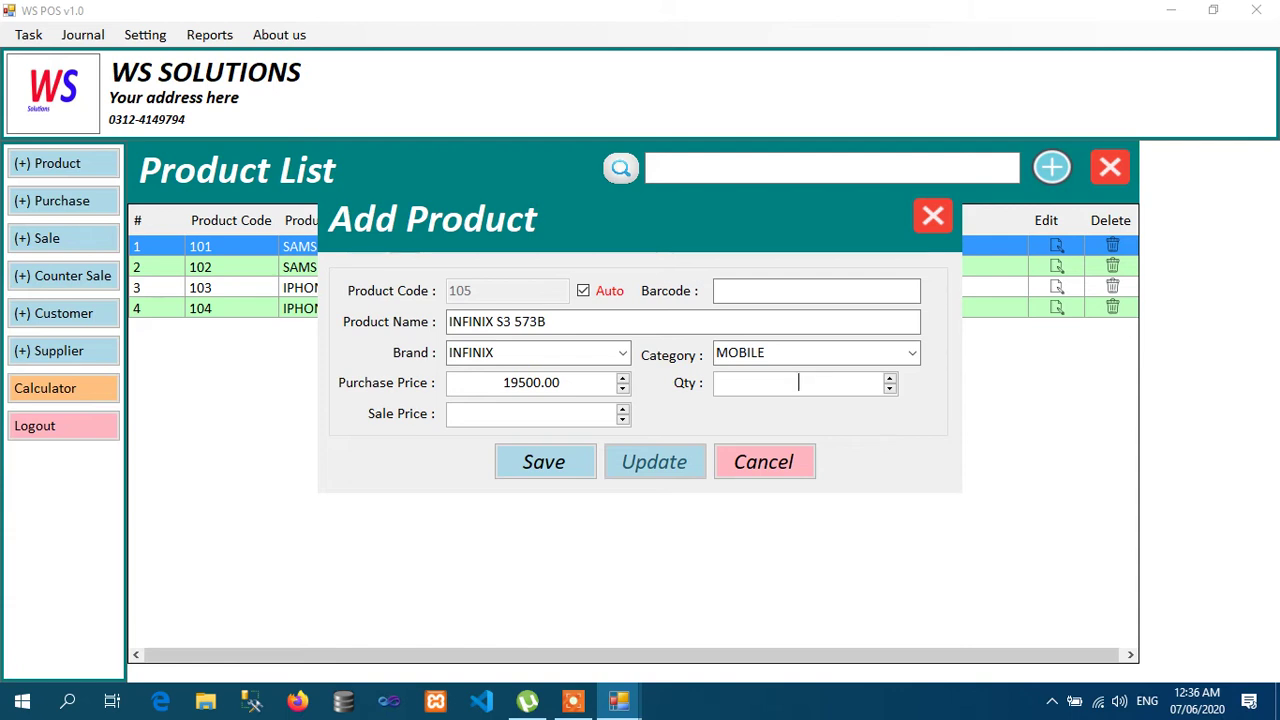
pyautogui.write('5')
pyautogui.press('Tab')
pyautogui.write('22500')
pyautogui.press('Tab')
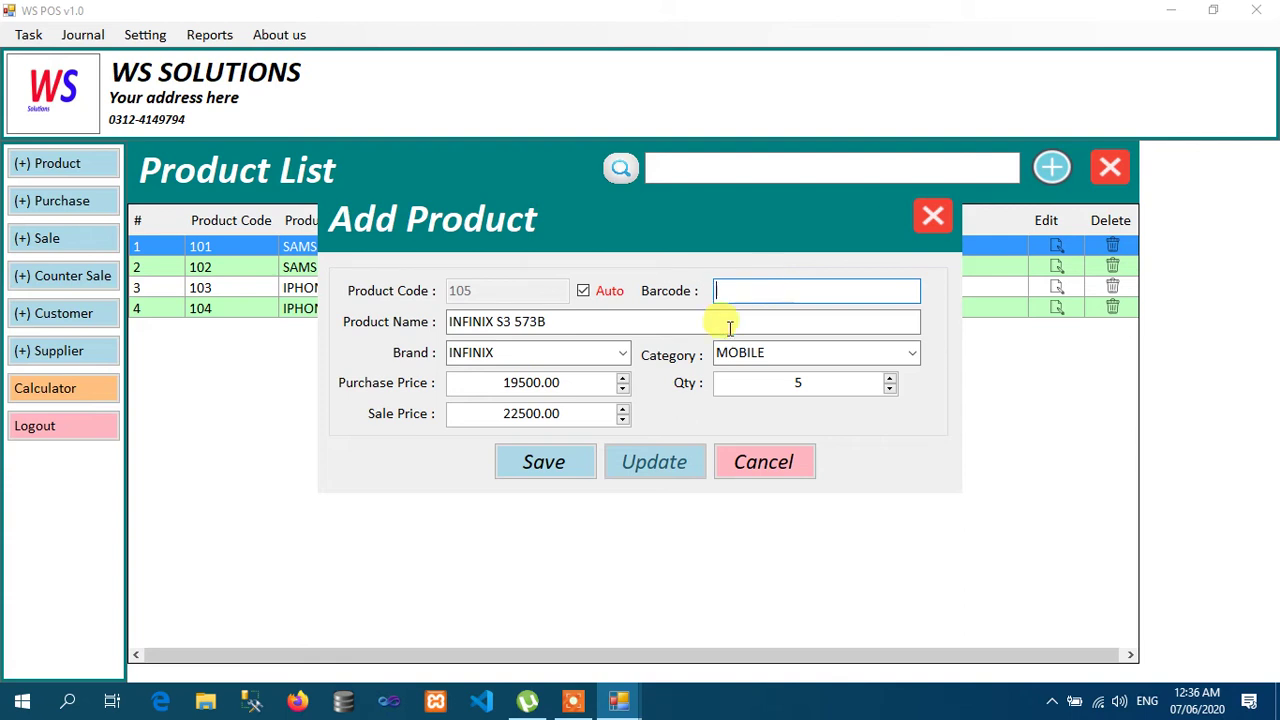
# Step: Save the new product, acknowledge the confirmation and close the form
pyautogui.click(535, 465)
pyautogui.click(646, 420)
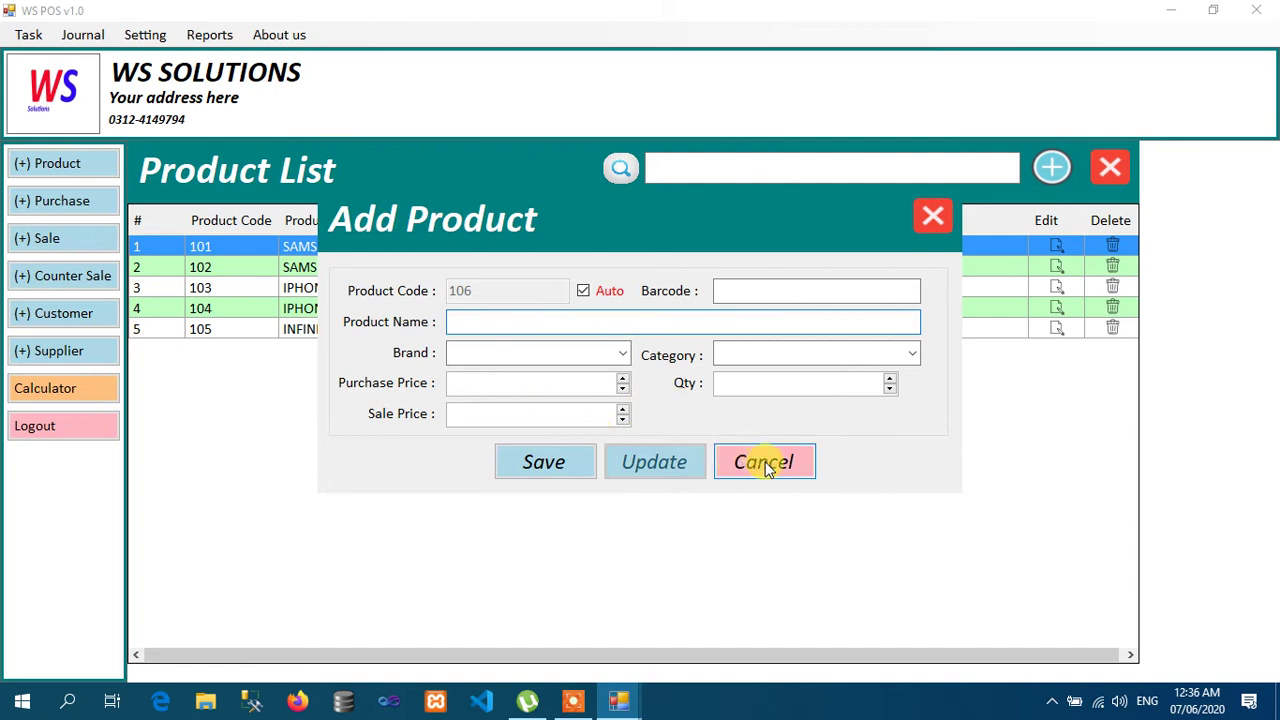
pyautogui.click(763, 462)
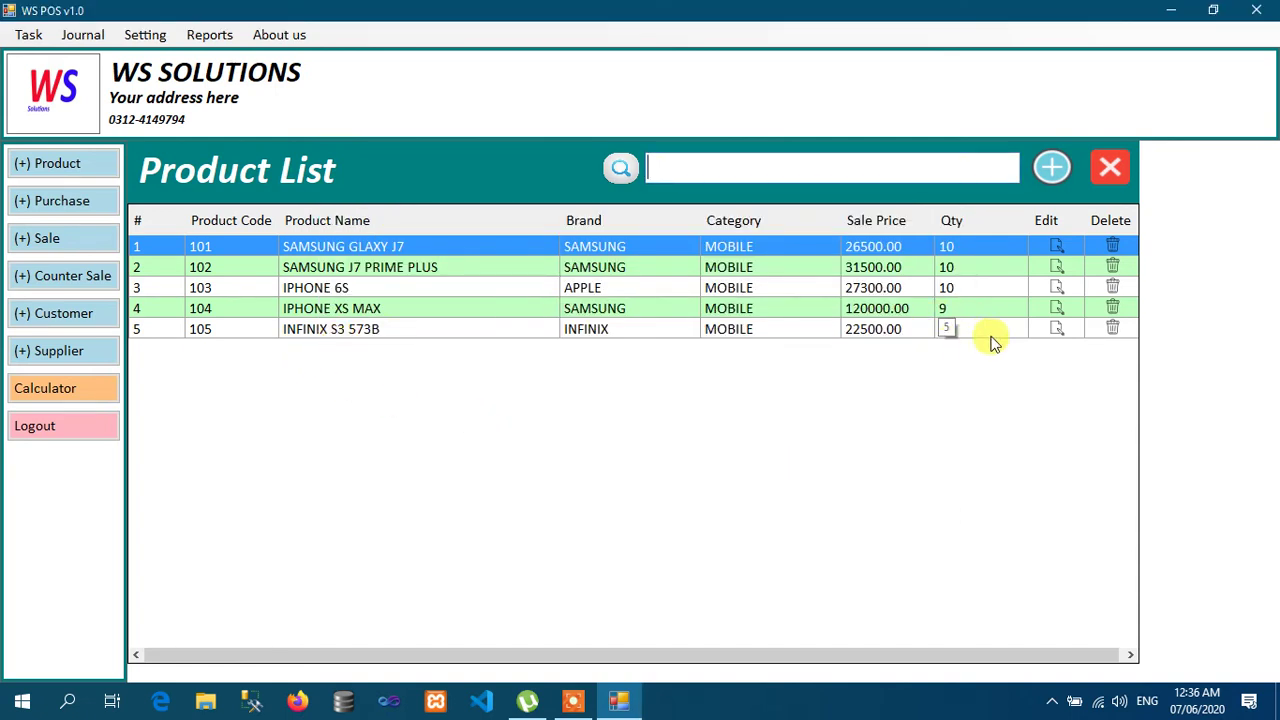
# Step: Open INFINIX S3 573B for editing and close it unchanged, then answer No to deleting it
pyautogui.click(1060, 329)
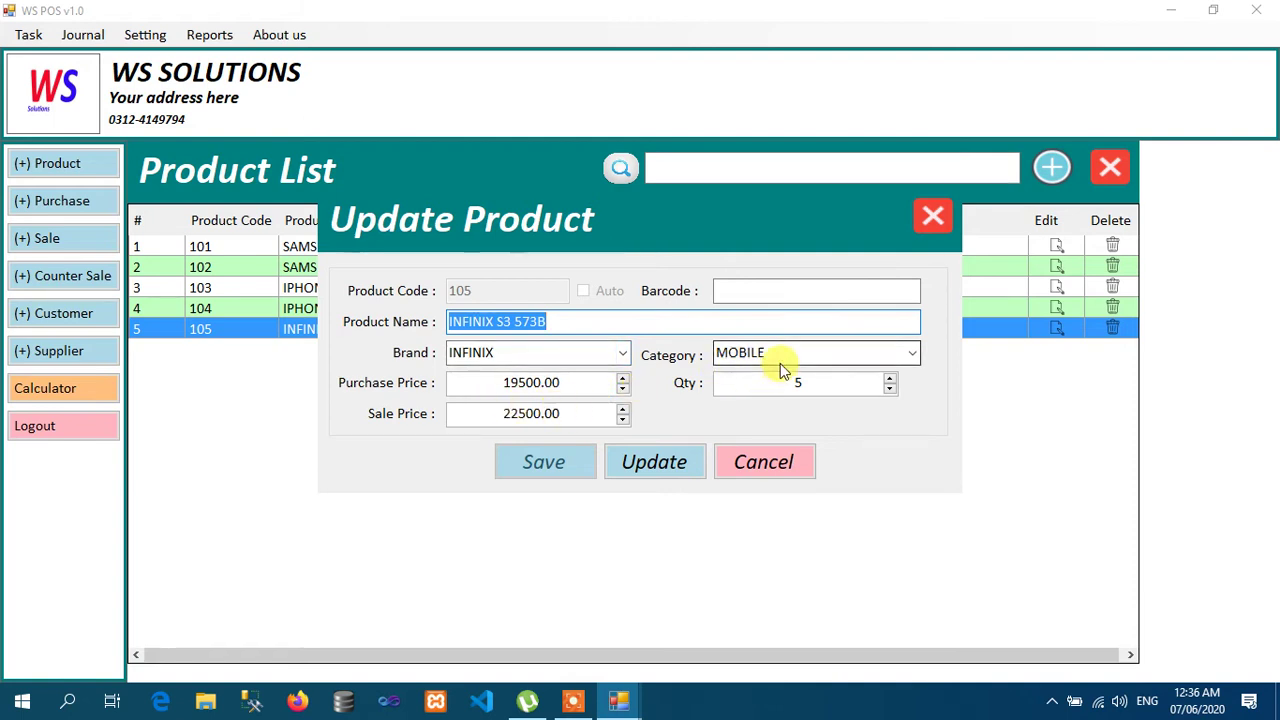
pyautogui.click(588, 351)
pyautogui.click(676, 321)
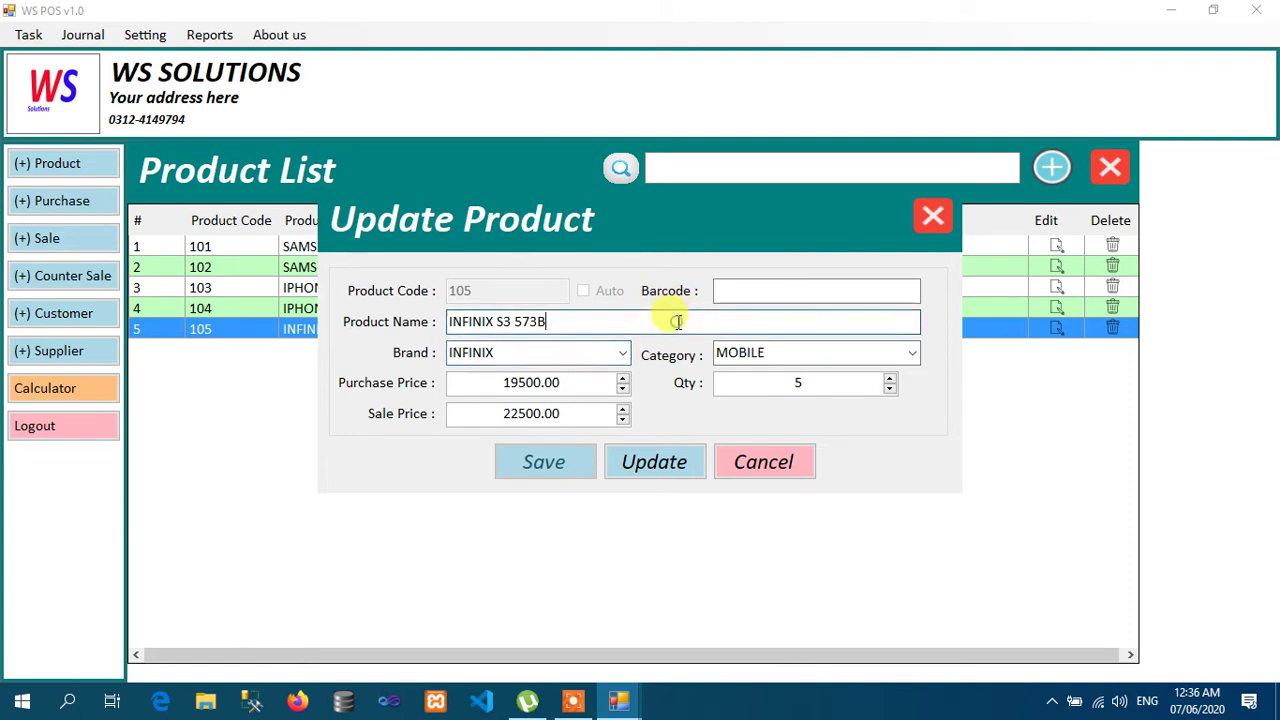
pyautogui.click(746, 465)
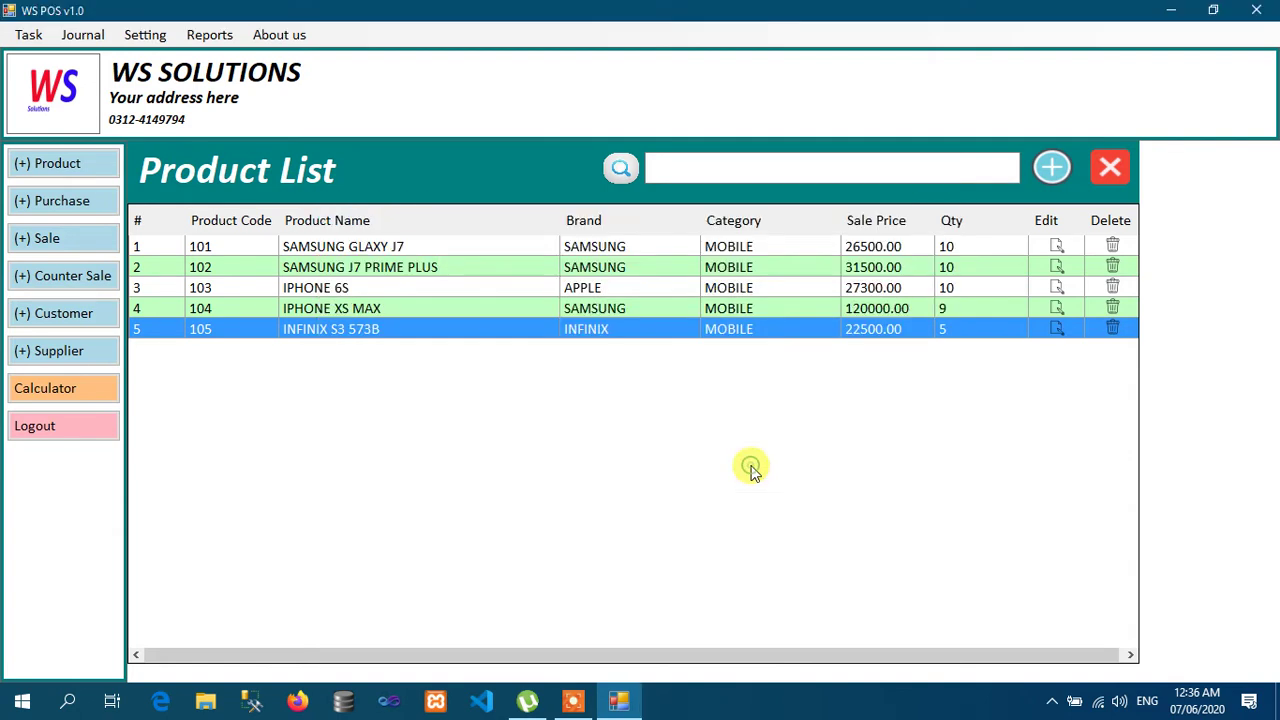
pyautogui.click(1112, 329)
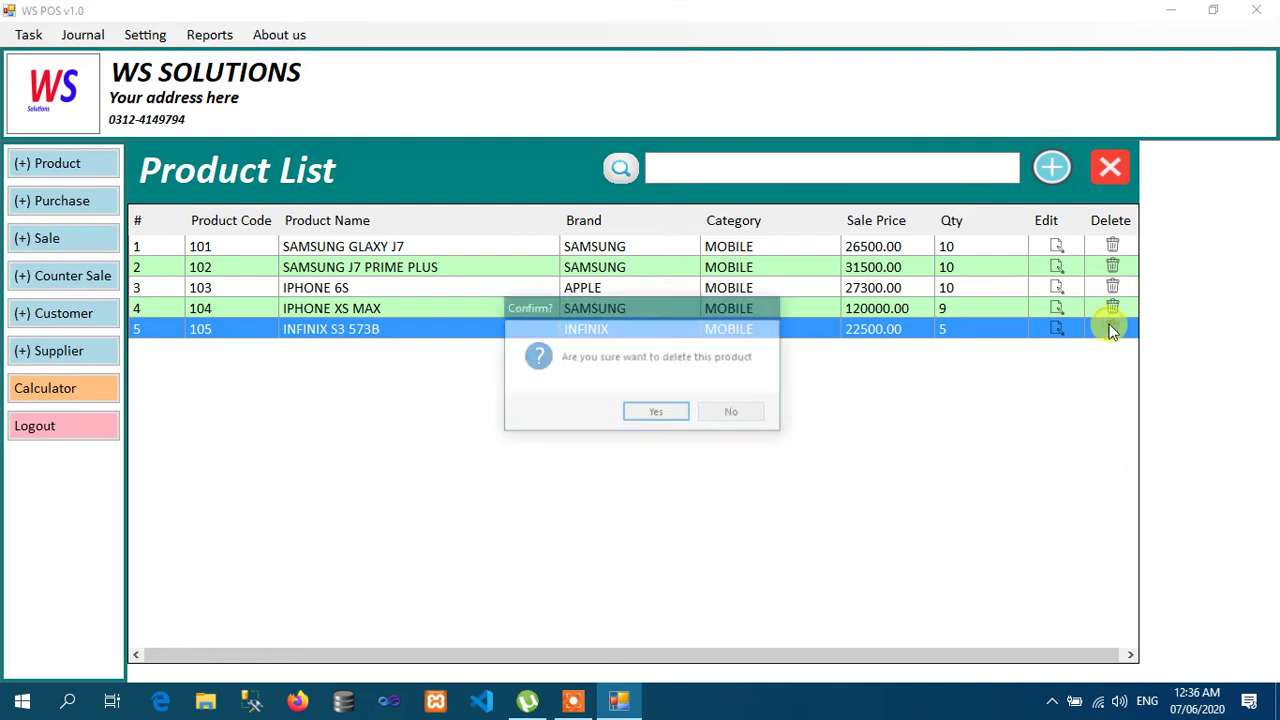
pyautogui.click(736, 415)
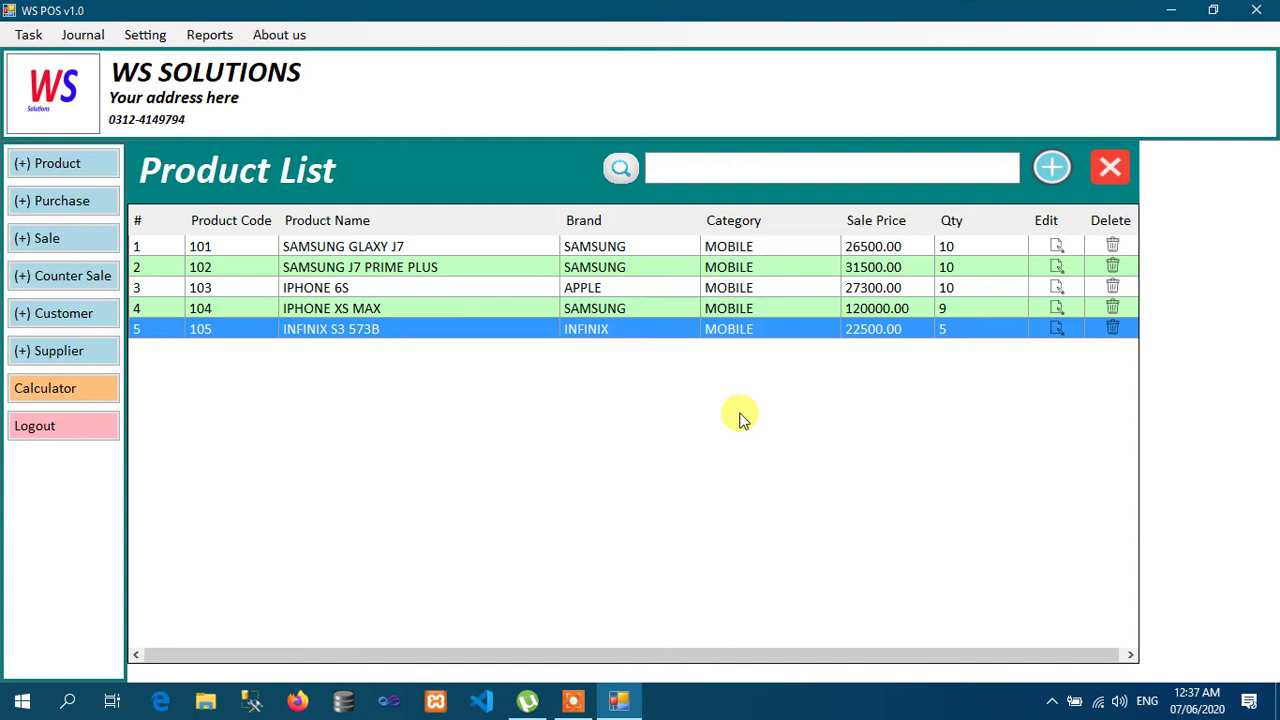
# Step: Close the Product List, open the Supplier List, and start a new supplier entry
pyautogui.click(1110, 167)
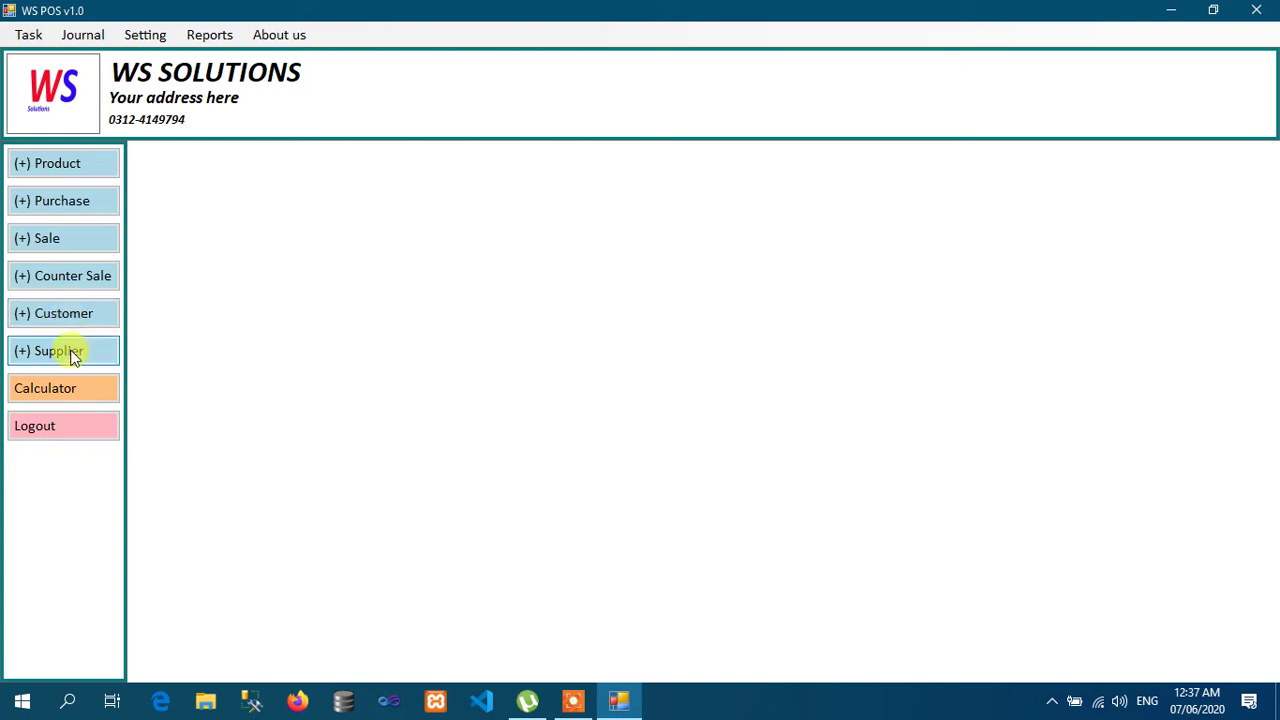
pyautogui.click(73, 357)
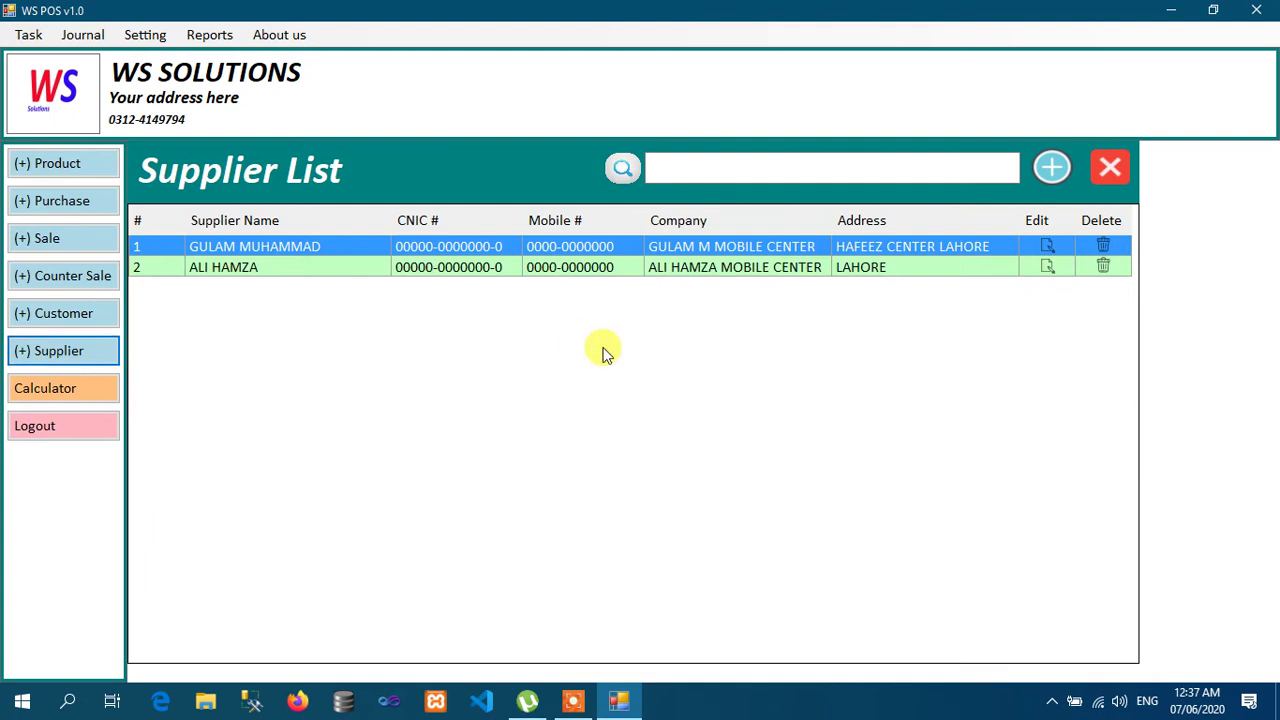
pyautogui.click(846, 165)
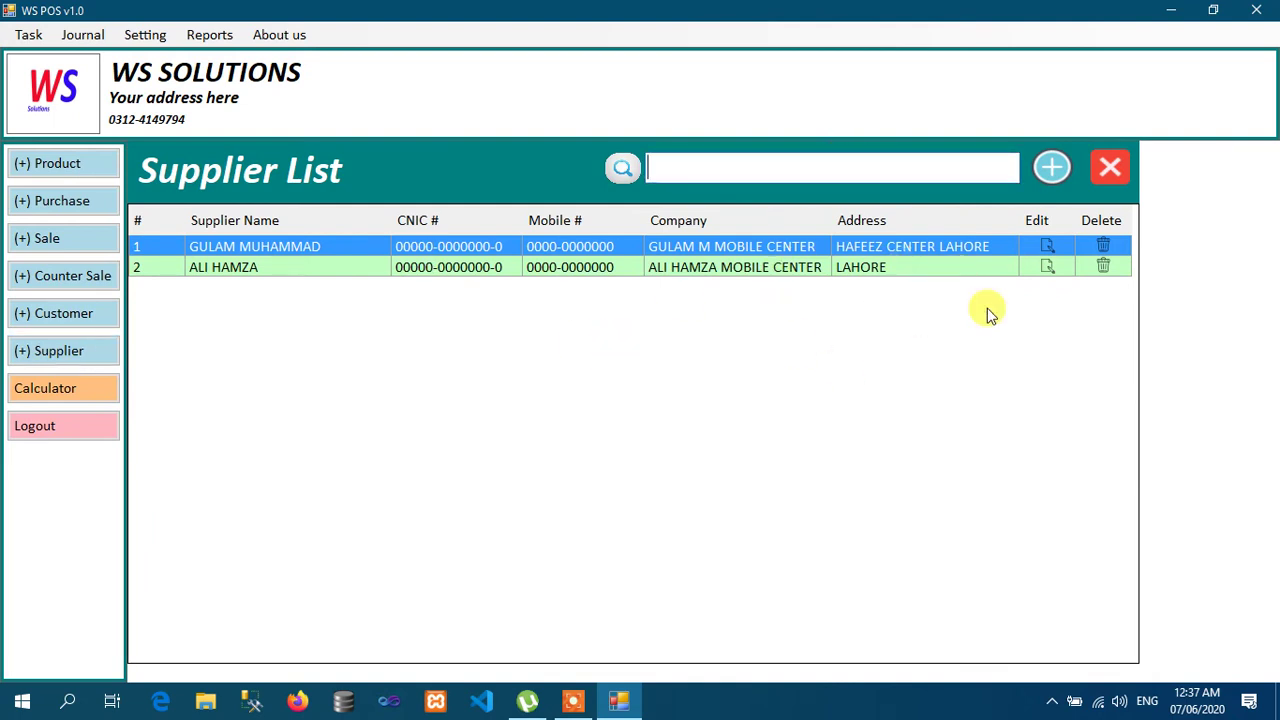
pyautogui.click(1054, 166)
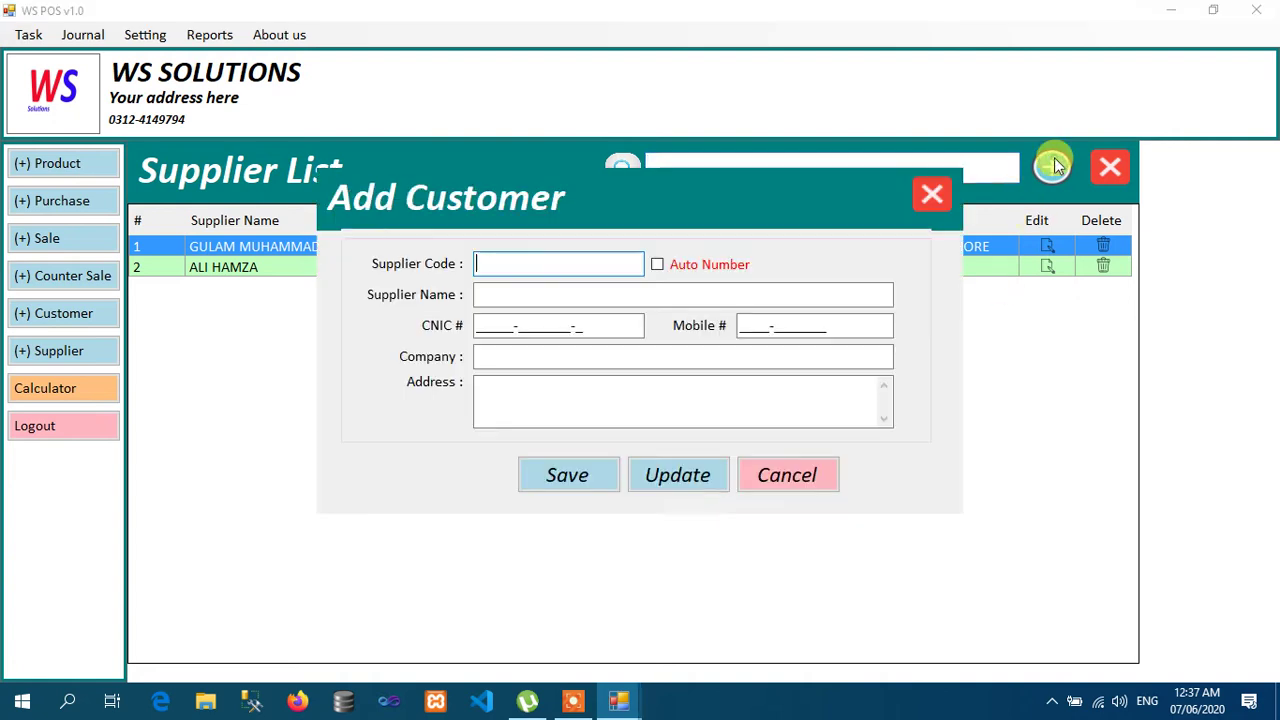
# Step: Begin an auto-numbered supplier, entering the supplier's name, CNIC and mobile number
pyautogui.click(681, 267)
pyautogui.click(610, 292)
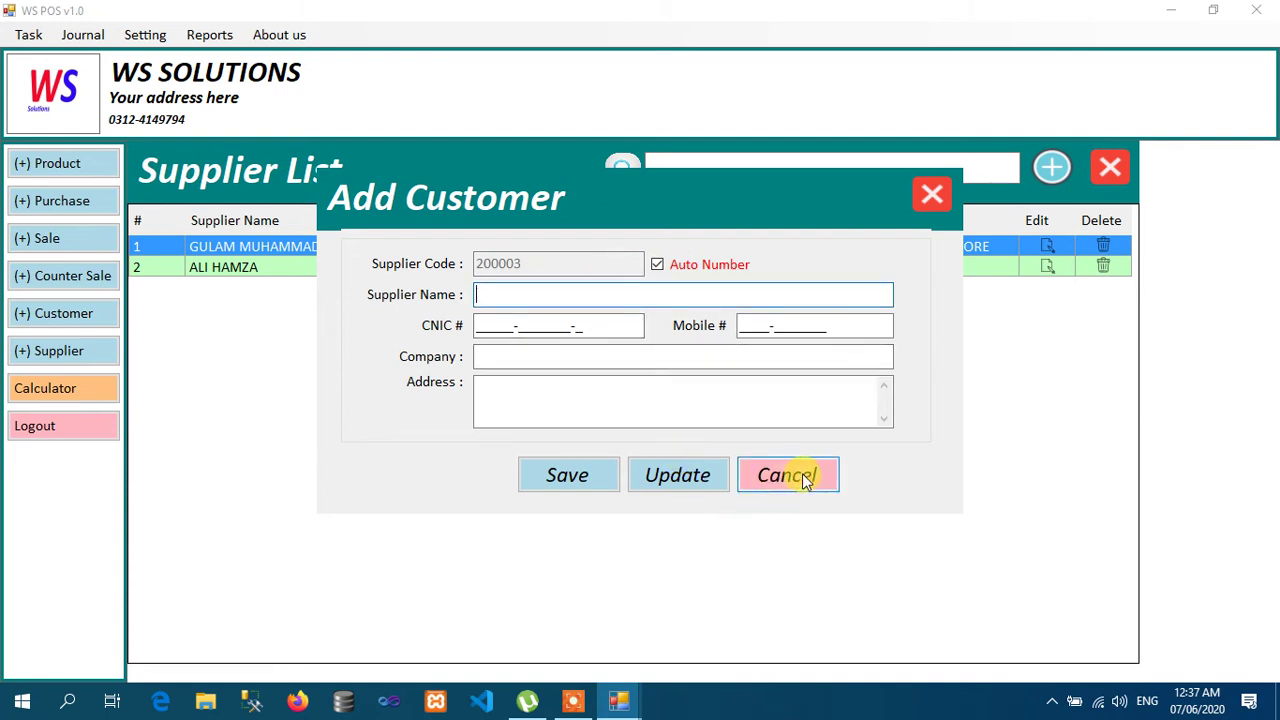
pyautogui.write('M NAEEM')
pyautogui.press('Tab')
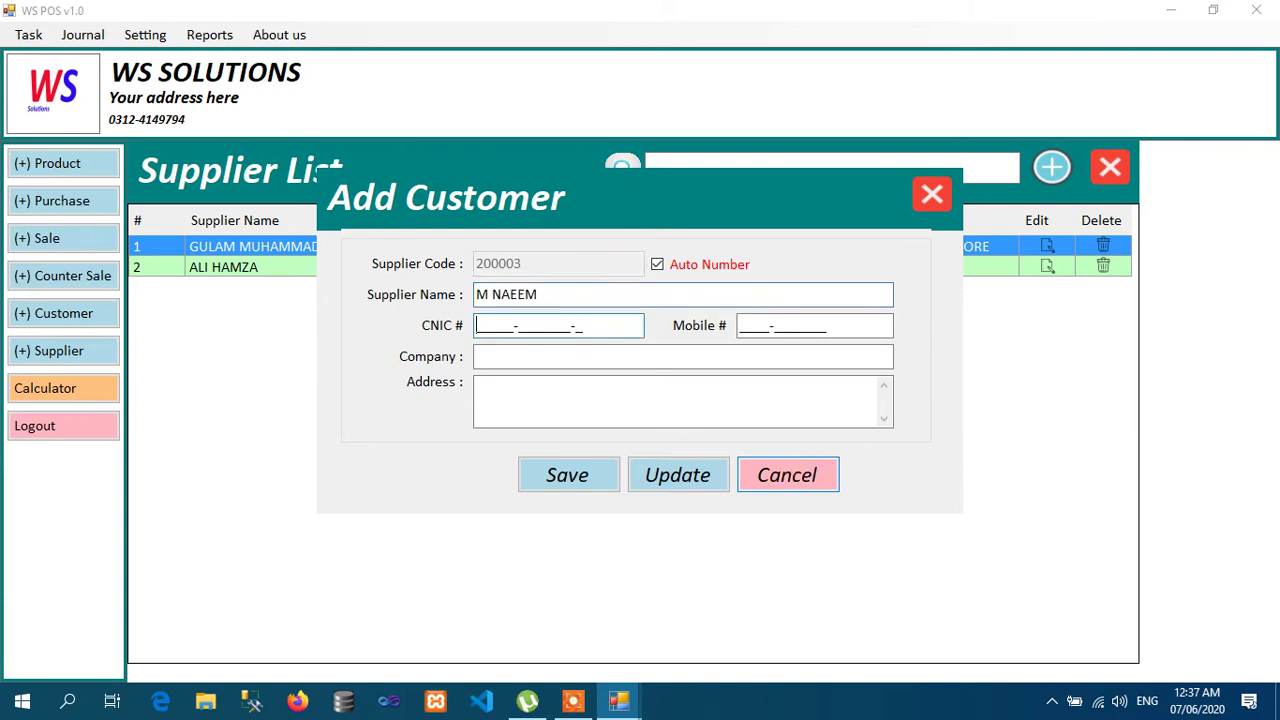
pyautogui.write('0000000000000')
pyautogui.press('Tab')
pyautogui.write('00000000000')
pyautogui.press('Tab')
# Step: Add the mobile-center company name and address LAHORE, then save the supplier
pyautogui.write('NAEEM MOBILE CENETER')
pyautogui.press('BackSpace')
pyautogui.press('BackSpace')
pyautogui.press('BackSpace')
pyautogui.press('BackSpace')
pyautogui.write('TER')
pyautogui.press('Tab')
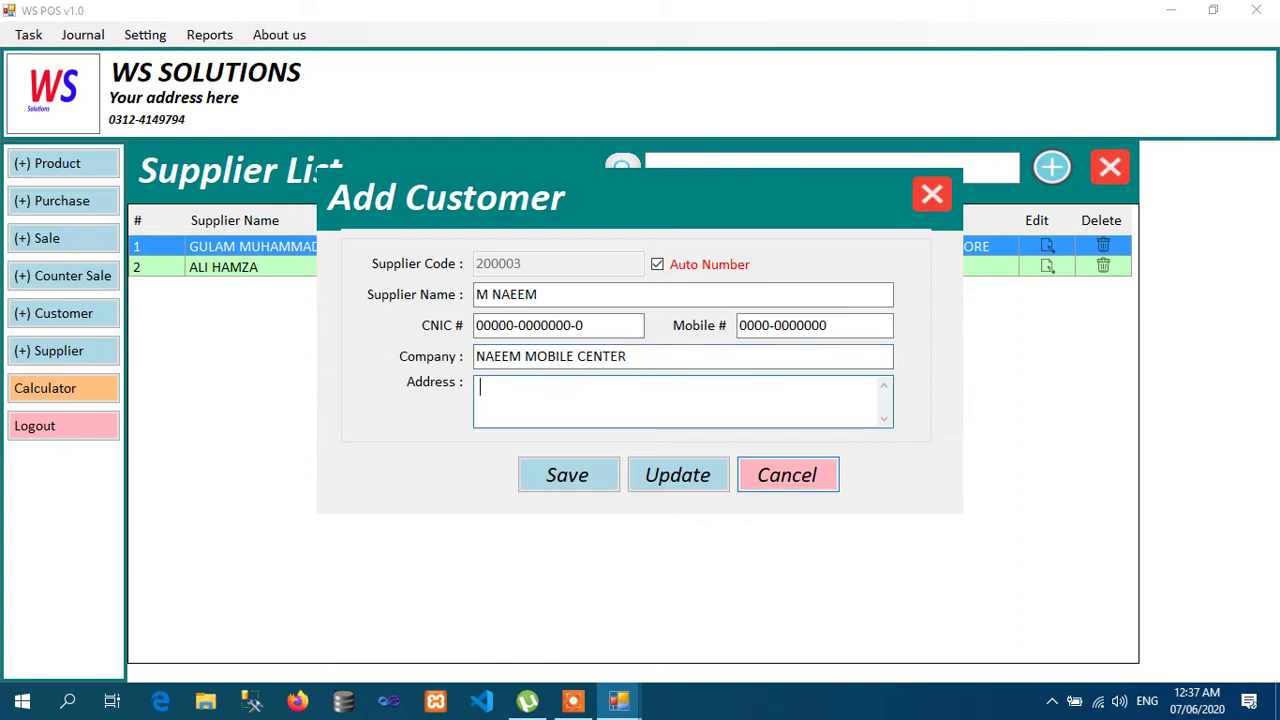
pyautogui.write('LAHORE')
pyautogui.press('Return')
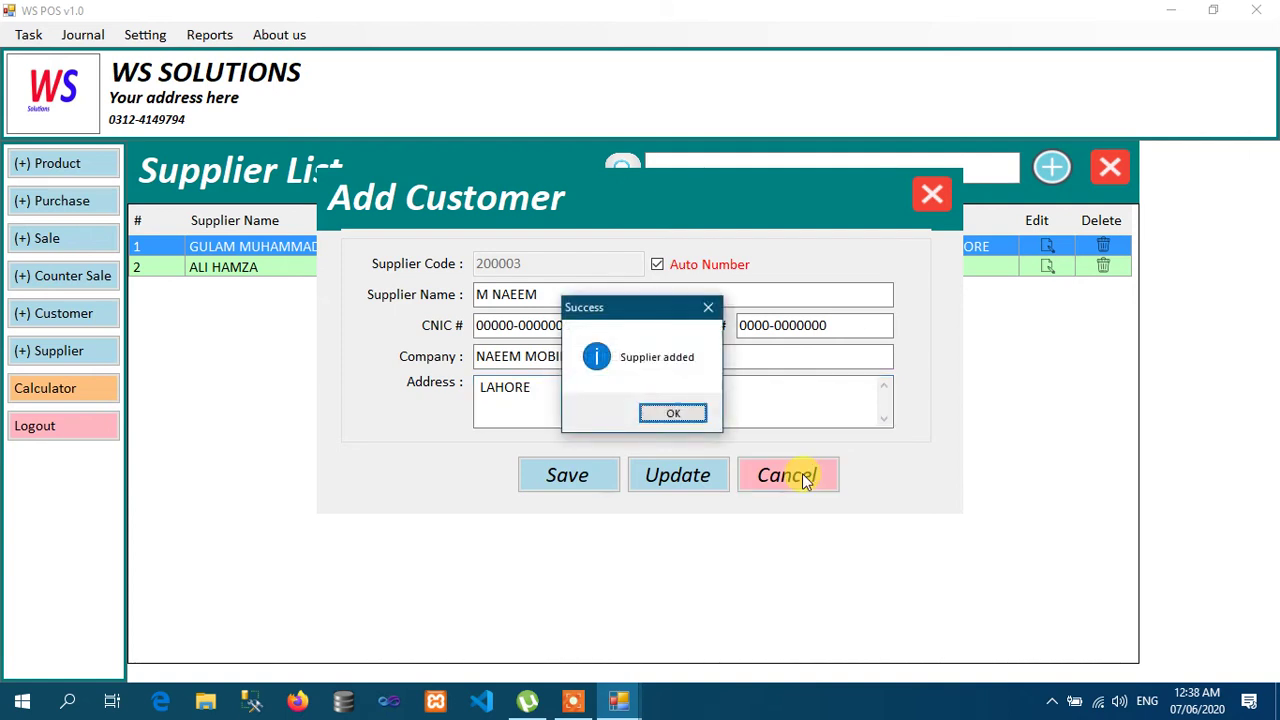
pyautogui.press('Return')
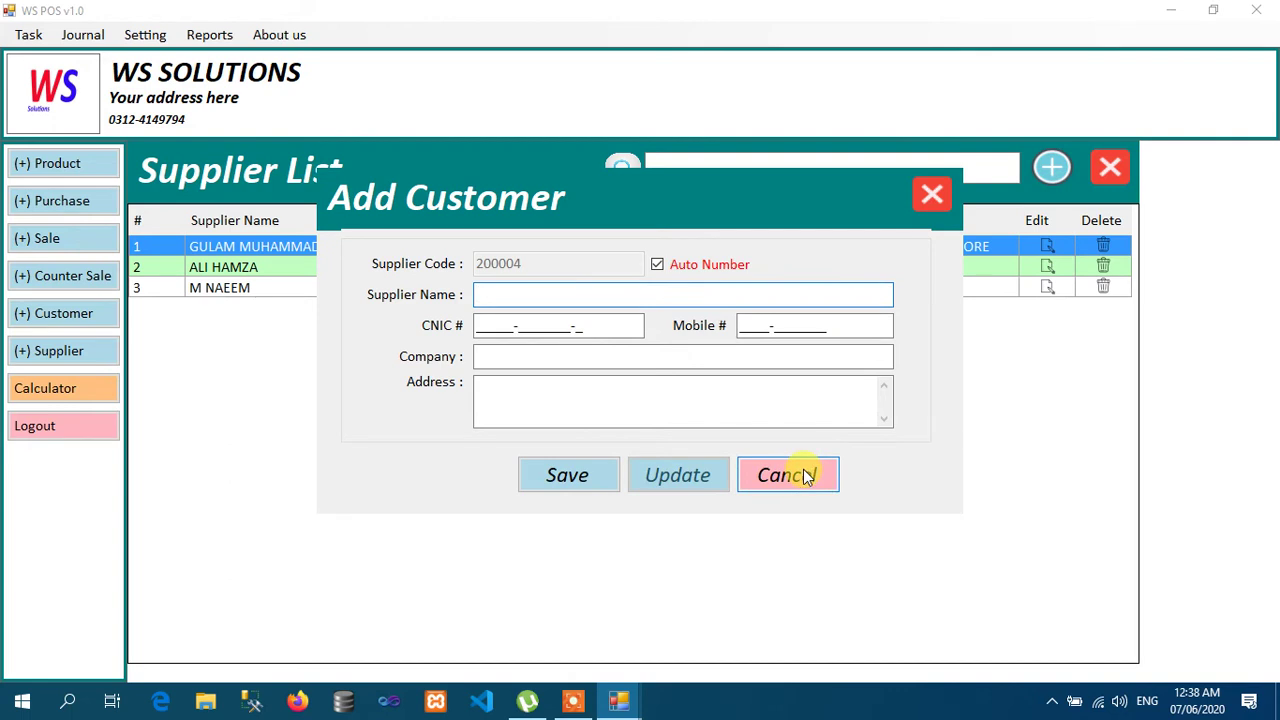
# Step: Close the supplier form and list after briefly reopening them, then open the Customer List
pyautogui.click(805, 477)
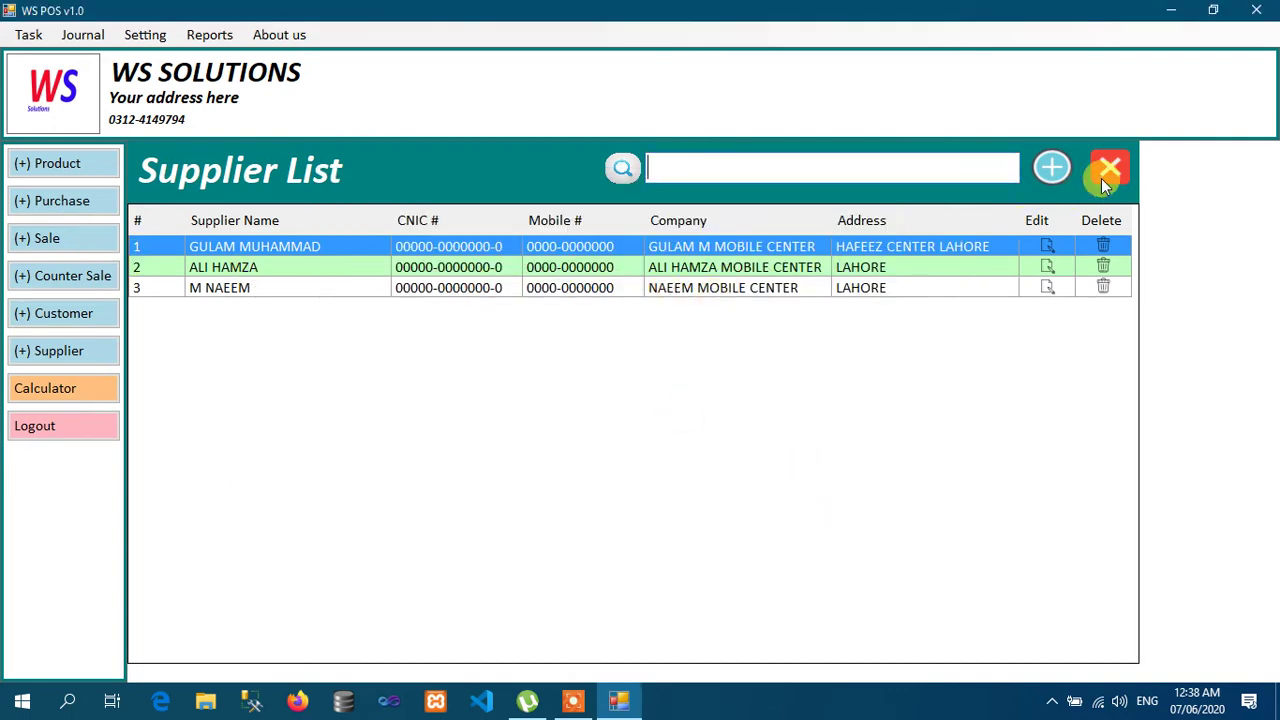
pyautogui.click(1101, 178)
pyautogui.click(57, 347)
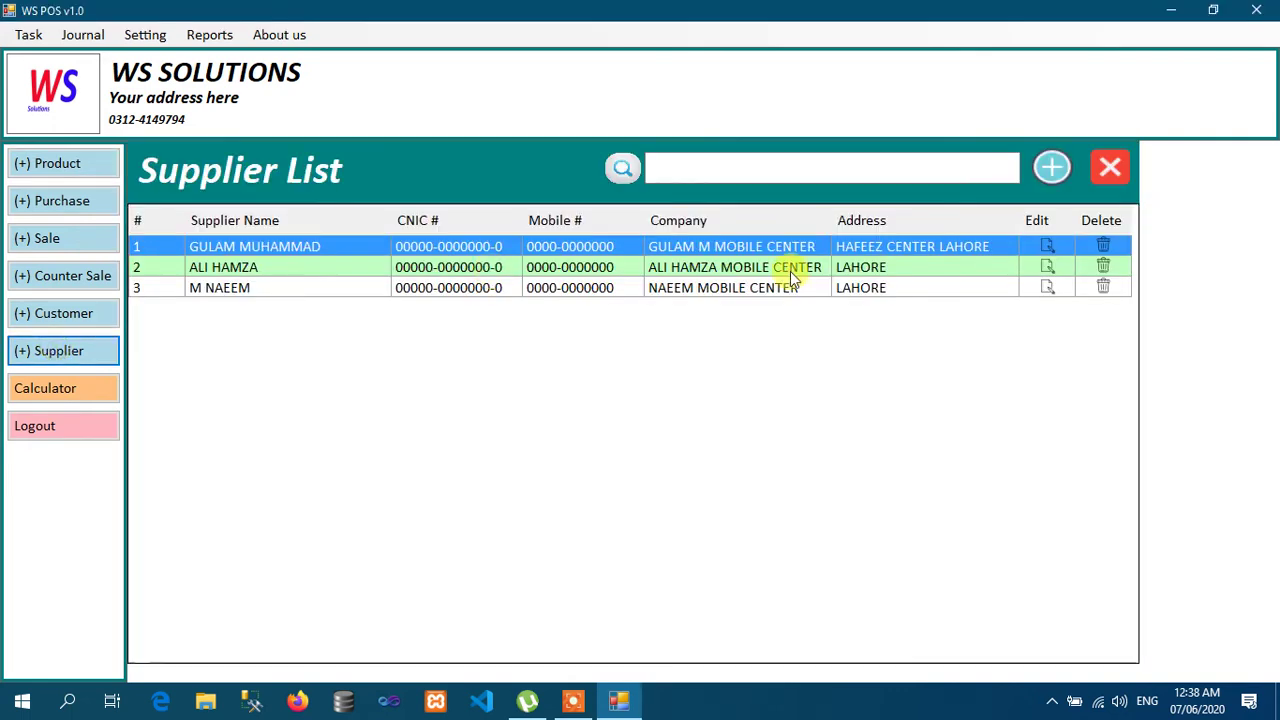
pyautogui.click(1051, 167)
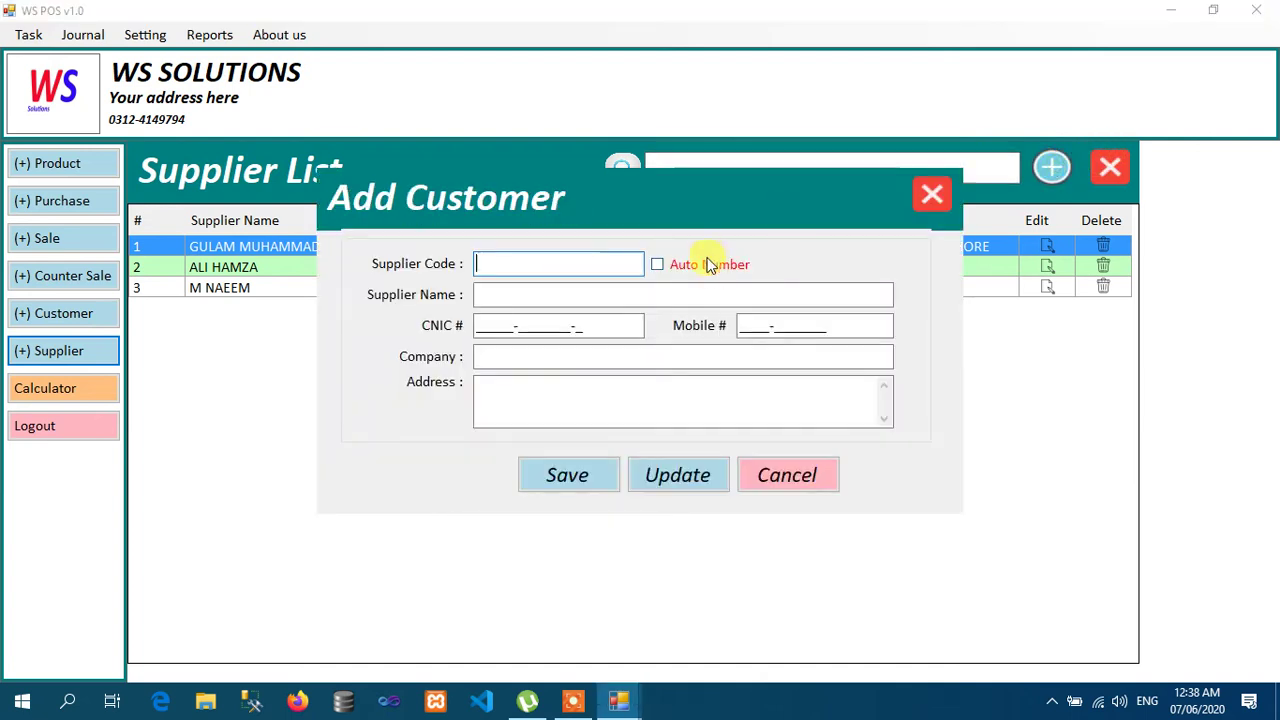
pyautogui.click(773, 478)
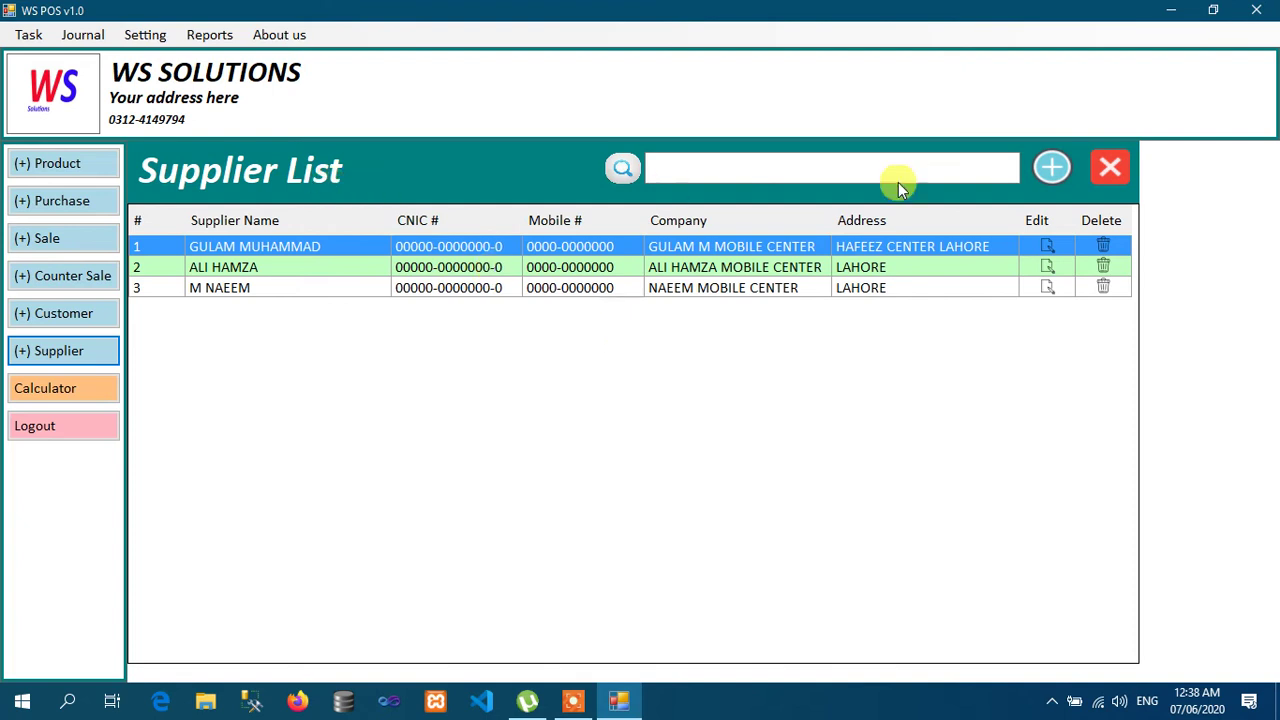
pyautogui.click(1108, 170)
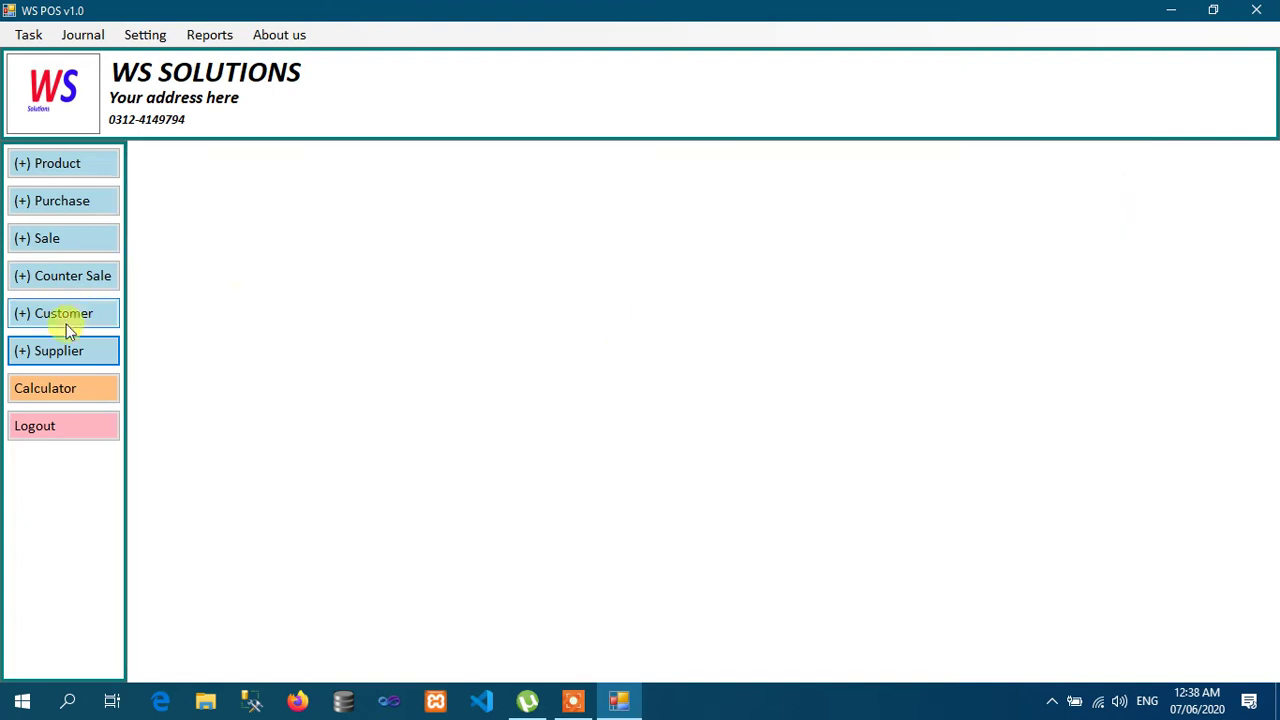
pyautogui.click(66, 324)
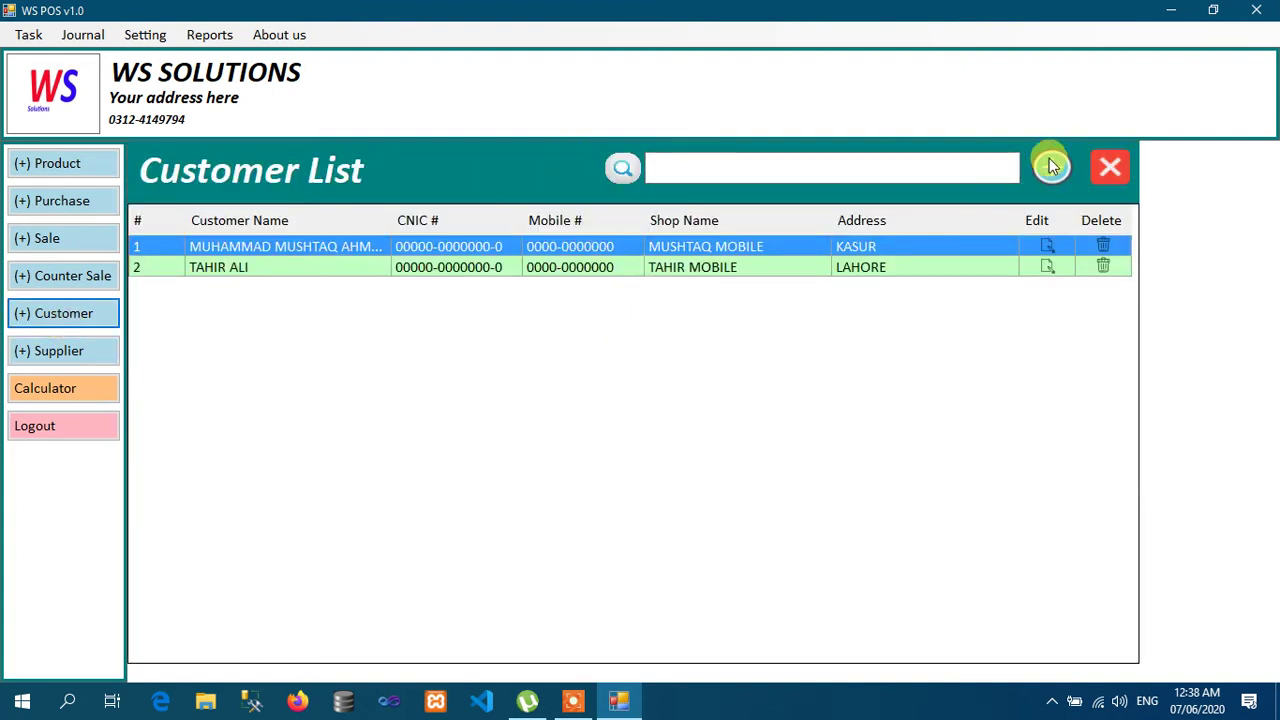
pyautogui.click(1051, 167)
pyautogui.click(797, 487)
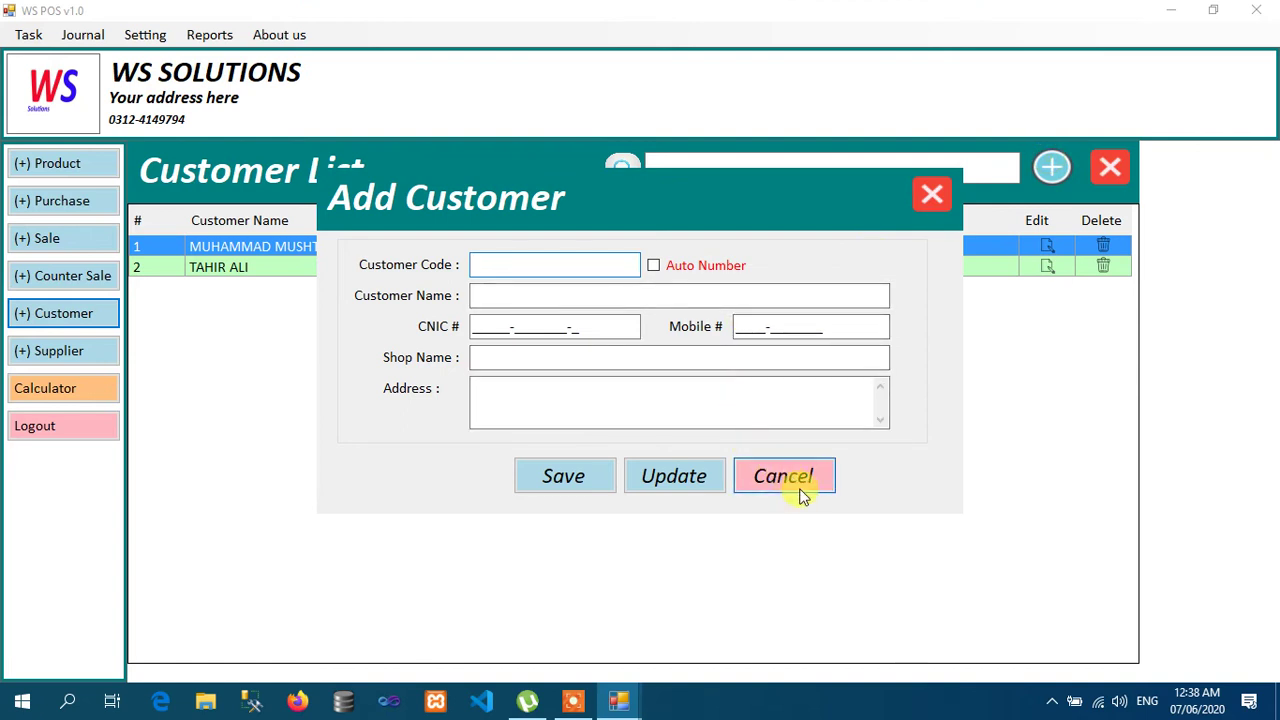
pyautogui.click(1115, 174)
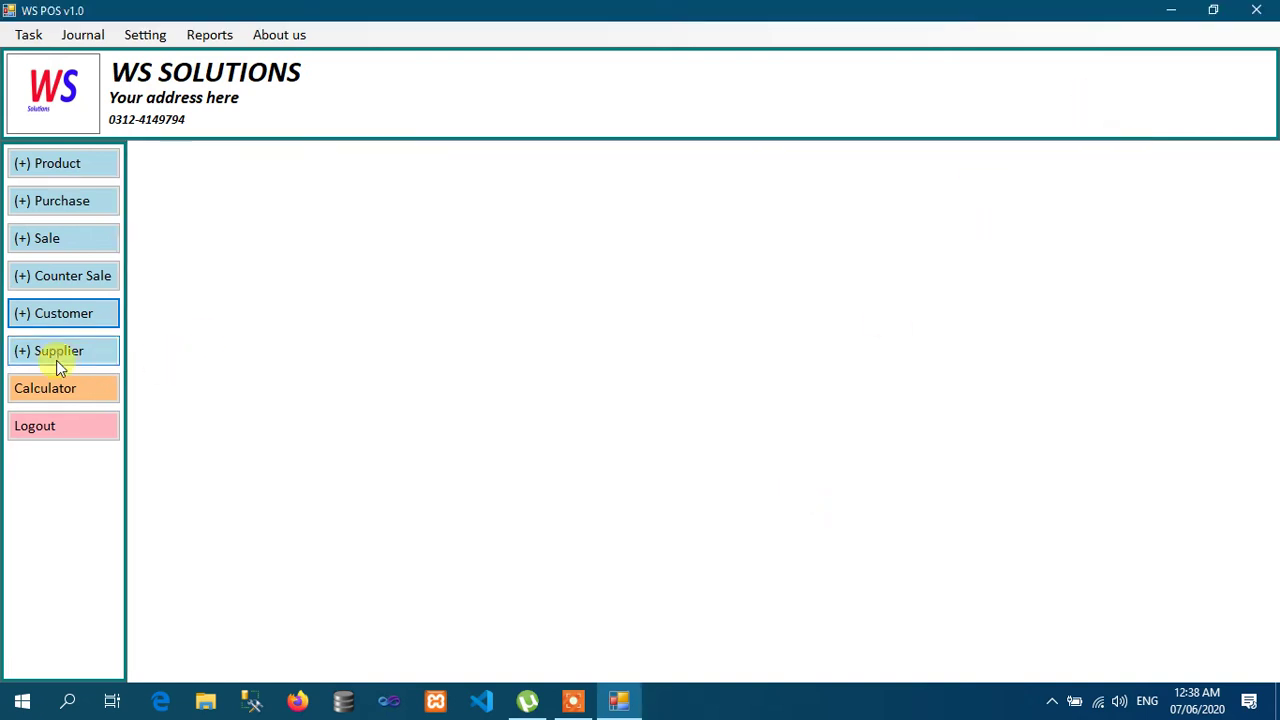
pyautogui.click(56, 360)
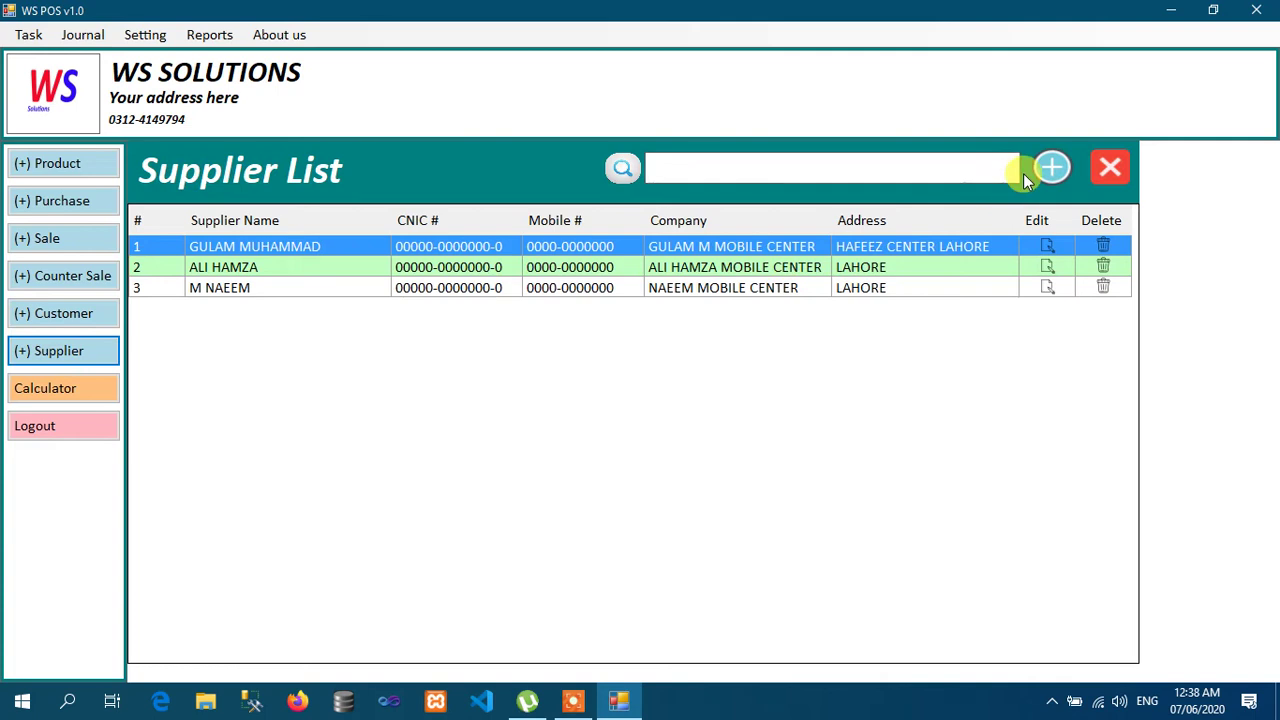
pyautogui.click(1046, 174)
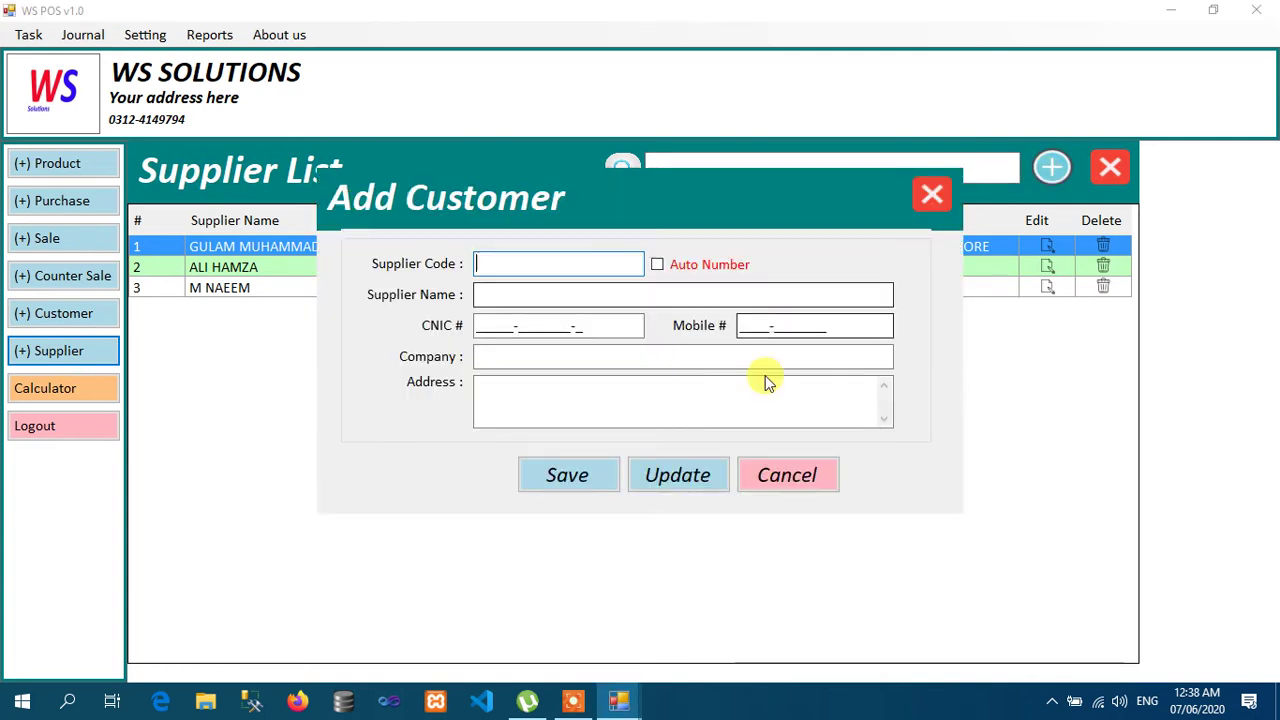
pyautogui.click(677, 264)
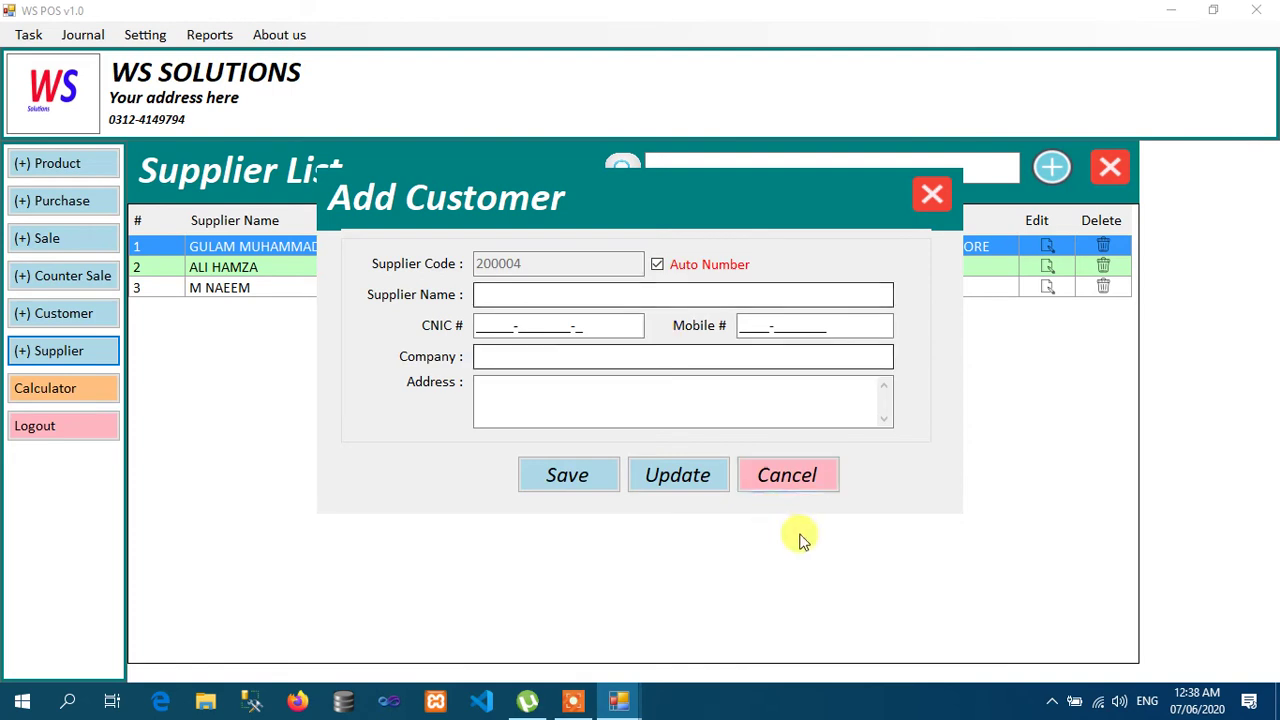
pyautogui.click(810, 478)
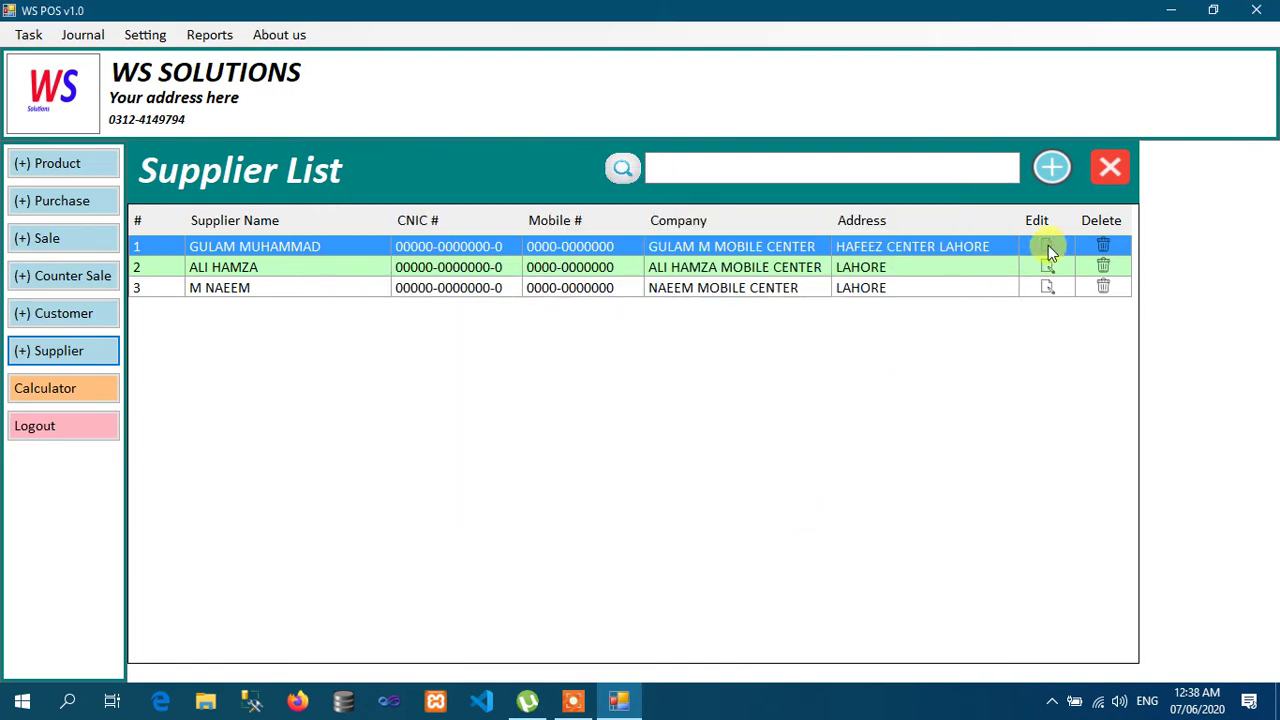
pyautogui.click(1045, 287)
pyautogui.click(778, 472)
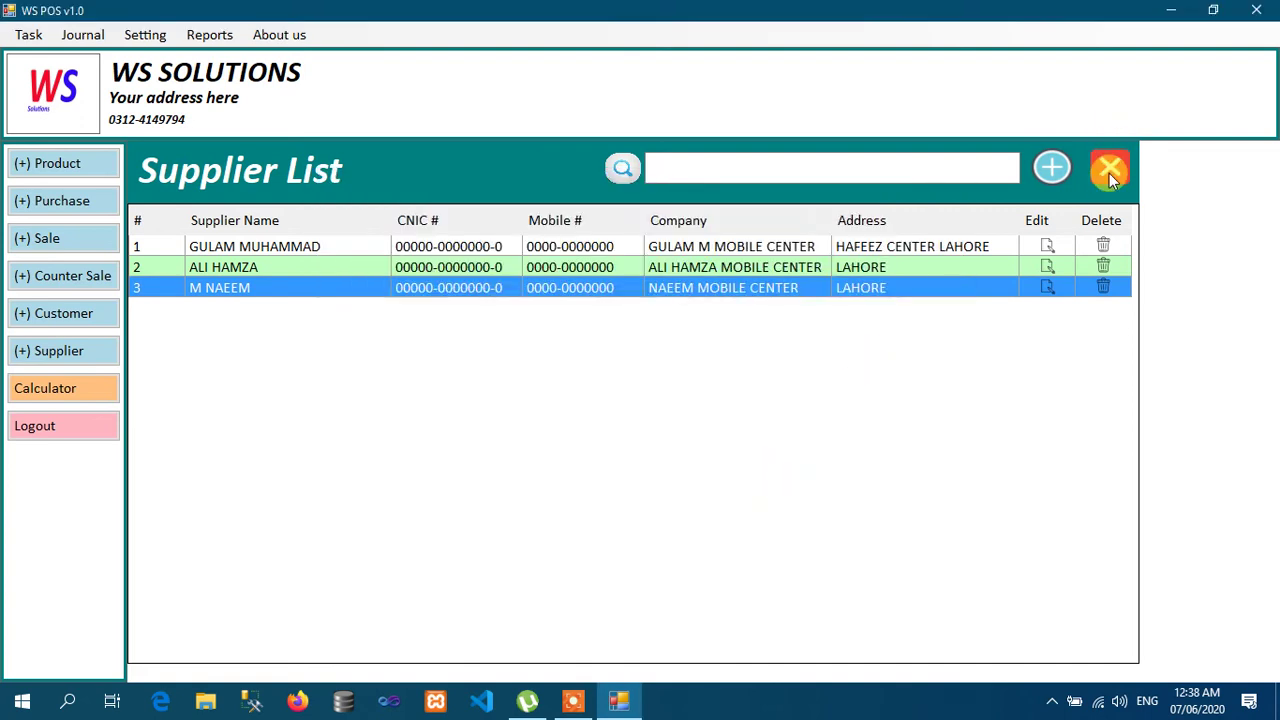
pyautogui.click(1109, 173)
pyautogui.click(92, 314)
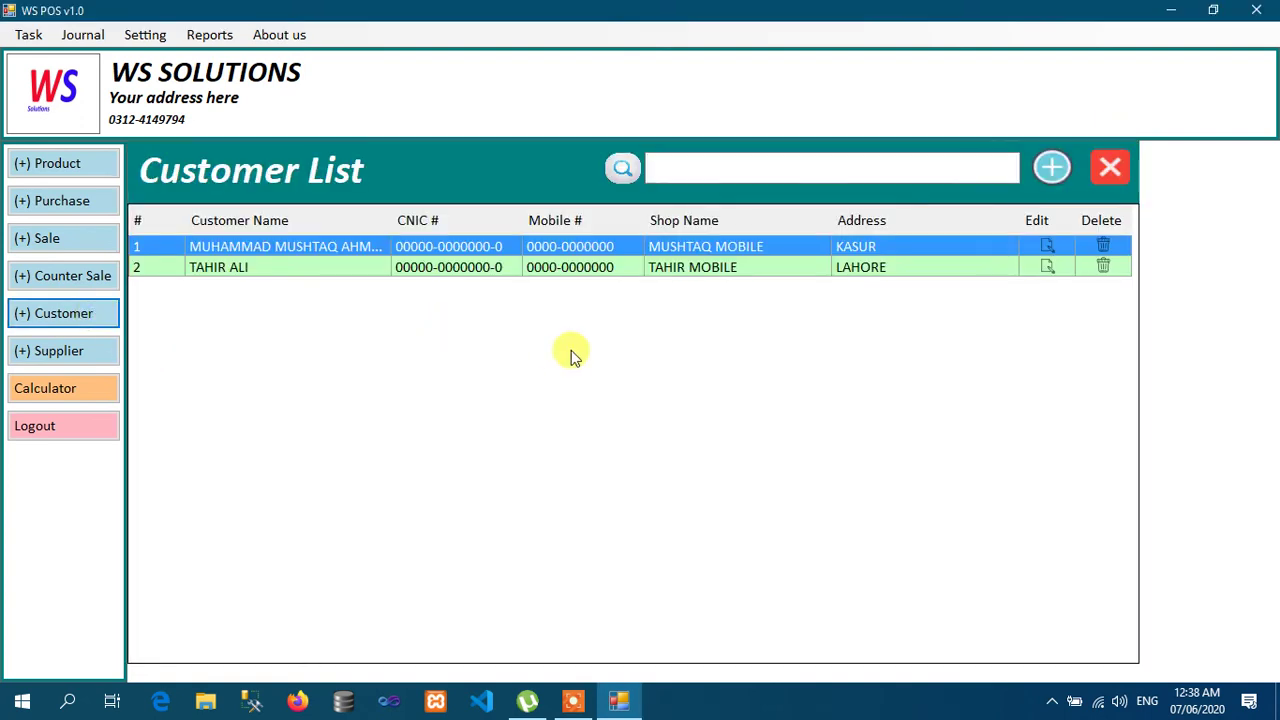
# Step: Add auto-numbered customer 100003 with name, CNIC, mobile, shop name and address KASUR, then close the form
pyautogui.click(1048, 174)
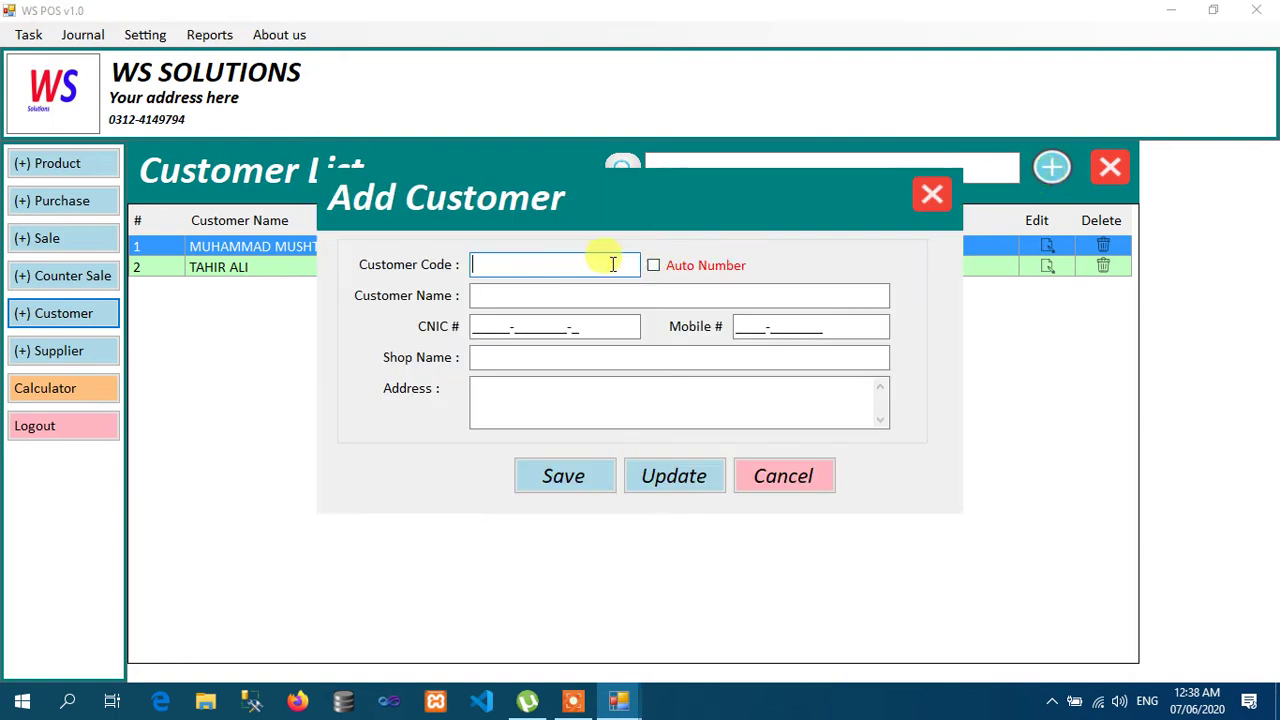
pyautogui.click(653, 265)
pyautogui.click(612, 297)
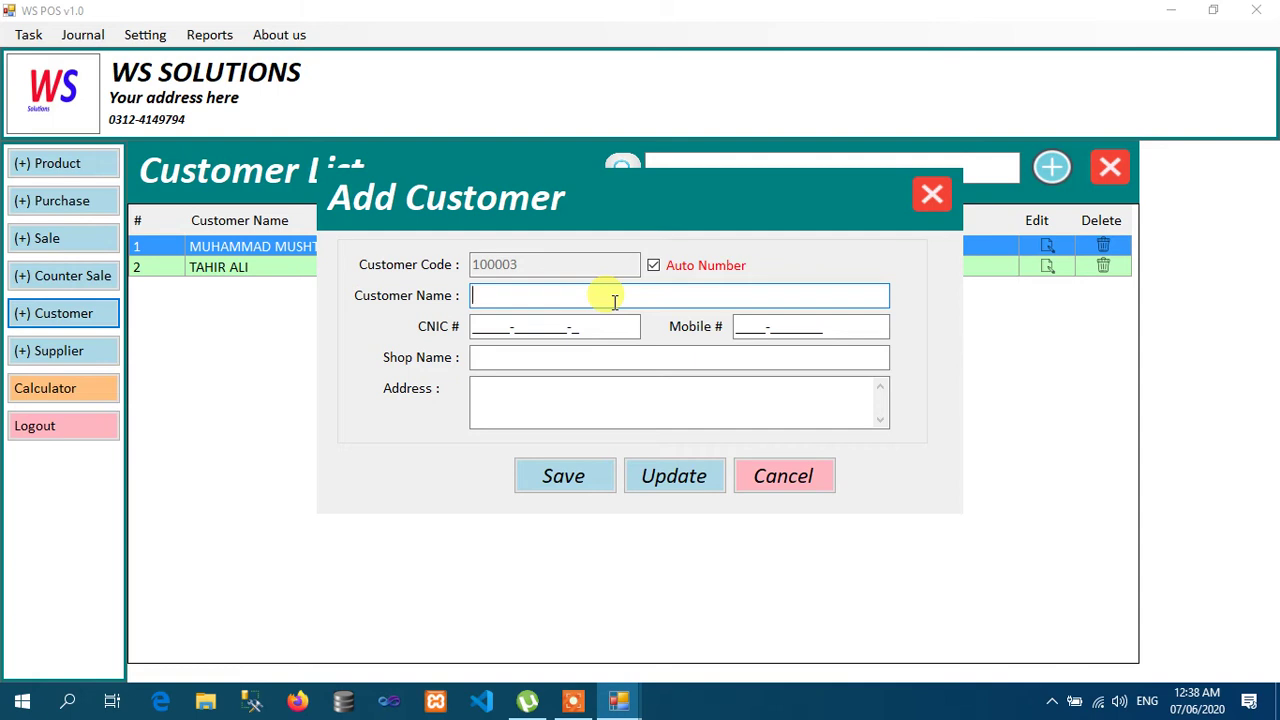
pyautogui.write('USAMA')
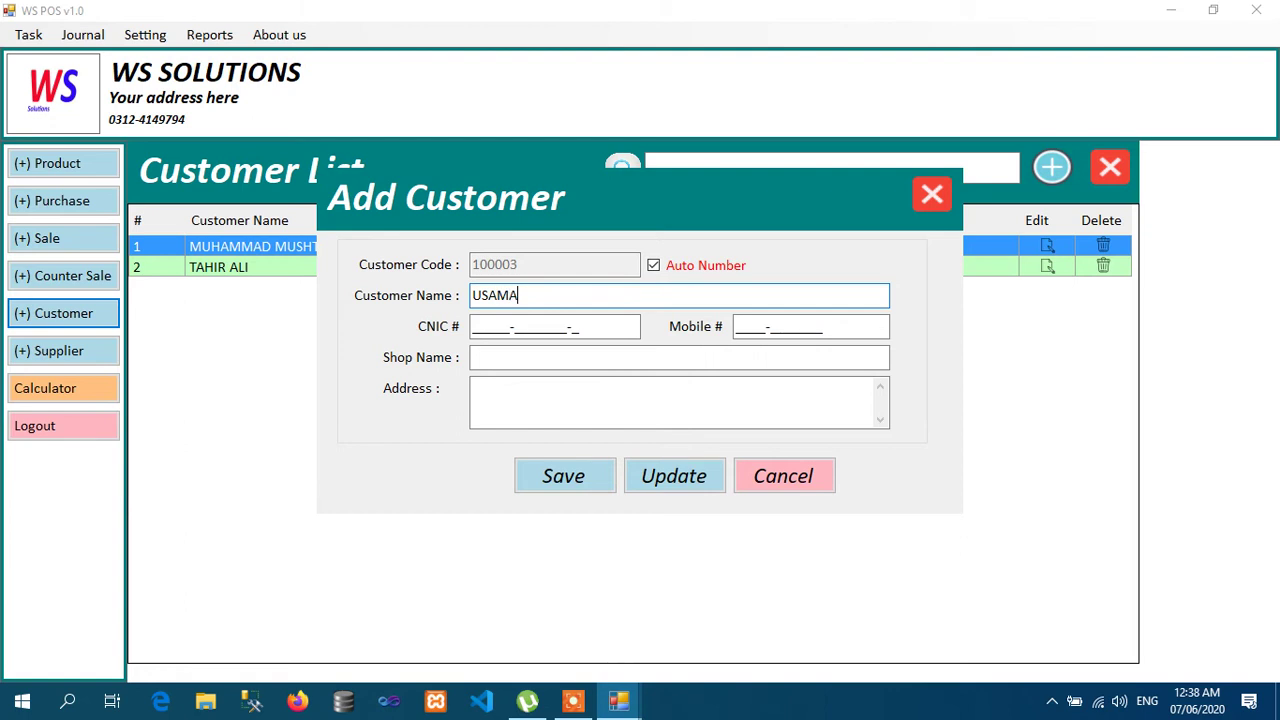
pyautogui.press('Tab')
pyautogui.write('0000000000000')
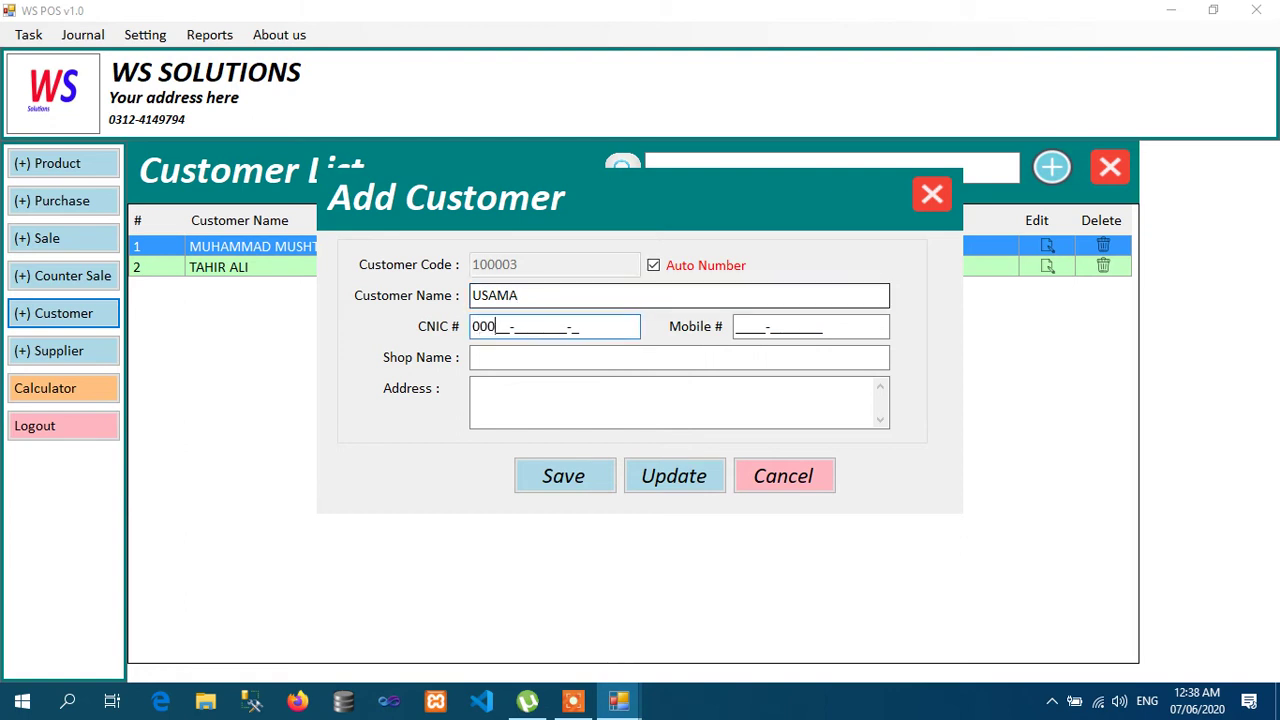
pyautogui.press('Tab')
pyautogui.write('000')
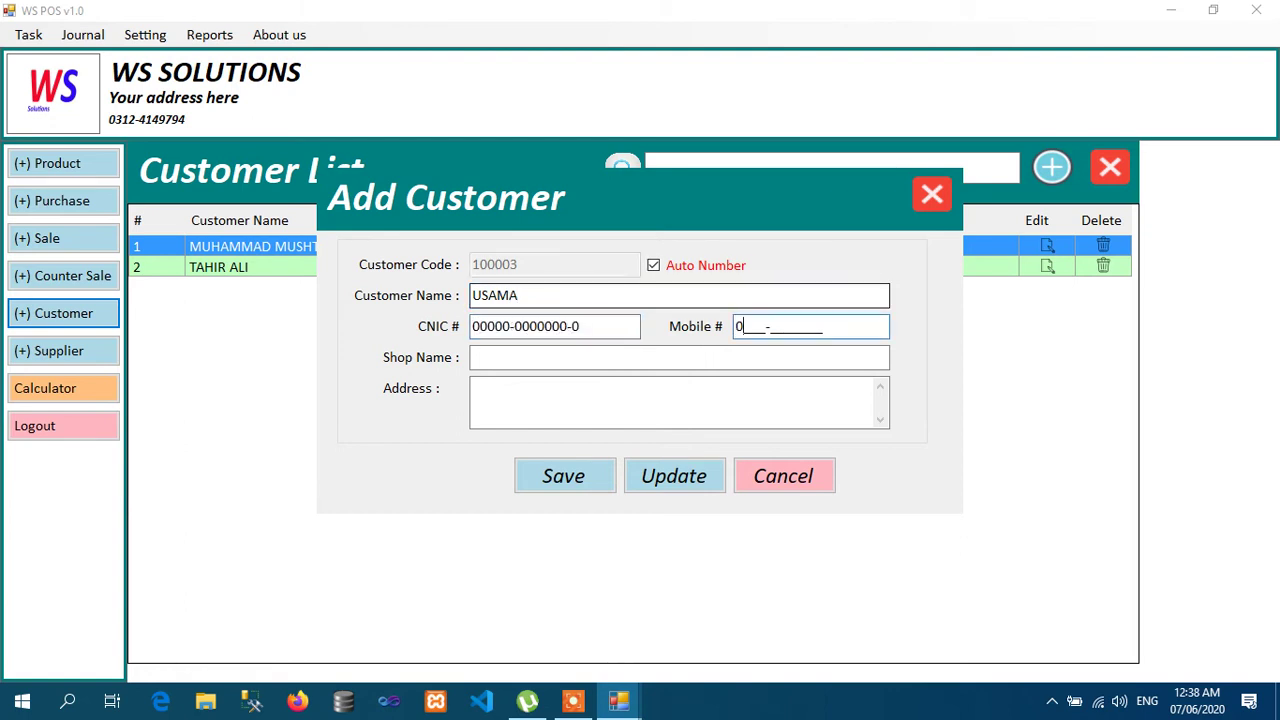
pyautogui.write('00000000000')
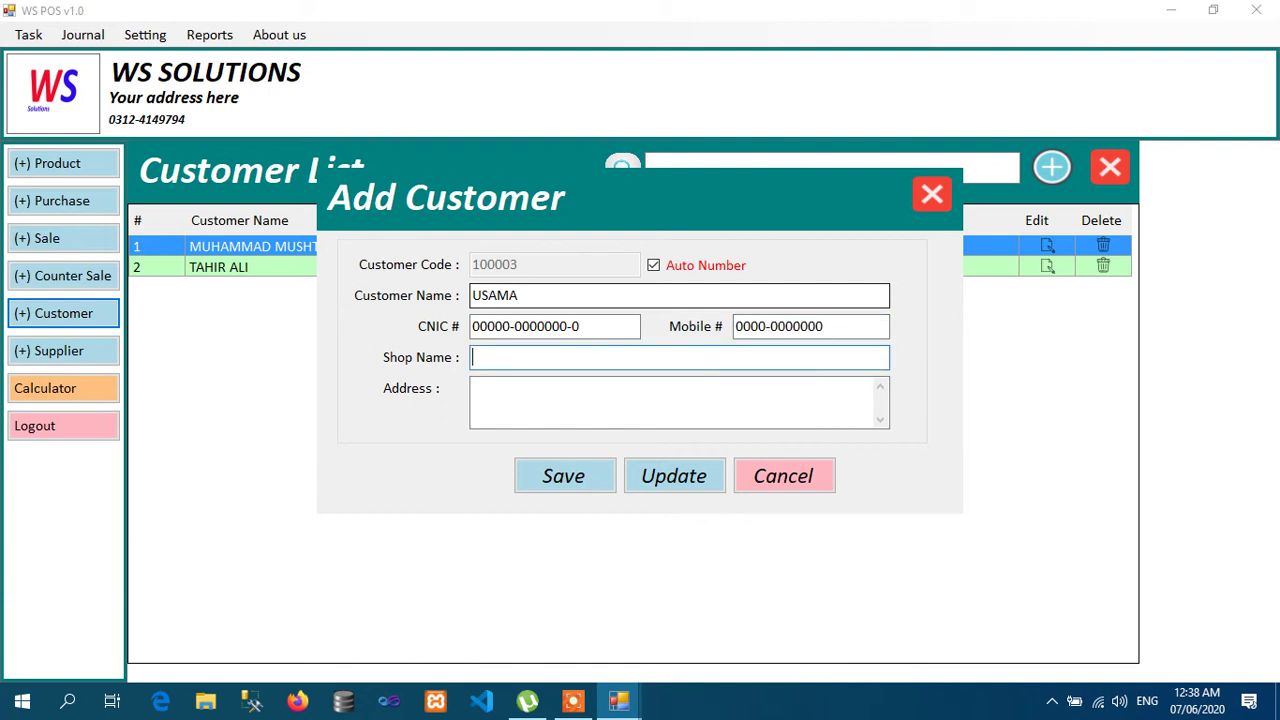
pyautogui.write('USAMA MOBILE')
pyautogui.press('Tab')
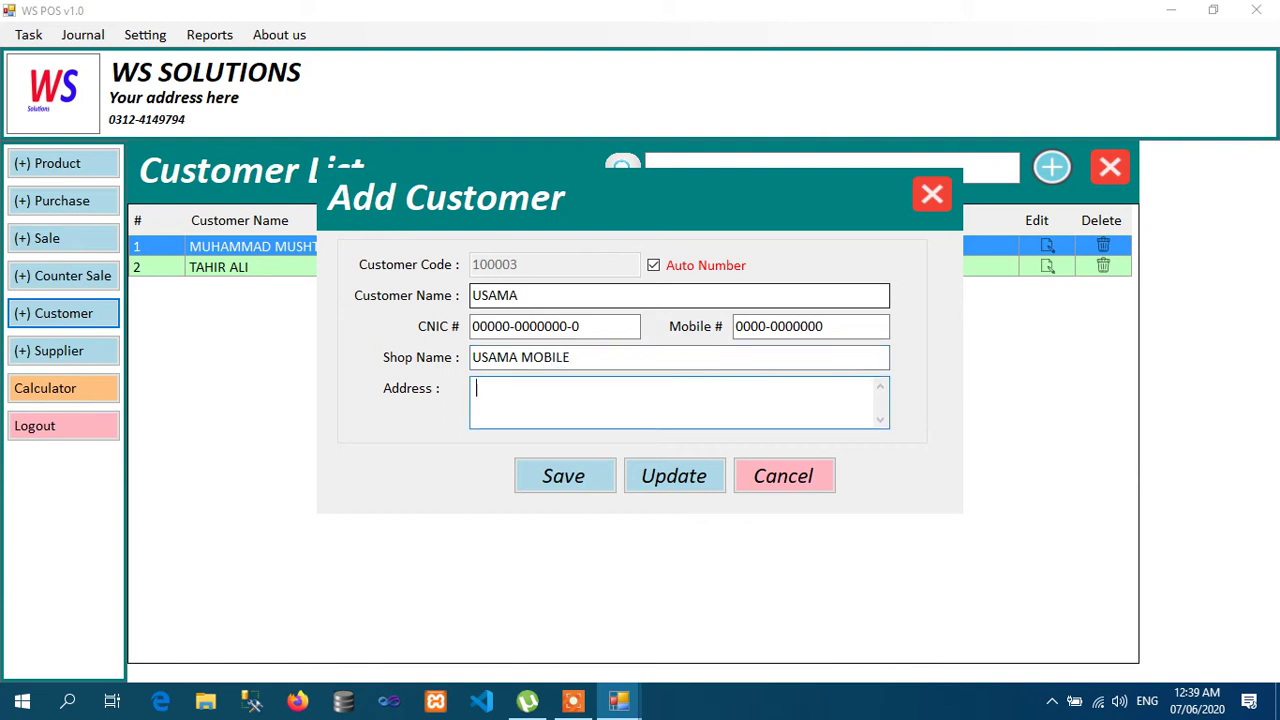
pyautogui.write('KASUR')
pyautogui.press('Return')
pyautogui.press('Return')
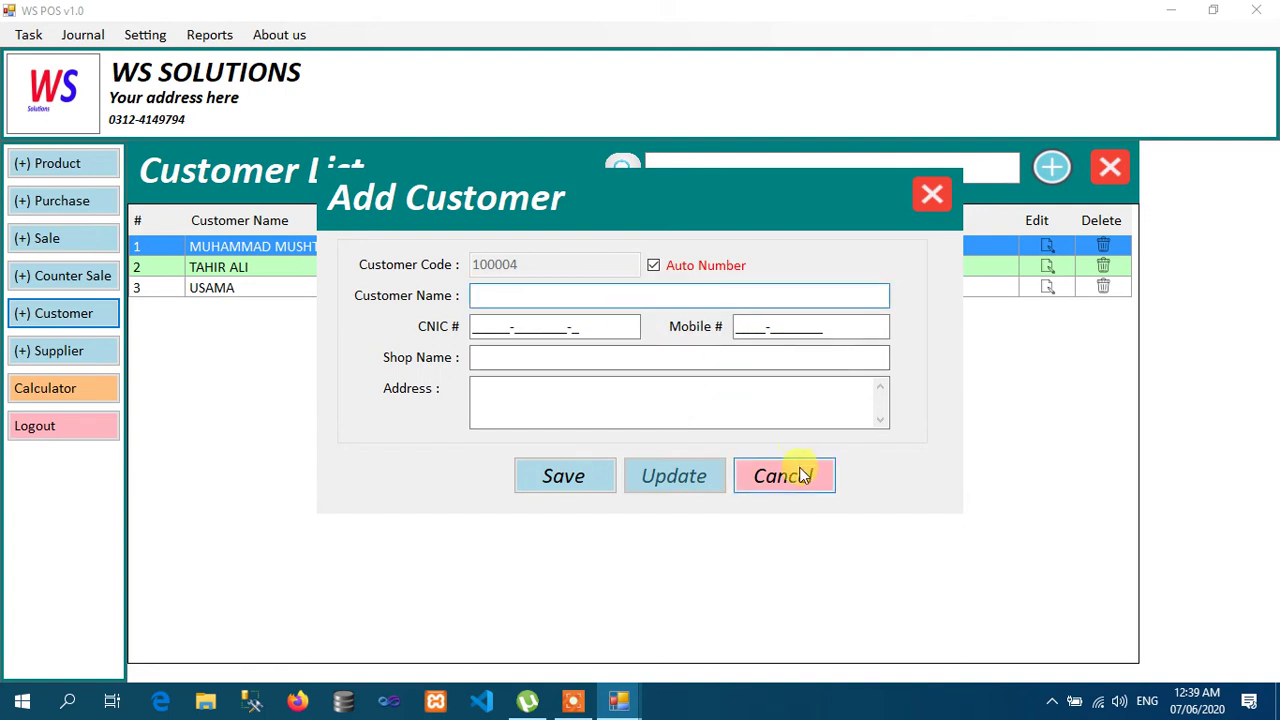
pyautogui.click(799, 468)
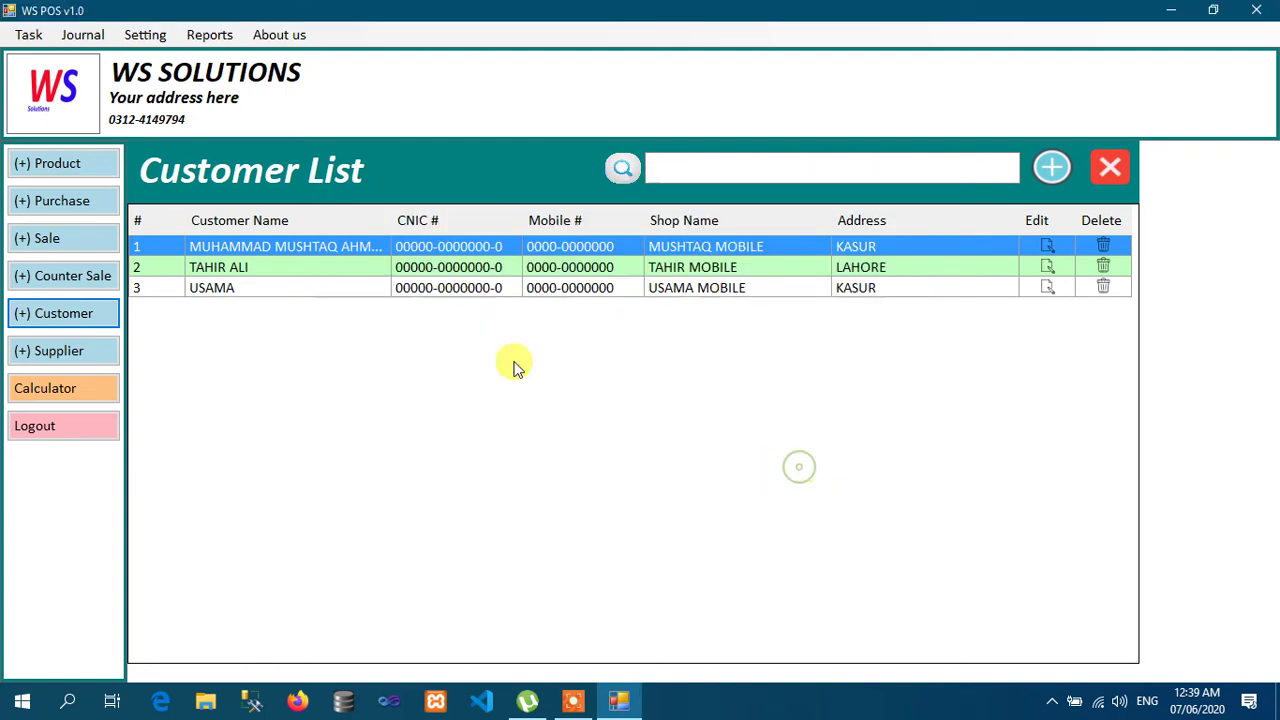
# Step: Close the open lists, start a new purchase, and load INFINIX S3 573B by name search
pyautogui.click(1108, 171)
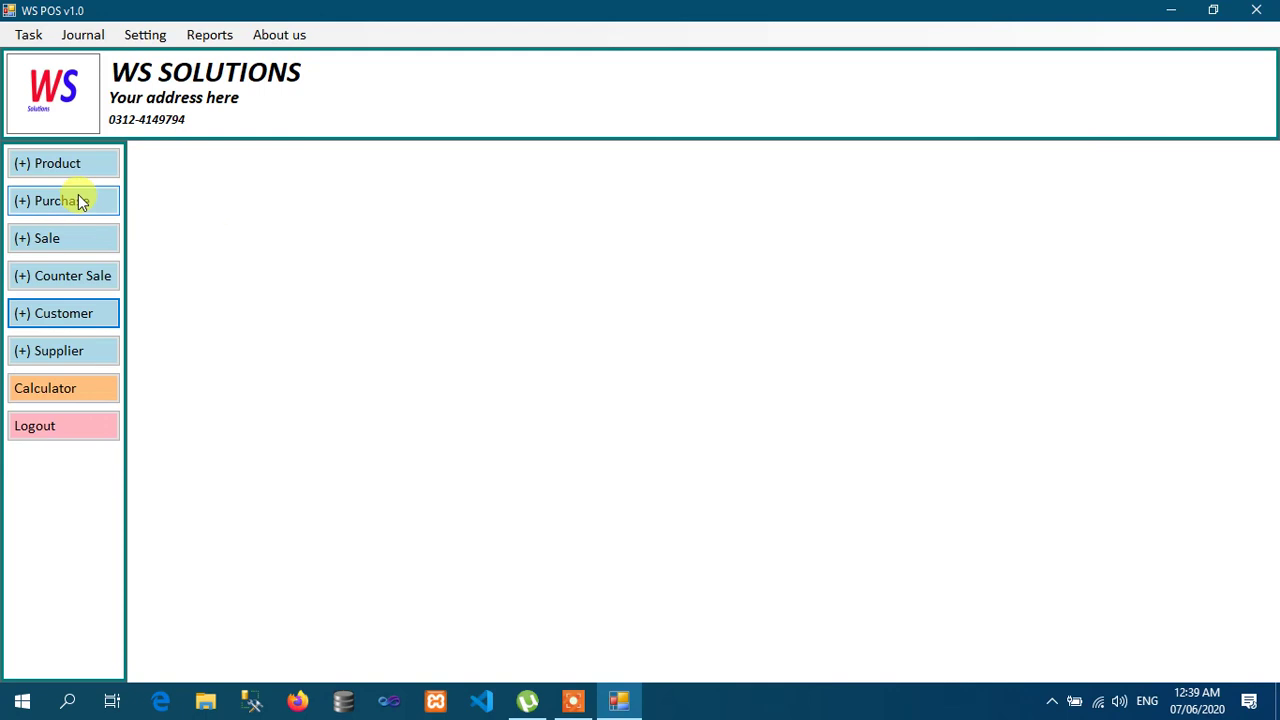
pyautogui.click(63, 163)
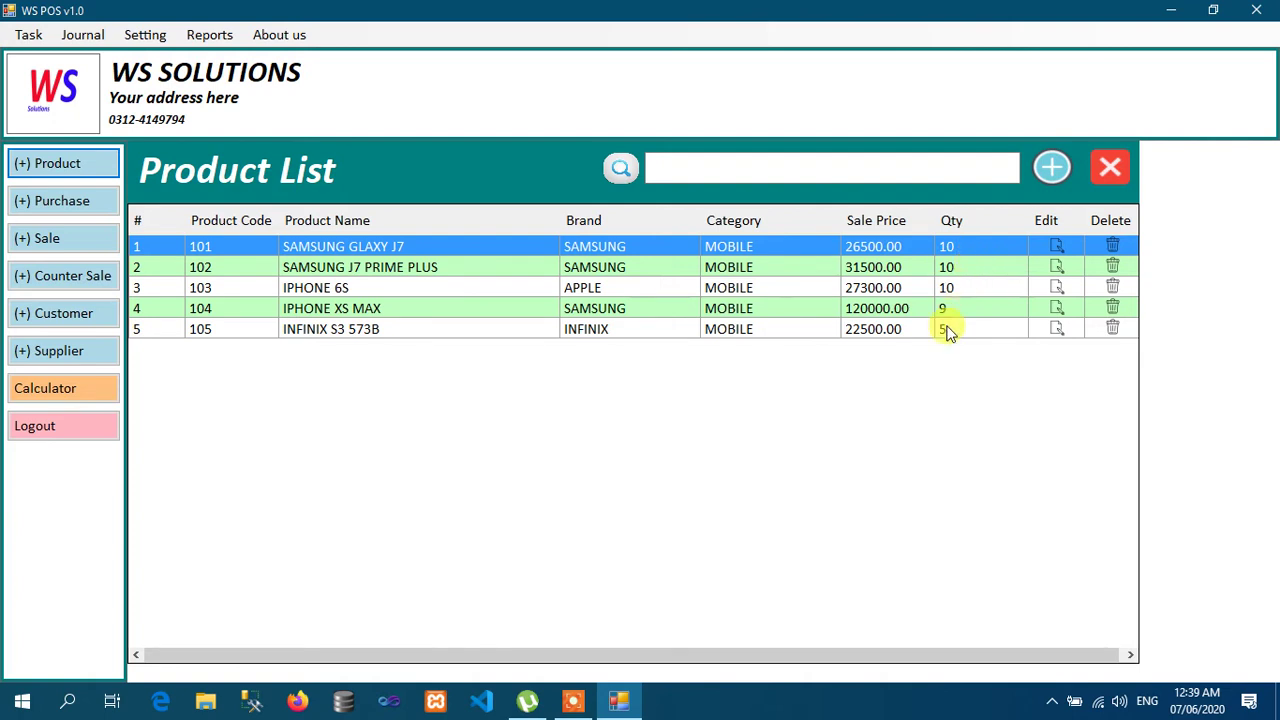
pyautogui.click(1110, 170)
pyautogui.click(40, 201)
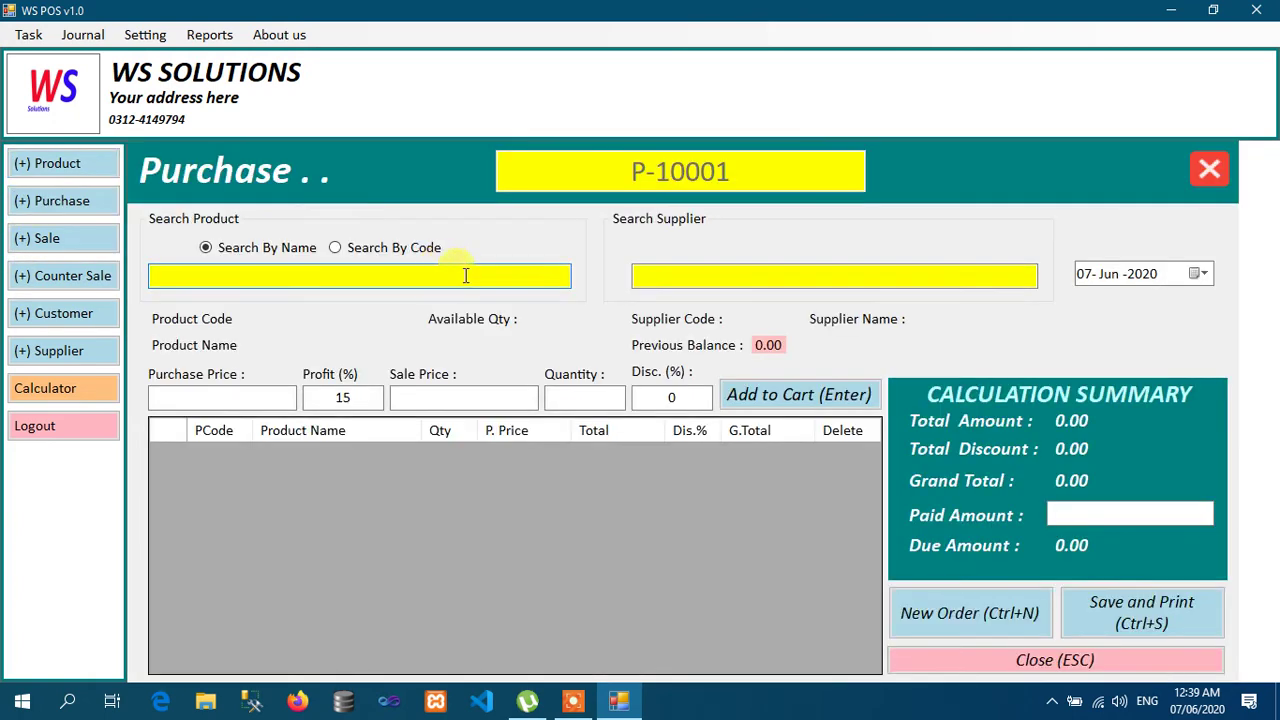
pyautogui.click(397, 248)
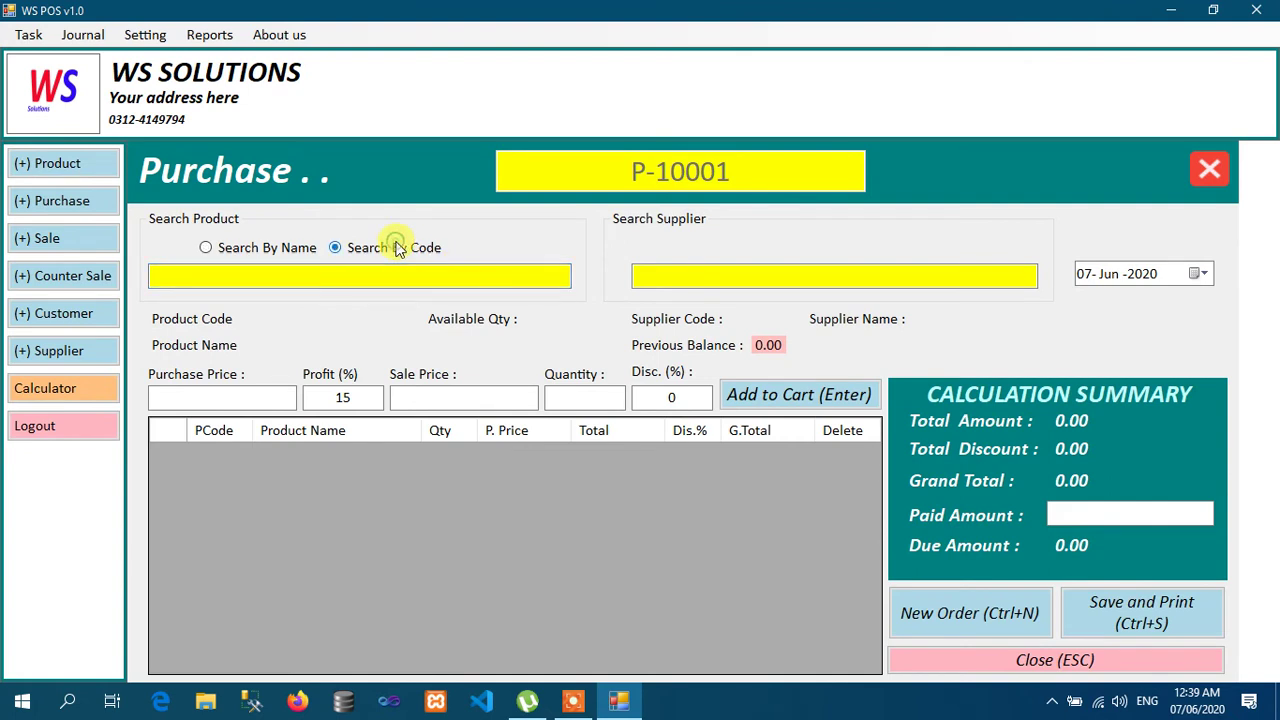
pyautogui.click(277, 248)
pyautogui.click(292, 271)
pyautogui.write('IN')
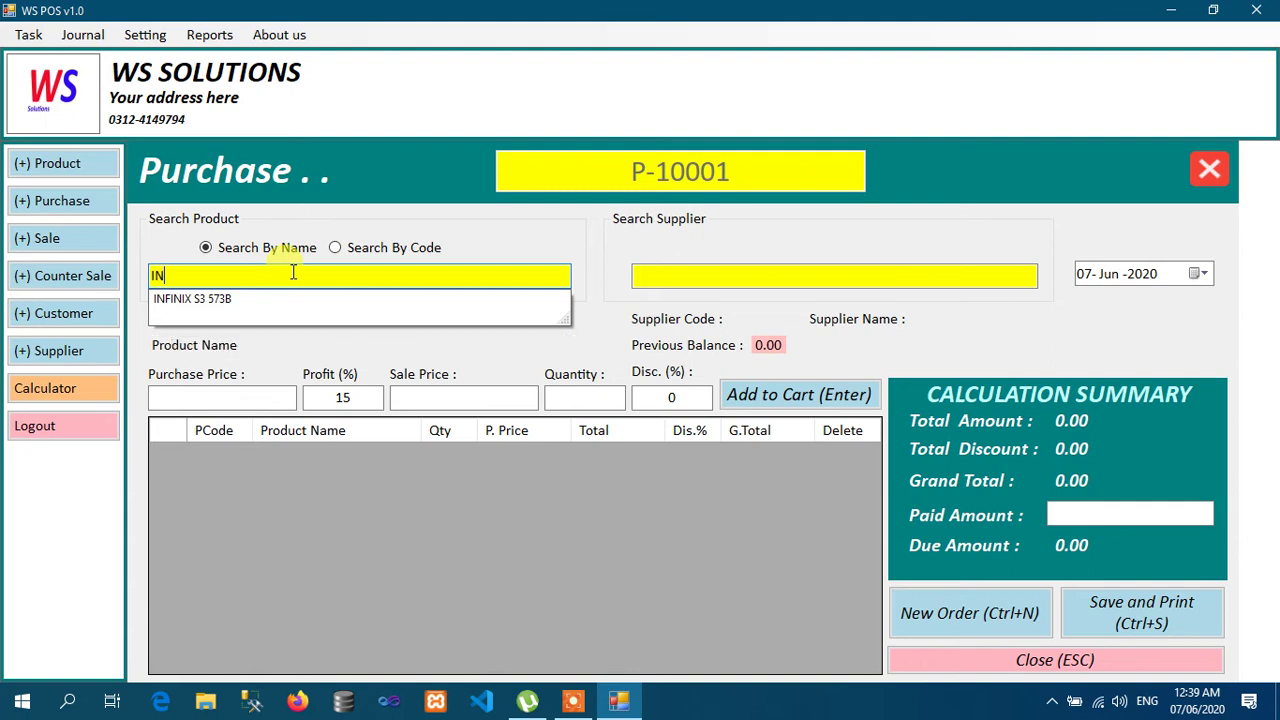
pyautogui.press('Down')
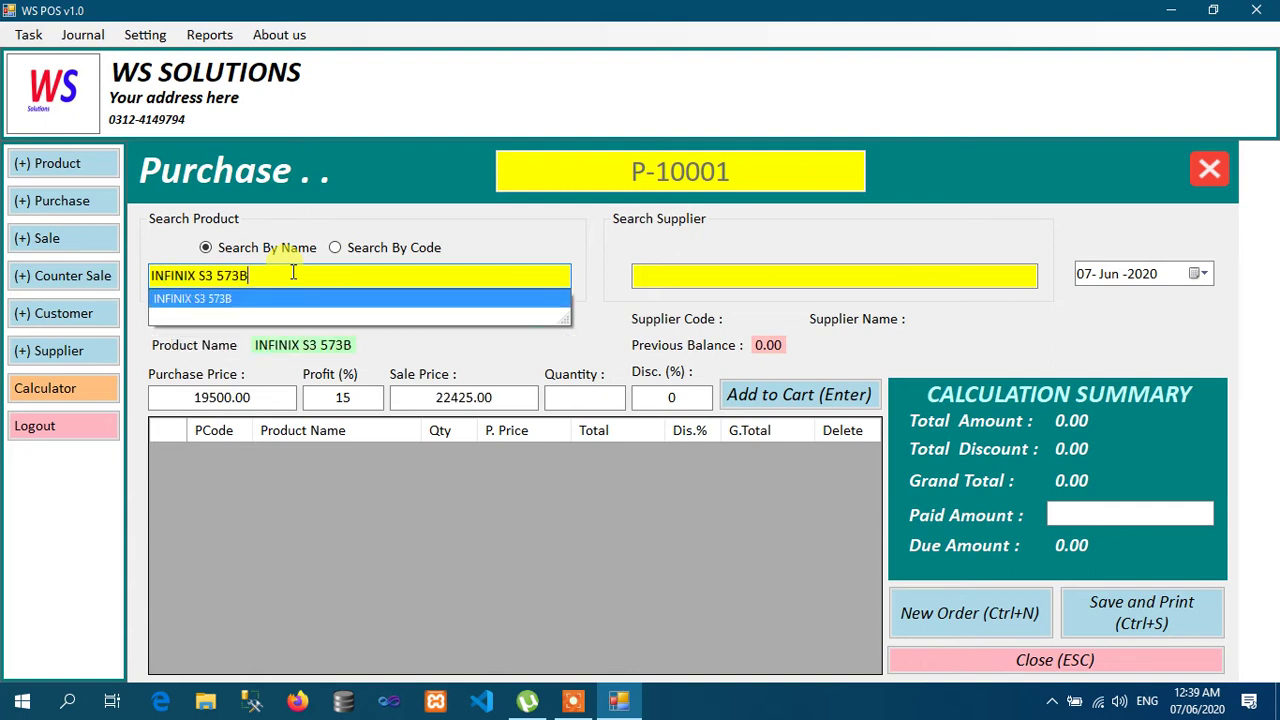
pyautogui.press('Return')
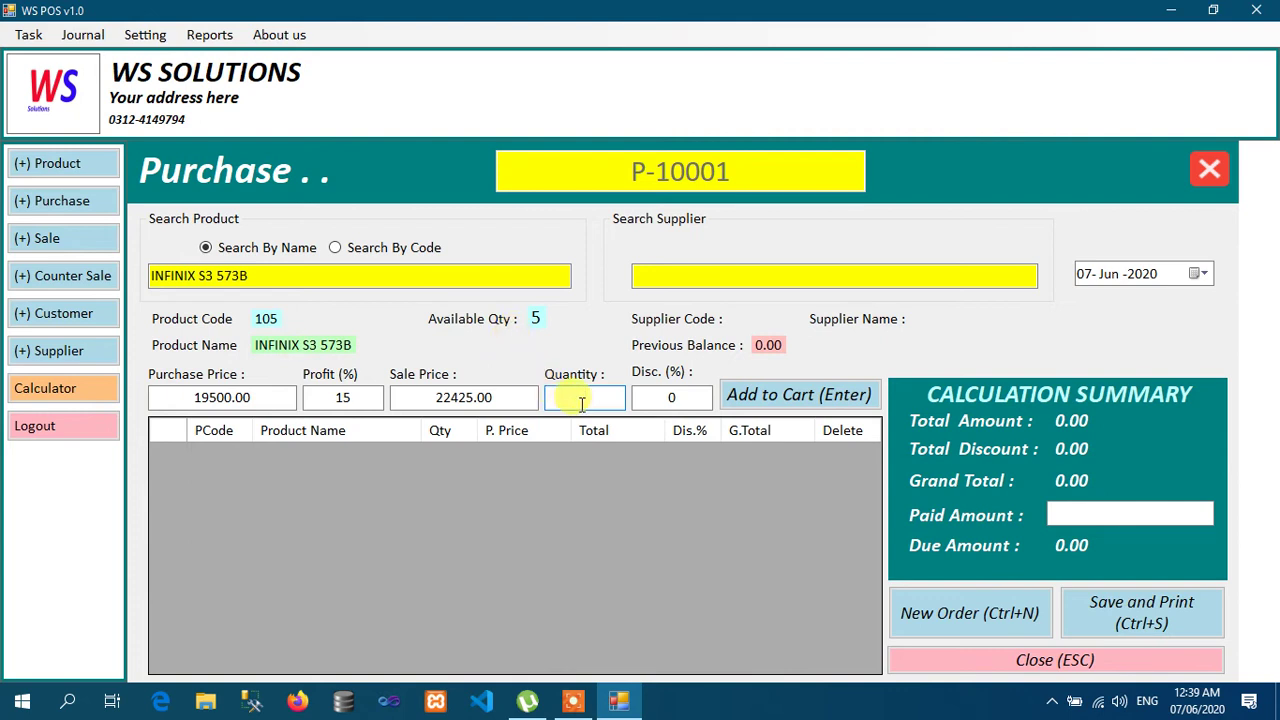
# Step: Set the purchase line's profit to 5% and quantity to 5
pyautogui.doubleClick(352, 399)
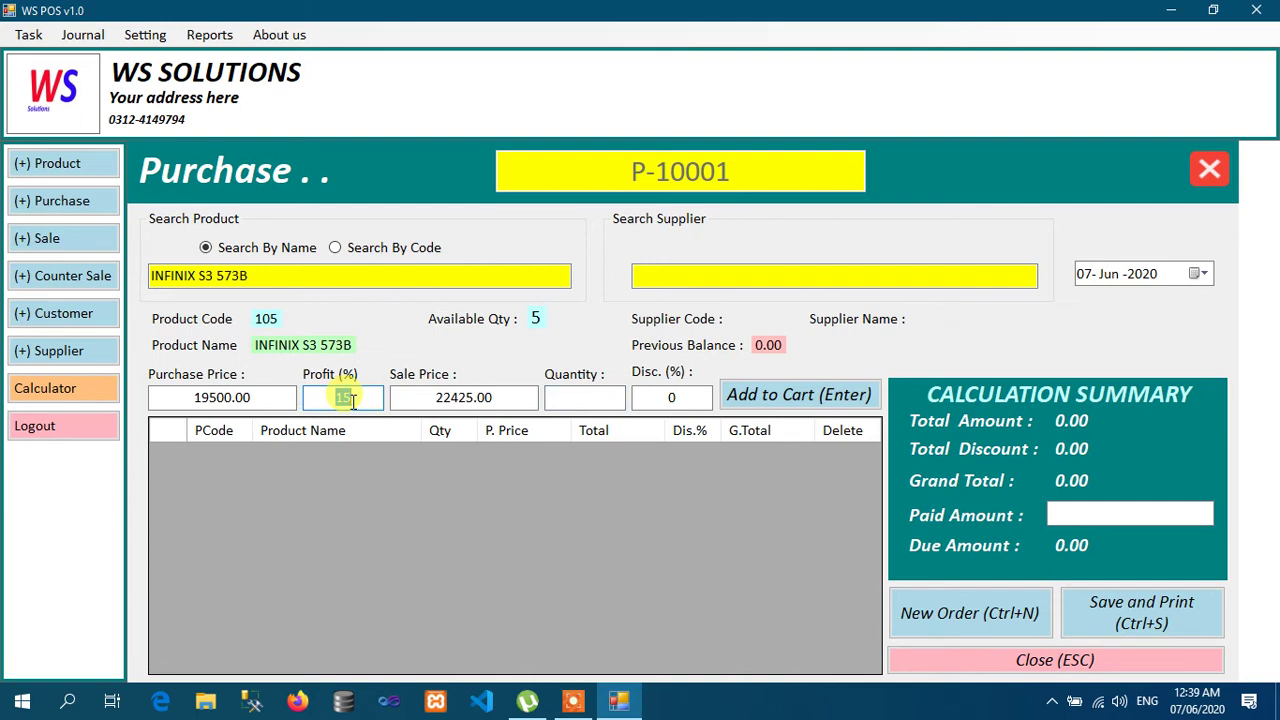
pyautogui.write('5')
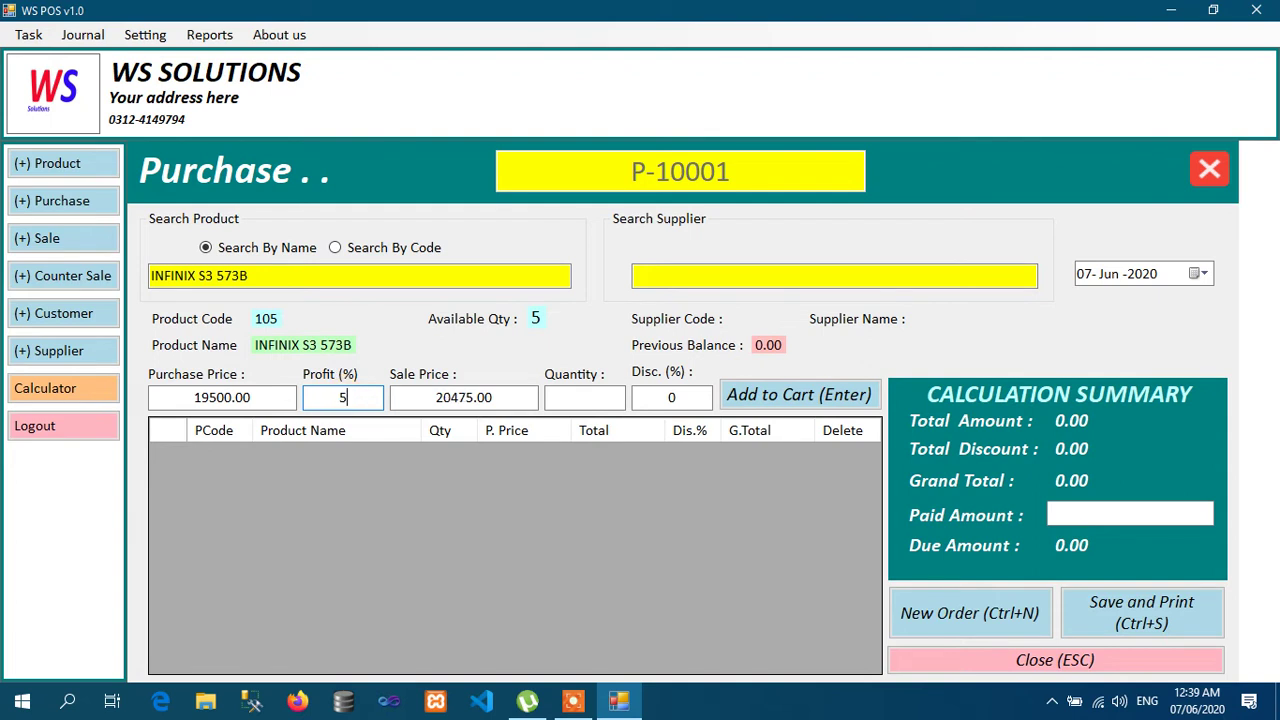
pyautogui.click(574, 399)
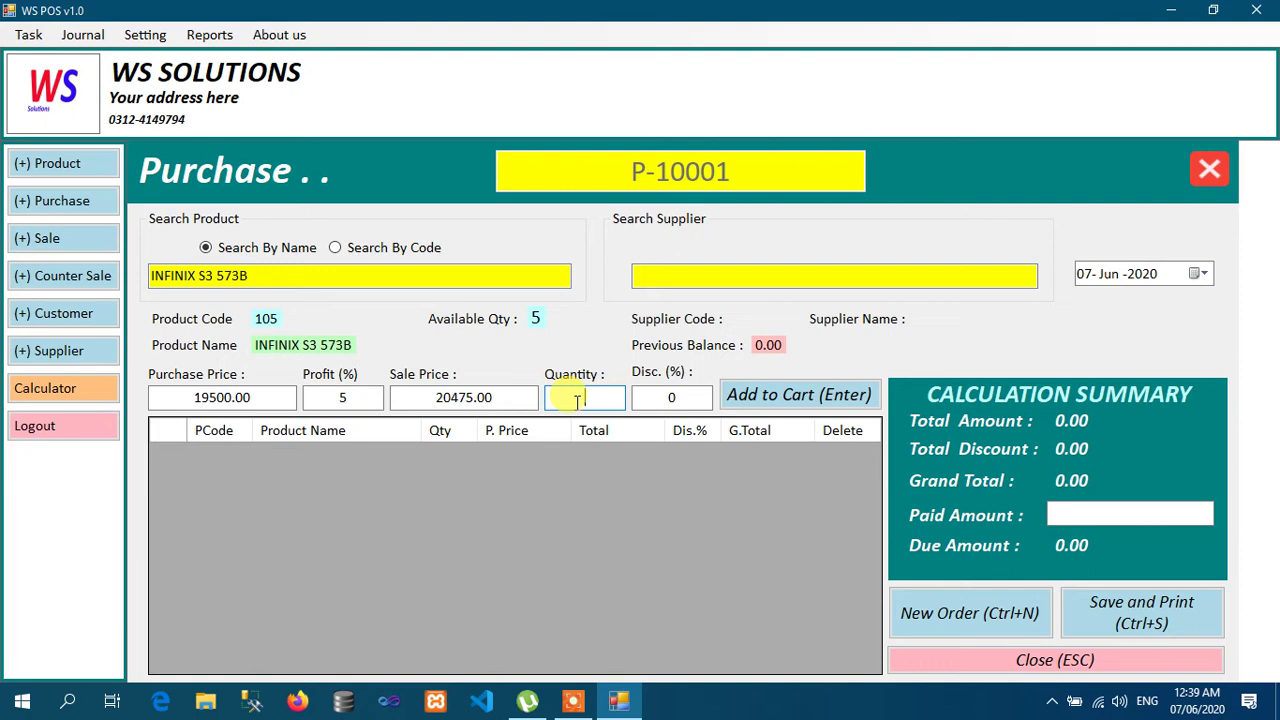
pyautogui.write('5')
pyautogui.doubleClick(687, 395)
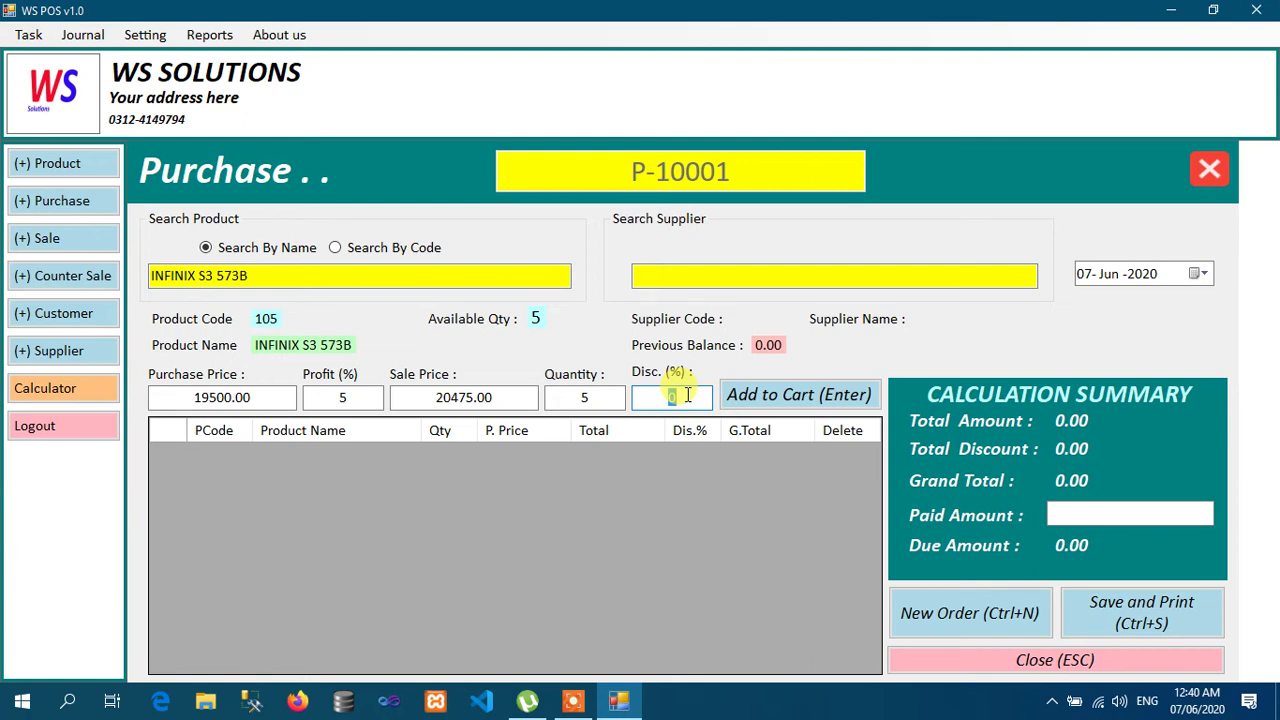
# Step: Add the 5 units to the cart, pick the supplier, enter paid amount 0, and save and print
pyautogui.click(768, 395)
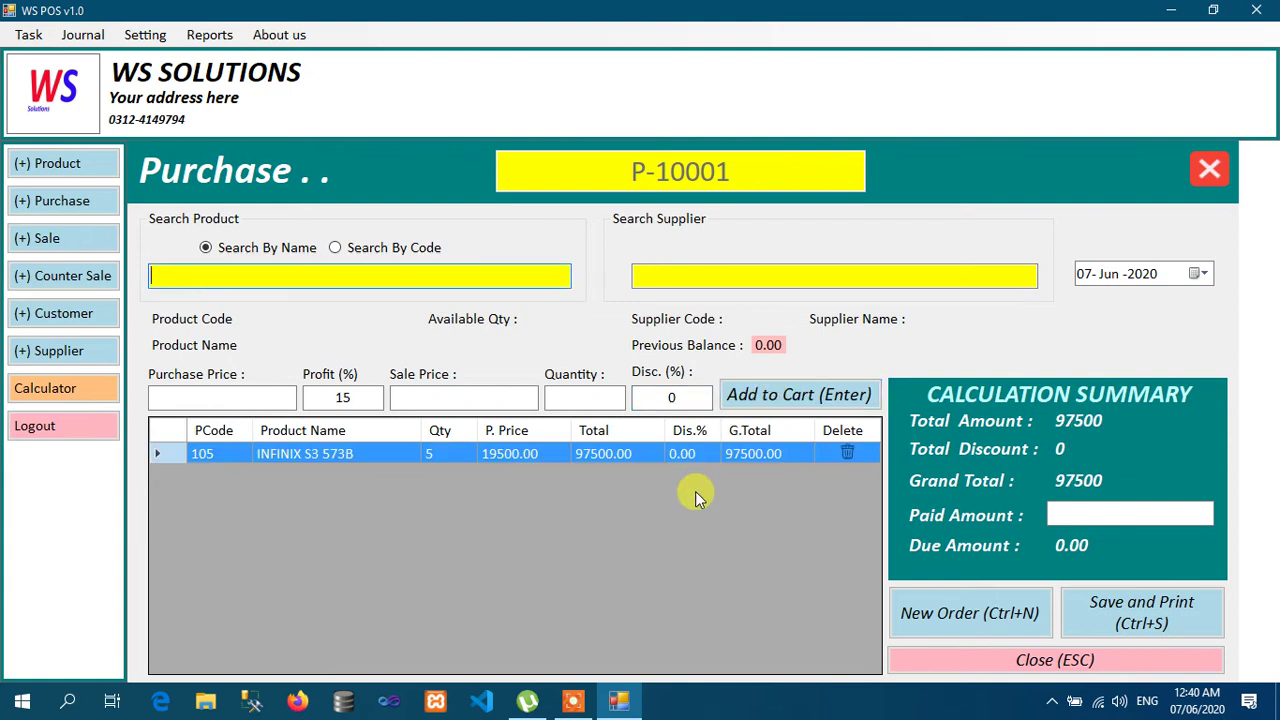
pyautogui.click(760, 279)
pyautogui.write('M')
pyautogui.press('Down')
pyautogui.press('Return')
pyautogui.click(1066, 513)
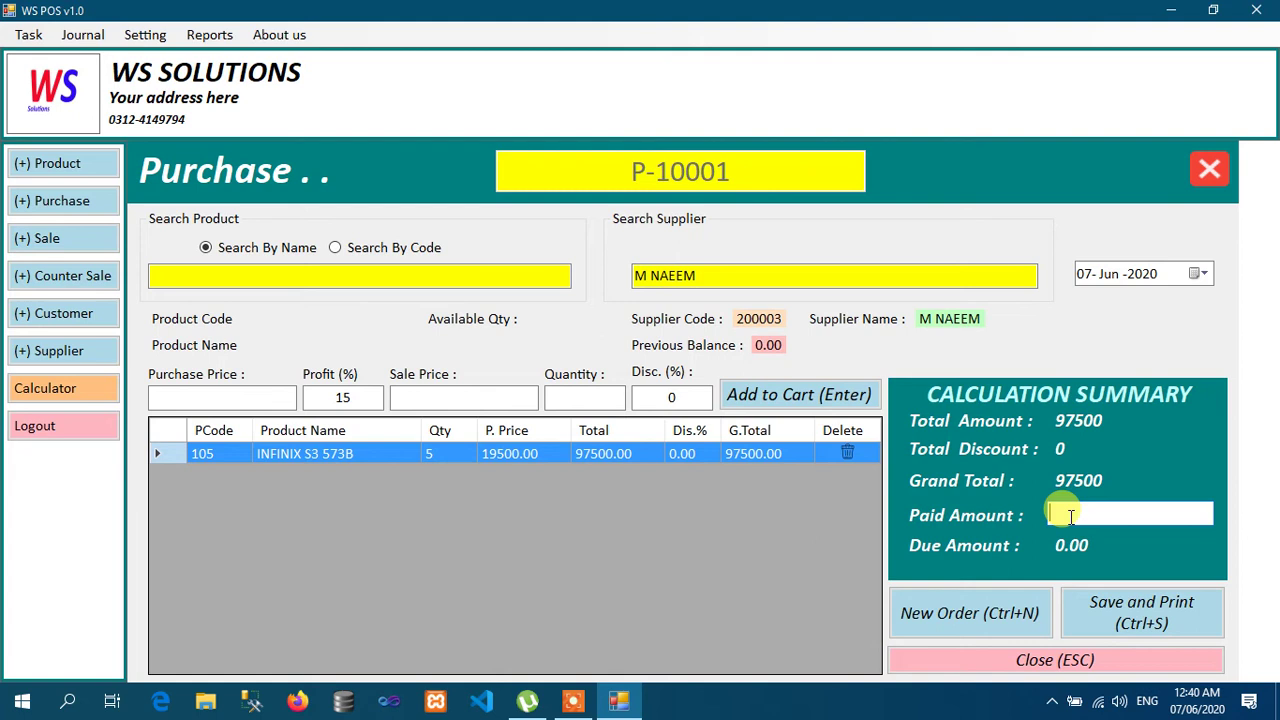
pyautogui.write('0')
pyautogui.click(1122, 622)
pyautogui.click(675, 413)
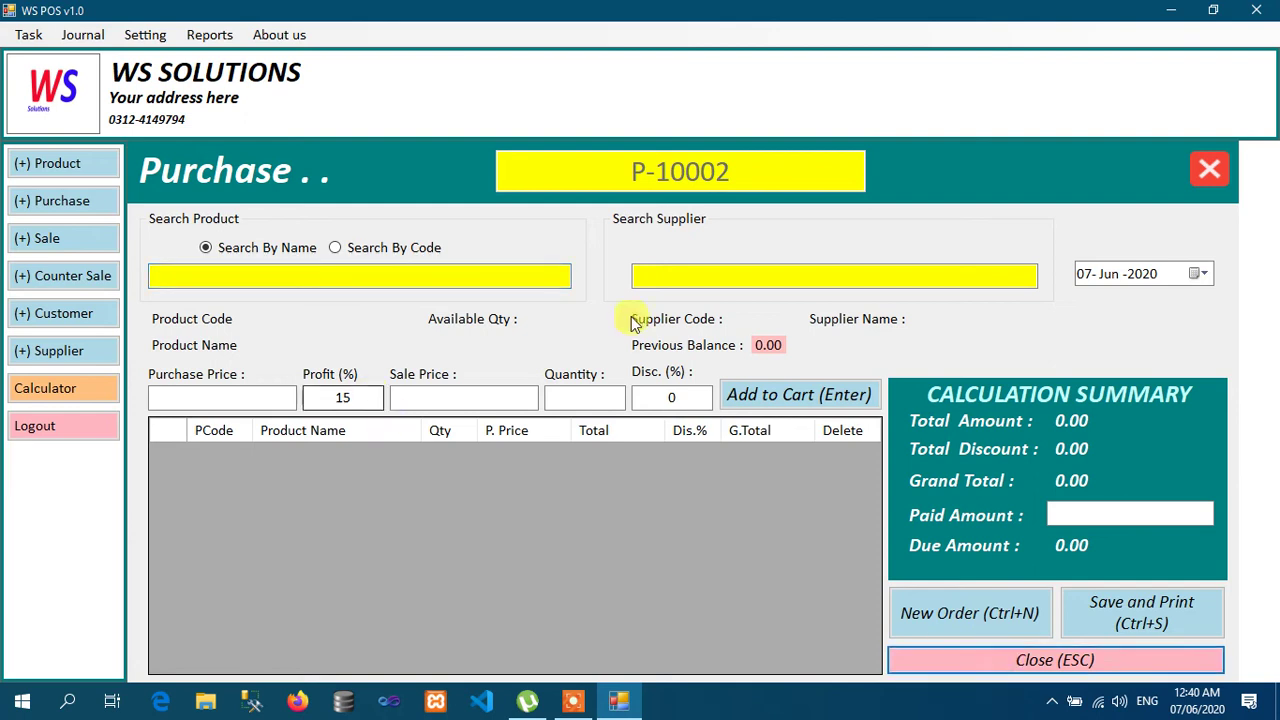
# Step: Reprint purchase order P-10001 via Reports > Purchase Orders
pyautogui.click(1215, 170)
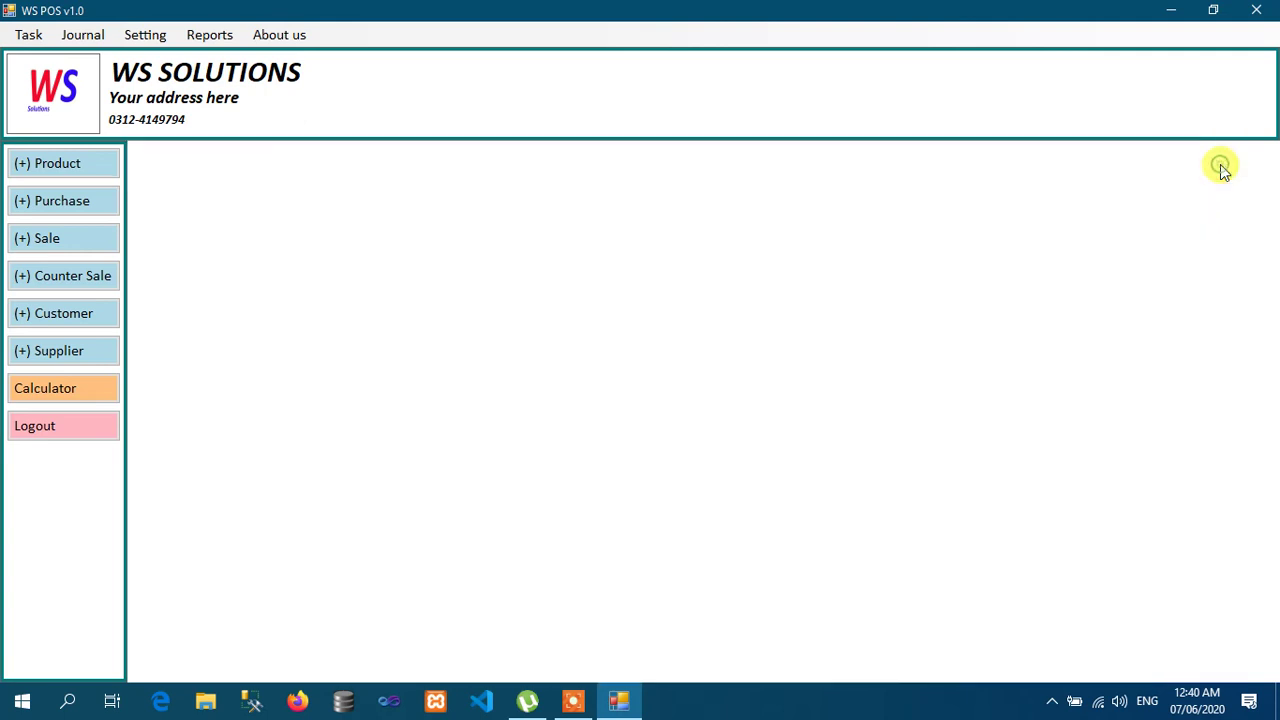
pyautogui.click(220, 38)
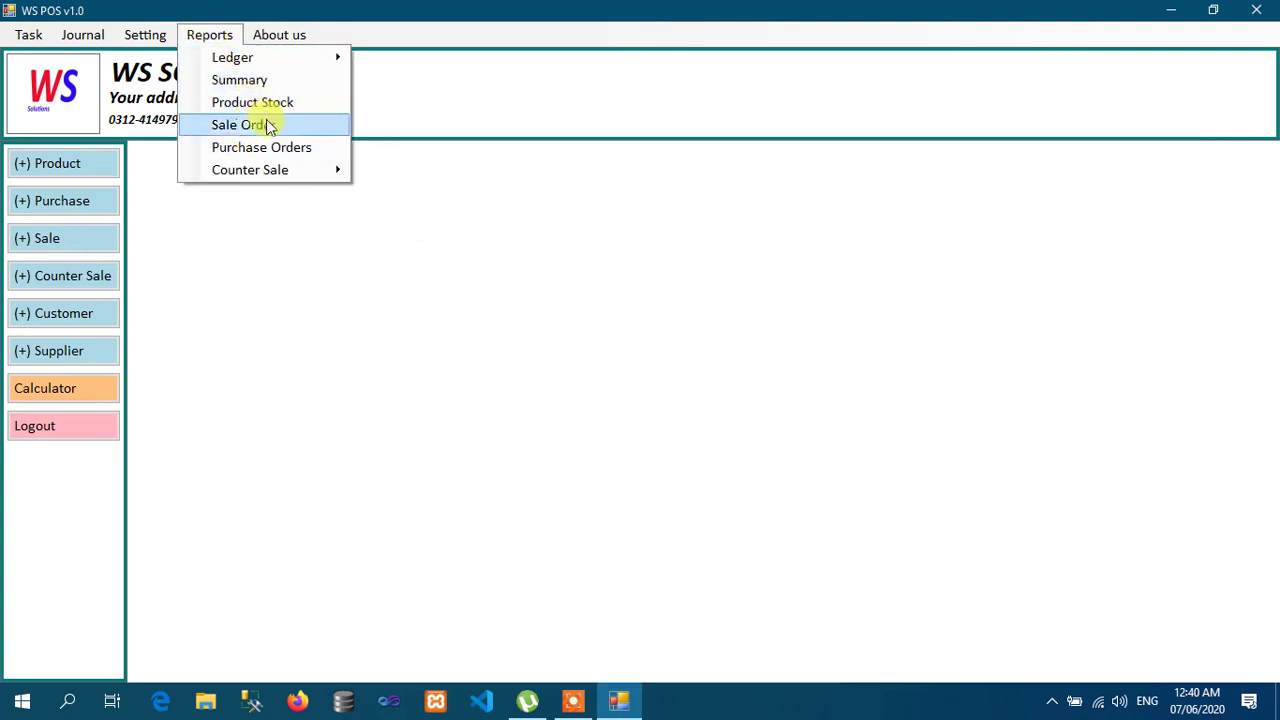
pyautogui.click(258, 148)
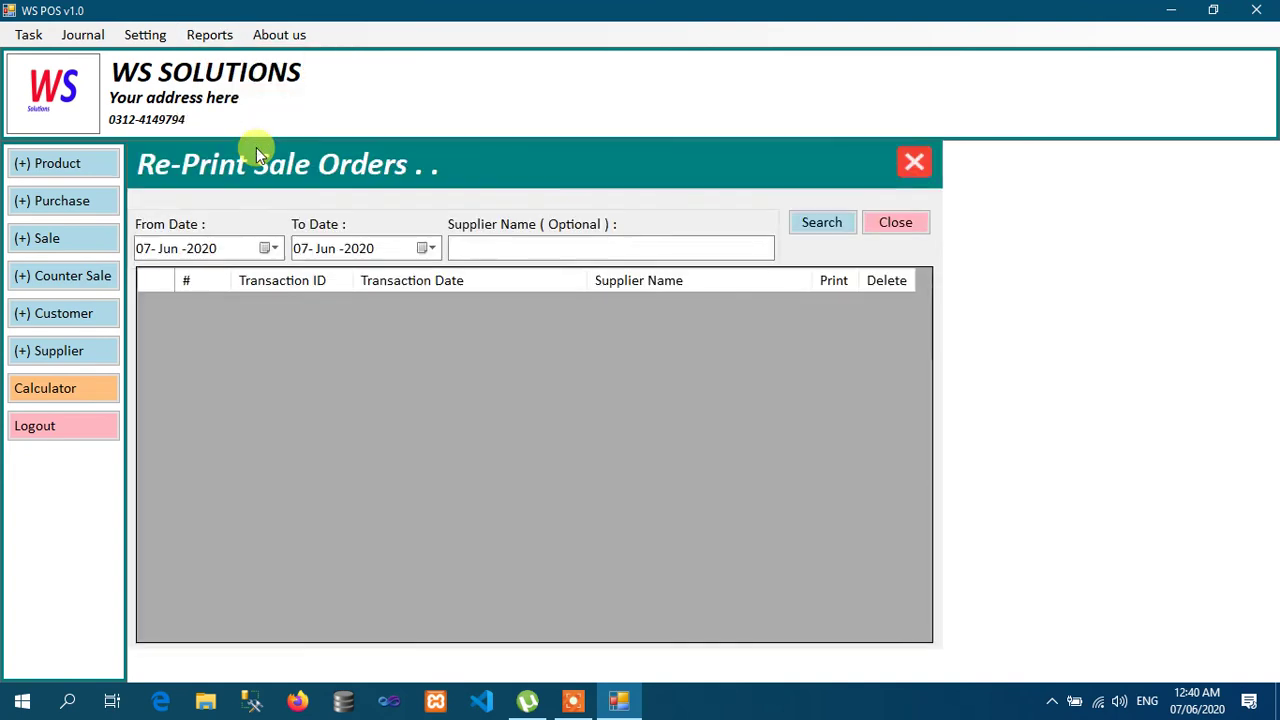
pyautogui.click(834, 226)
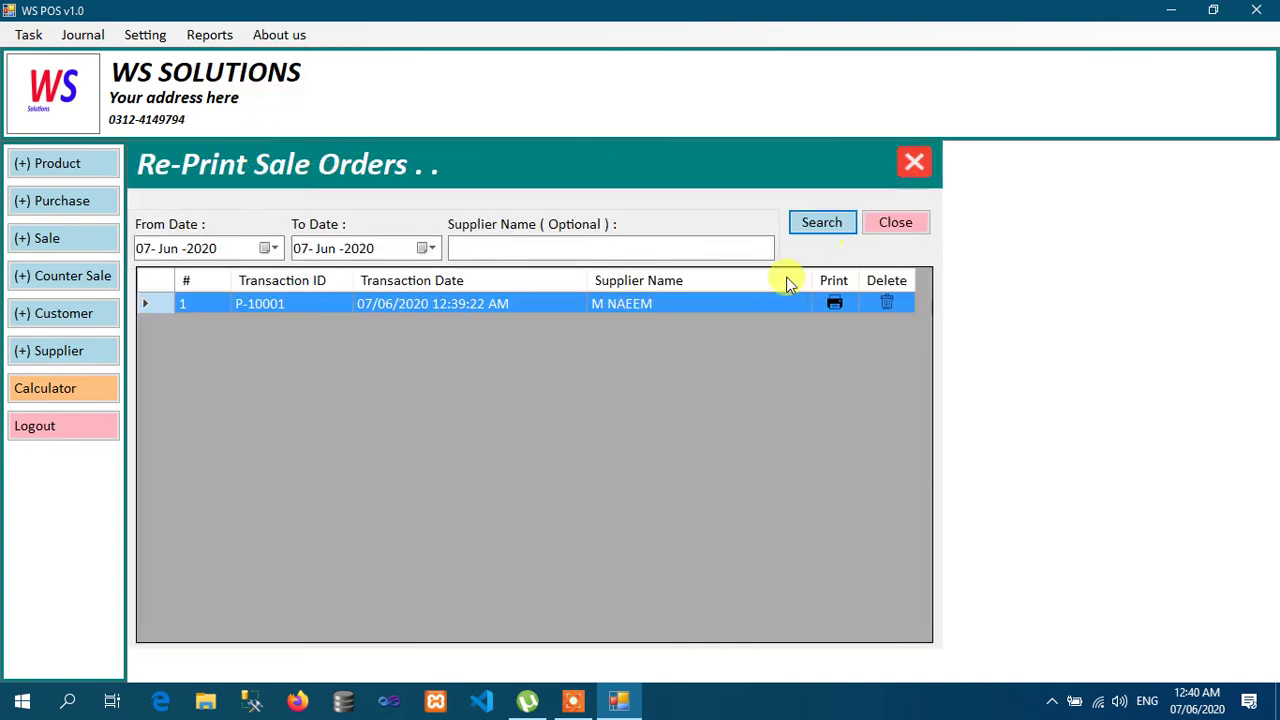
pyautogui.click(838, 303)
pyautogui.click(644, 414)
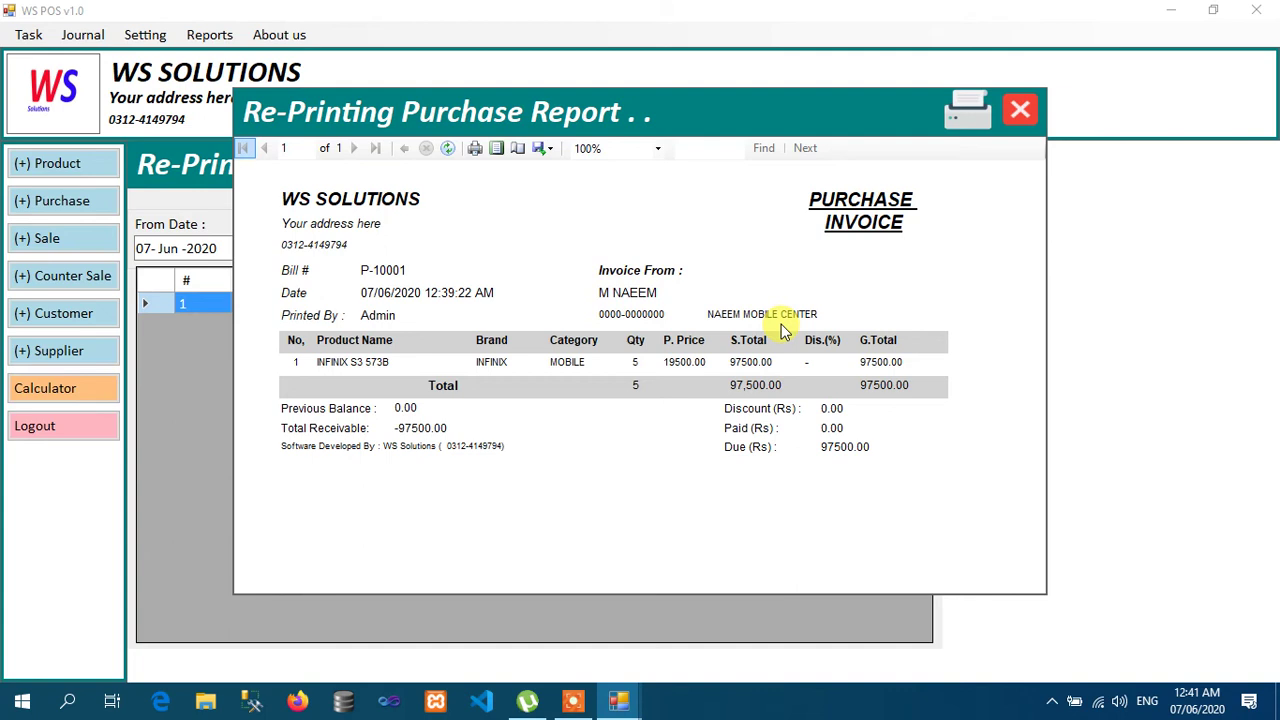
# Step: Close the invoice preview and reprint screen, then start a new sale
pyautogui.click(1018, 118)
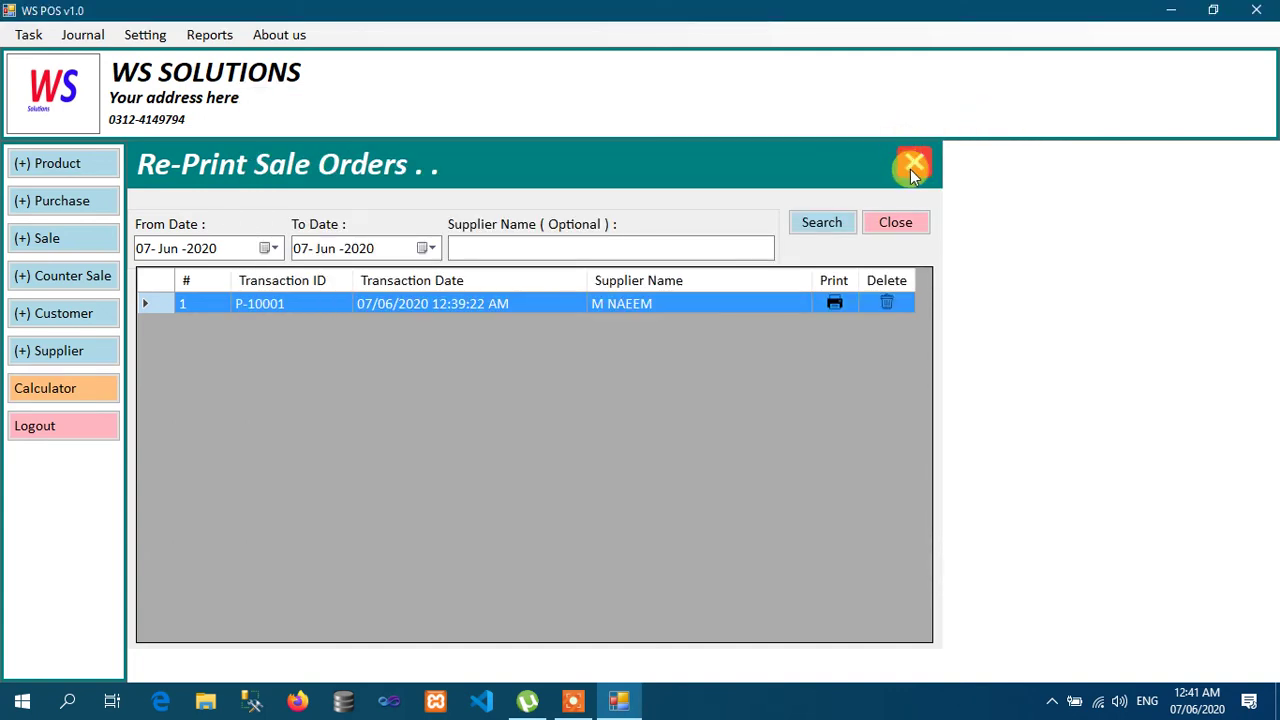
pyautogui.click(910, 165)
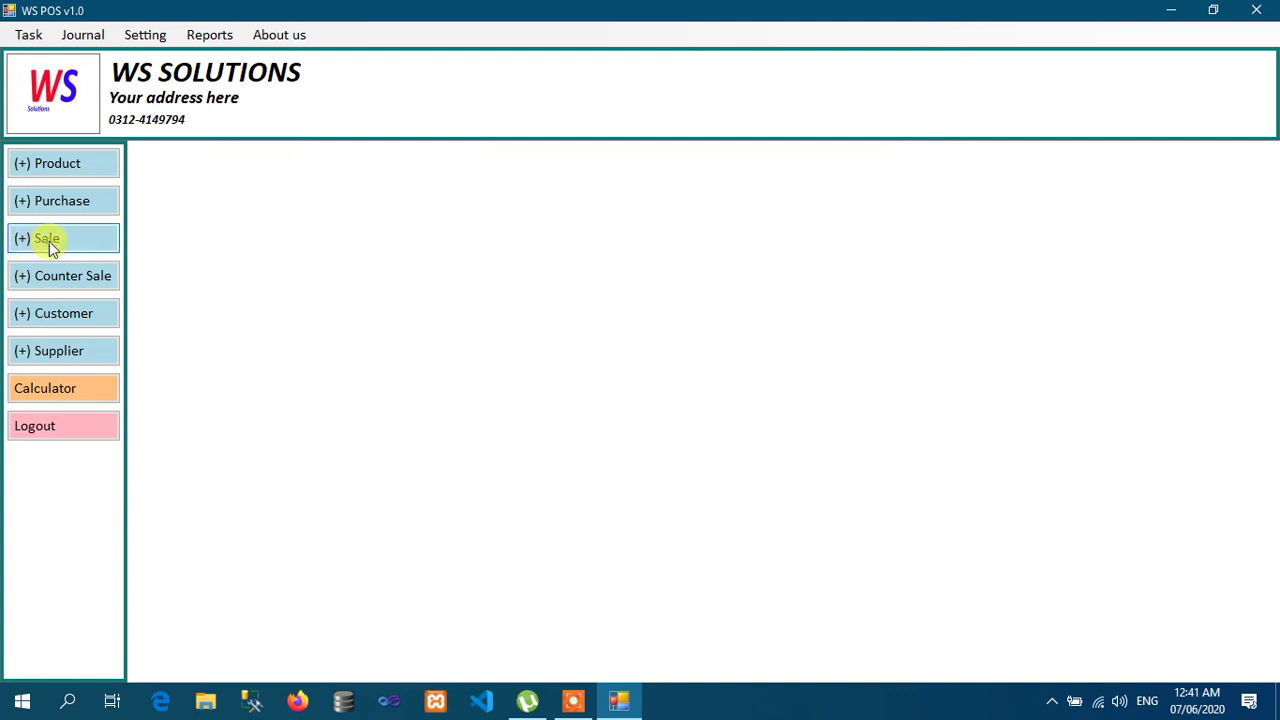
pyautogui.click(43, 238)
# Step: Close the sale form, review the product list, and start a new sale
pyautogui.click(1210, 168)
pyautogui.click(77, 163)
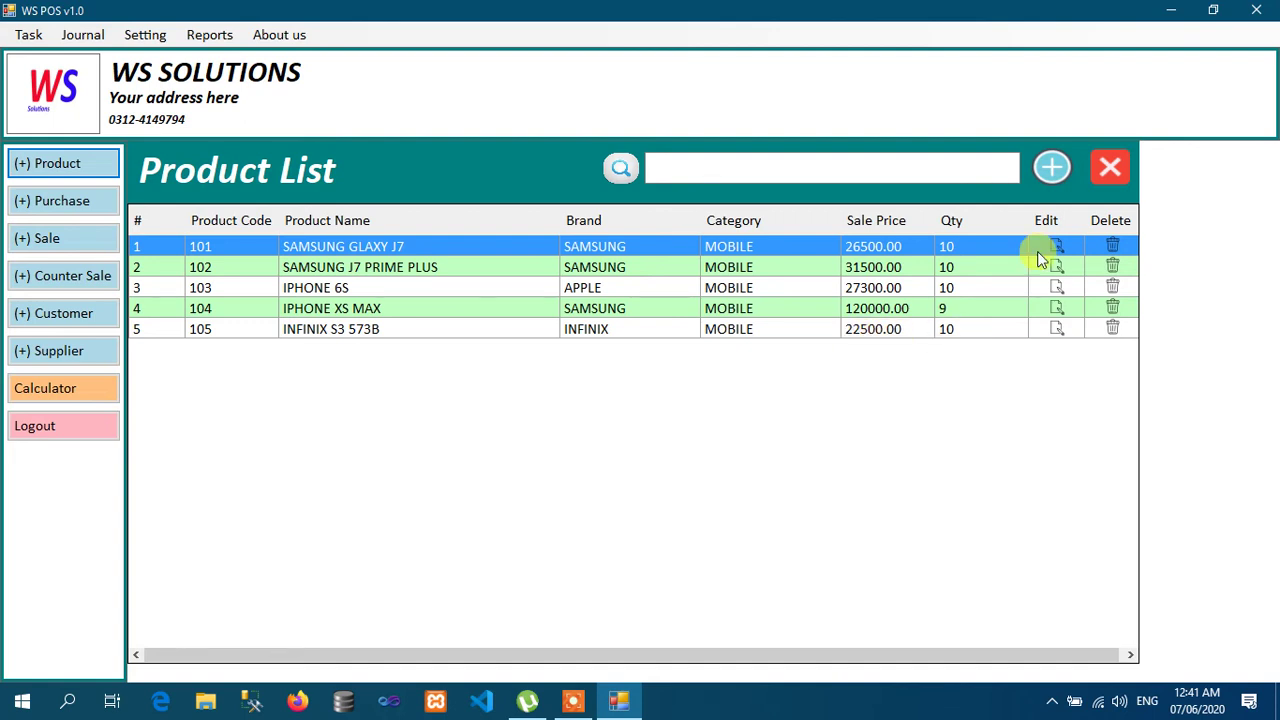
pyautogui.click(1112, 165)
pyautogui.click(108, 243)
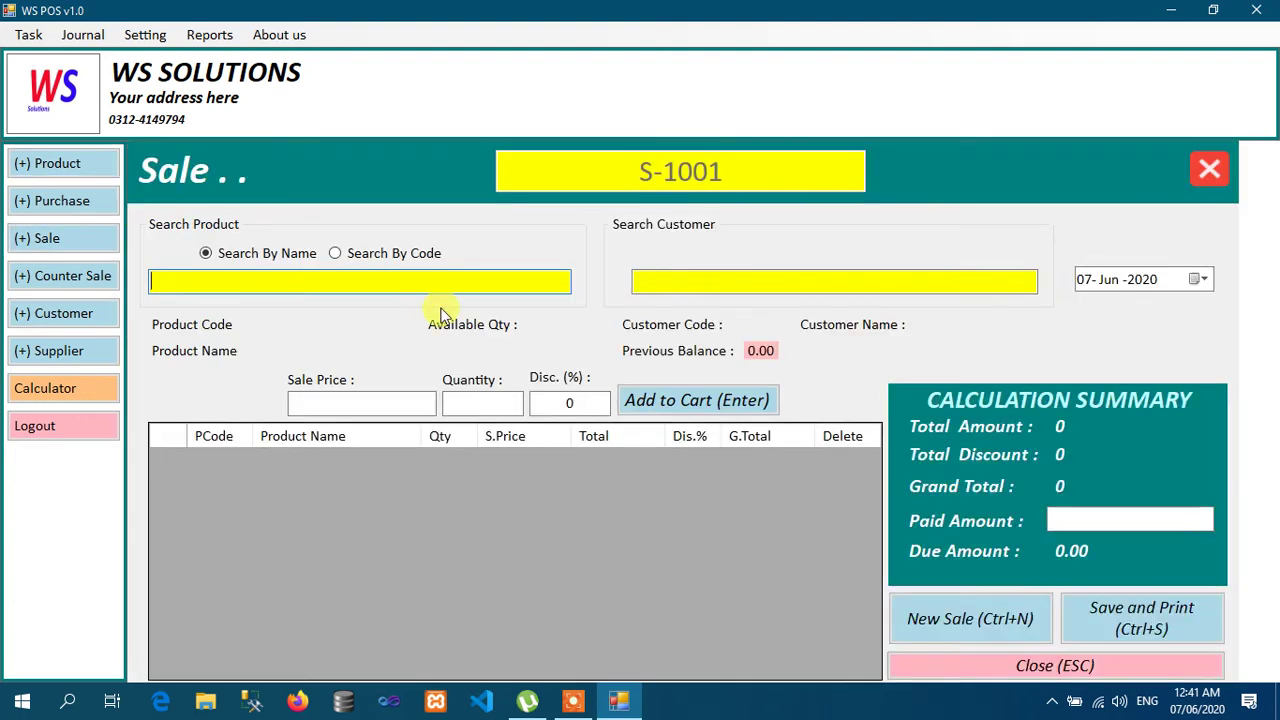
# Step: Select INFINIX S3 573B as the product for sale S-1001
pyautogui.click(470, 286)
pyautogui.write('IN')
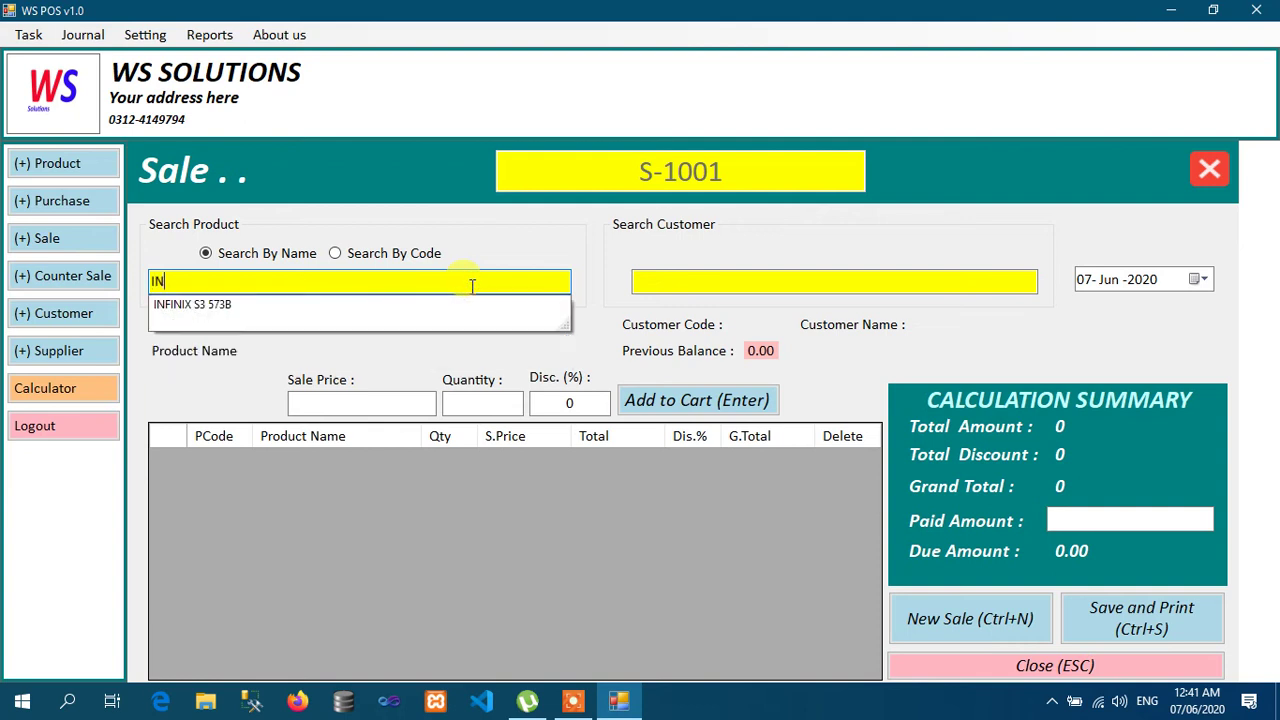
pyautogui.press('Down')
pyautogui.press('Return')
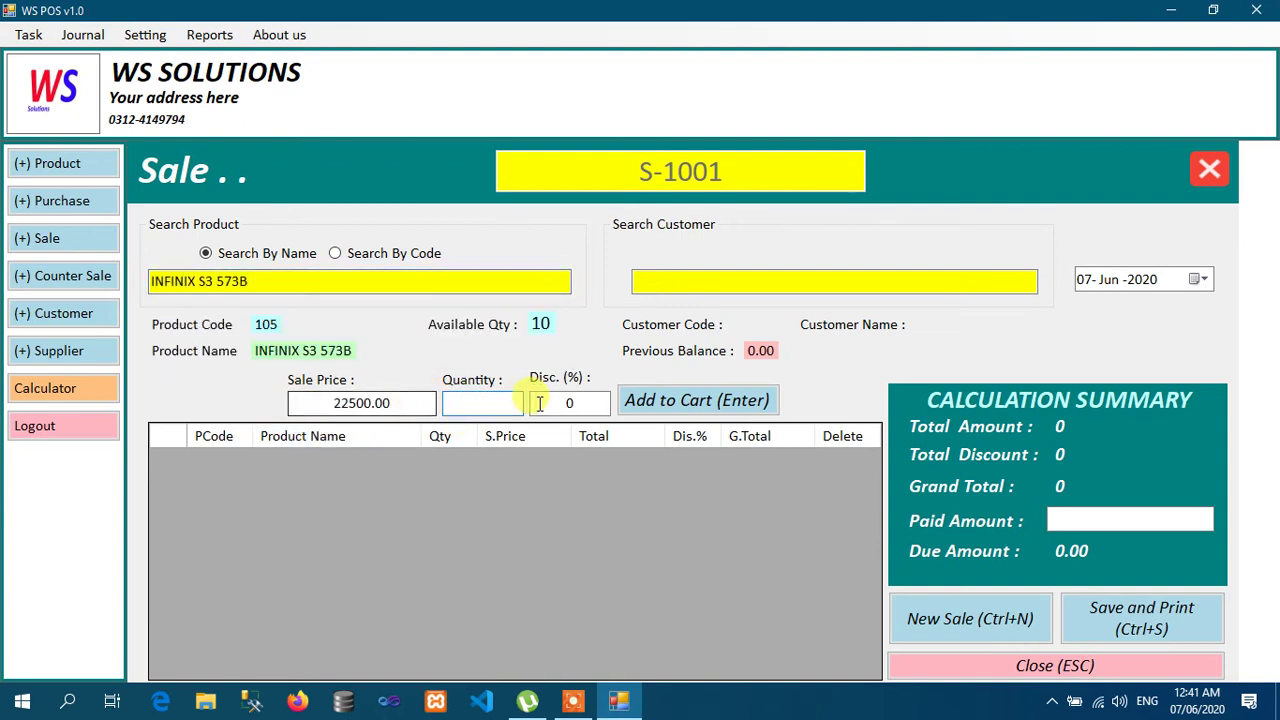
# Step: Set quantity 1 and a 1% discount, then add INFINIX S3 573B to the cart for 22275
pyautogui.doubleClick(576, 403)
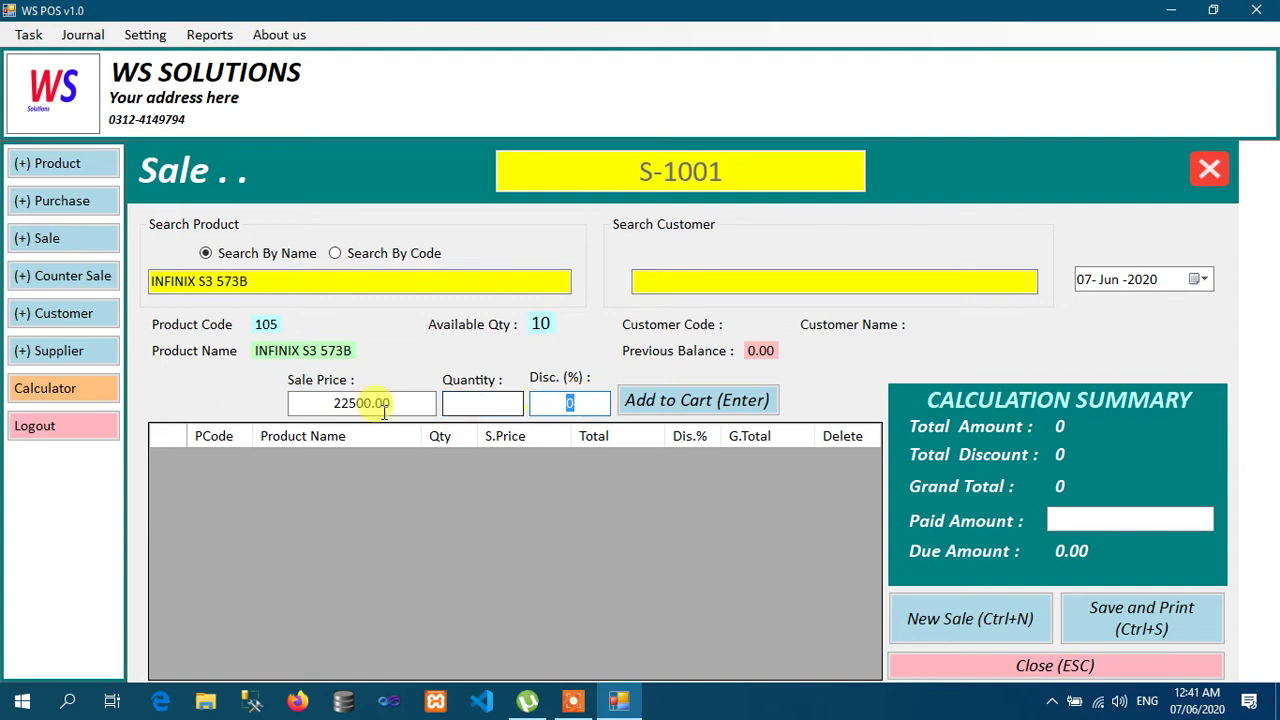
pyautogui.click(492, 399)
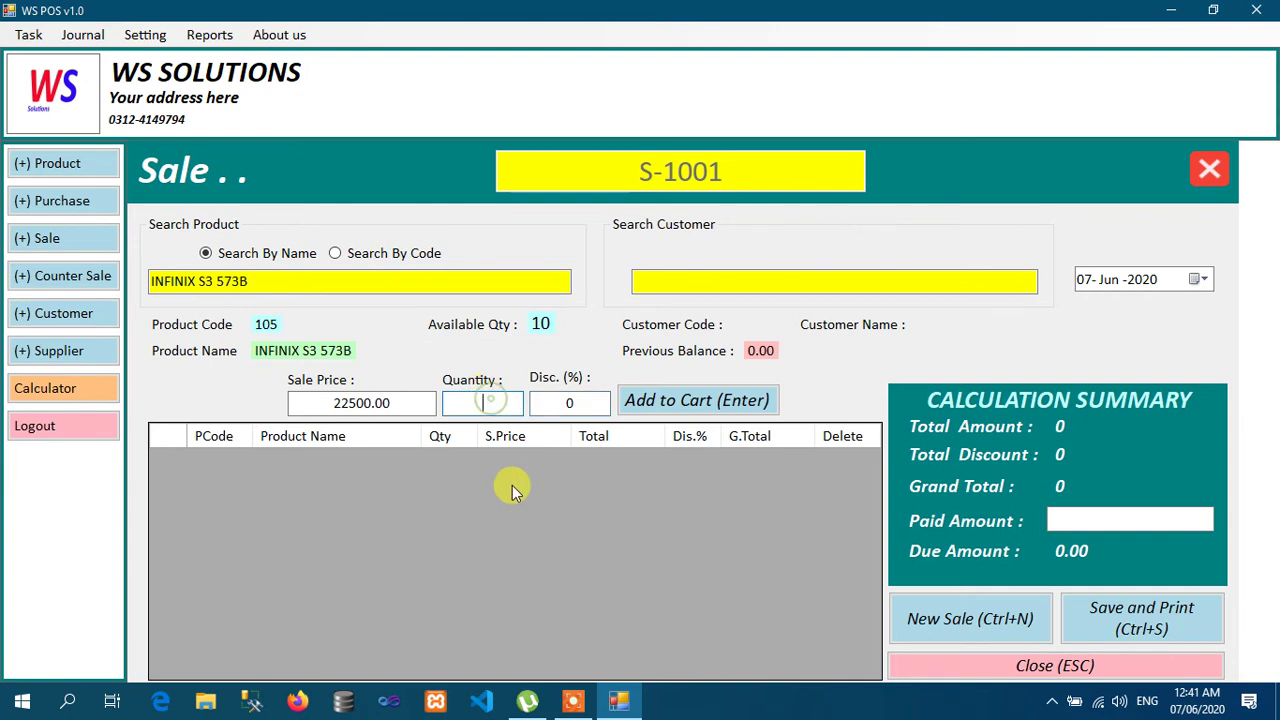
pyautogui.write('1')
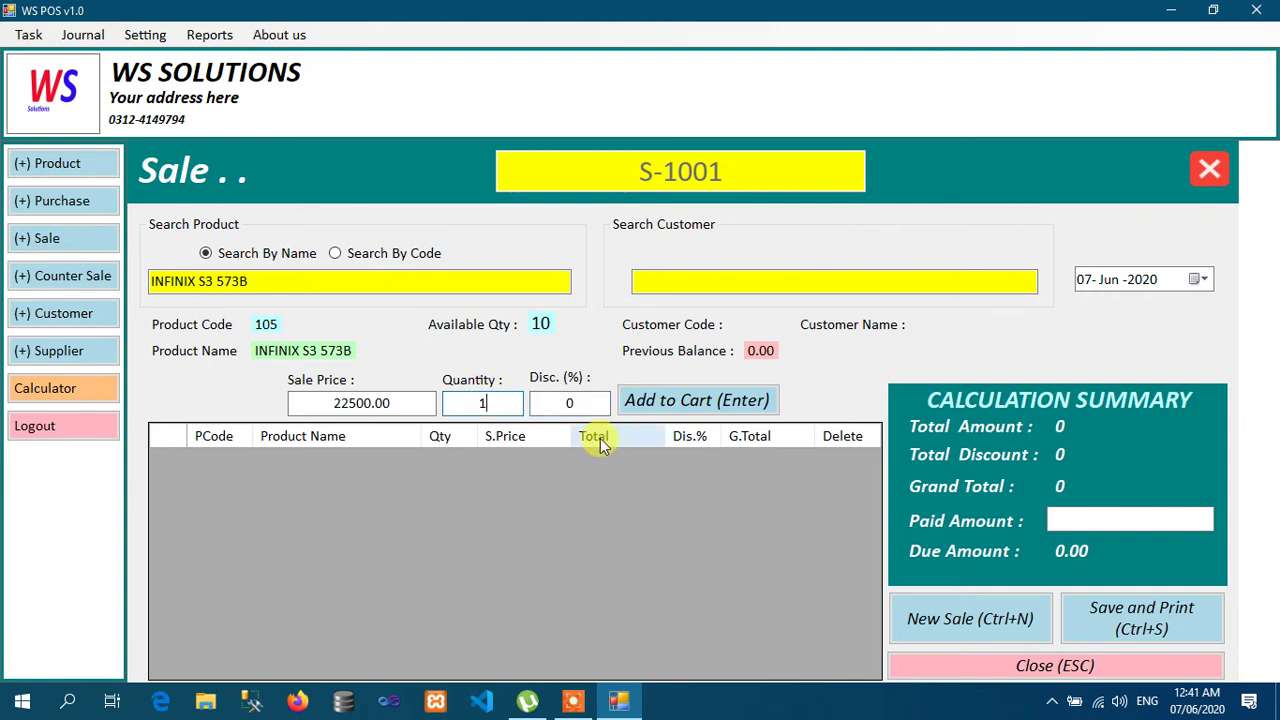
pyautogui.click(589, 403)
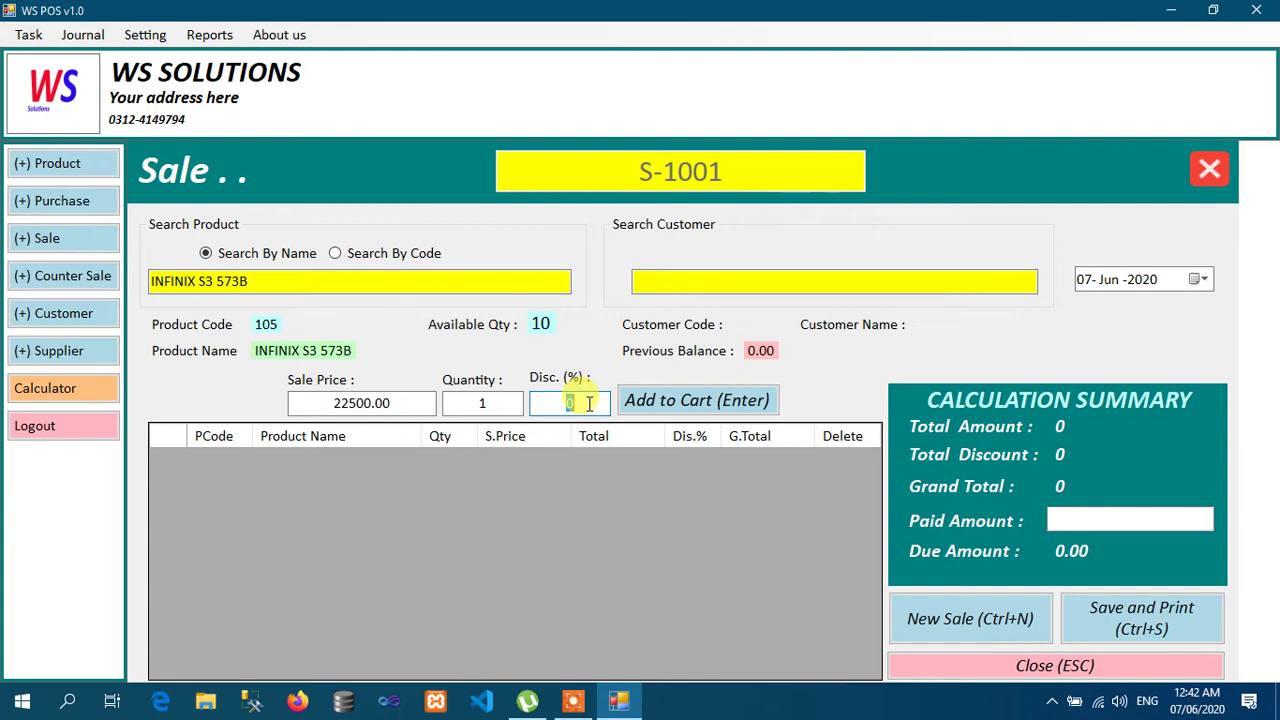
pyautogui.click(402, 402)
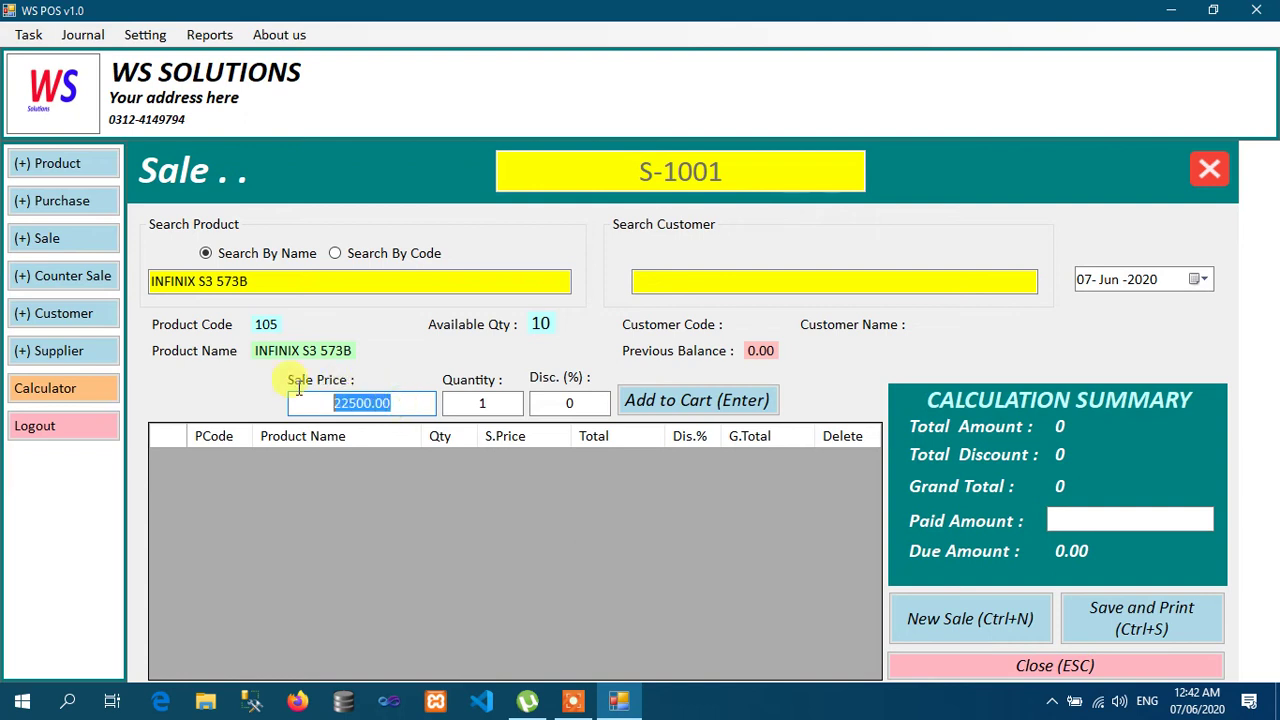
pyautogui.click(586, 407)
pyautogui.doubleClick(586, 407)
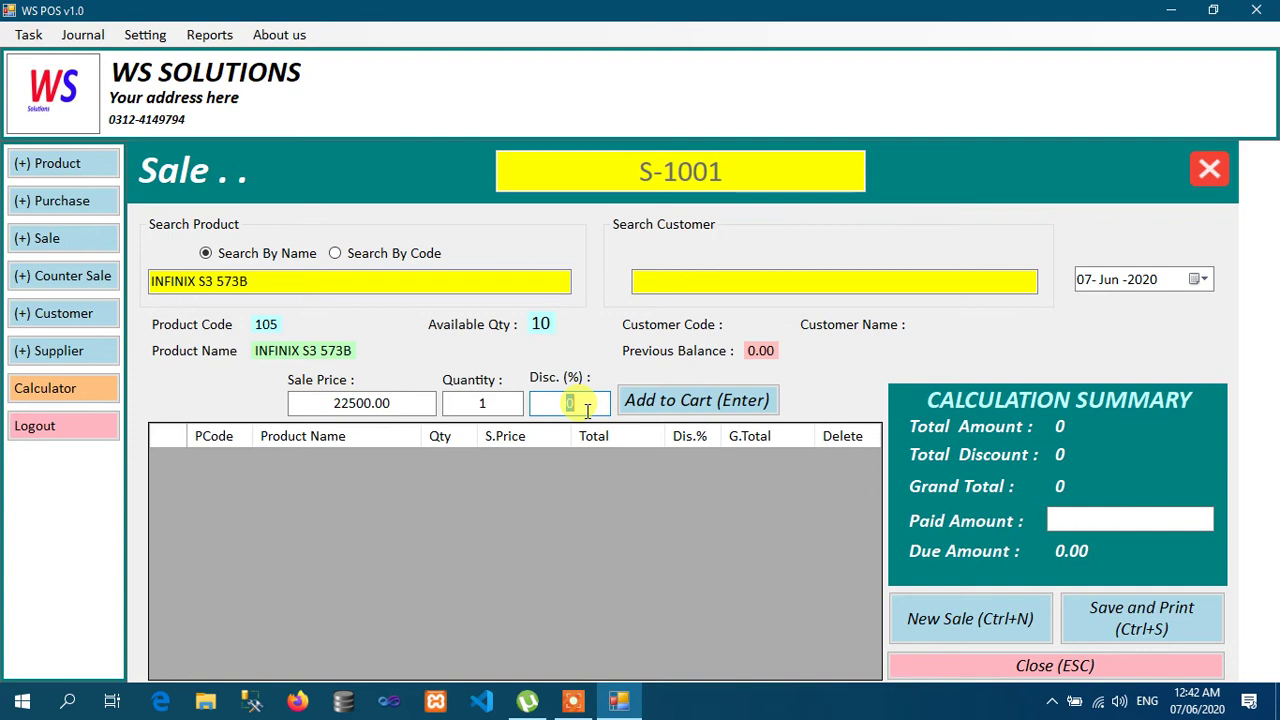
pyautogui.write('1')
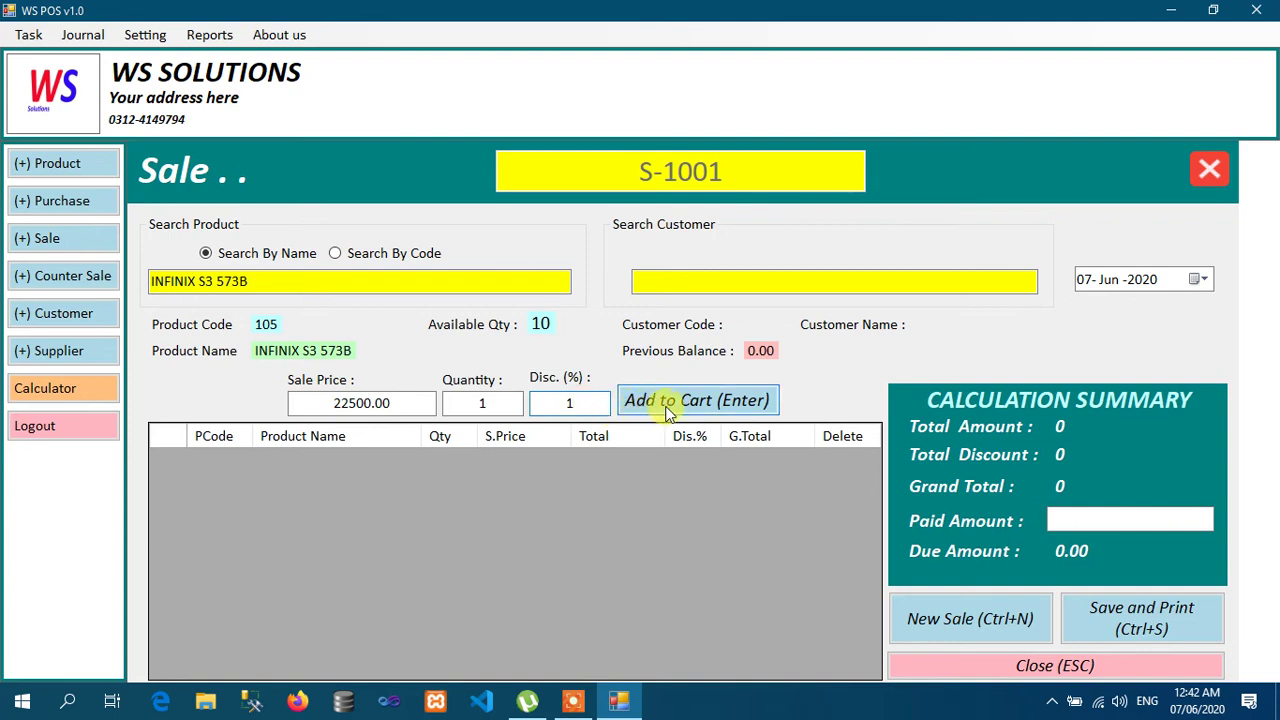
pyautogui.click(667, 410)
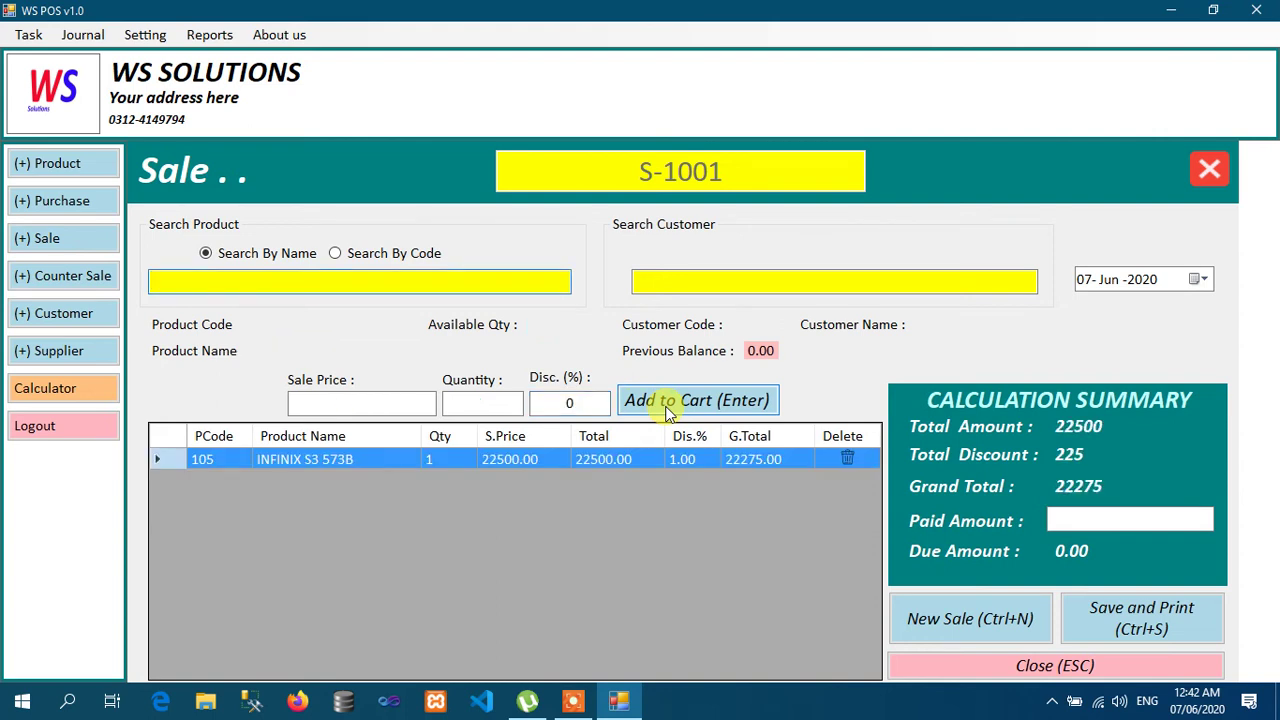
# Step: Remove the discounted INFINIX S3 573B line from the cart
pyautogui.click(845, 465)
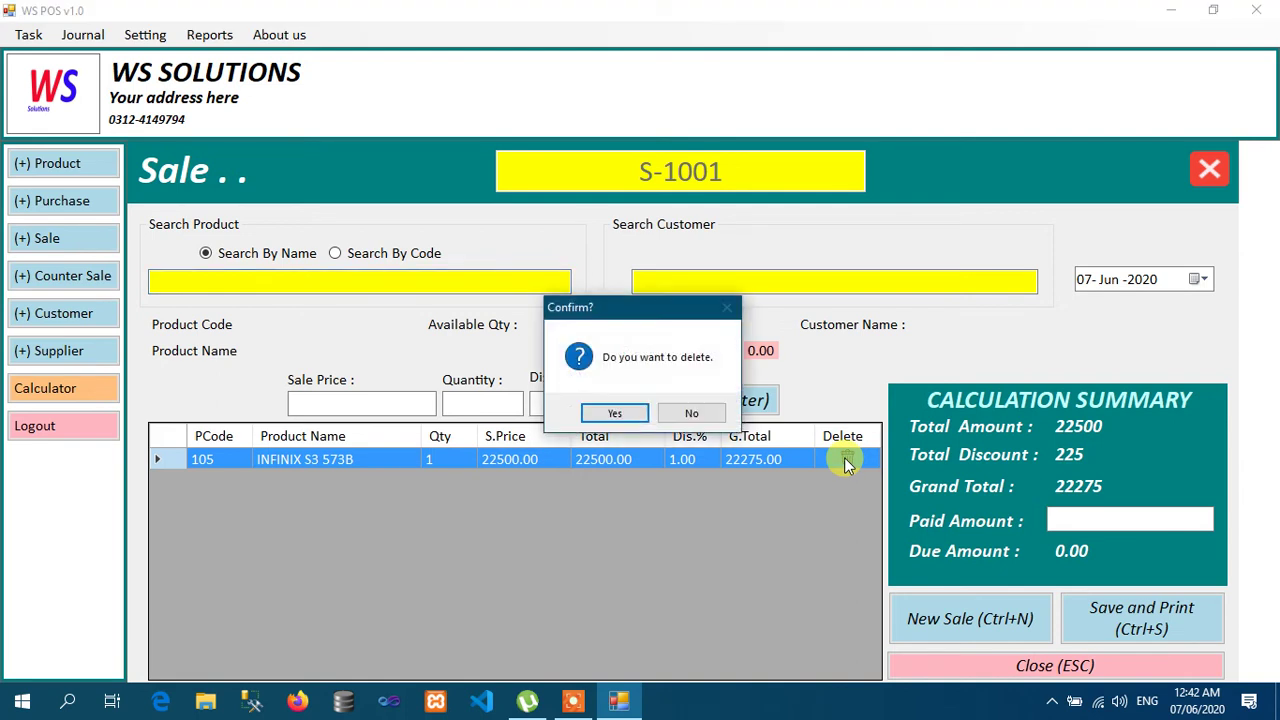
pyautogui.click(715, 413)
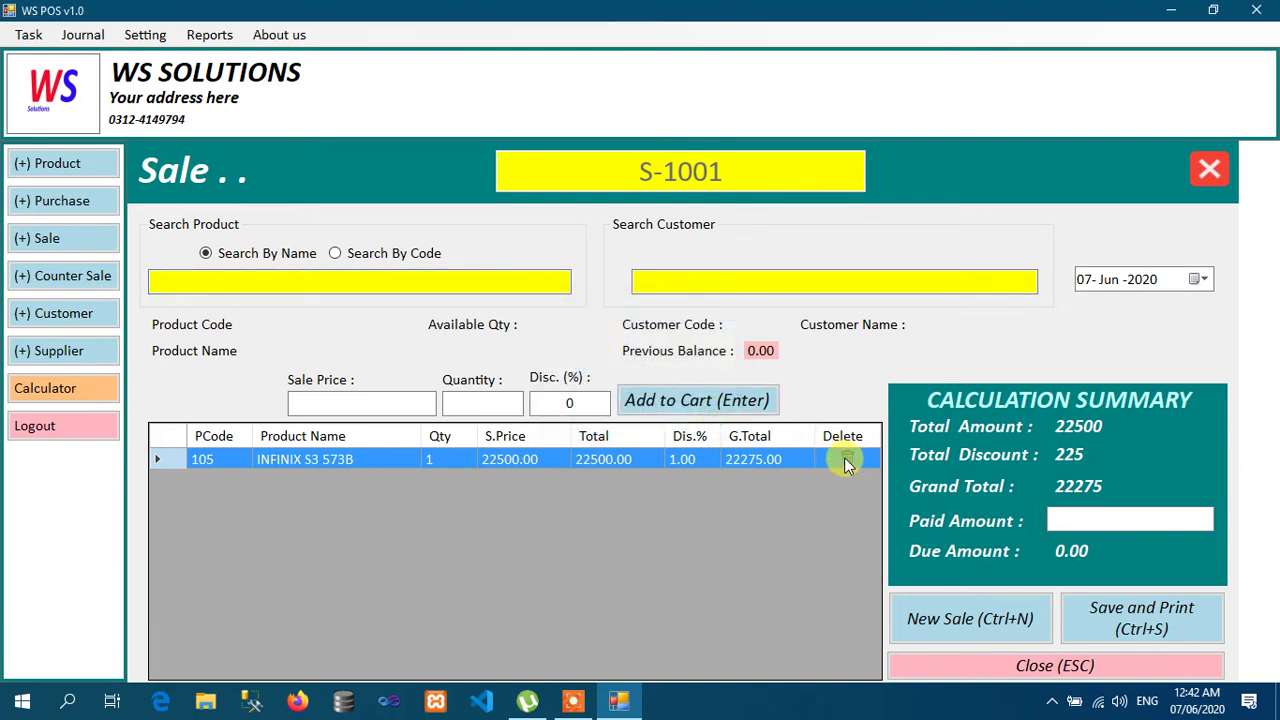
pyautogui.click(843, 458)
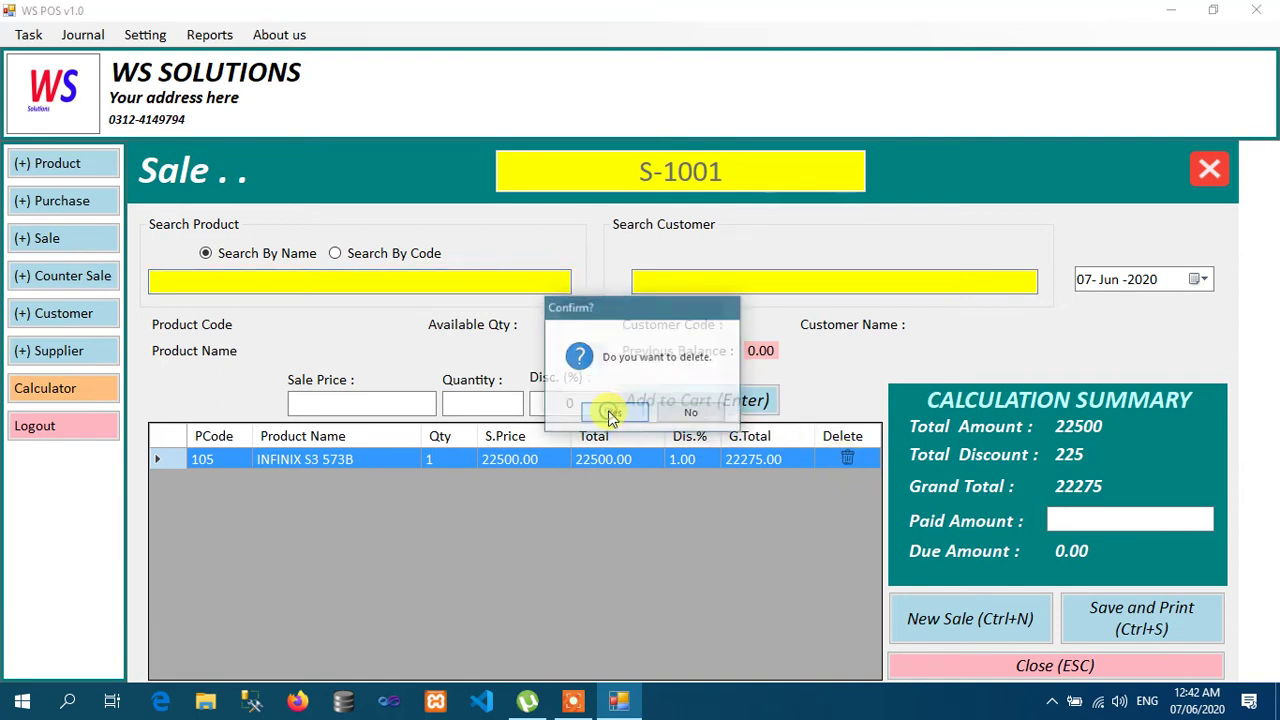
pyautogui.click(613, 414)
# Step: Add INFINIX S3 573B and IPHONE 6S to the cart, quantity 1 each, without discount
pyautogui.write('IN')
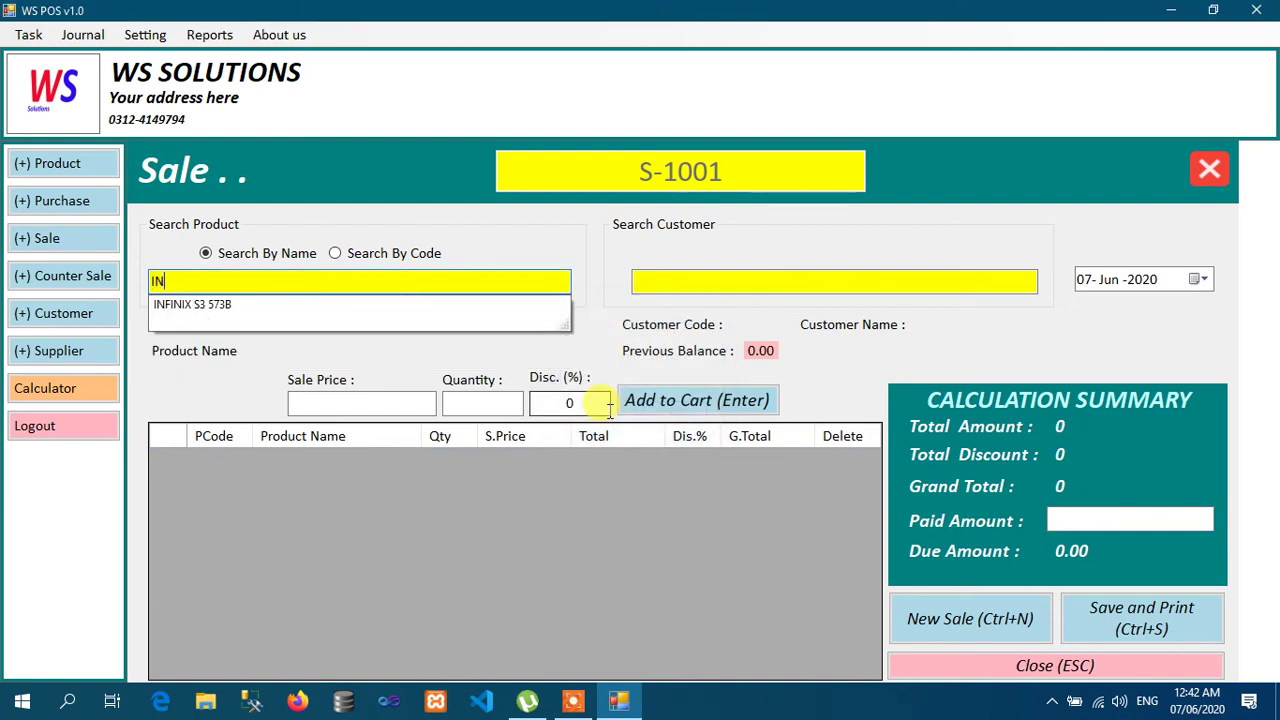
pyautogui.press('Down')
pyautogui.press('Return')
pyautogui.write('1')
pyautogui.press('Return')
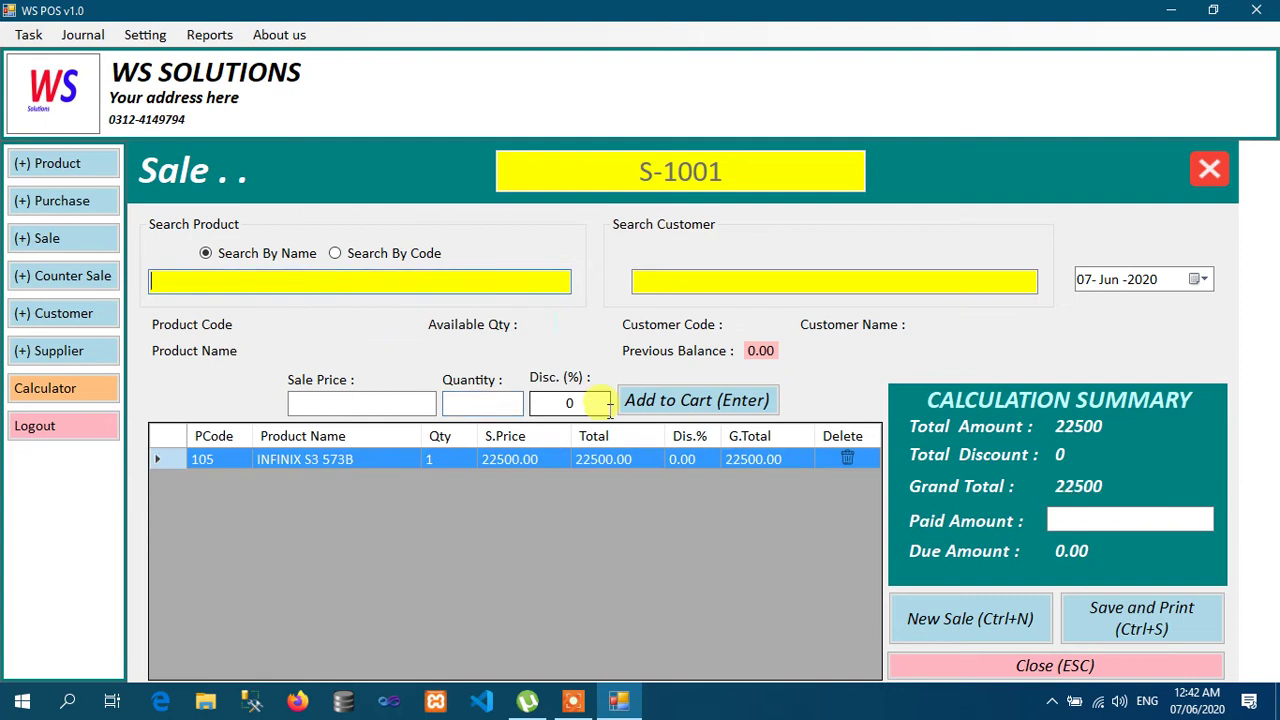
pyautogui.click(443, 287)
pyautogui.write('I')
pyautogui.press('Down')
pyautogui.press('Return')
pyautogui.write('1')
pyautogui.press('Return')
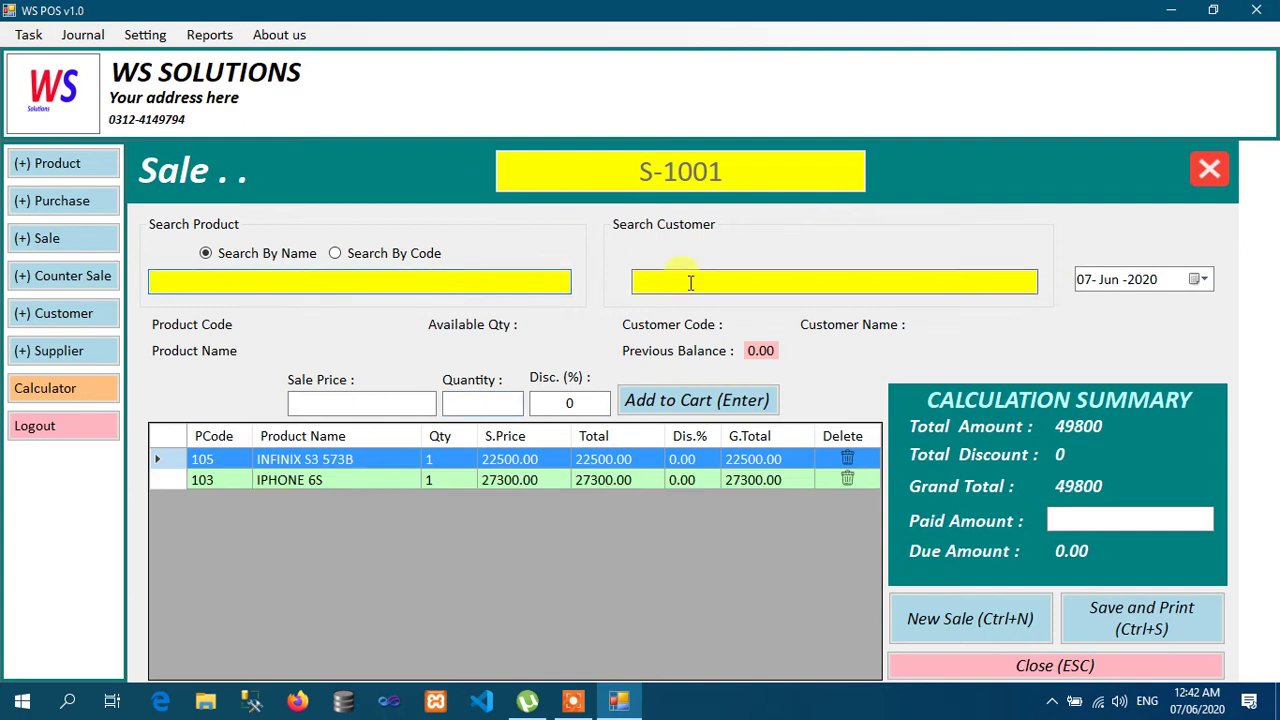
# Step: Assign the suggested customer to sale S-1001
pyautogui.click(698, 289)
pyautogui.write('W')
pyautogui.press('BackSpace')
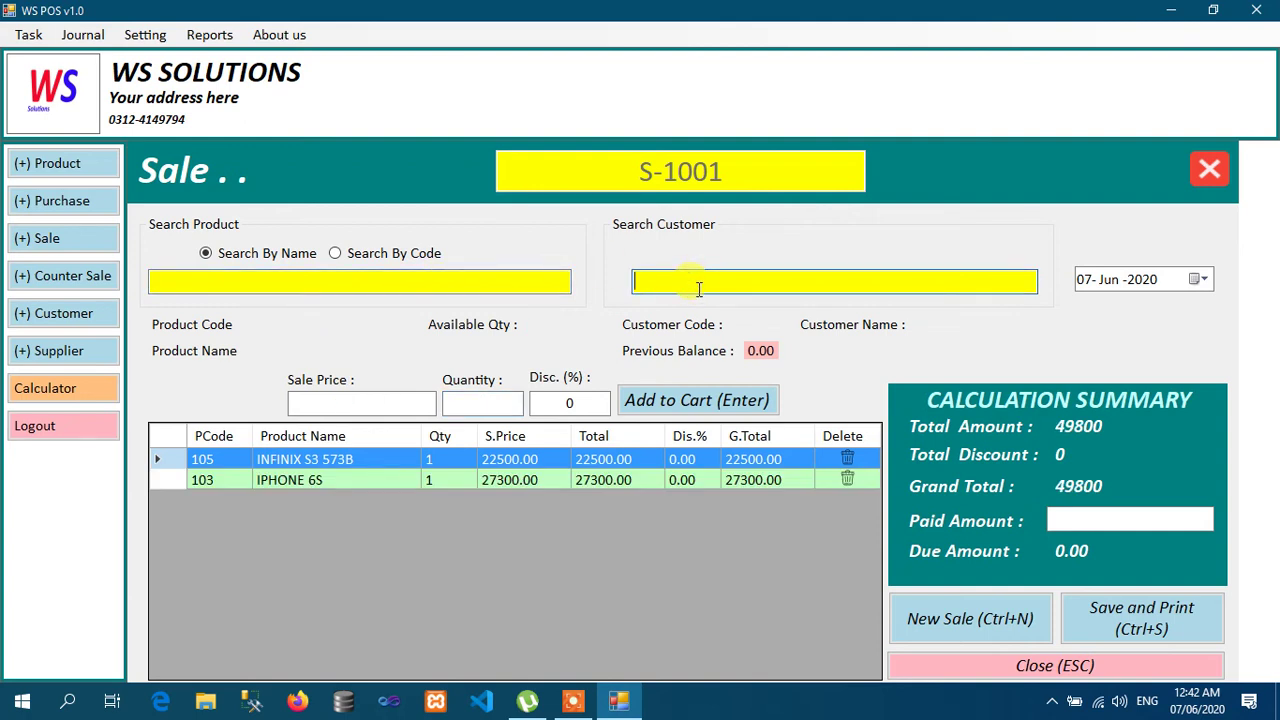
pyautogui.write('M')
pyautogui.press('Down')
pyautogui.press('Return')
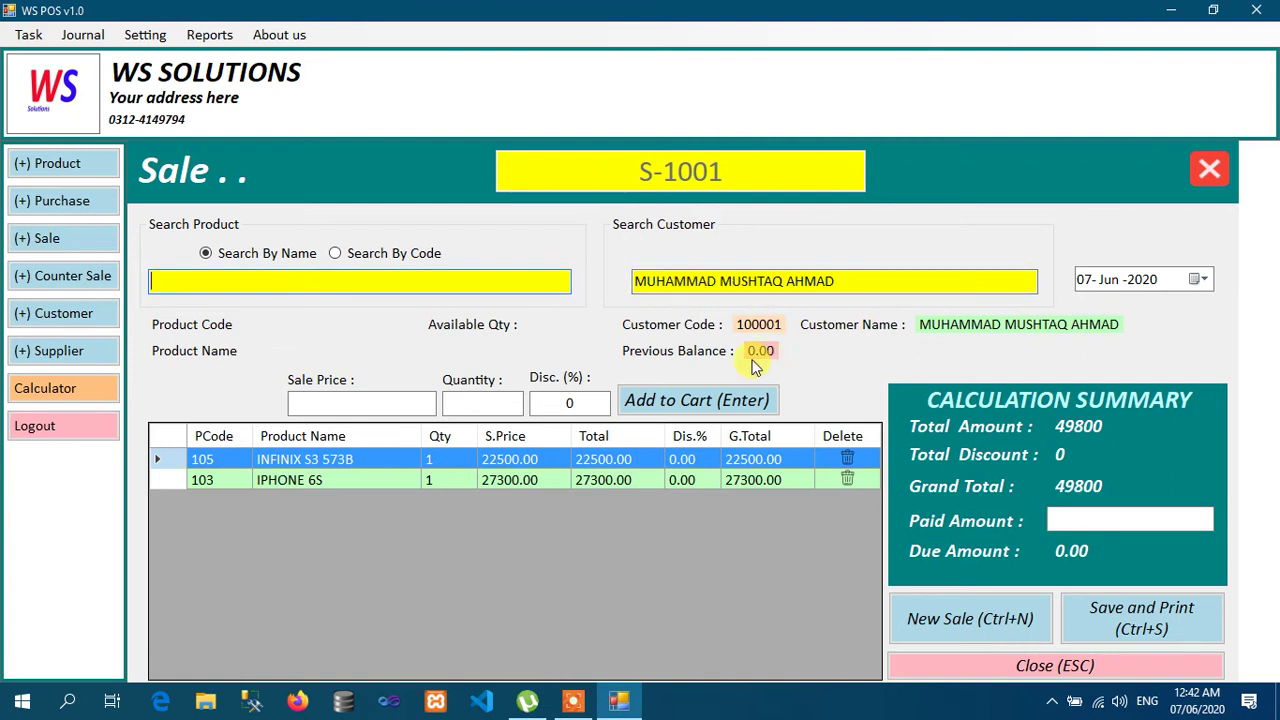
pyautogui.click(1068, 520)
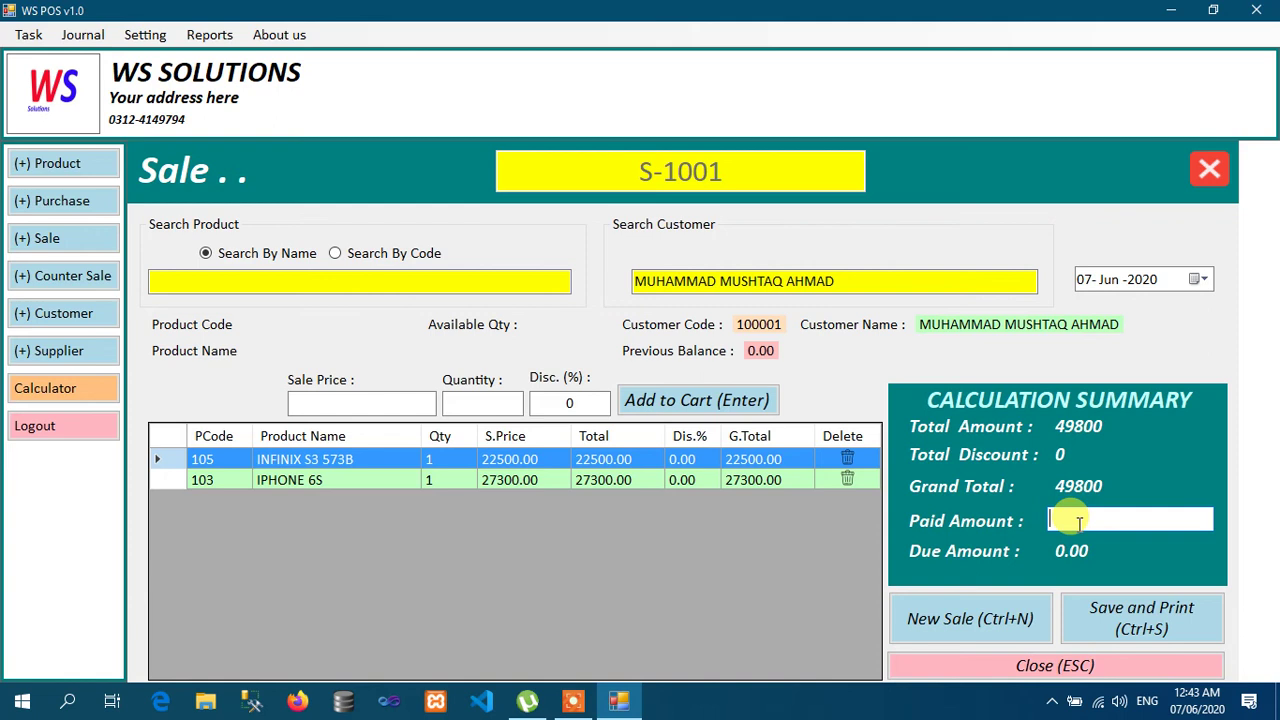
# Step: Enter 49800 as the paid amount, save and print S-1001, then close the invoice preview
pyautogui.write('49800')
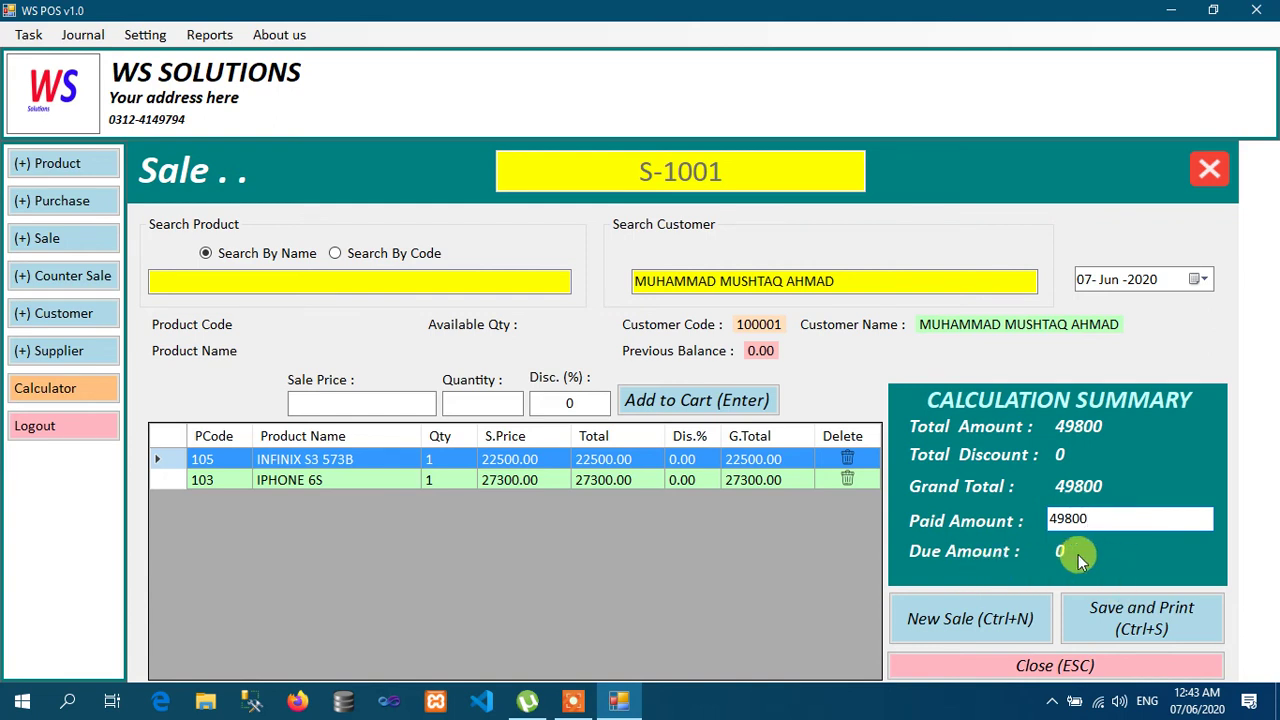
pyautogui.click(1124, 619)
pyautogui.click(663, 413)
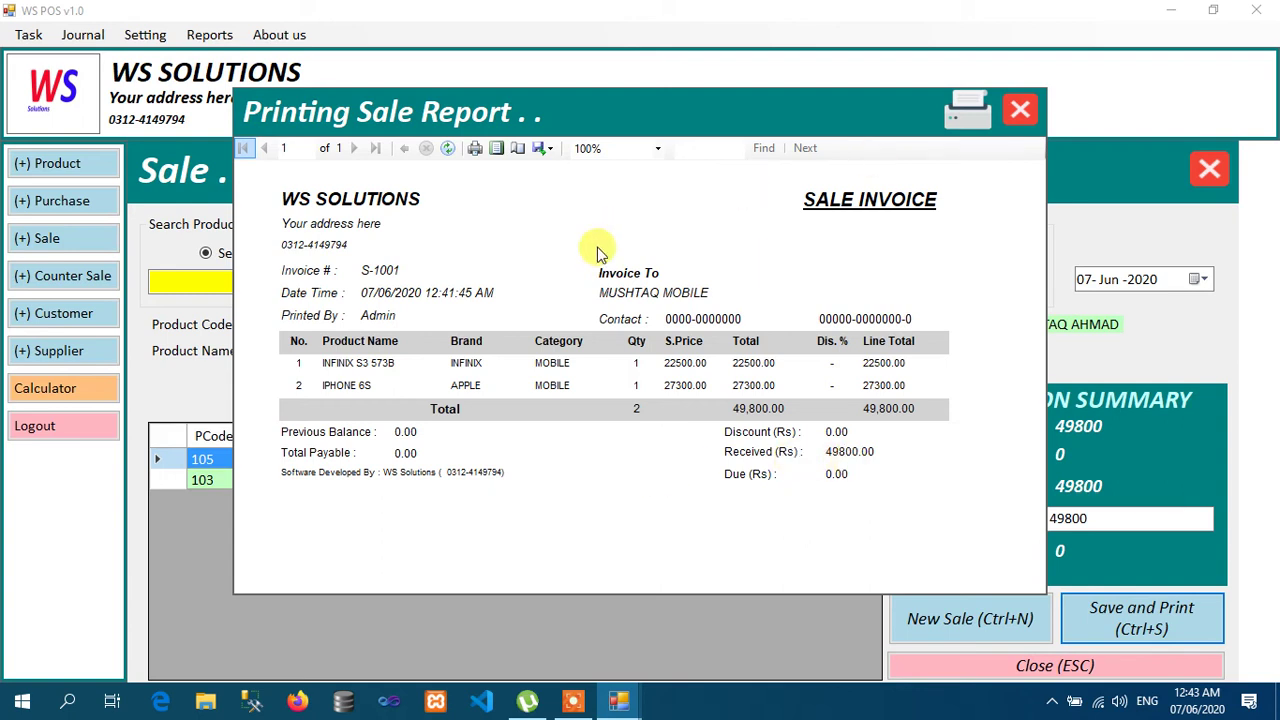
pyautogui.click(1010, 108)
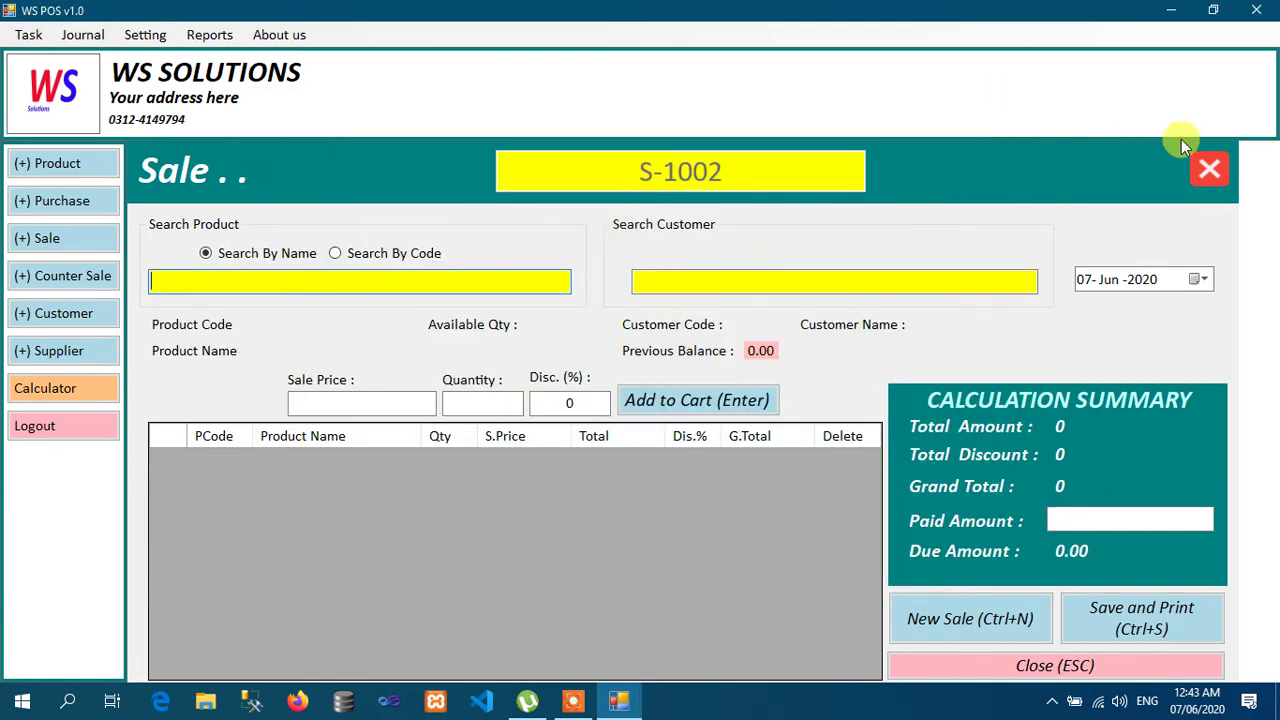
# Step: Start a new counter sale and select INFINIX S3 573B as the product
pyautogui.click(1207, 171)
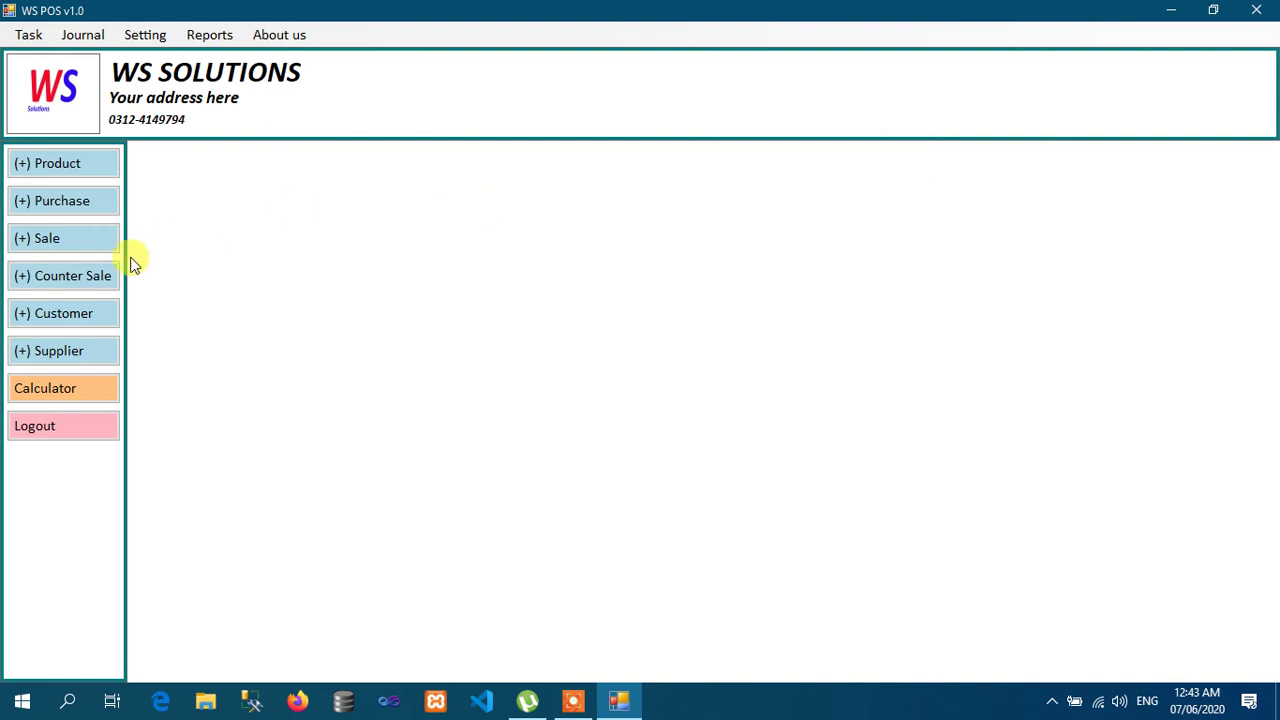
pyautogui.click(63, 283)
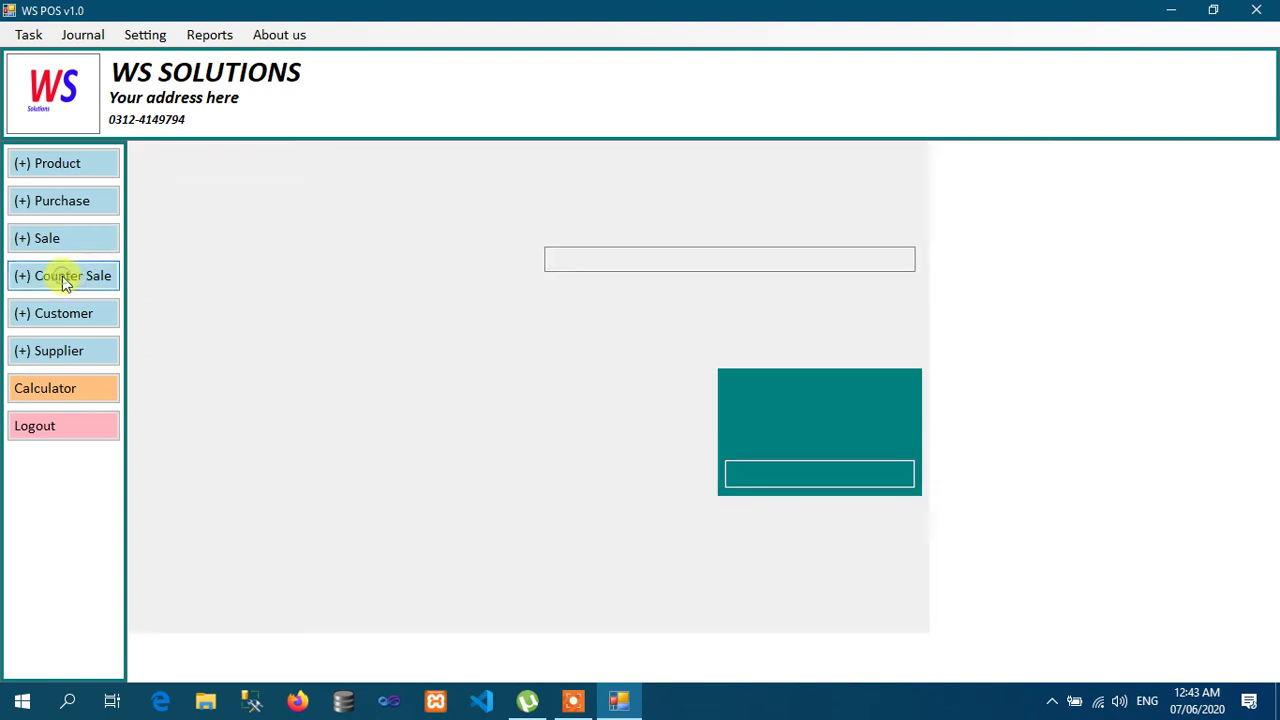
pyautogui.click(432, 259)
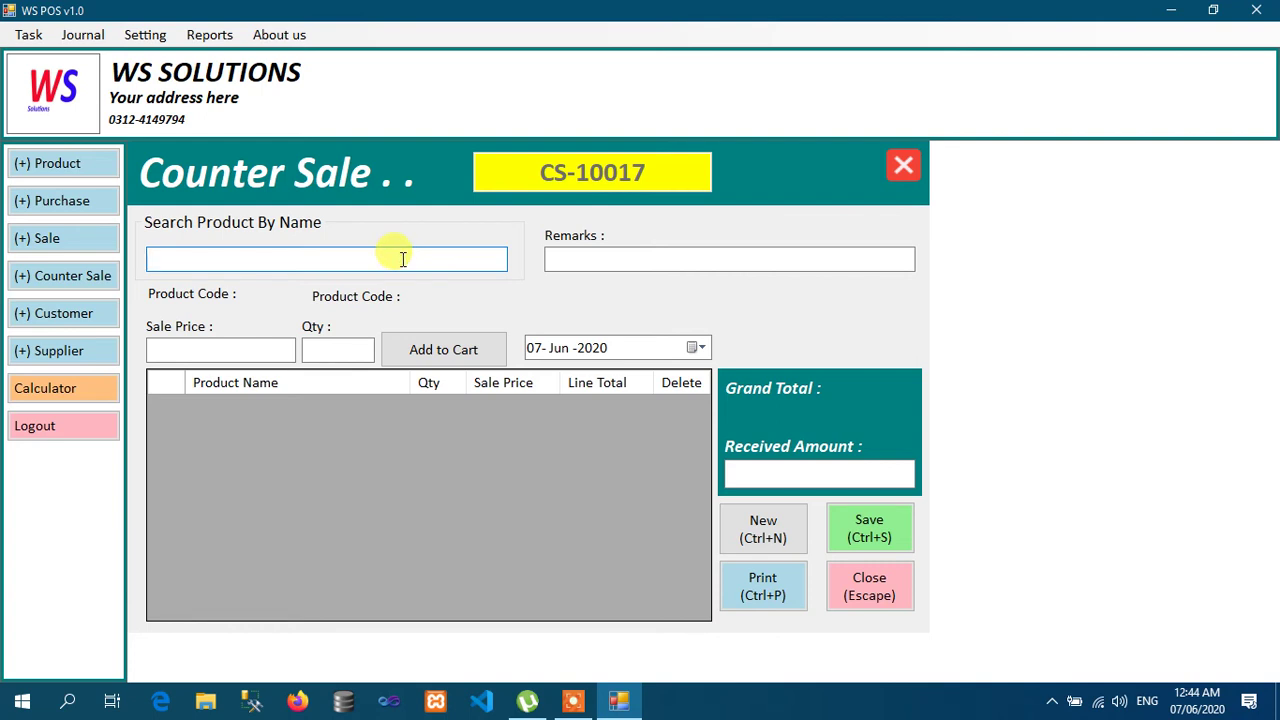
pyautogui.write('WAQAS')
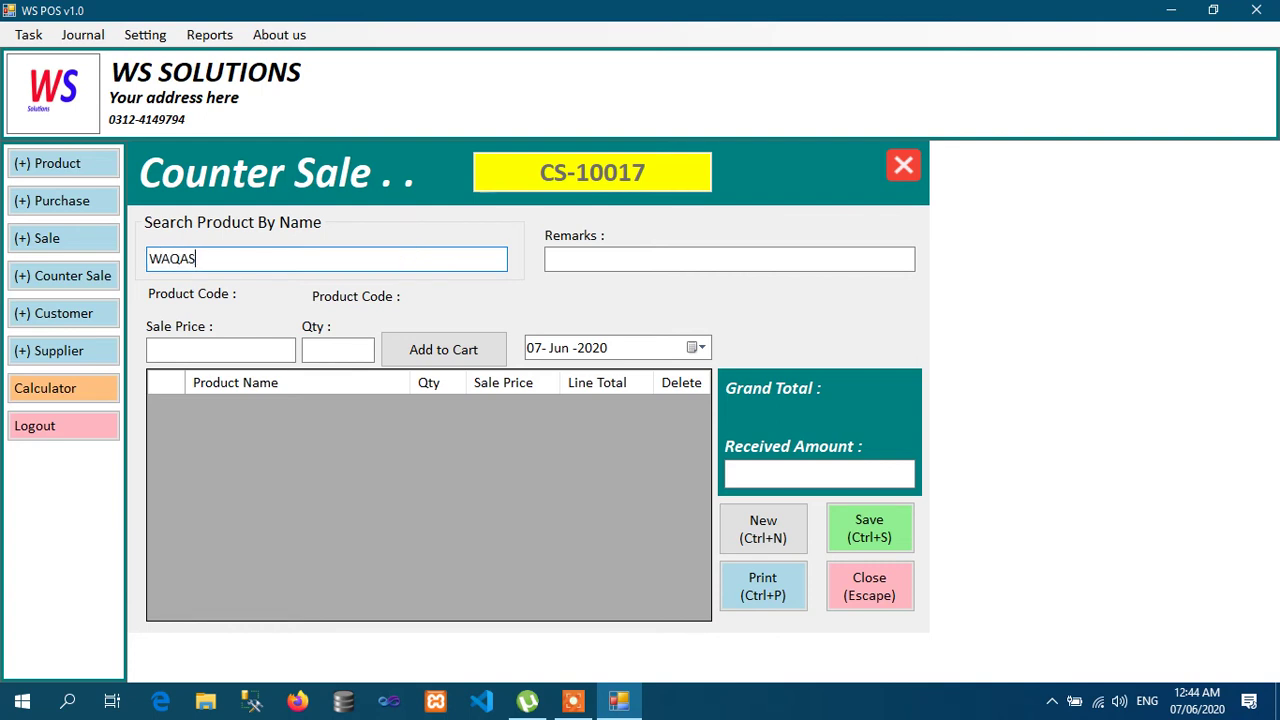
pyautogui.click(250, 348)
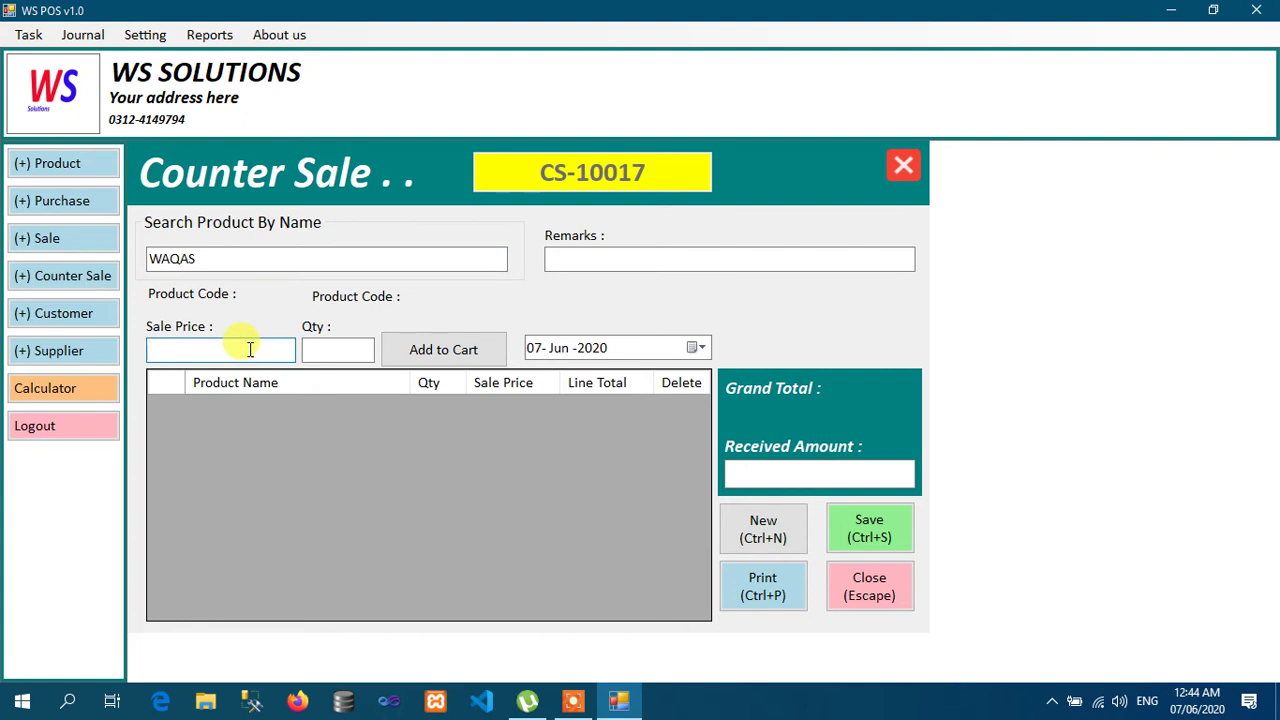
pyautogui.doubleClick(250, 258)
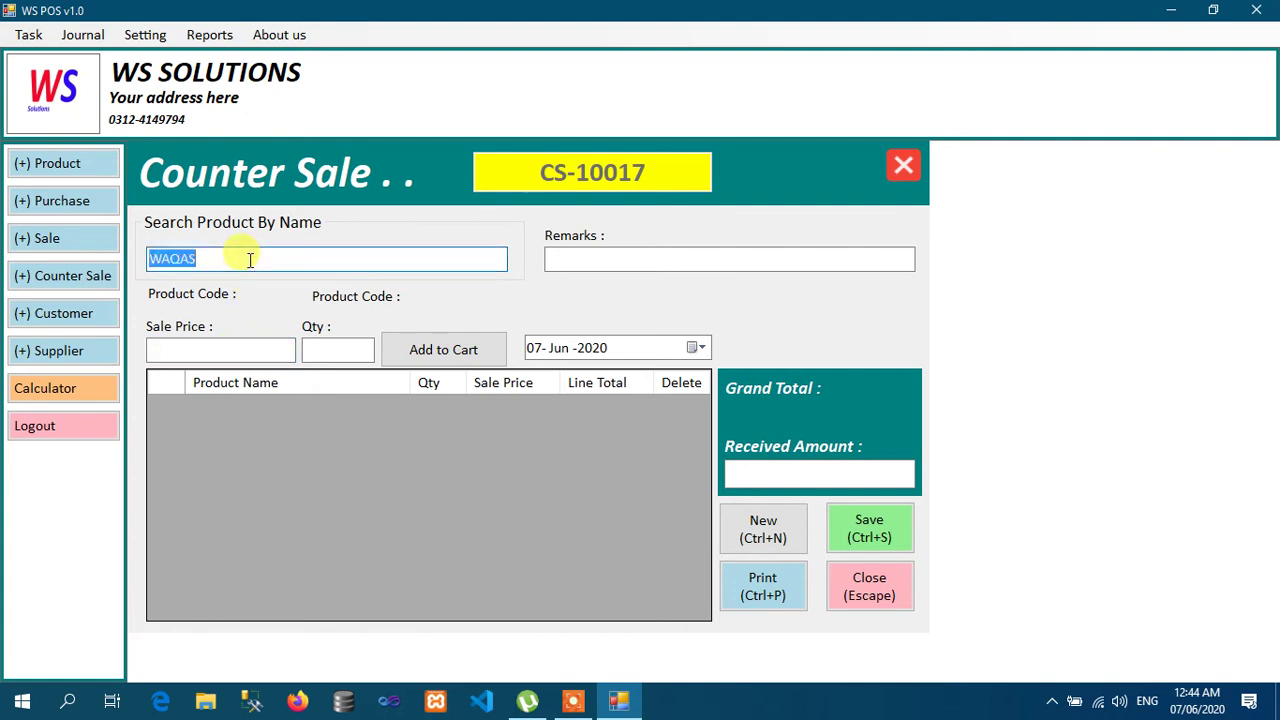
pyautogui.write('i')
pyautogui.press('Down')
pyautogui.press('Down')
pyautogui.press('Up')
pyautogui.press('Return')
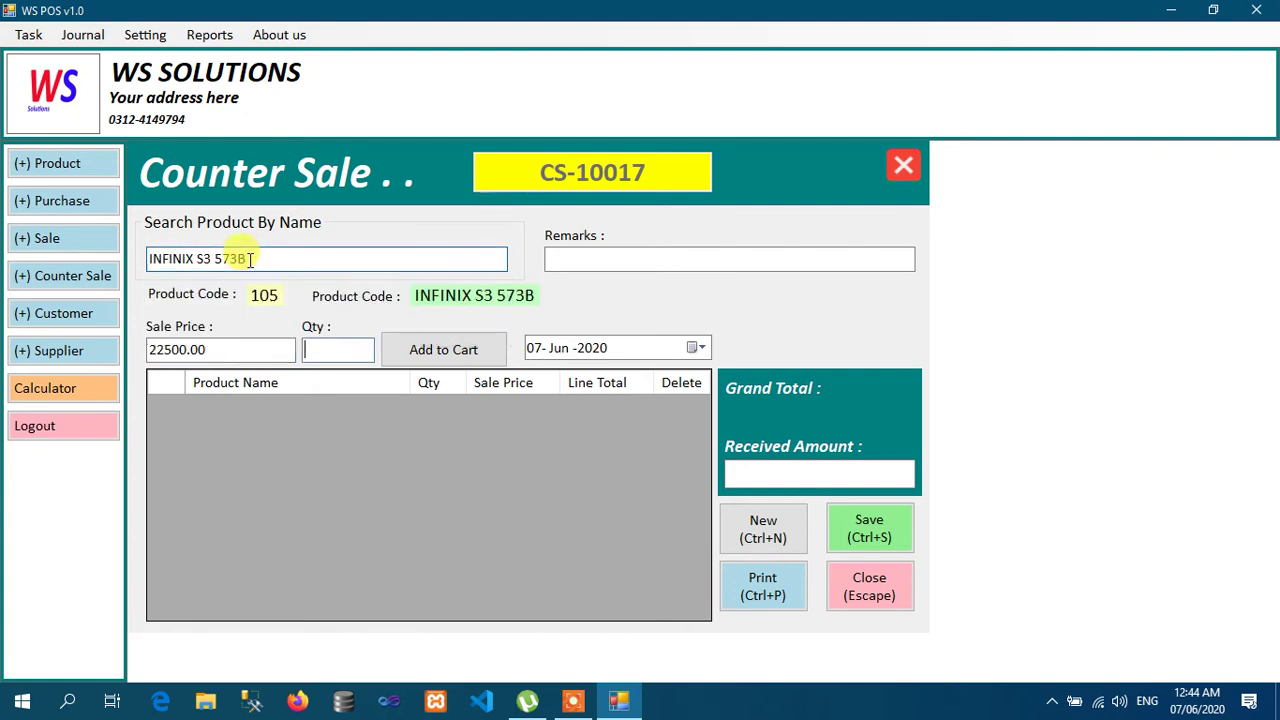
# Step: Add four INFINIX S3 573B, receive 90000, and print counter sale CS-10017
pyautogui.click(253, 345)
pyautogui.click(325, 349)
pyautogui.write('4')
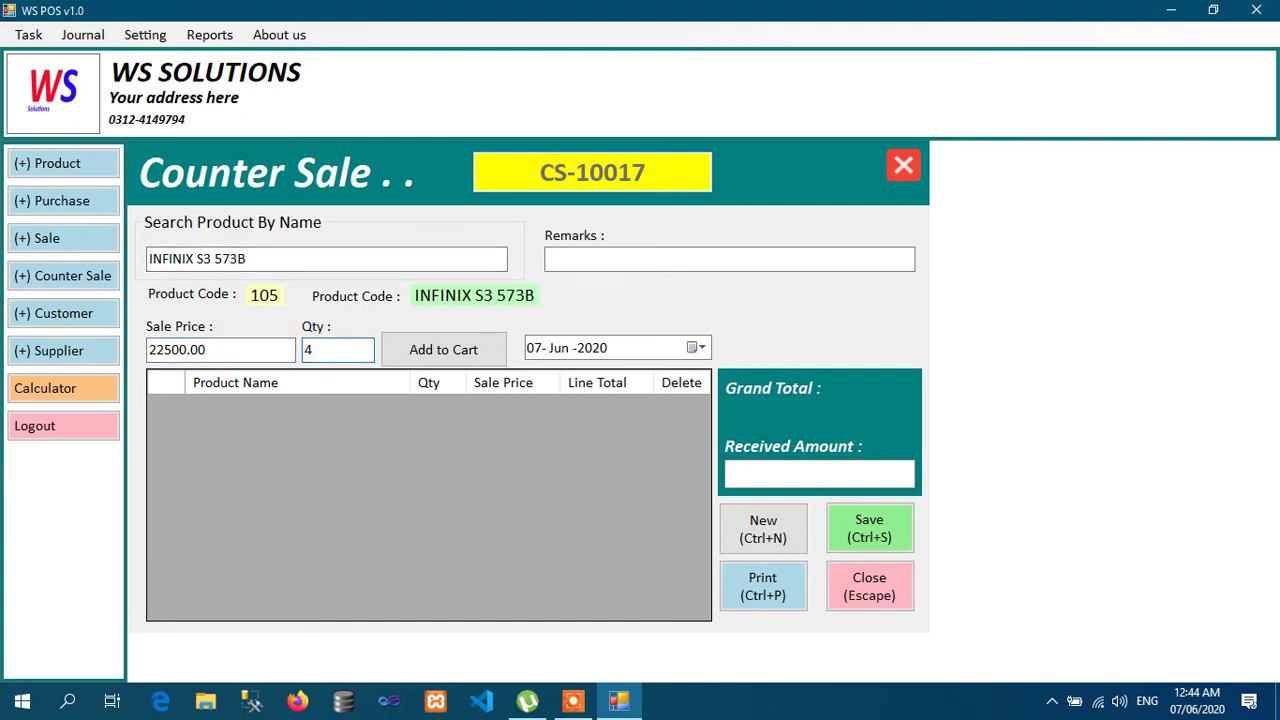
pyautogui.press('Return')
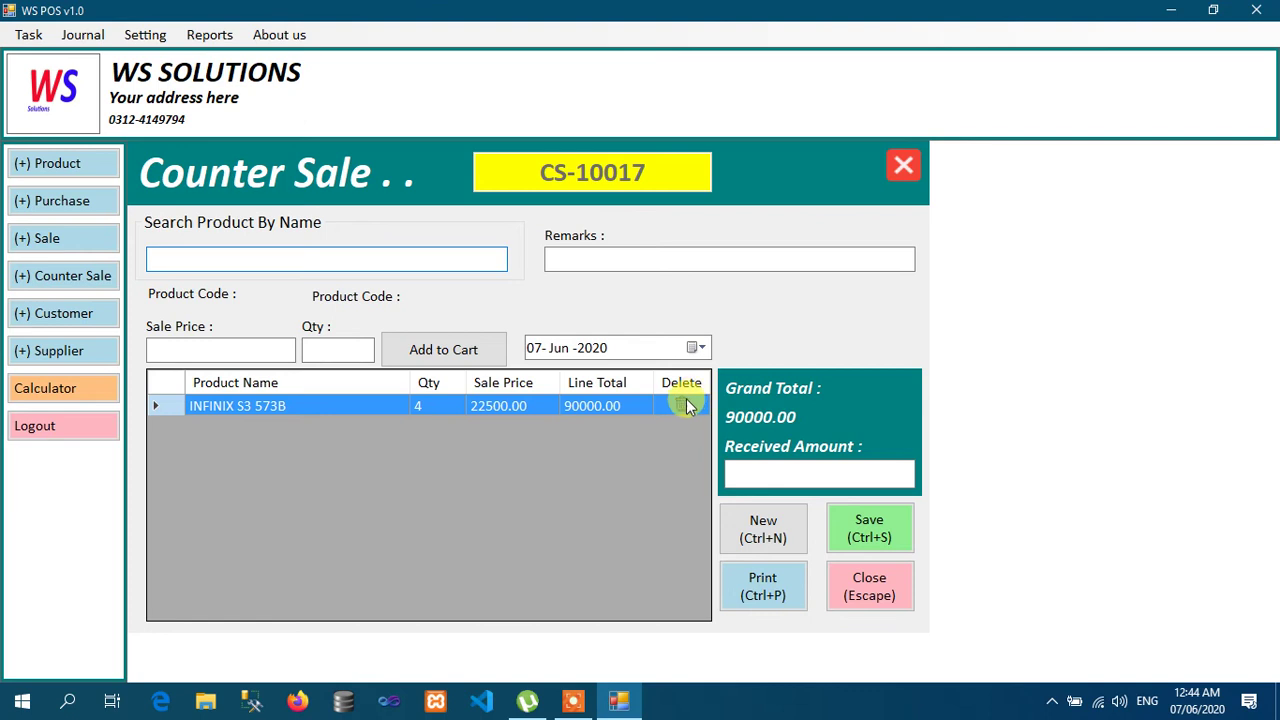
pyautogui.click(770, 469)
pyautogui.write('90000')
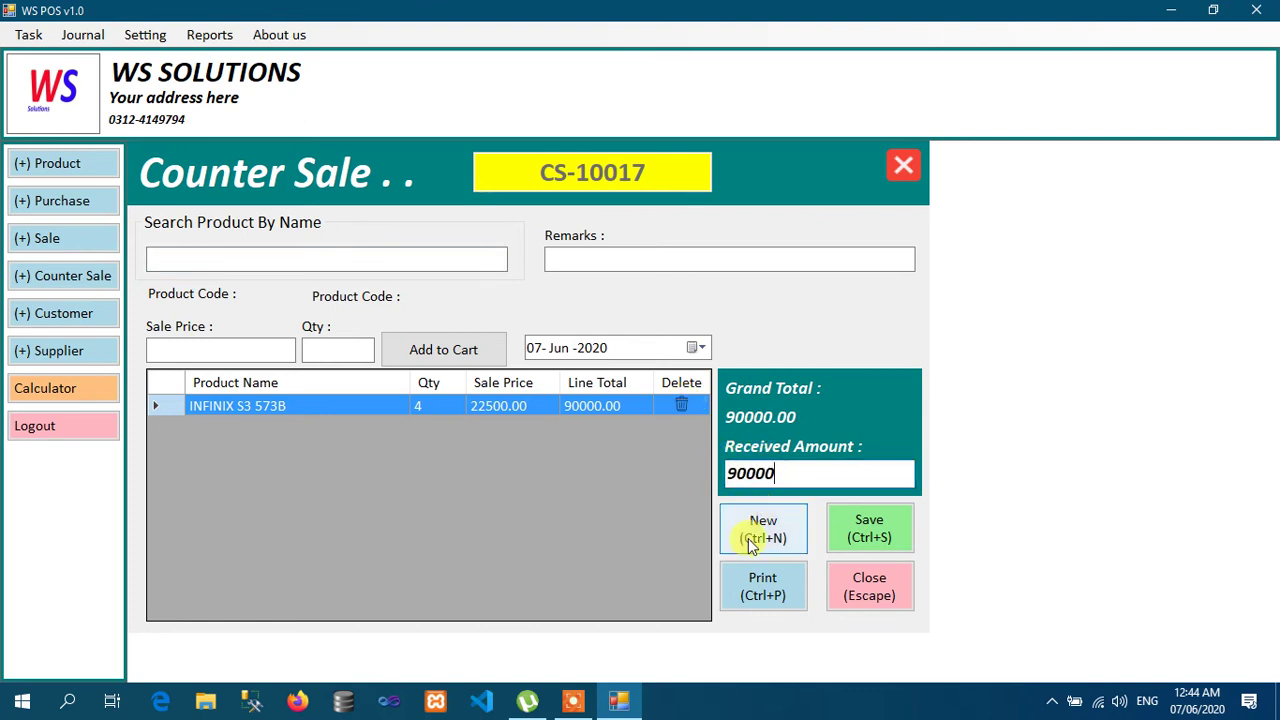
pyautogui.click(763, 597)
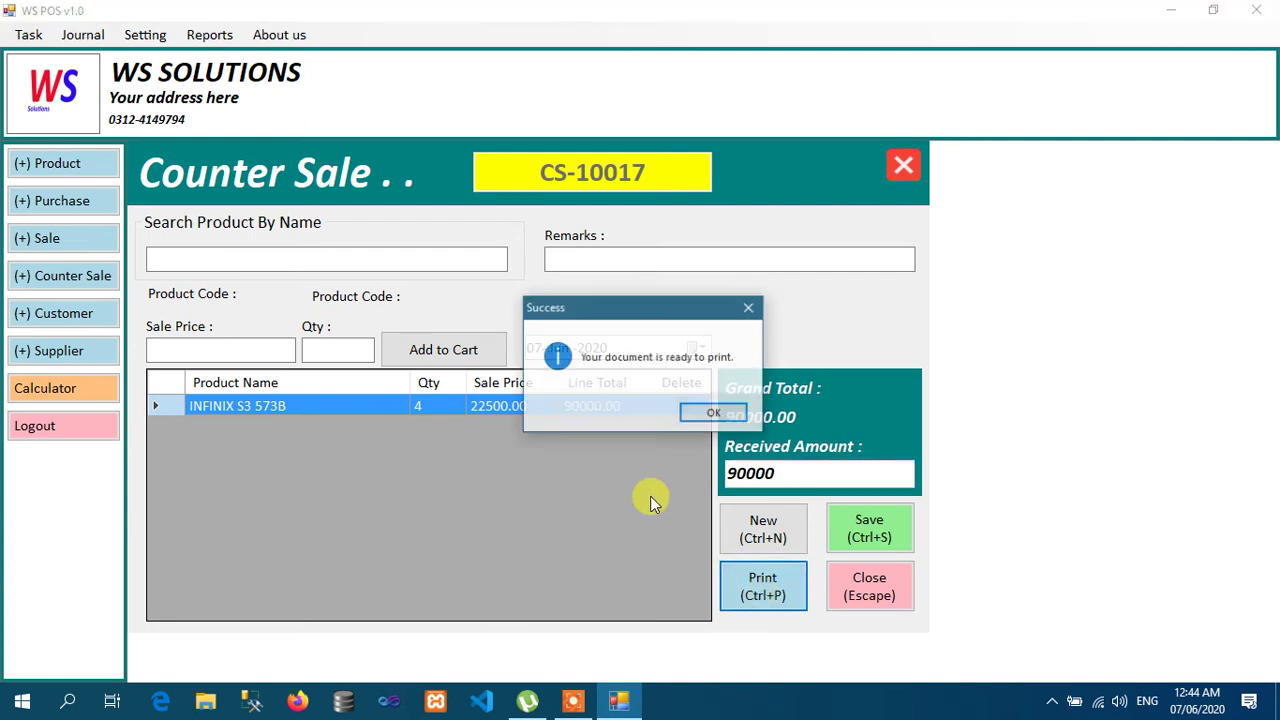
pyautogui.click(706, 411)
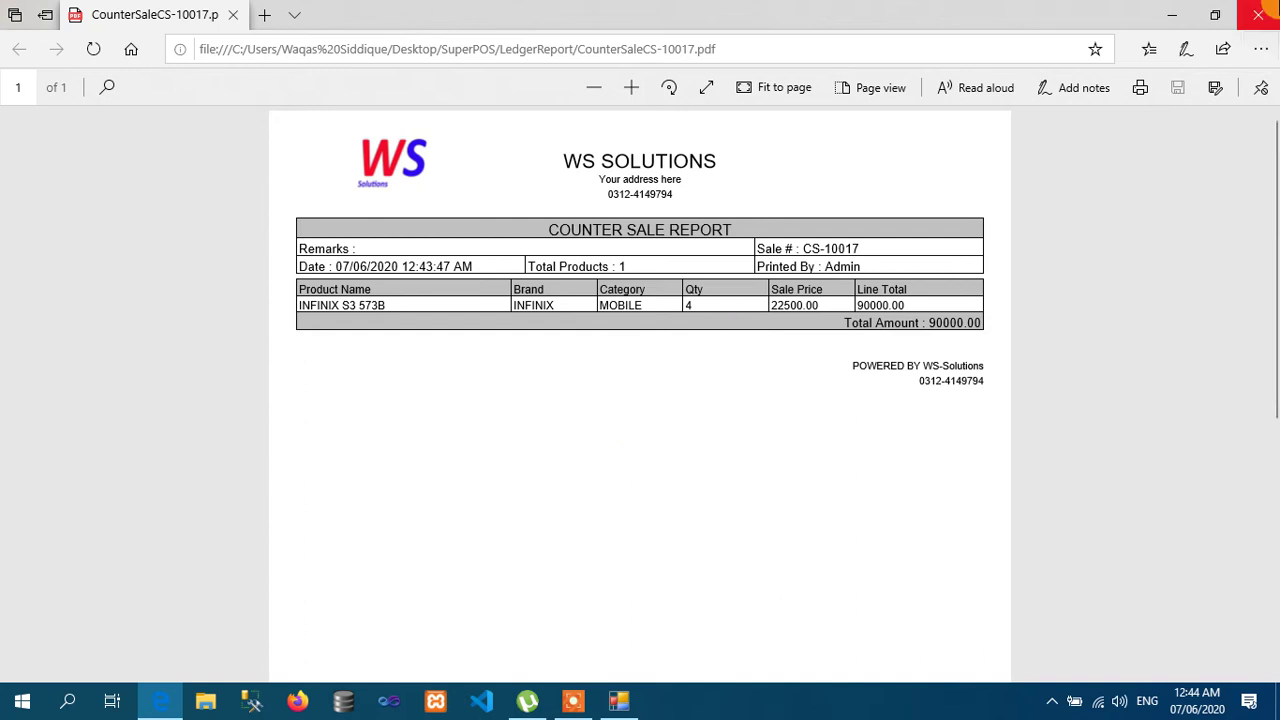
# Step: Close the CounterSaleCS-10017.pdf report showing four INFINIX S3 573B totalling 90000.00
pyautogui.click(1242, 28)
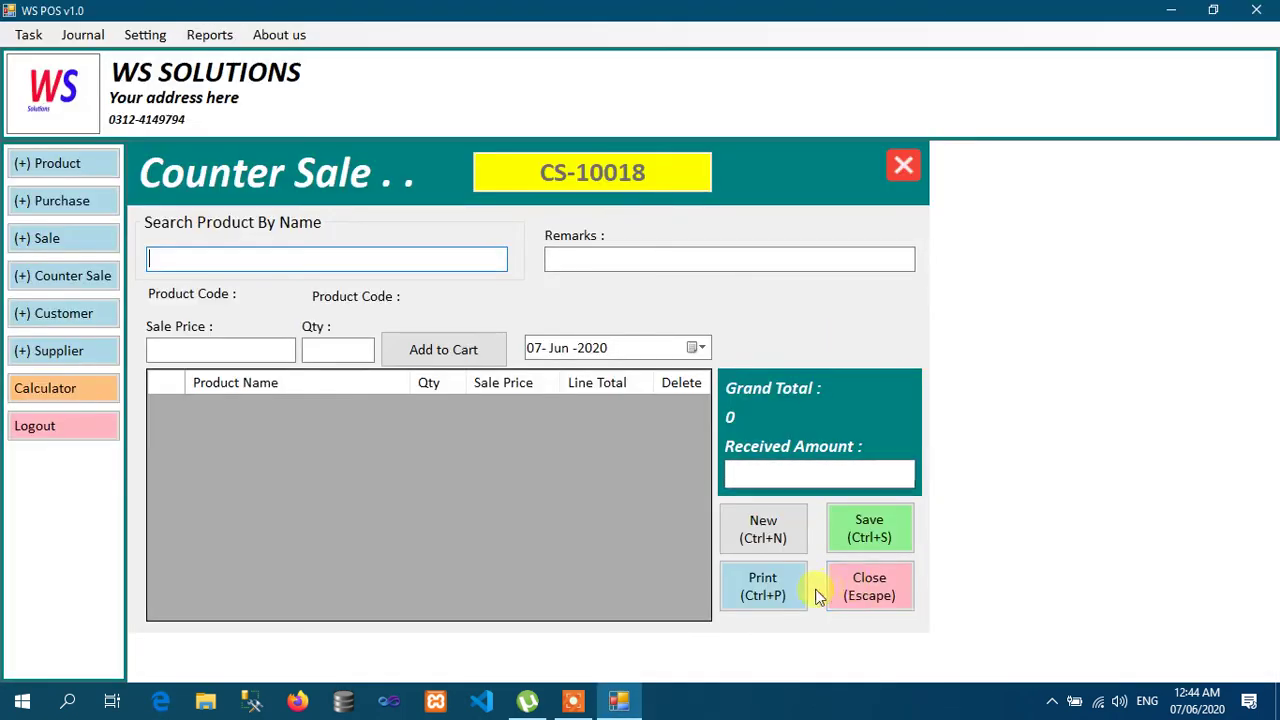
# Step: Close the counter sale form and list today's sale orders under Task > RePrint Invoice
pyautogui.click(862, 590)
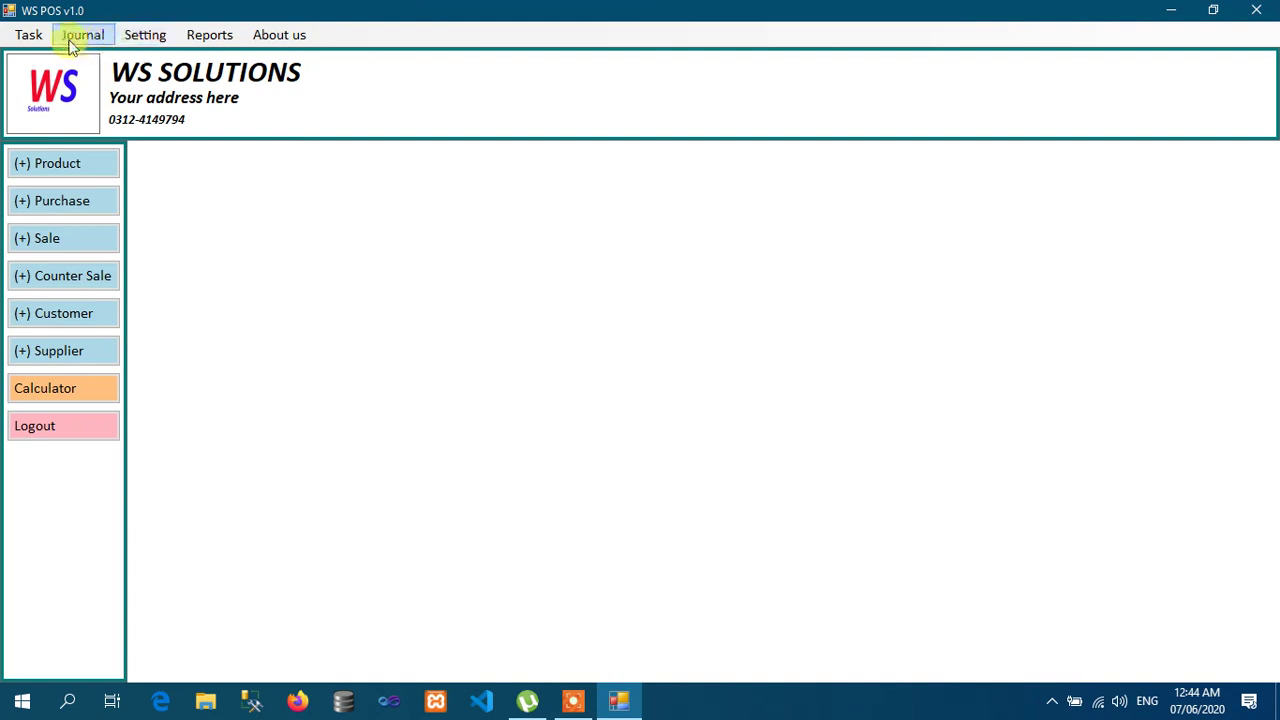
pyautogui.click(30, 36)
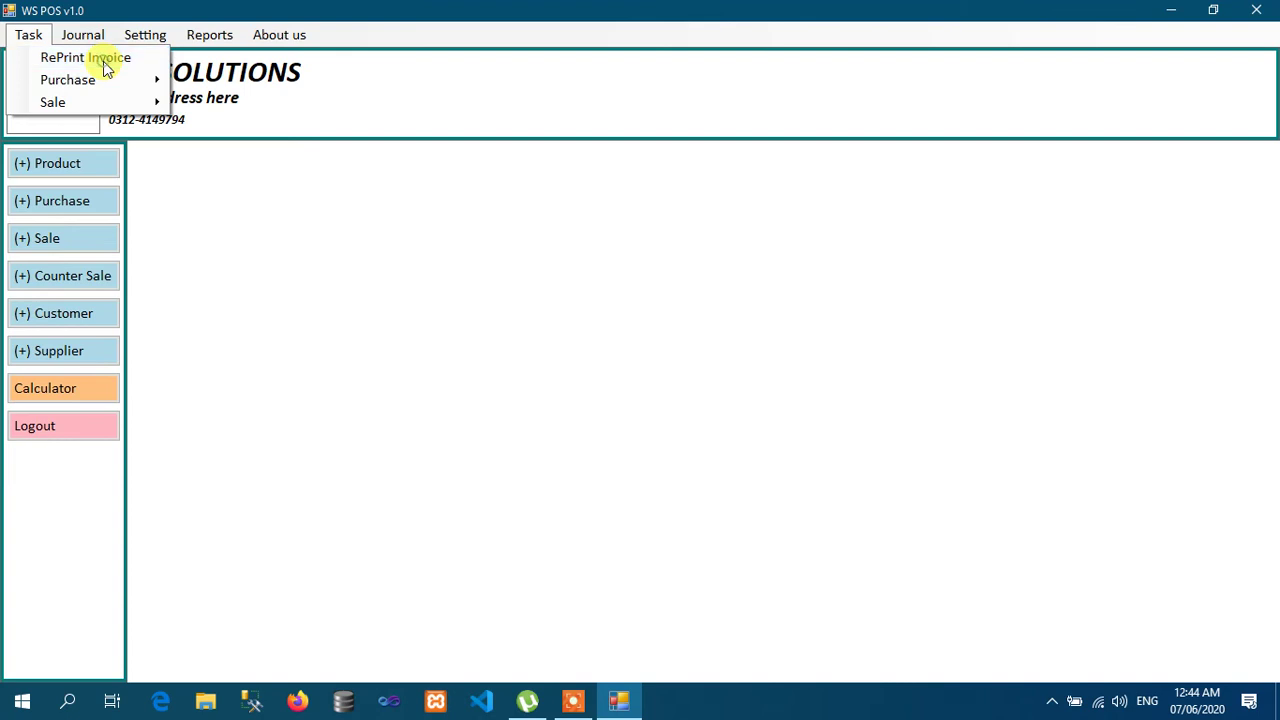
pyautogui.click(105, 60)
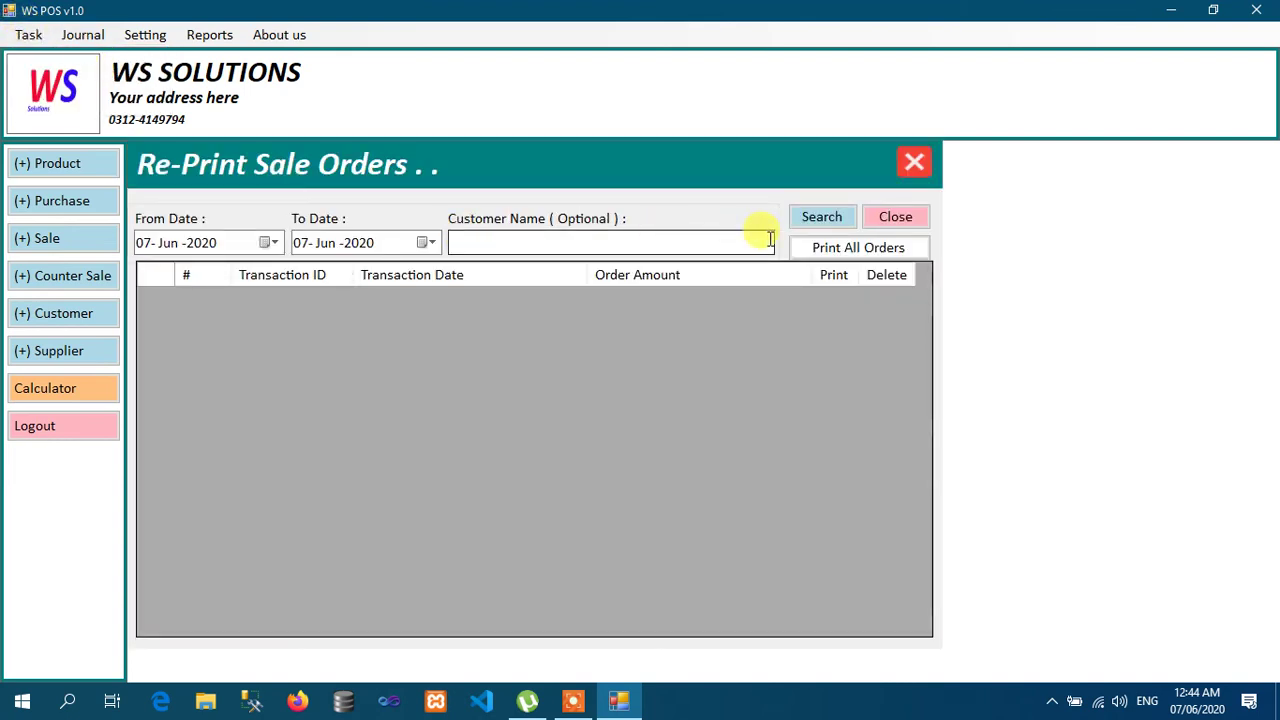
pyautogui.click(823, 221)
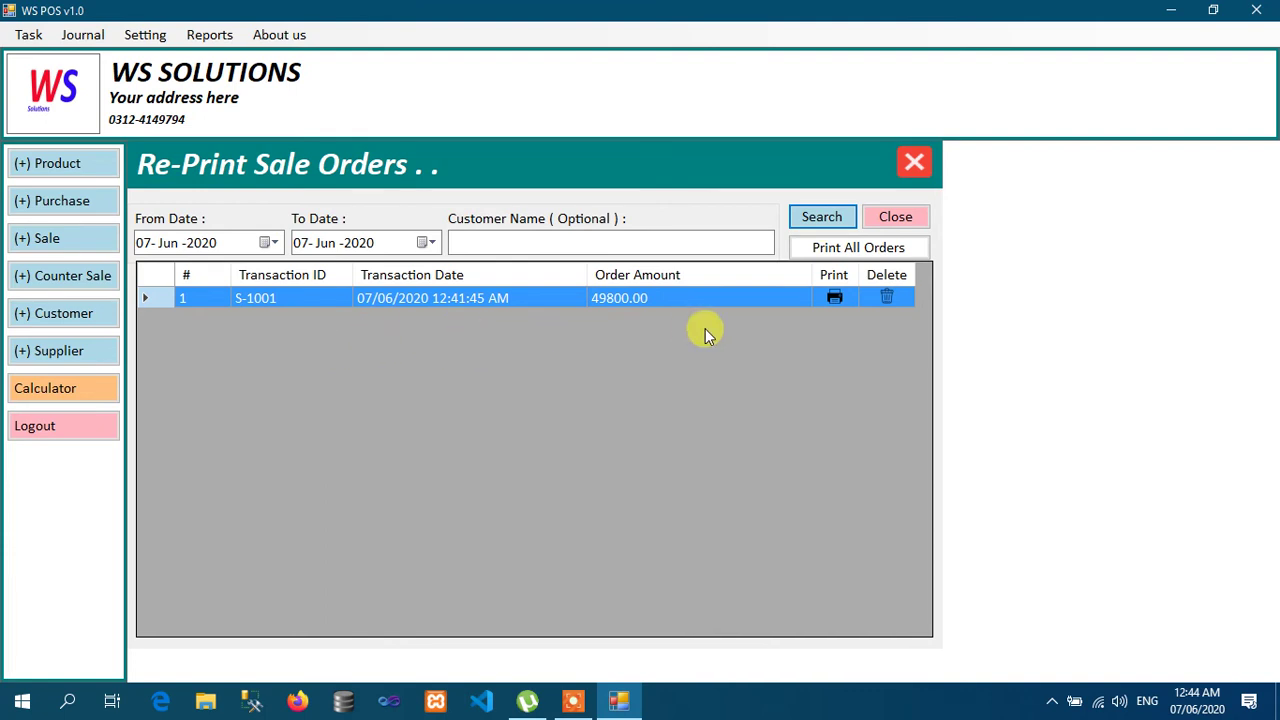
# Step: Reprint the S-1001 invoice, decline deleting the order, and close the reprint list
pyautogui.click(832, 299)
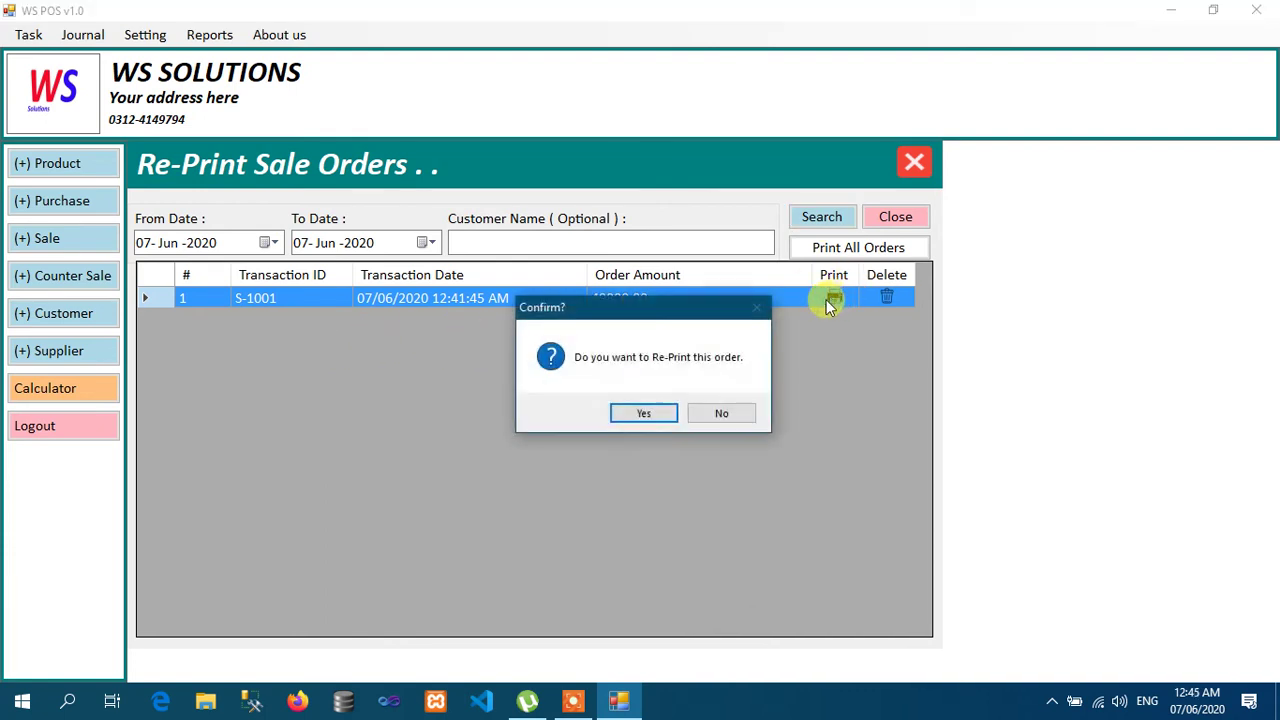
pyautogui.click(643, 415)
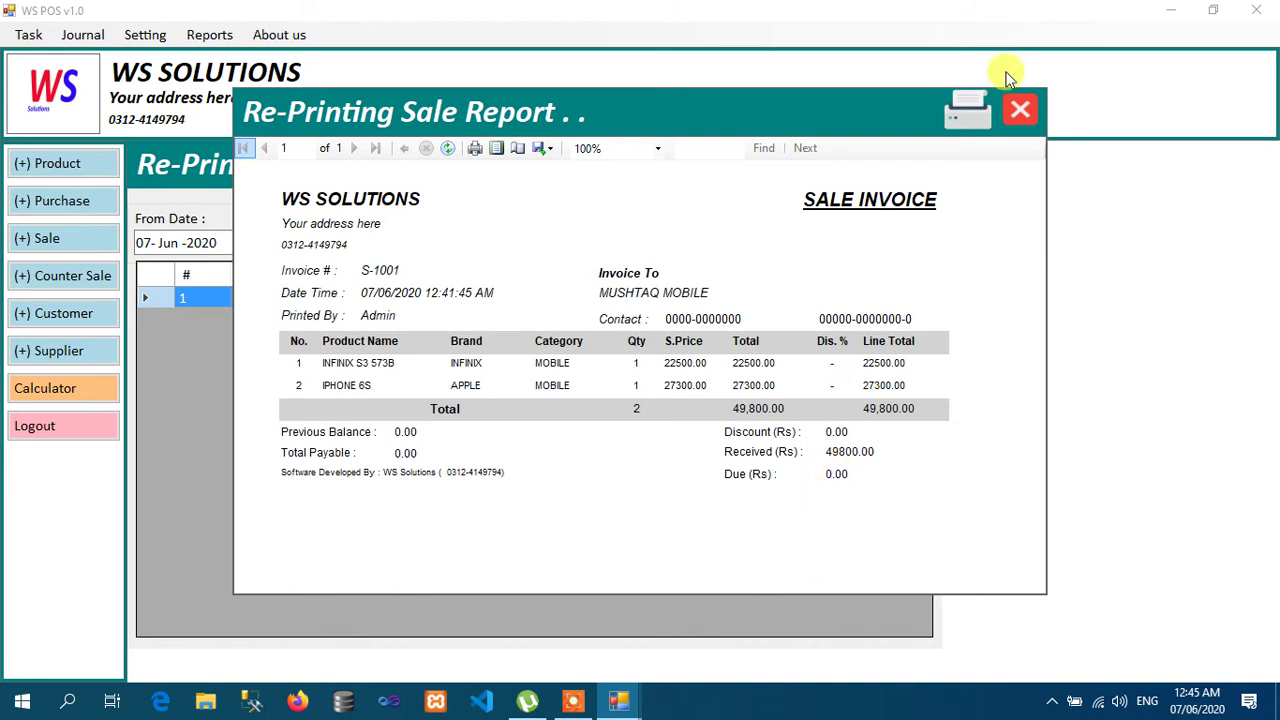
pyautogui.click(1022, 113)
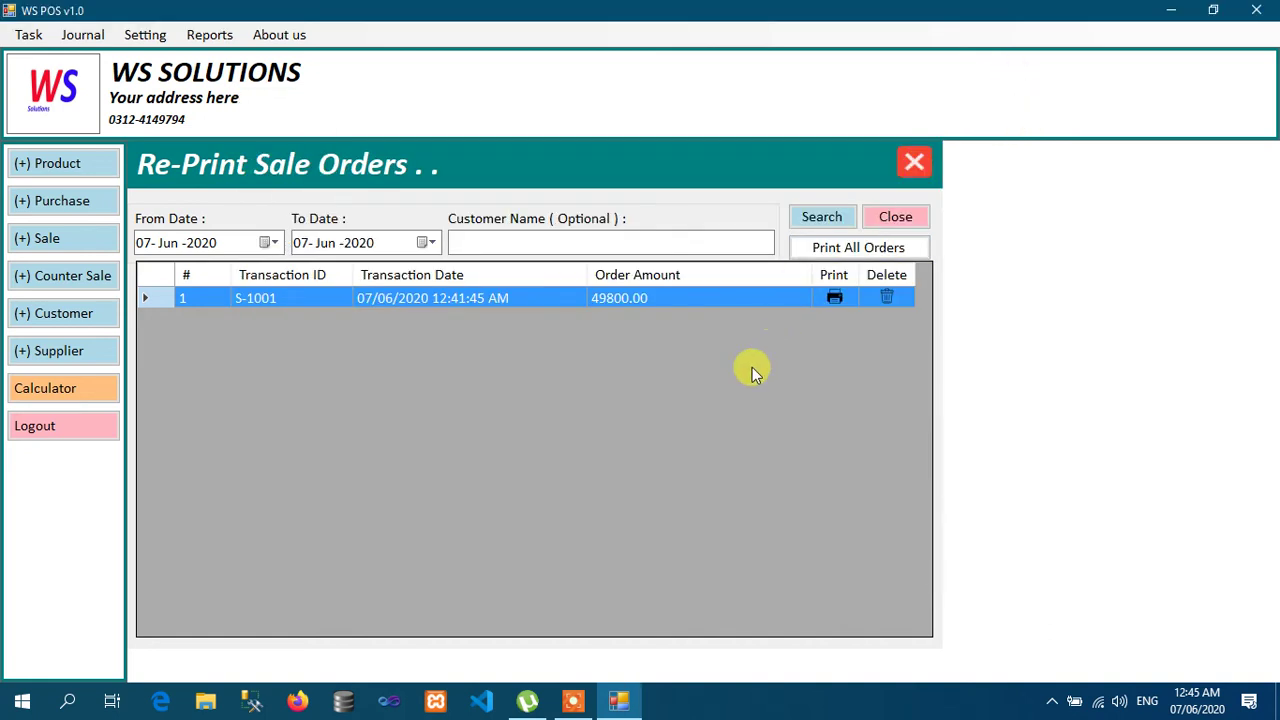
pyautogui.click(887, 298)
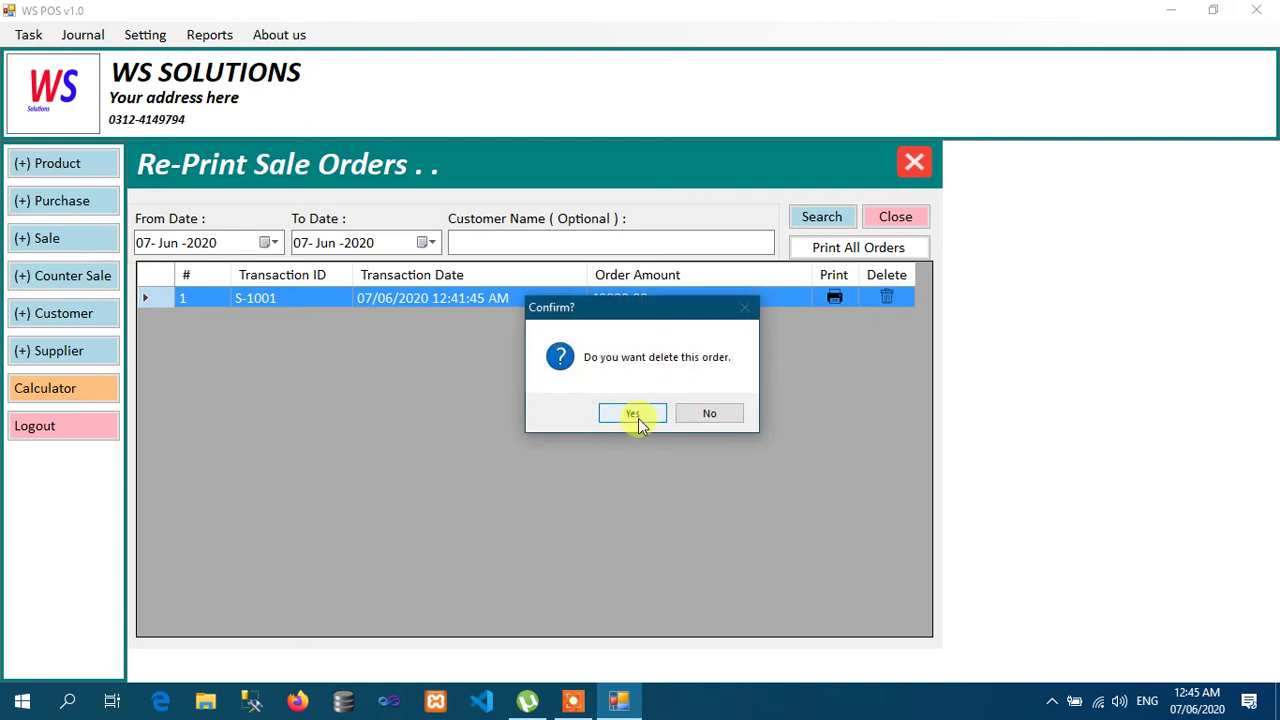
pyautogui.click(708, 415)
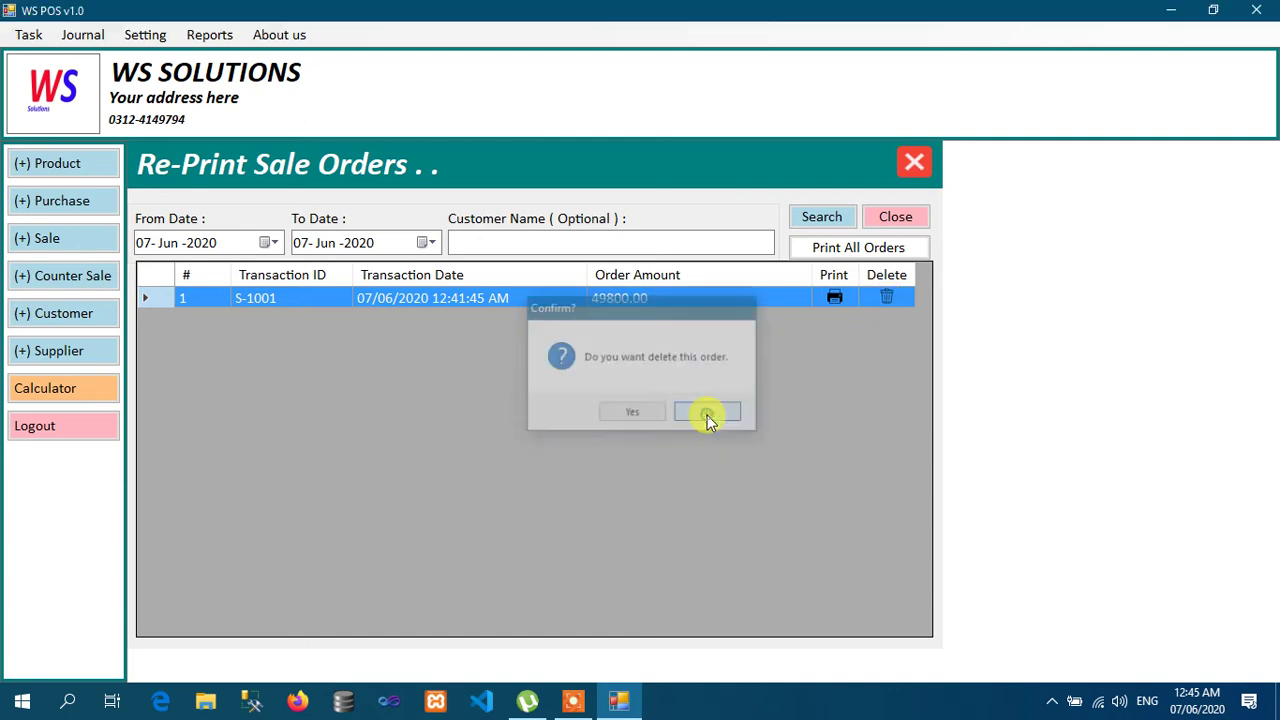
pyautogui.click(906, 218)
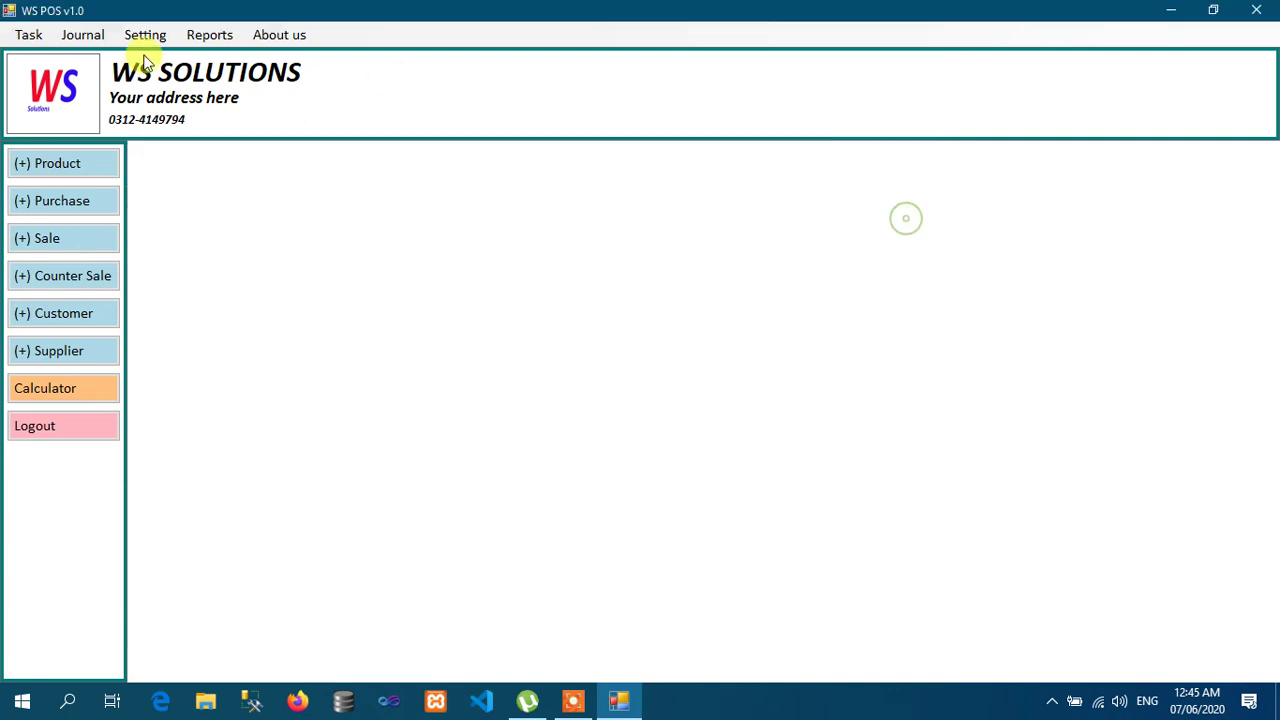
# Step: Open the stock purchase form from Task, then close it
pyautogui.click(32, 38)
pyautogui.moveTo(86, 83)
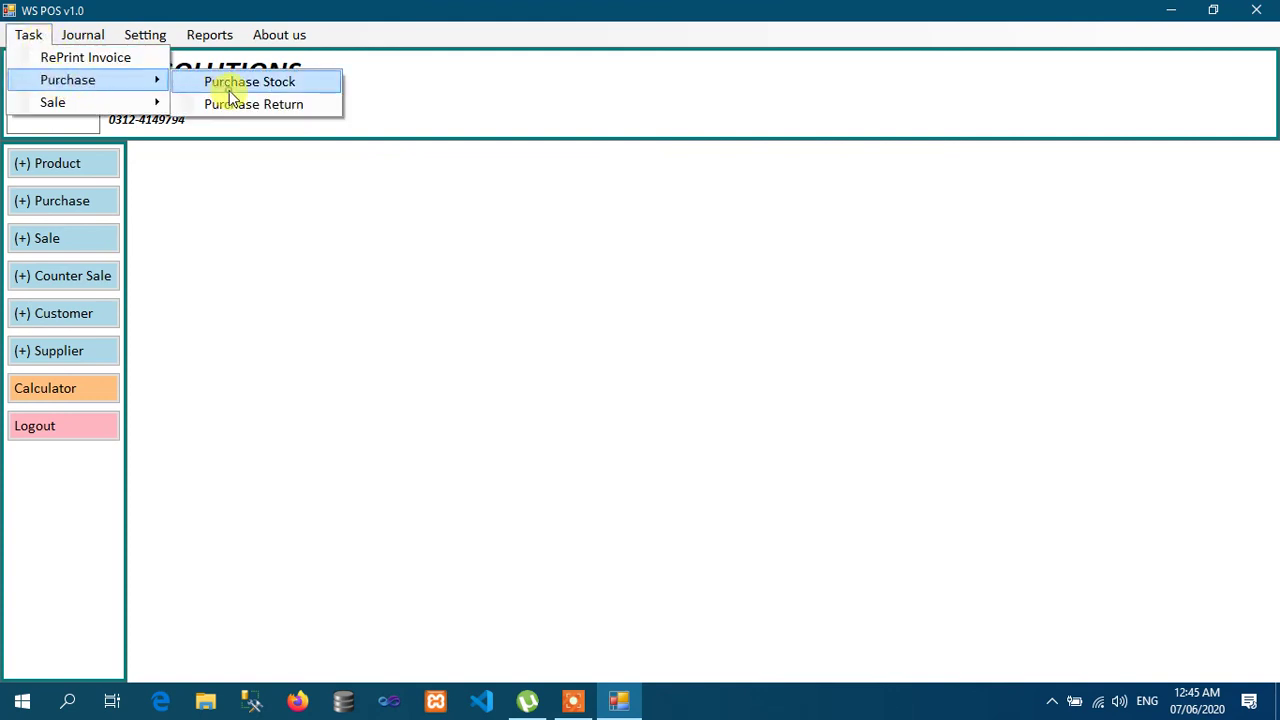
pyautogui.click(240, 83)
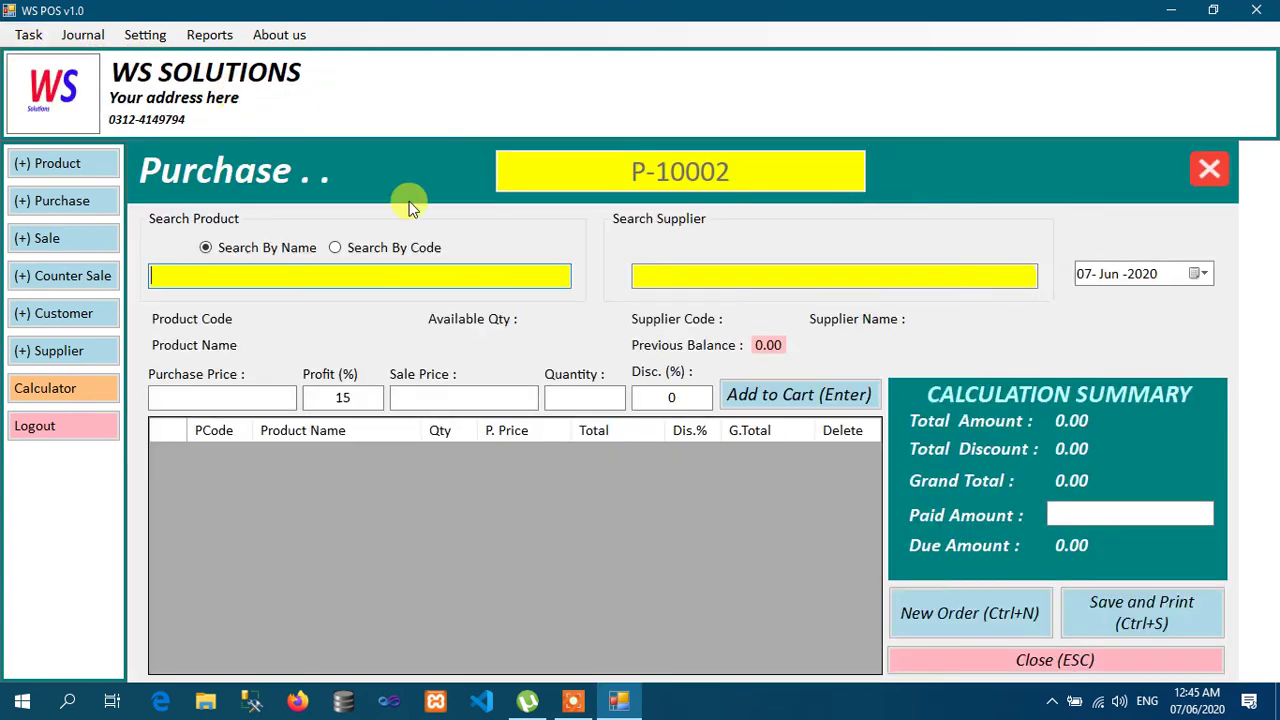
pyautogui.click(1210, 170)
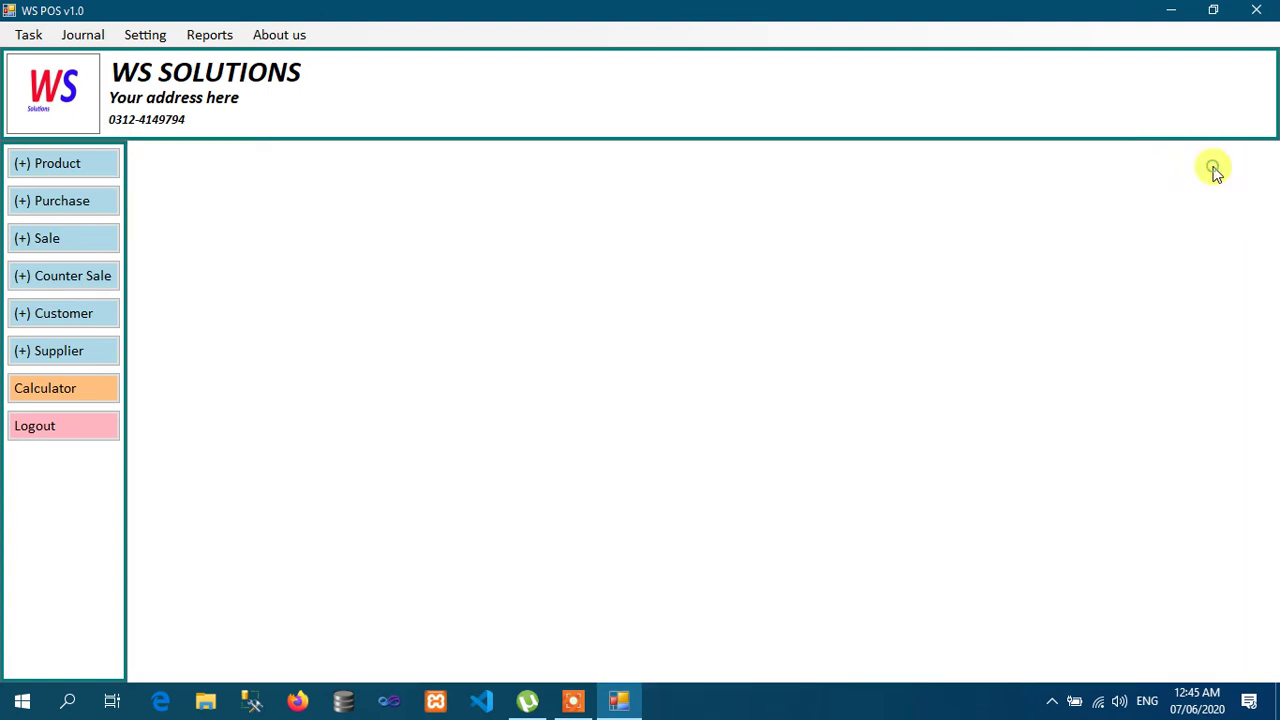
# Step: Open Purchase Return and add one INFINIX S3 573B to the return cart
pyautogui.click(35, 37)
pyautogui.moveTo(94, 80)
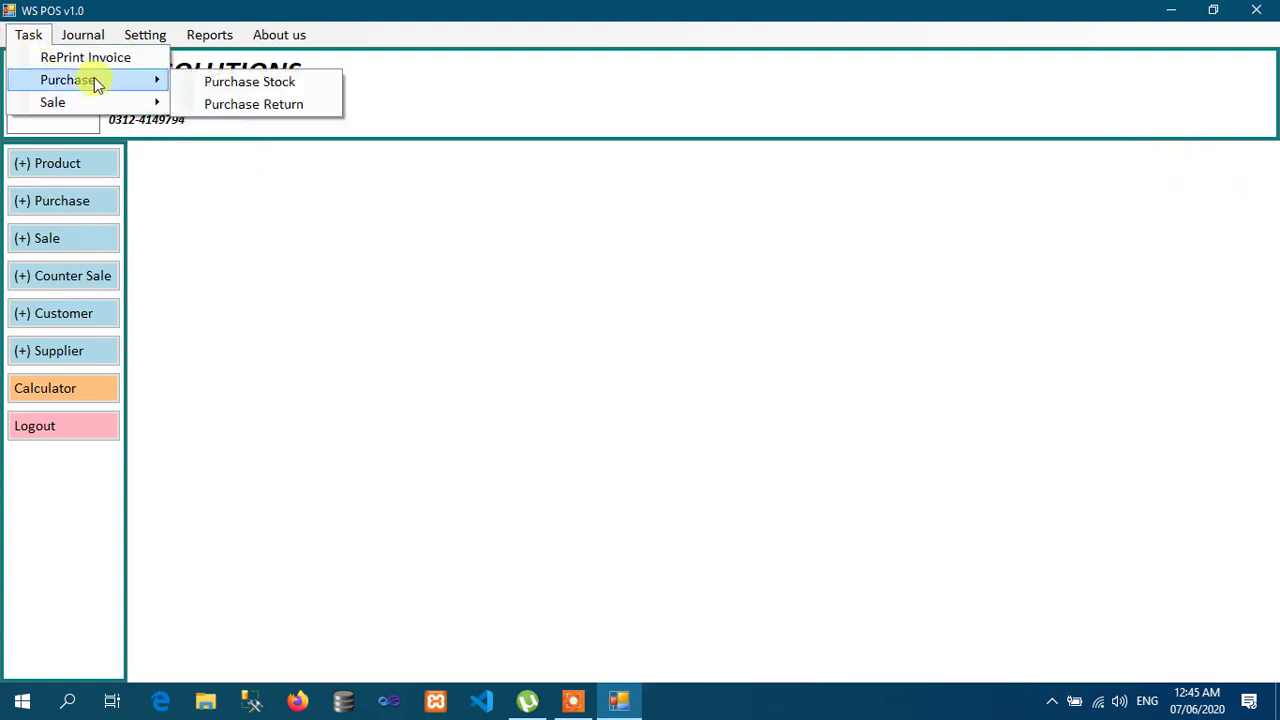
pyautogui.click(258, 106)
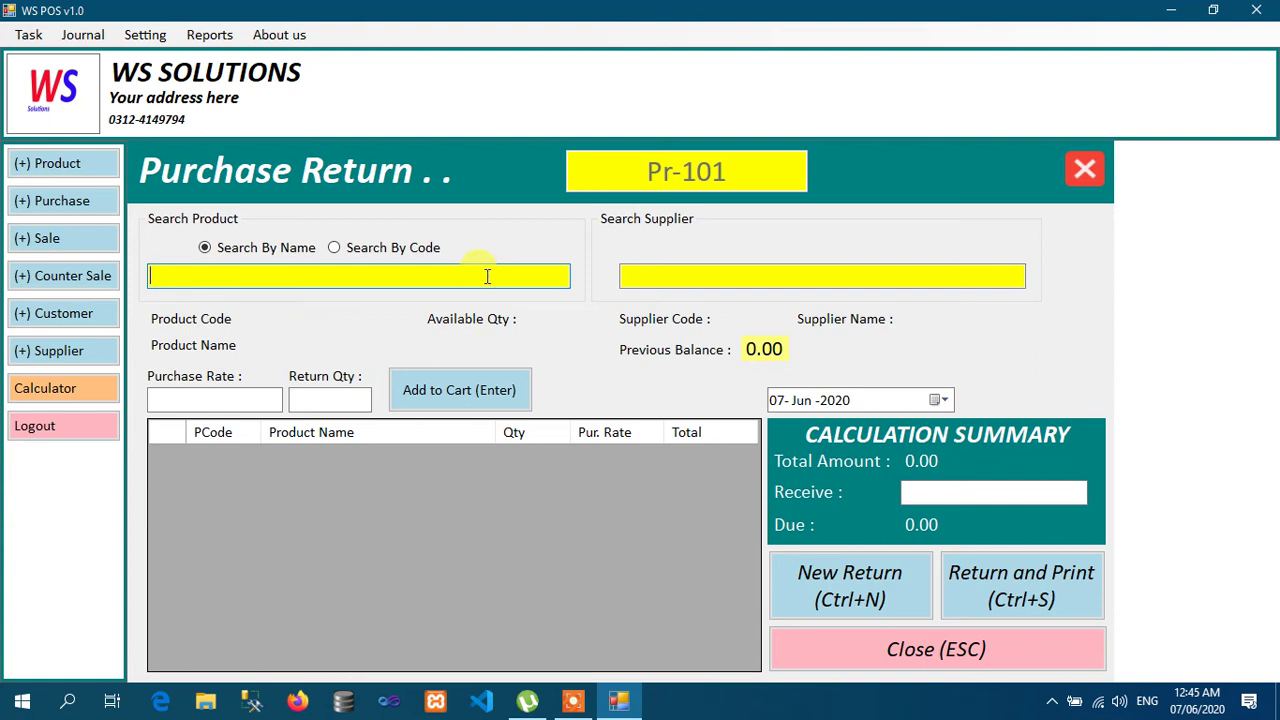
pyautogui.write('INFINIX S3 573B')
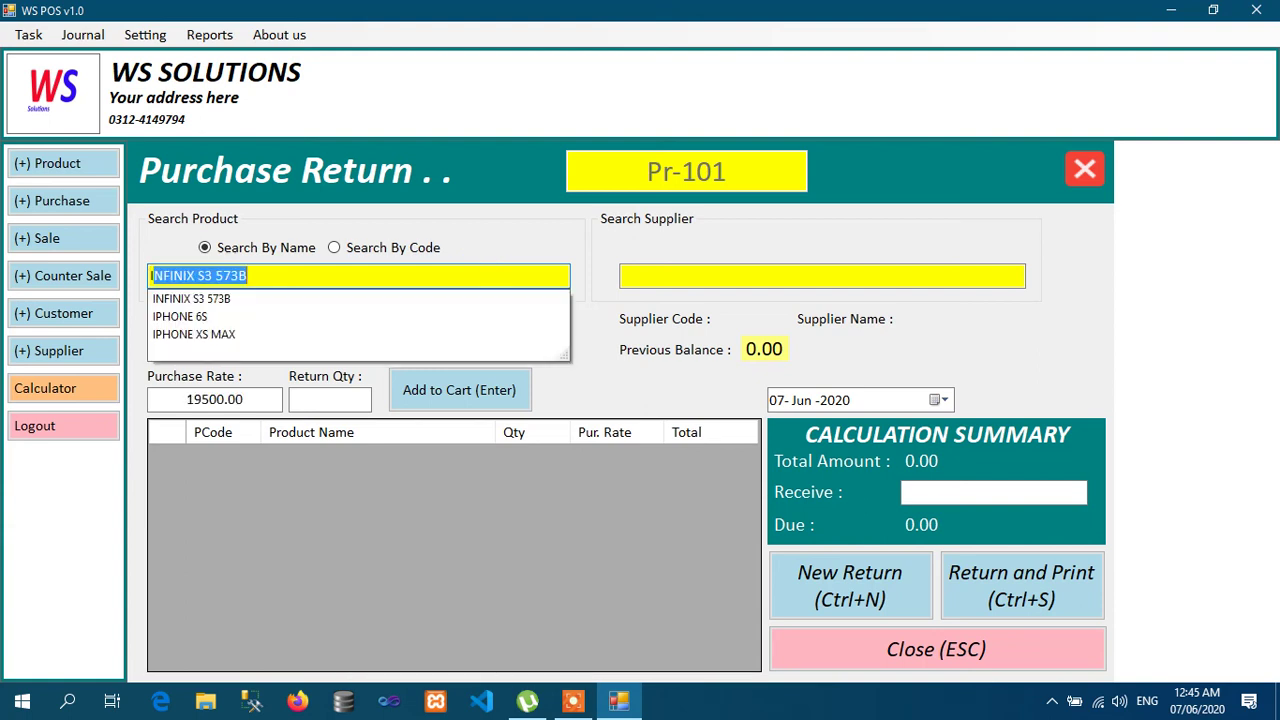
pyautogui.press('Return')
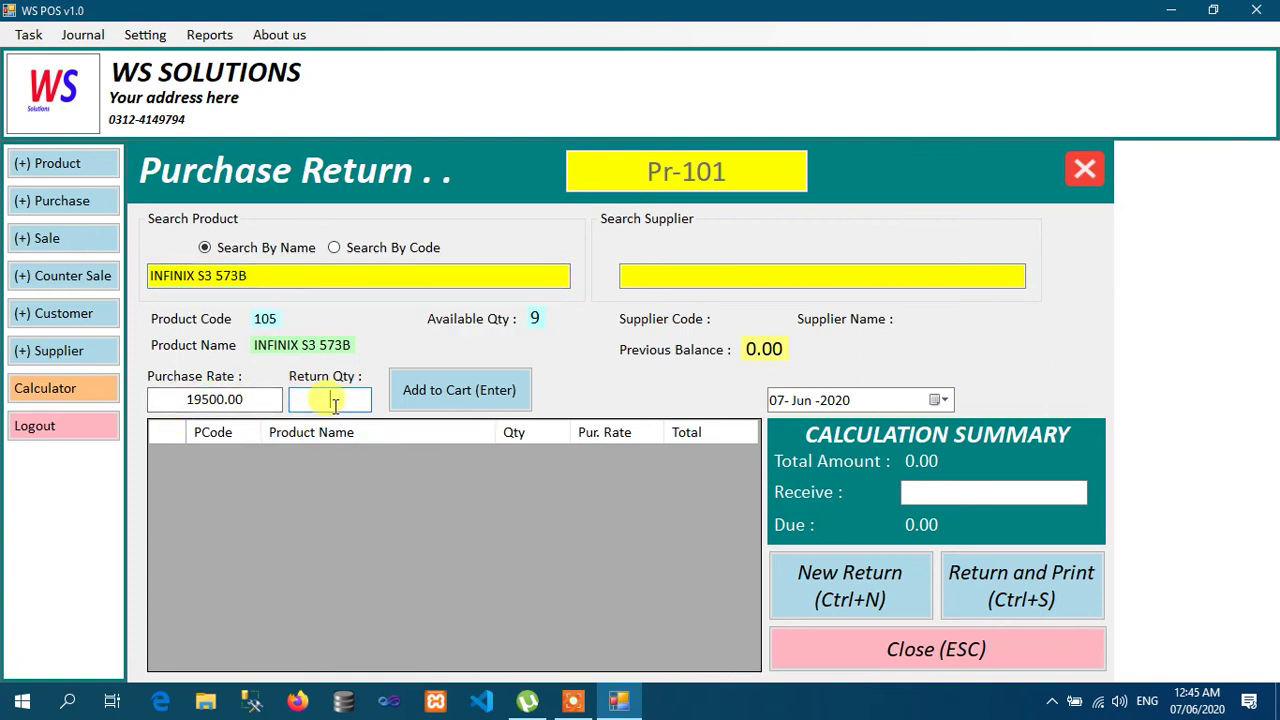
pyautogui.write('1')
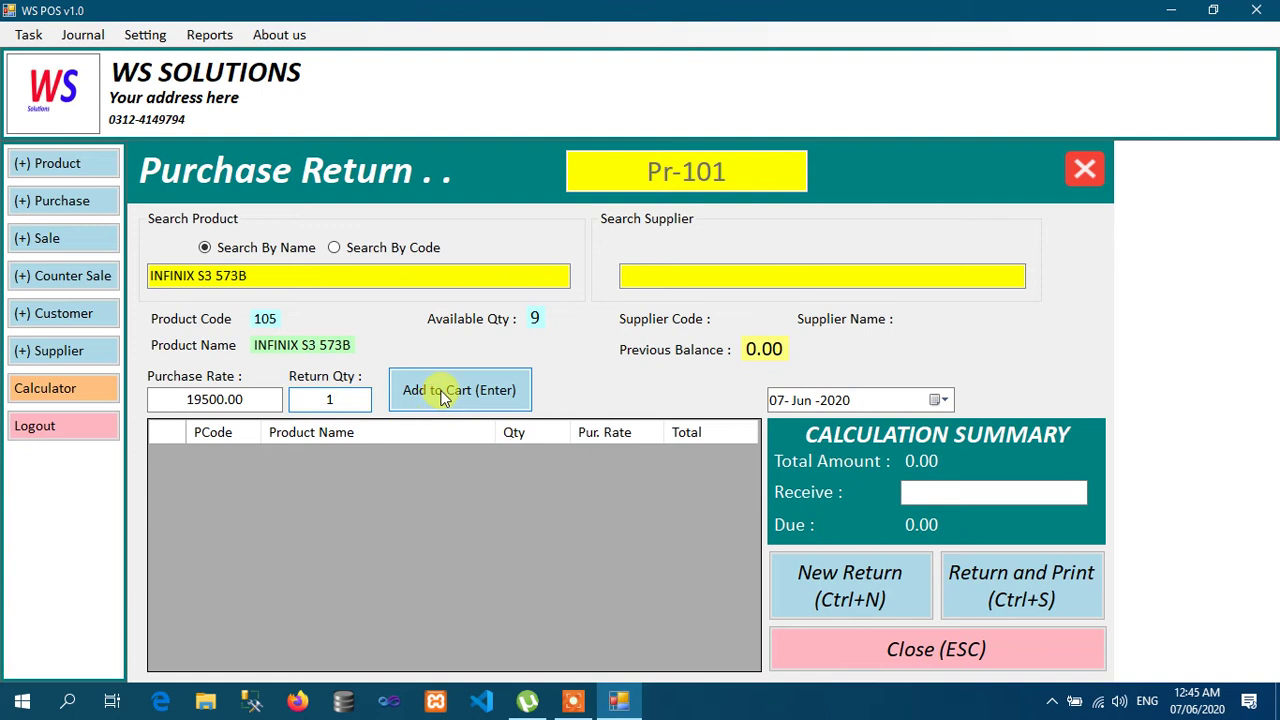
pyautogui.click(444, 397)
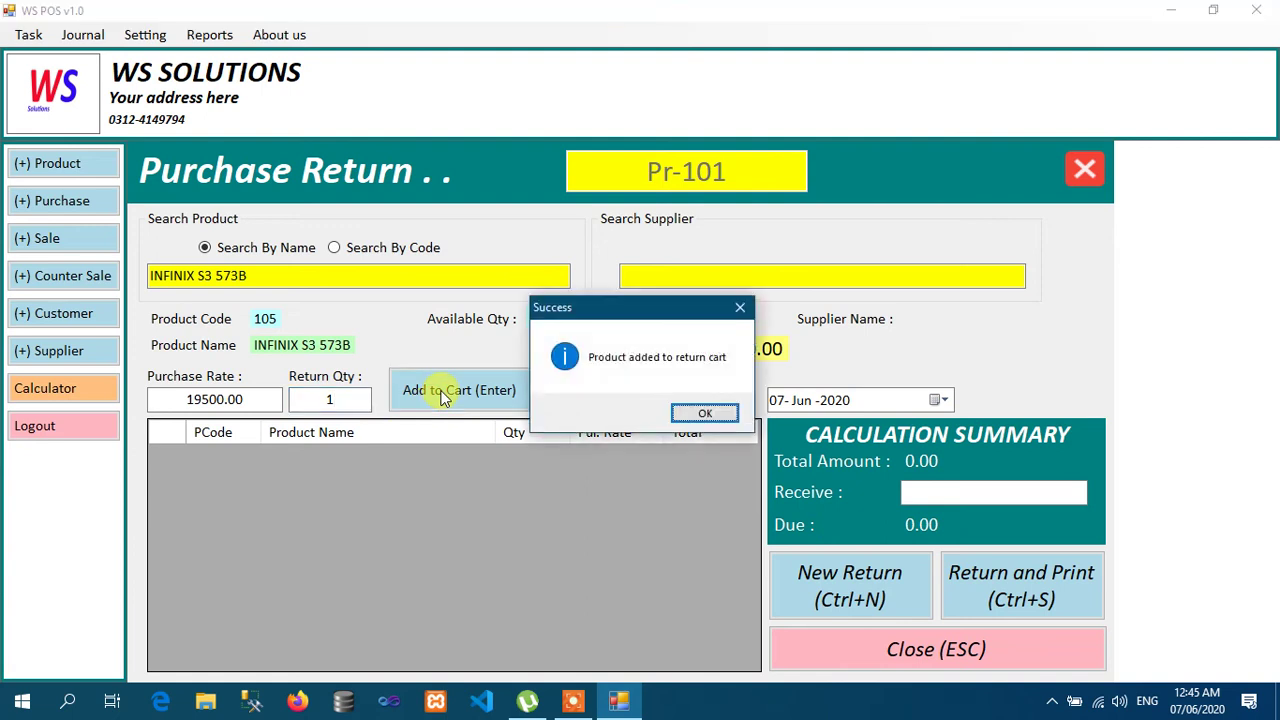
pyautogui.click(702, 416)
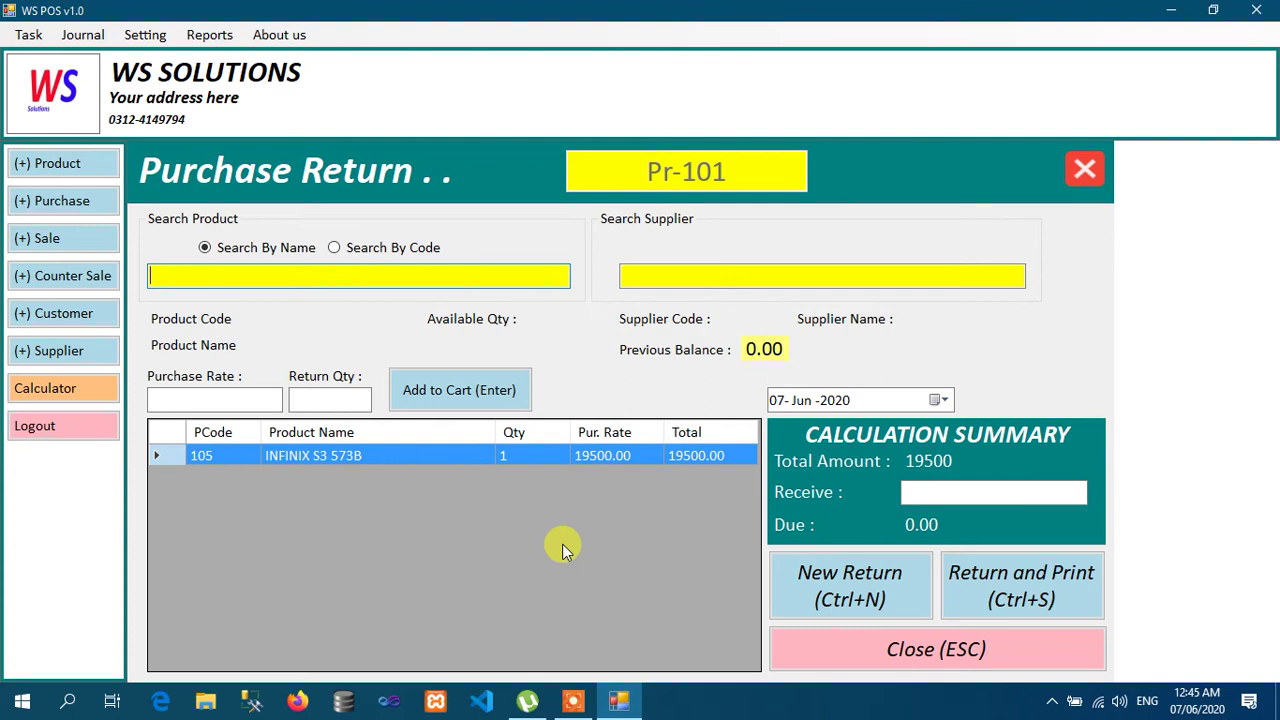
# Step: Enter 0 received, choose the supplier, save and print return PR-101, and close the form
pyautogui.click(940, 498)
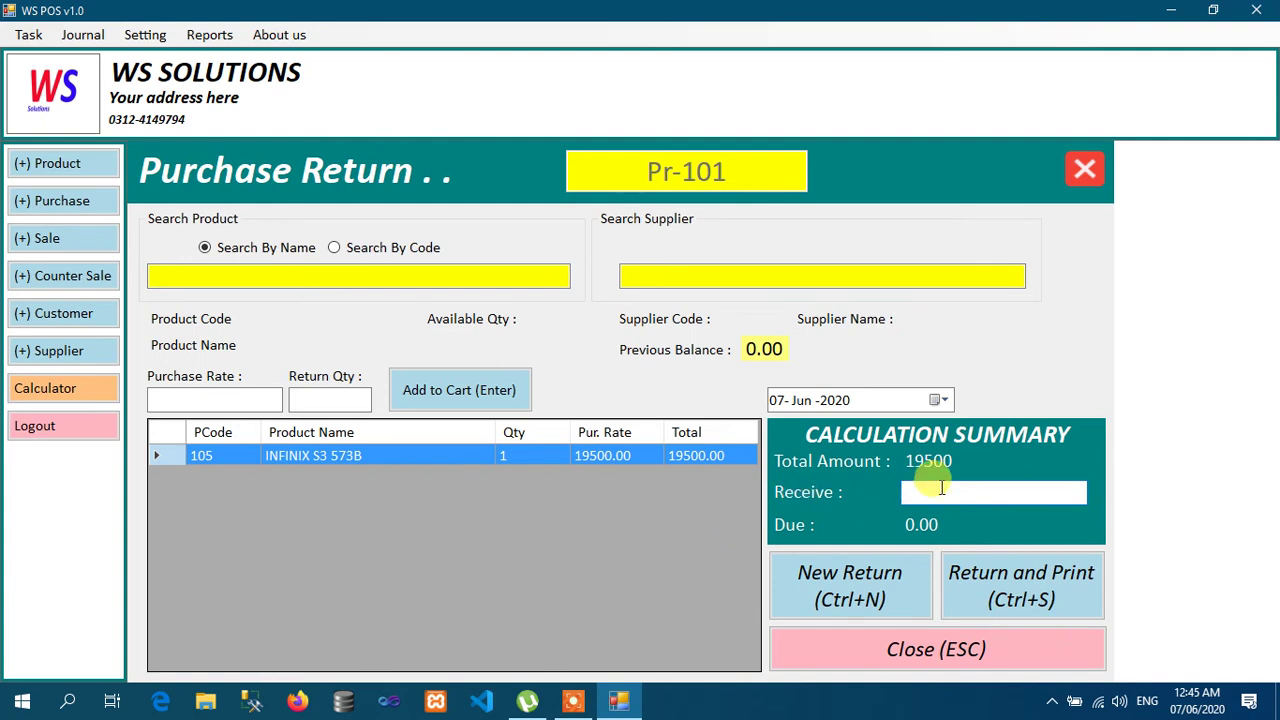
pyautogui.write('0')
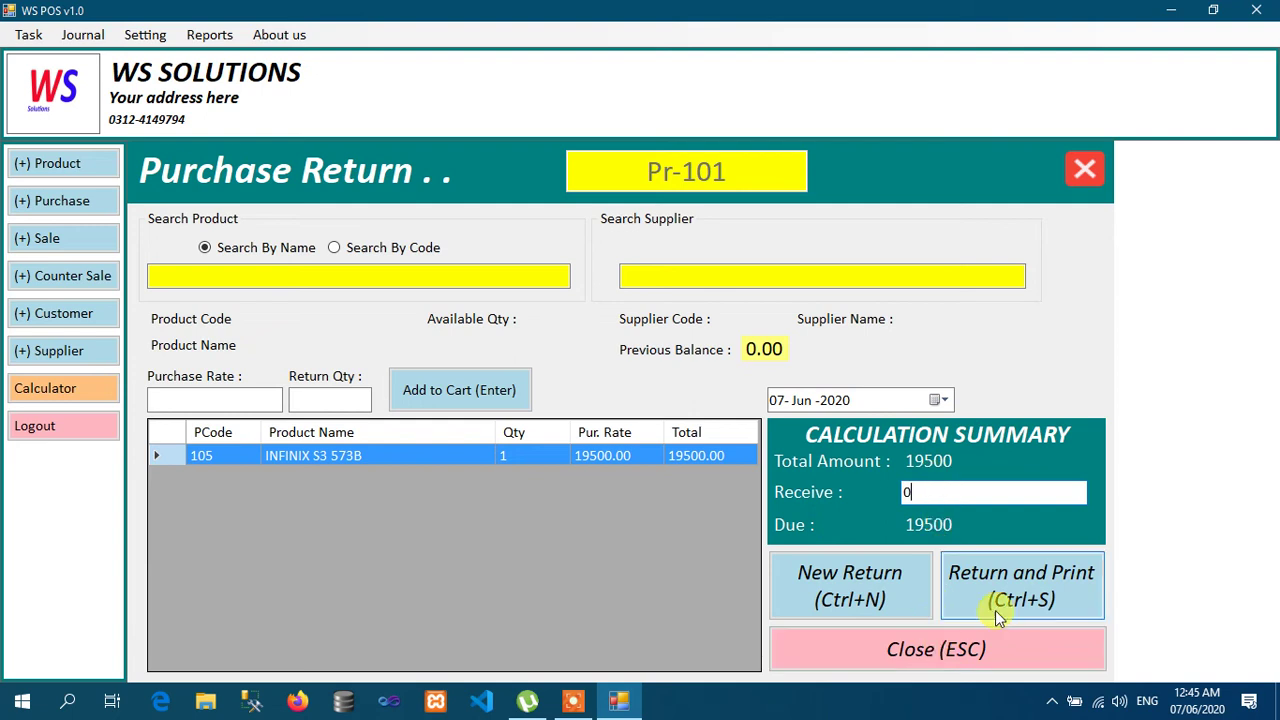
pyautogui.click(984, 588)
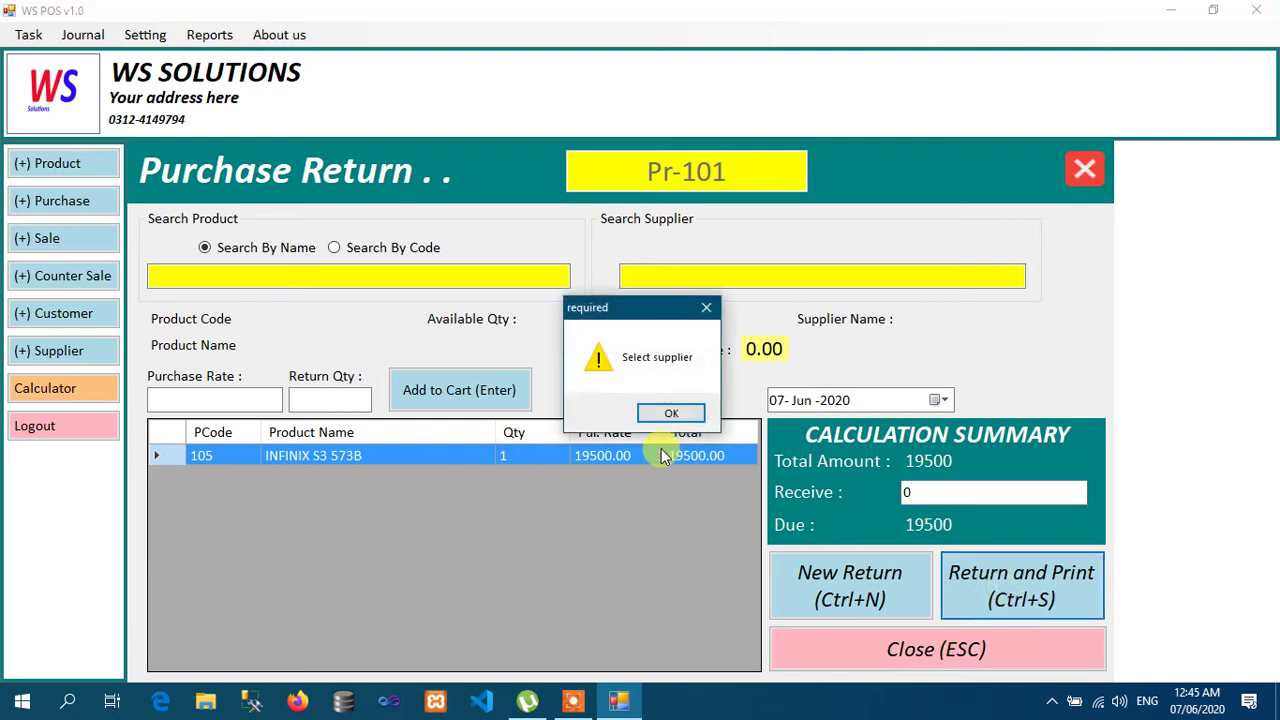
pyautogui.click(669, 413)
pyautogui.write('M NAEEM')
pyautogui.press('Down')
pyautogui.press('Return')
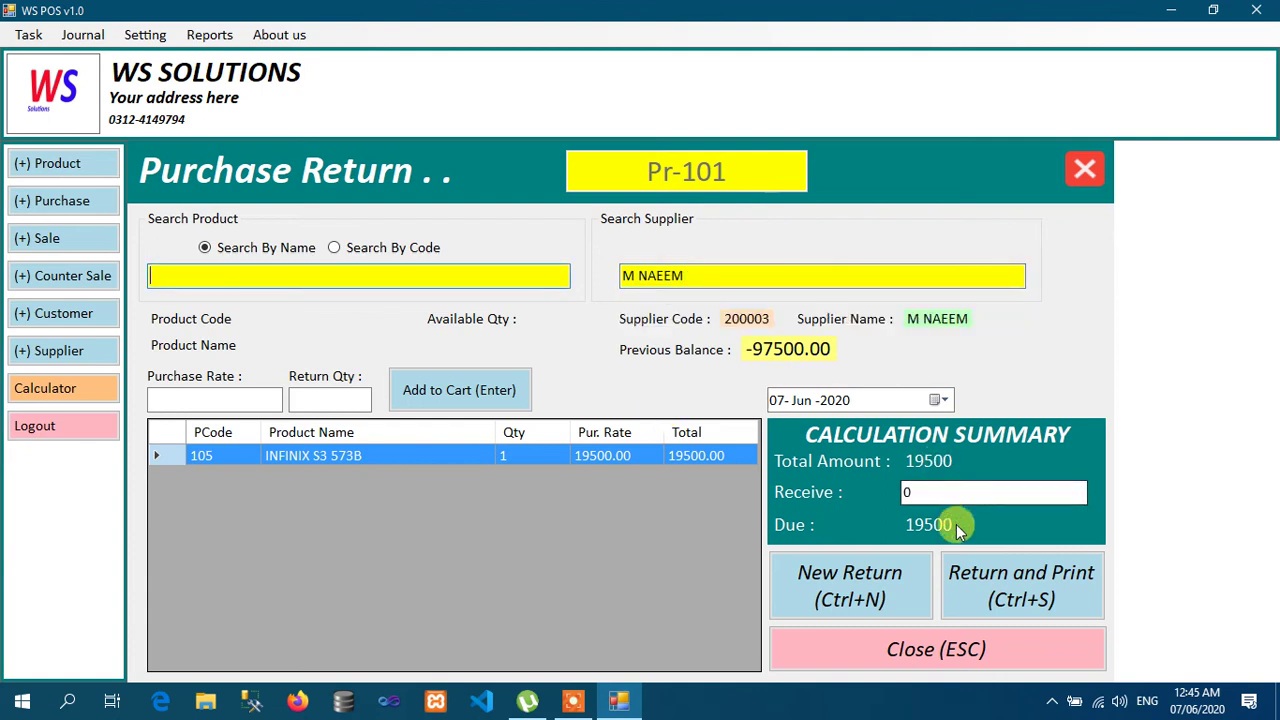
pyautogui.click(1022, 600)
pyautogui.press('Return')
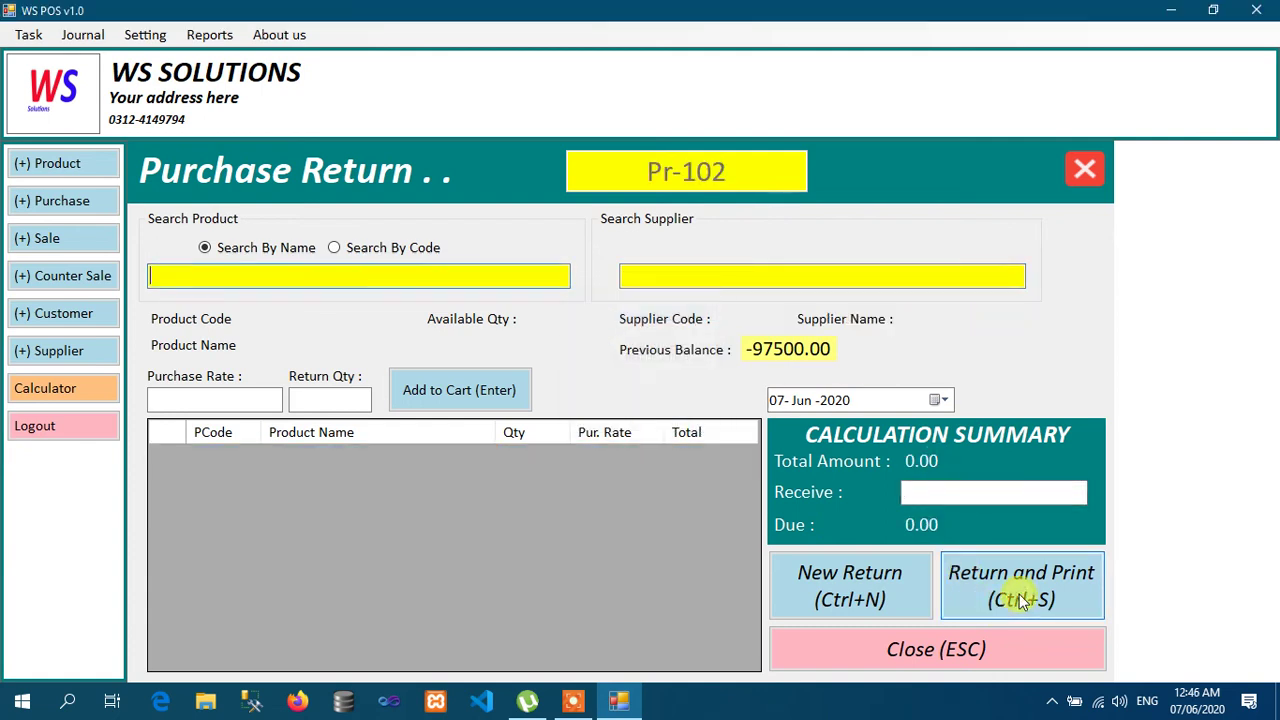
pyautogui.click(952, 645)
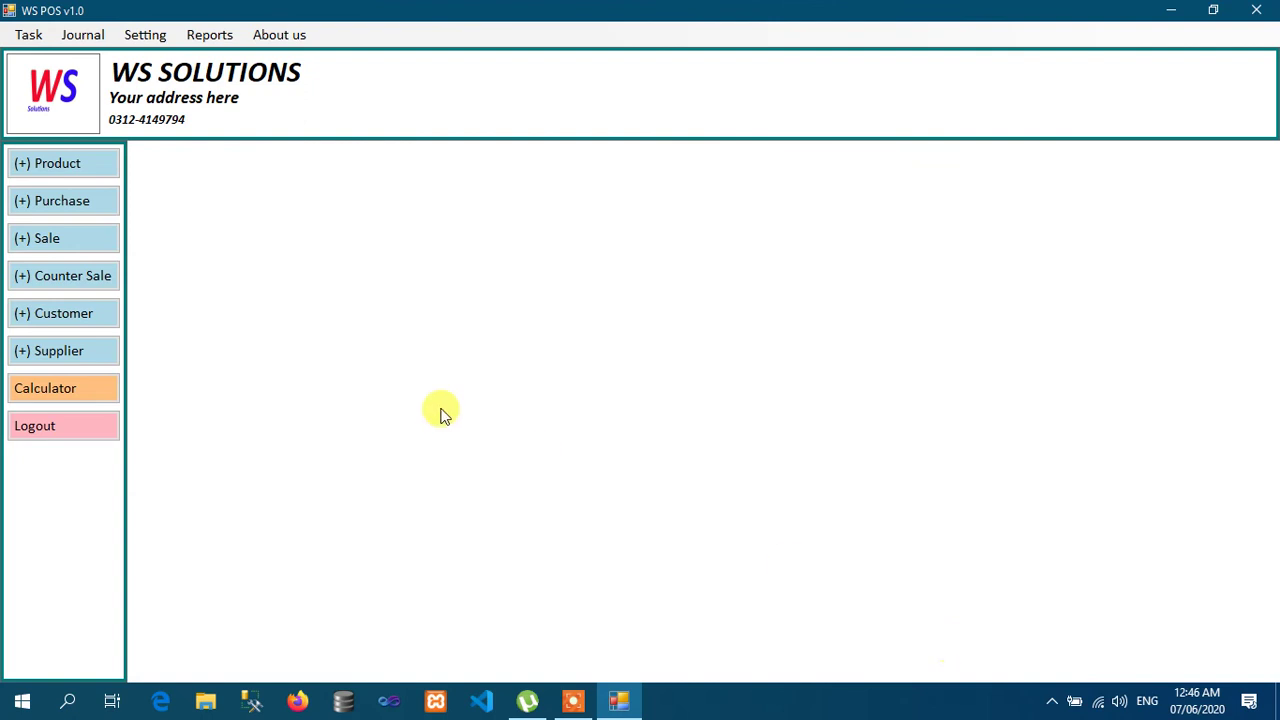
pyautogui.click(24, 34)
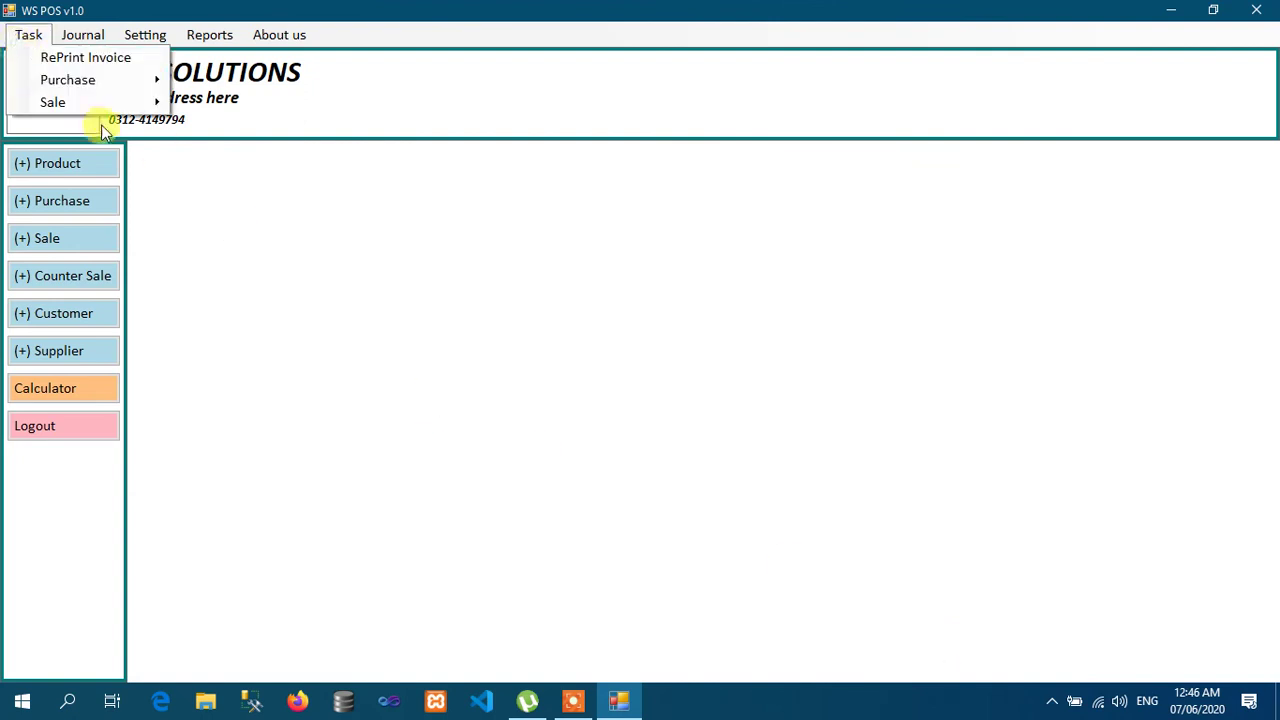
# Step: Open Sale Return and add one IPHONE 6S to the return cart
pyautogui.moveTo(107, 103)
pyautogui.click(250, 124)
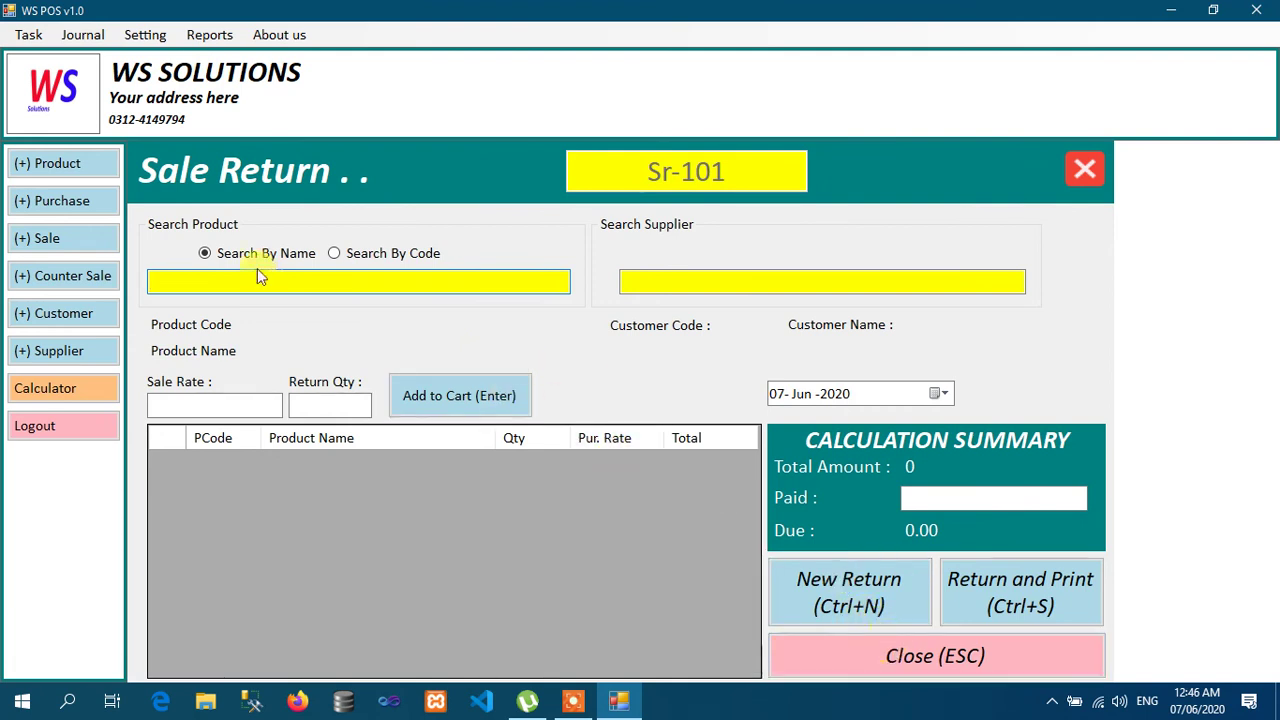
pyautogui.write('INFINIX S3 573B')
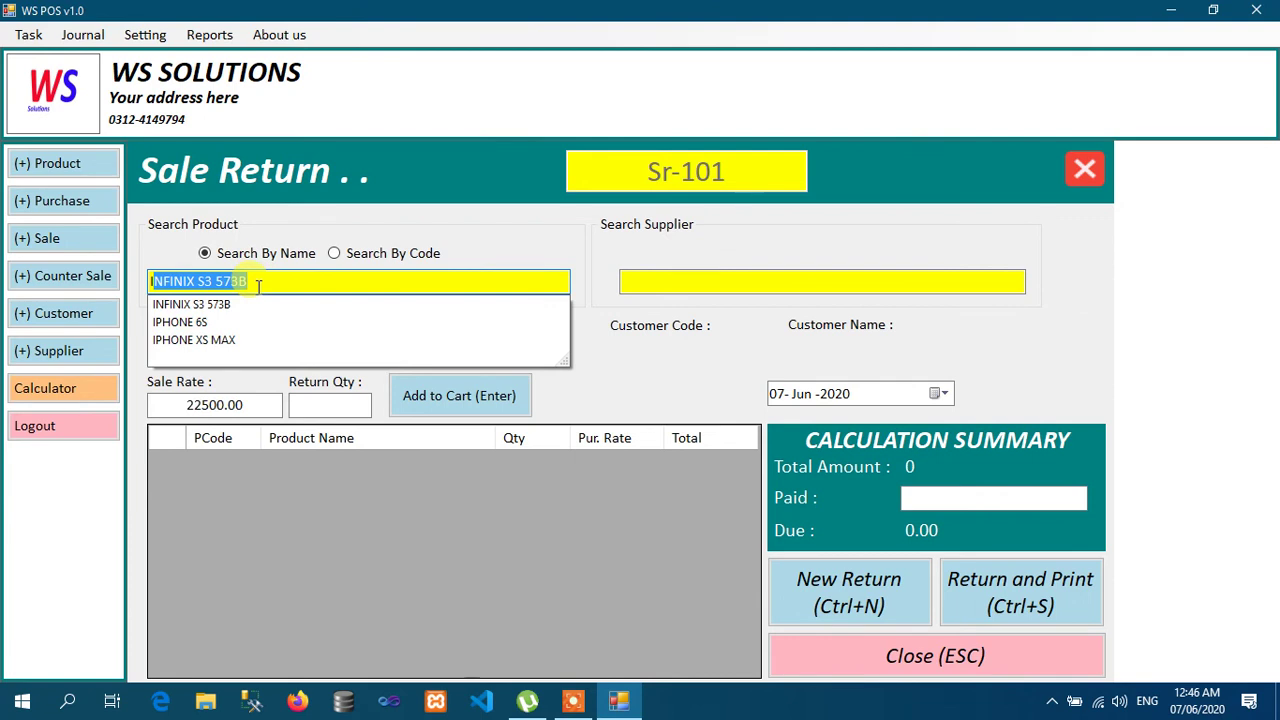
pyautogui.press('Down')
pyautogui.press('Down')
pyautogui.press('Return')
pyautogui.write('1')
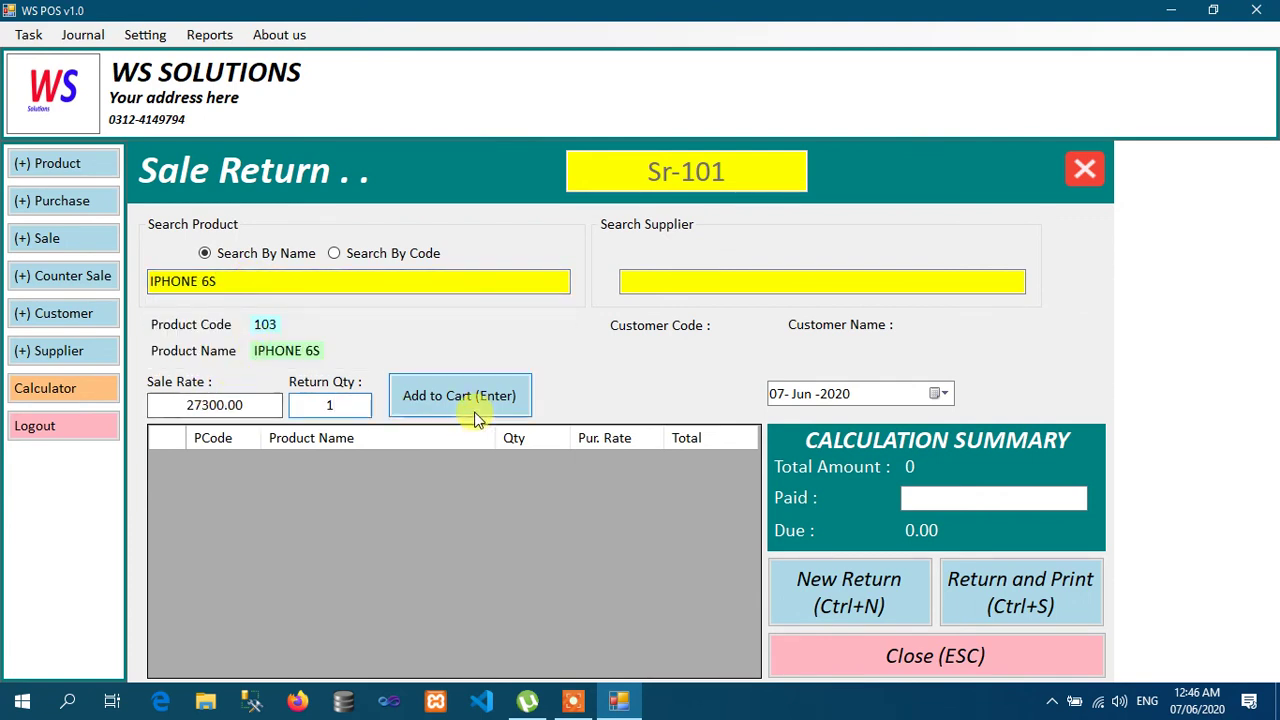
pyautogui.click(474, 415)
pyautogui.click(935, 500)
# Step: Enter 27300 paid, choose the customer, save and print return SR-101, and close the form
pyautogui.write('2')
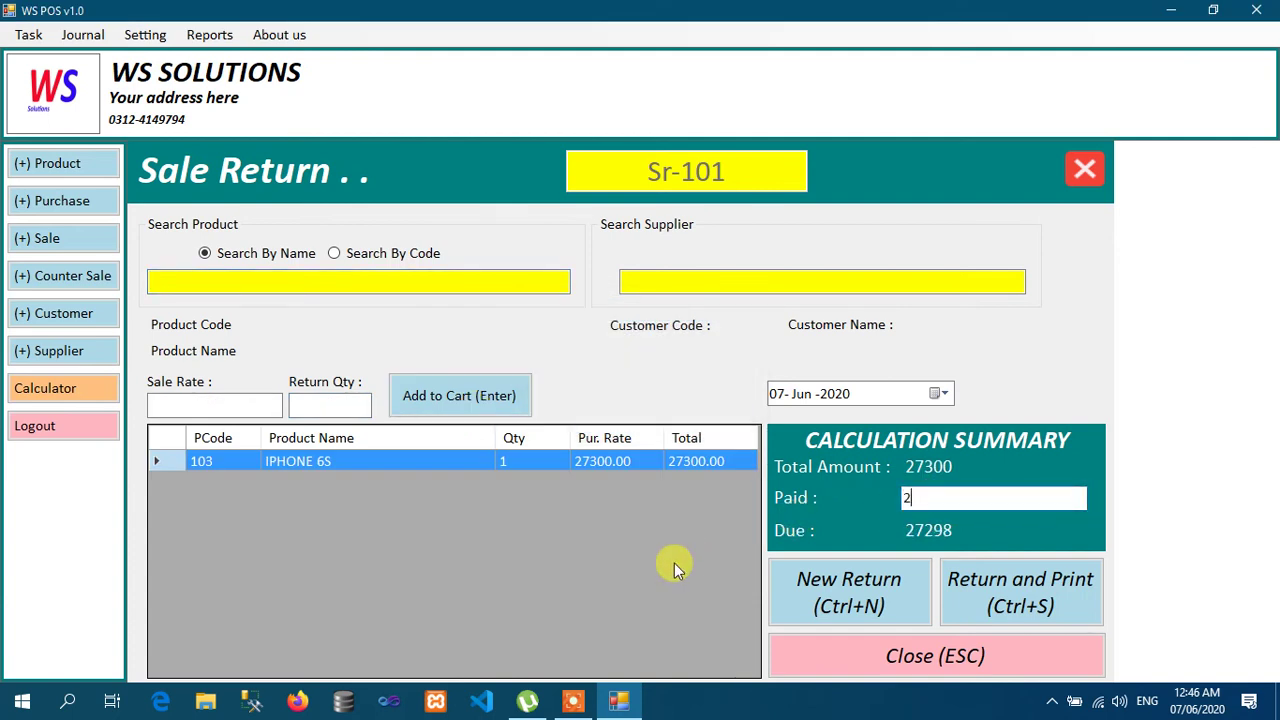
pyautogui.write('73000')
pyautogui.press('BackSpace')
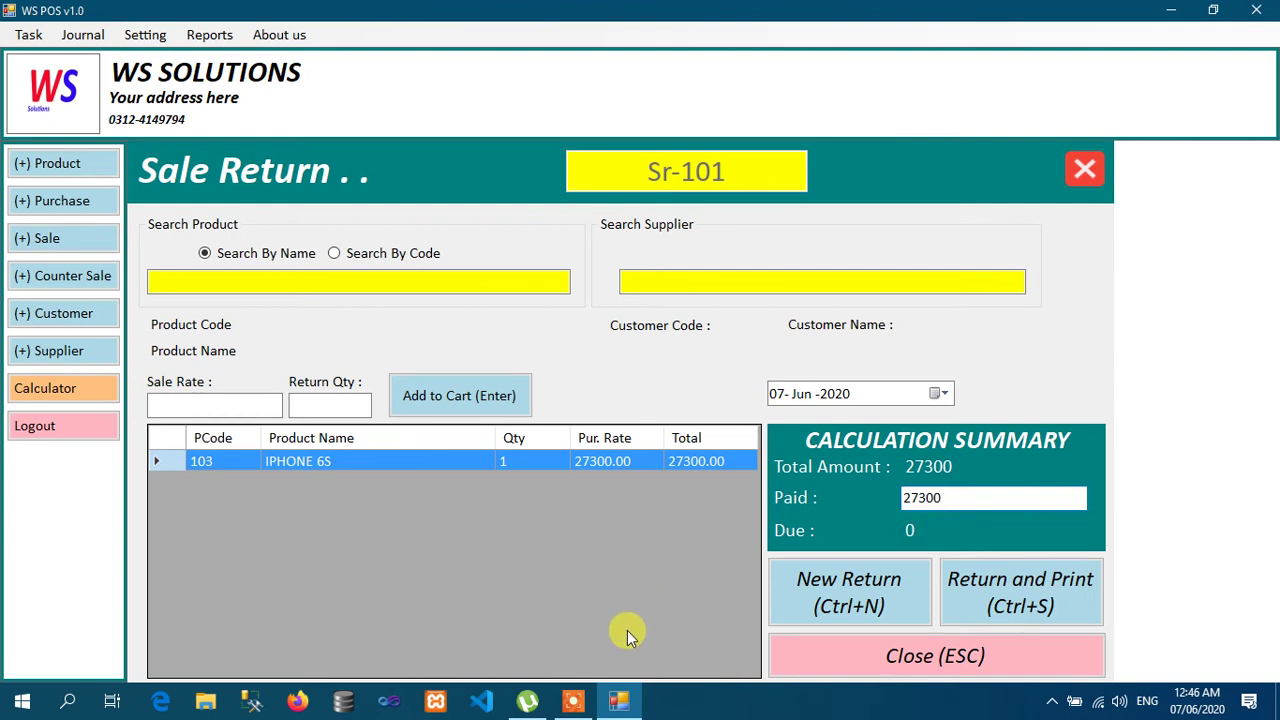
pyautogui.click(1055, 592)
pyautogui.click(678, 411)
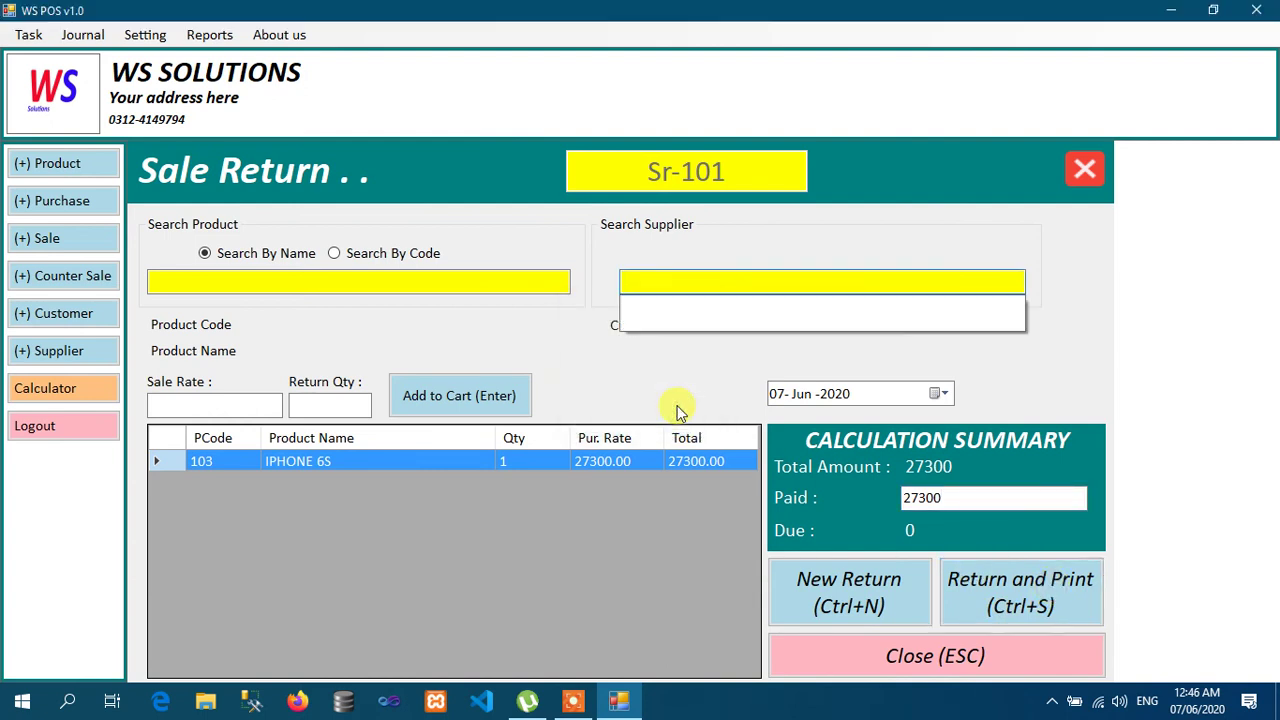
pyautogui.write('M')
pyautogui.press('Return')
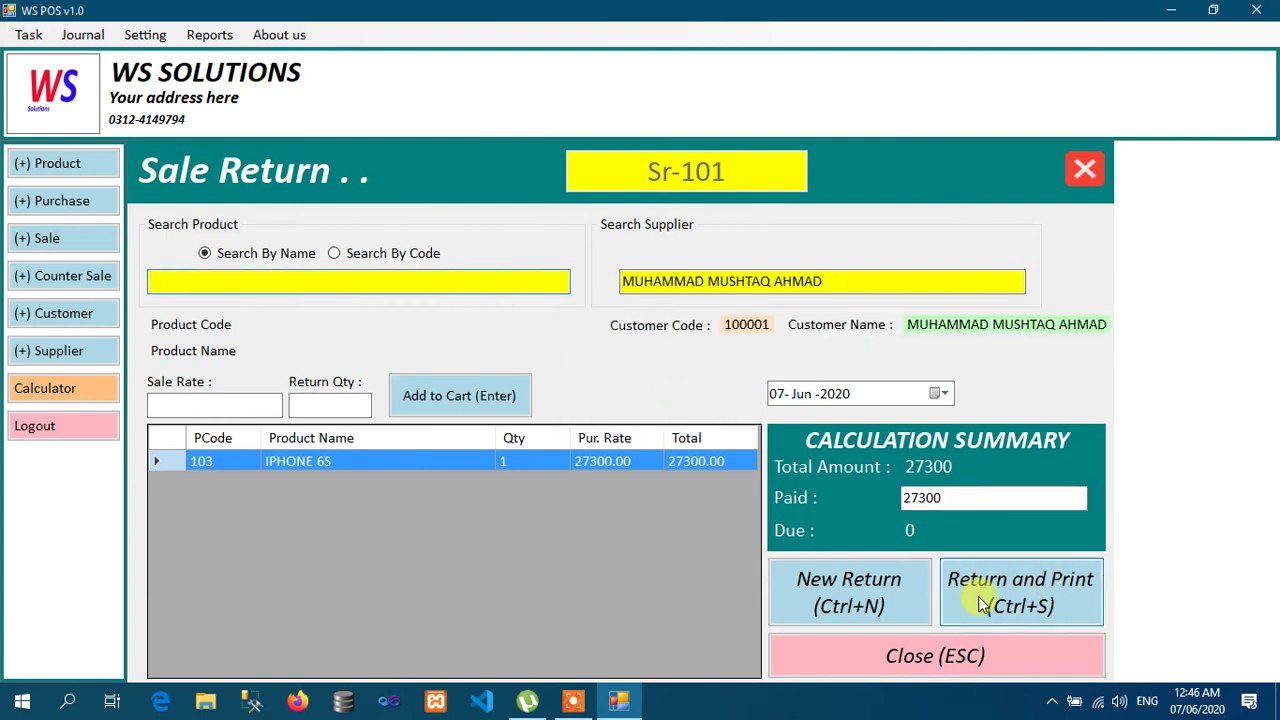
pyautogui.click(985, 605)
pyautogui.press('Return')
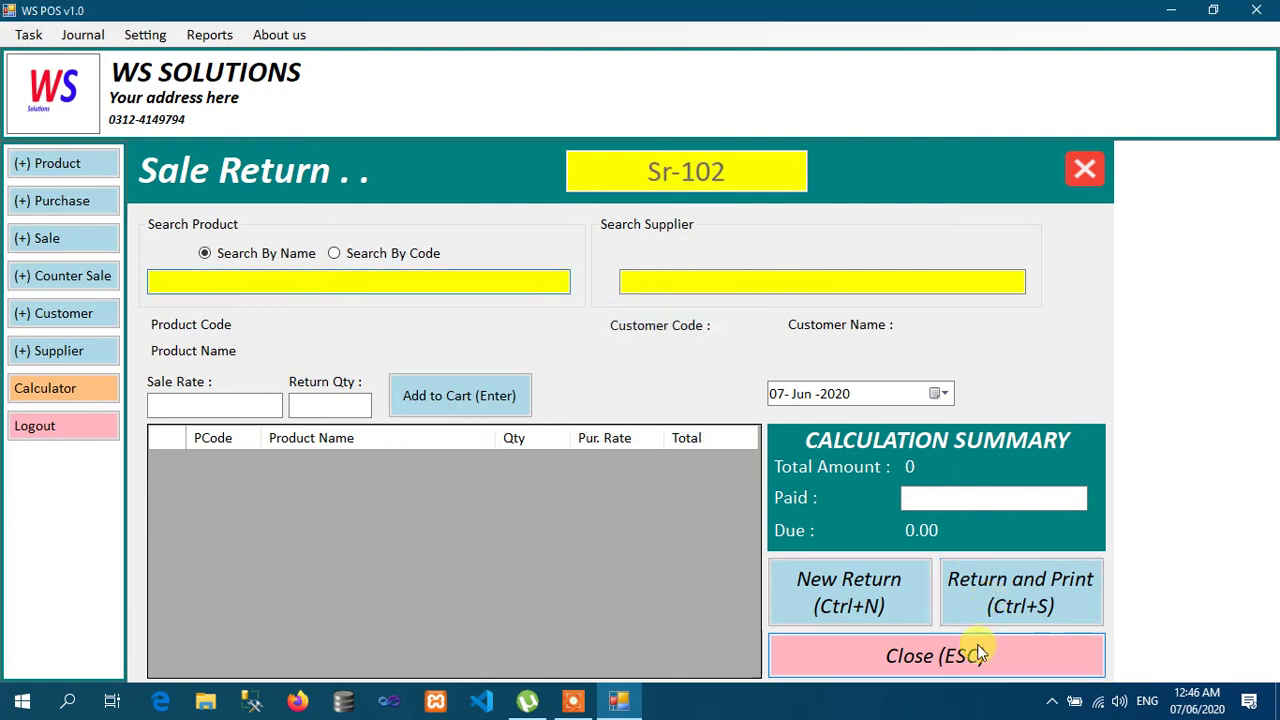
pyautogui.click(978, 655)
pyautogui.click(28, 36)
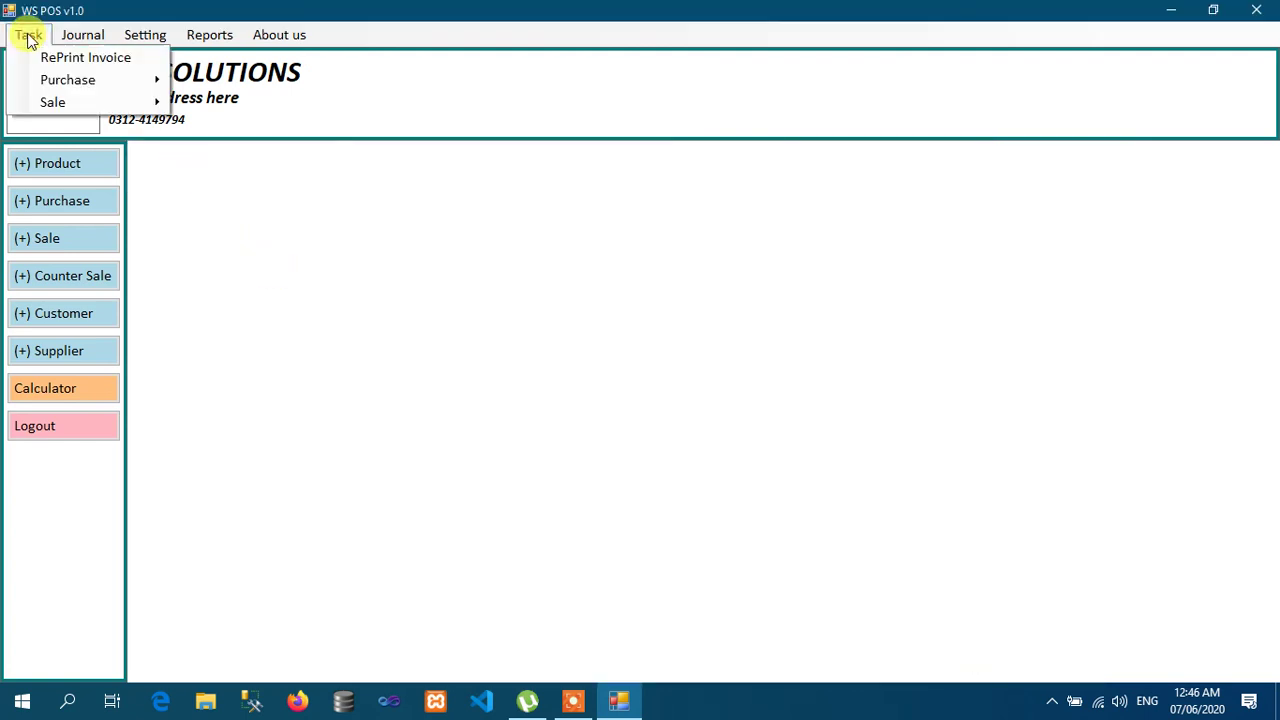
# Step: Open Journal > Receive Cash and select a suggested customer in the search box
pyautogui.moveTo(222, 50)
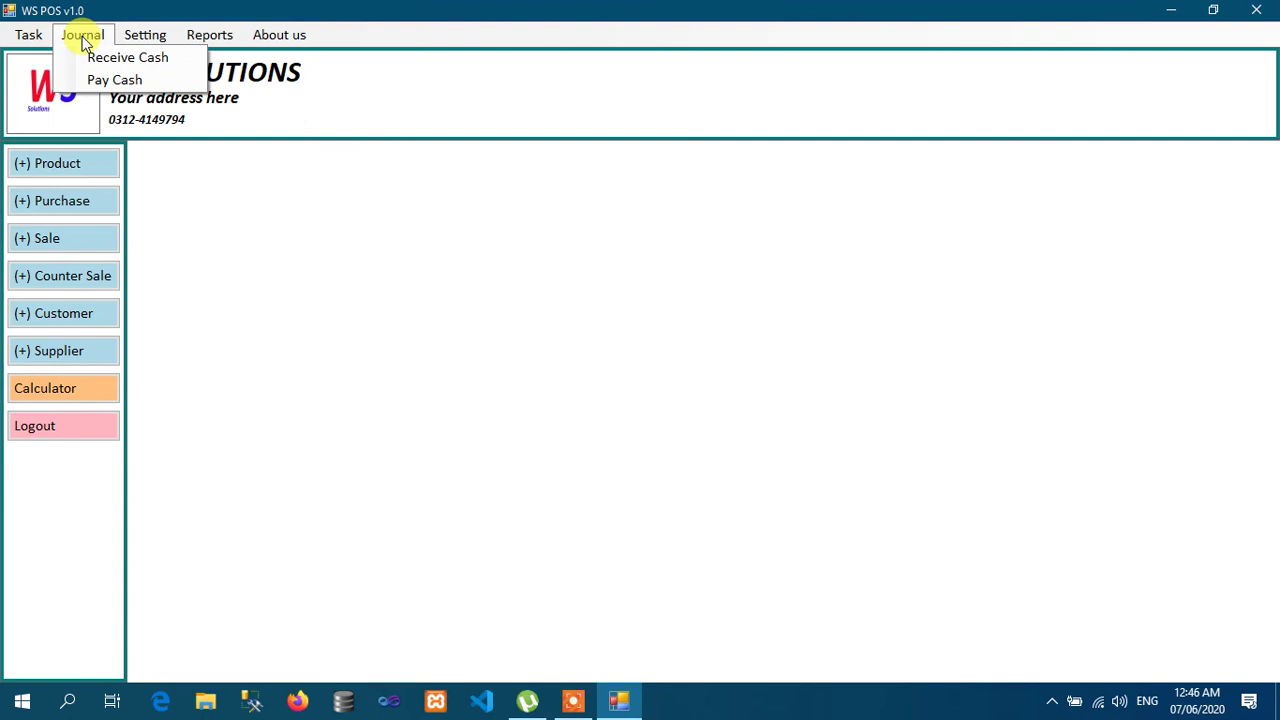
pyautogui.click(126, 62)
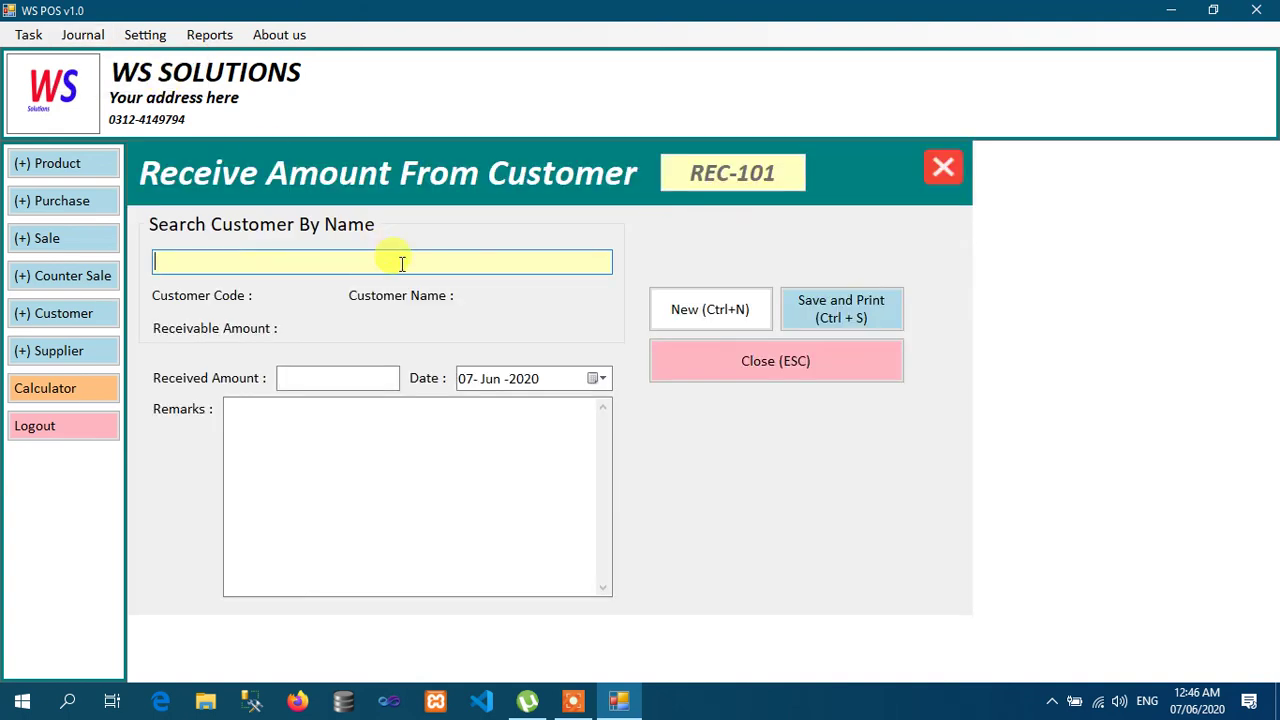
pyautogui.press('Down')
pyautogui.press('Return')
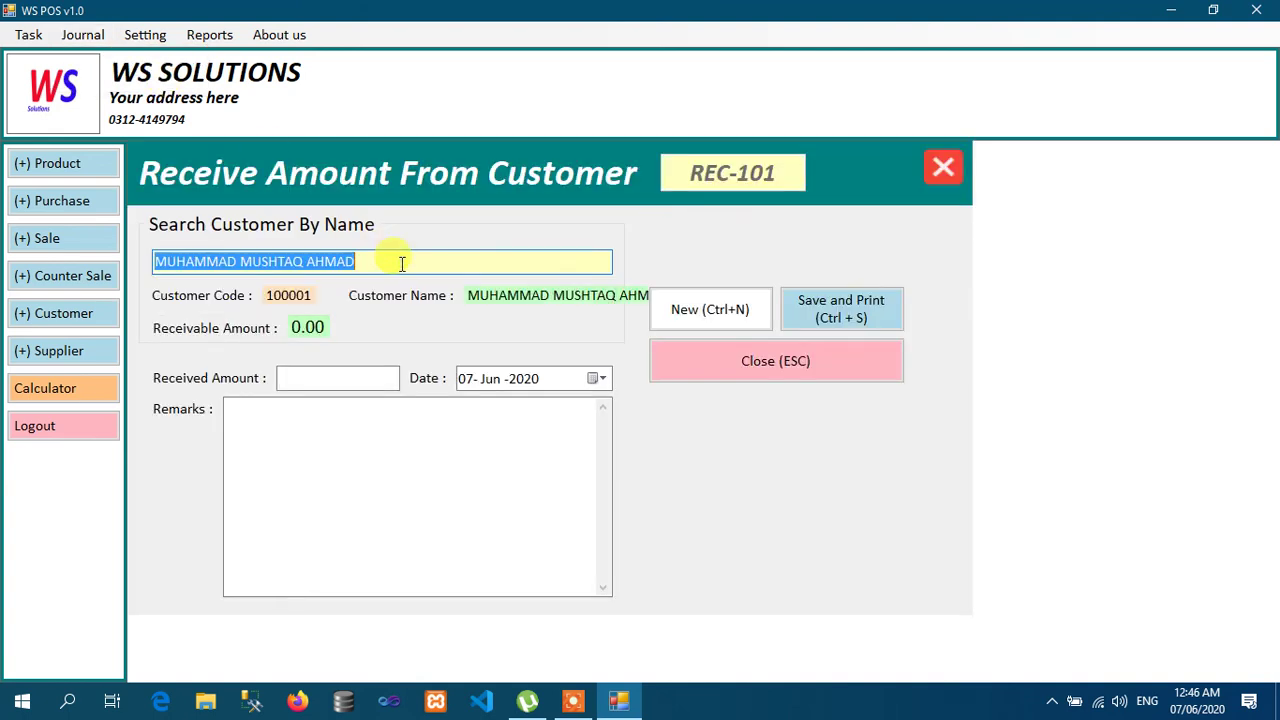
pyautogui.press('BackSpace')
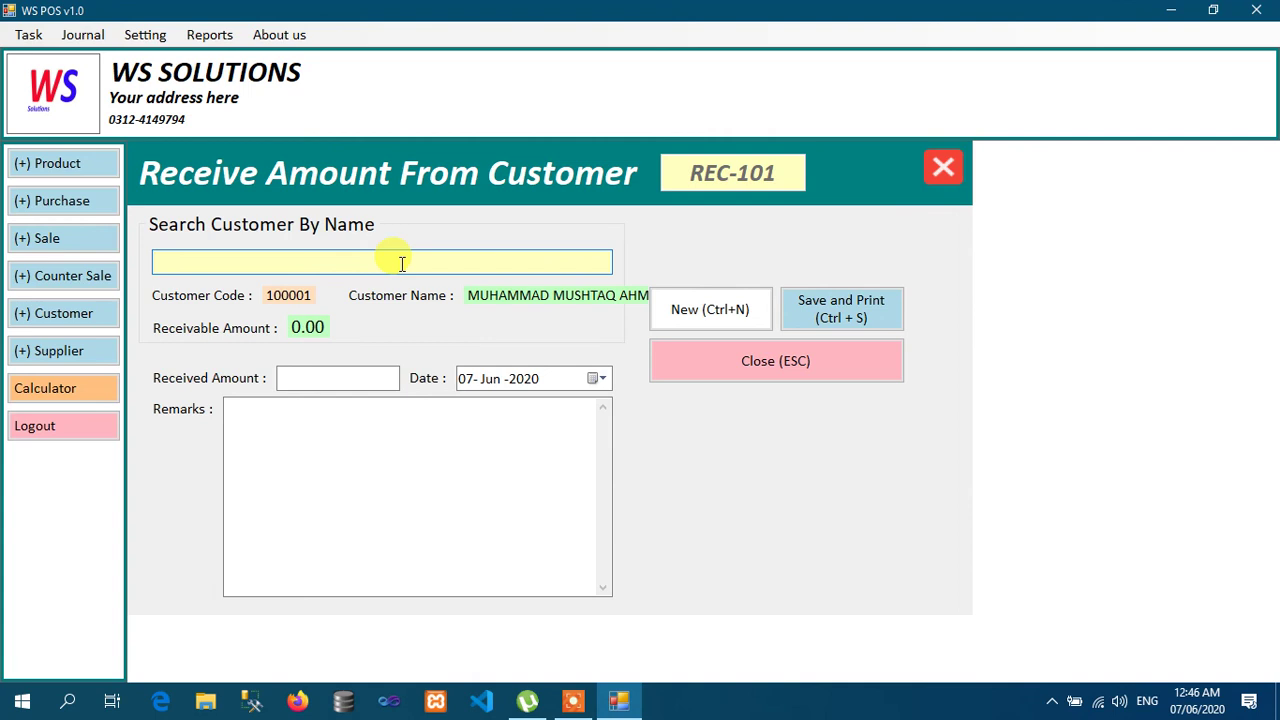
# Step: Try selecting other customers in the search, then open the Customer List
pyautogui.press('Down')
pyautogui.press('Return')
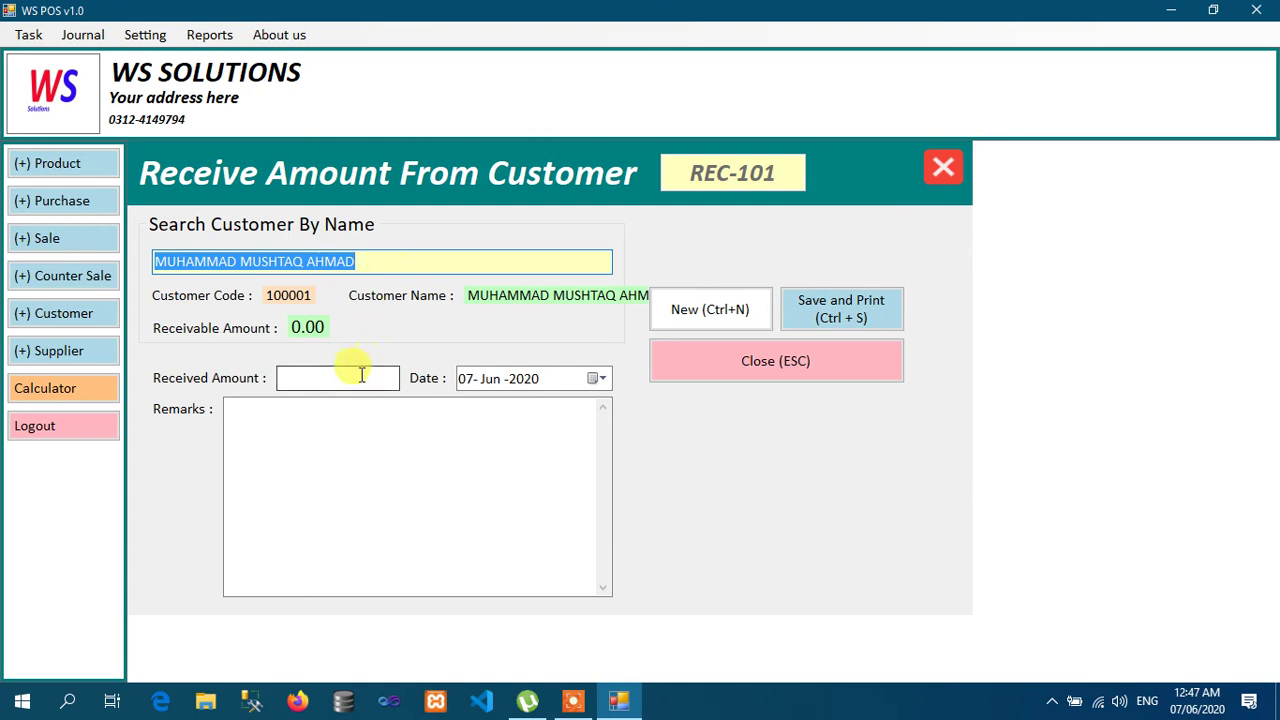
pyautogui.press('BackSpace')
pyautogui.write('A')
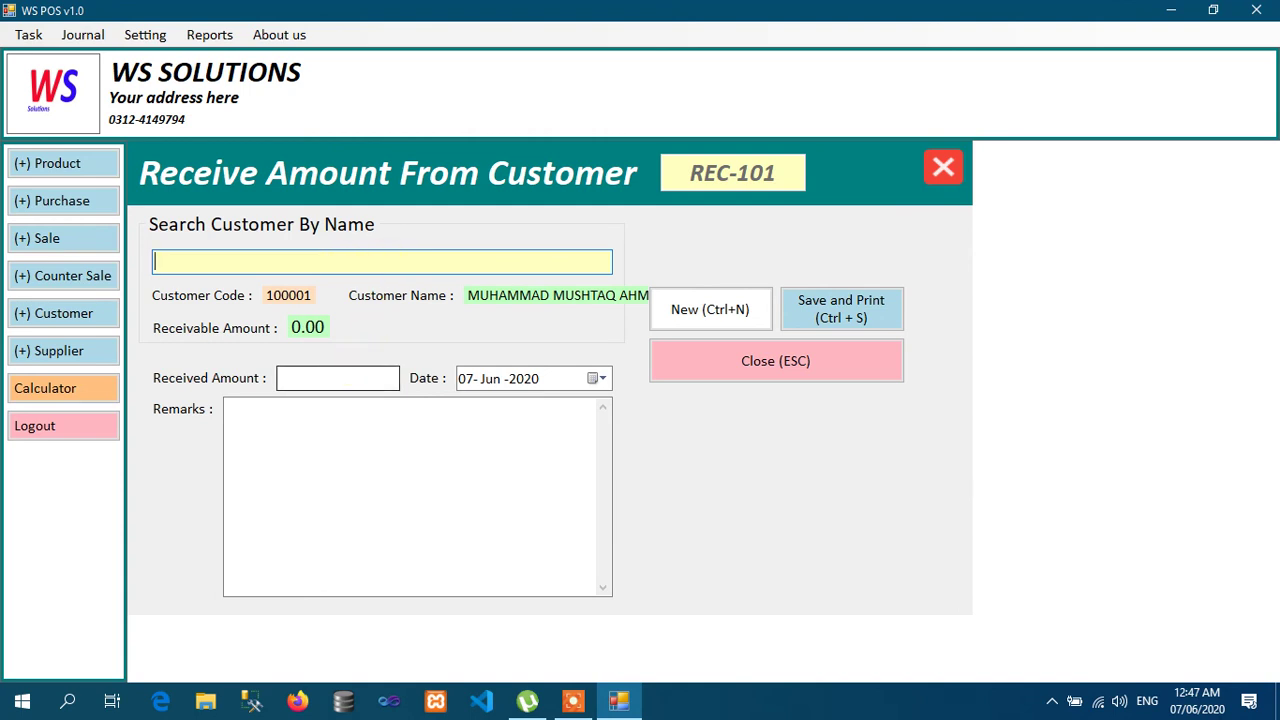
pyautogui.write('M')
pyautogui.press('Down')
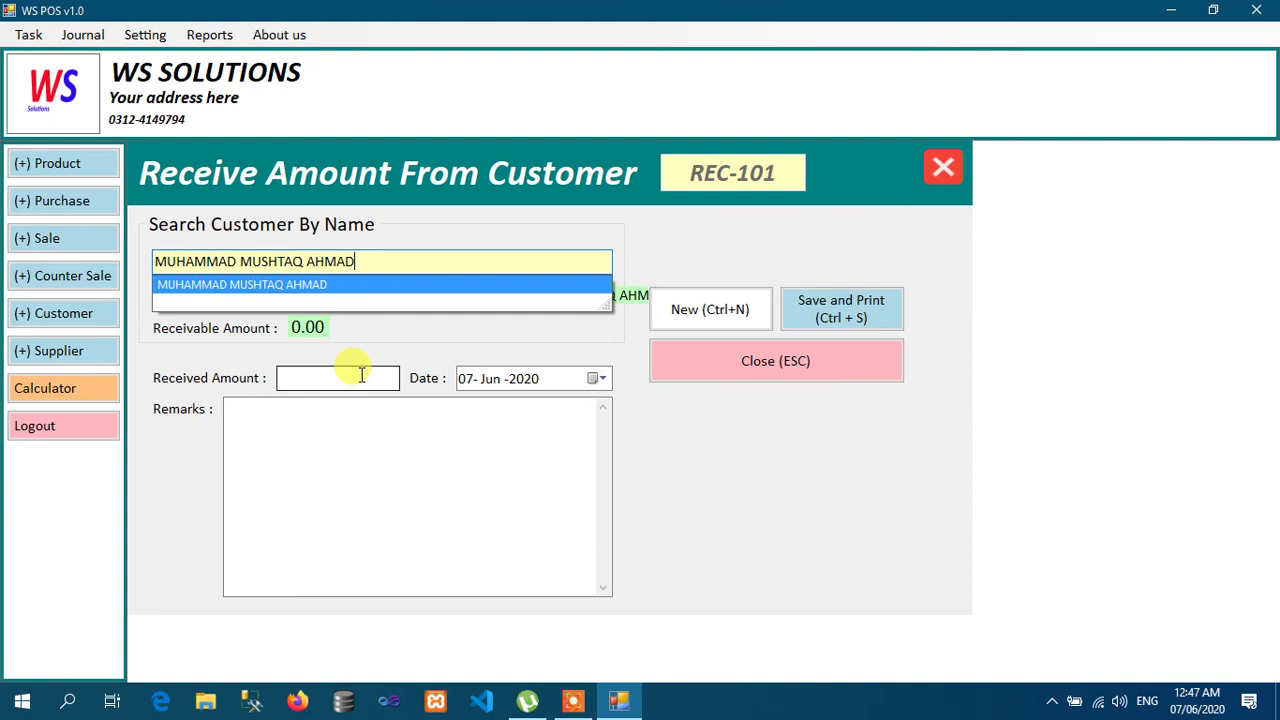
pyautogui.press('Return')
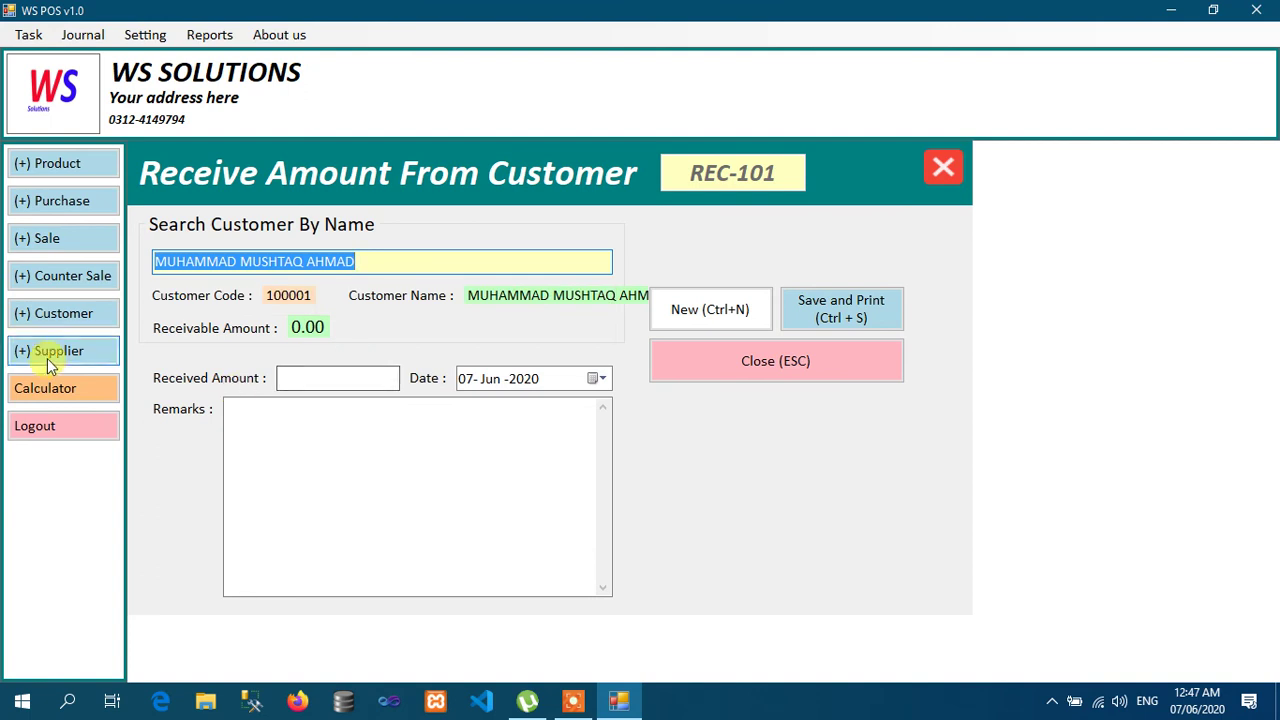
pyautogui.click(60, 318)
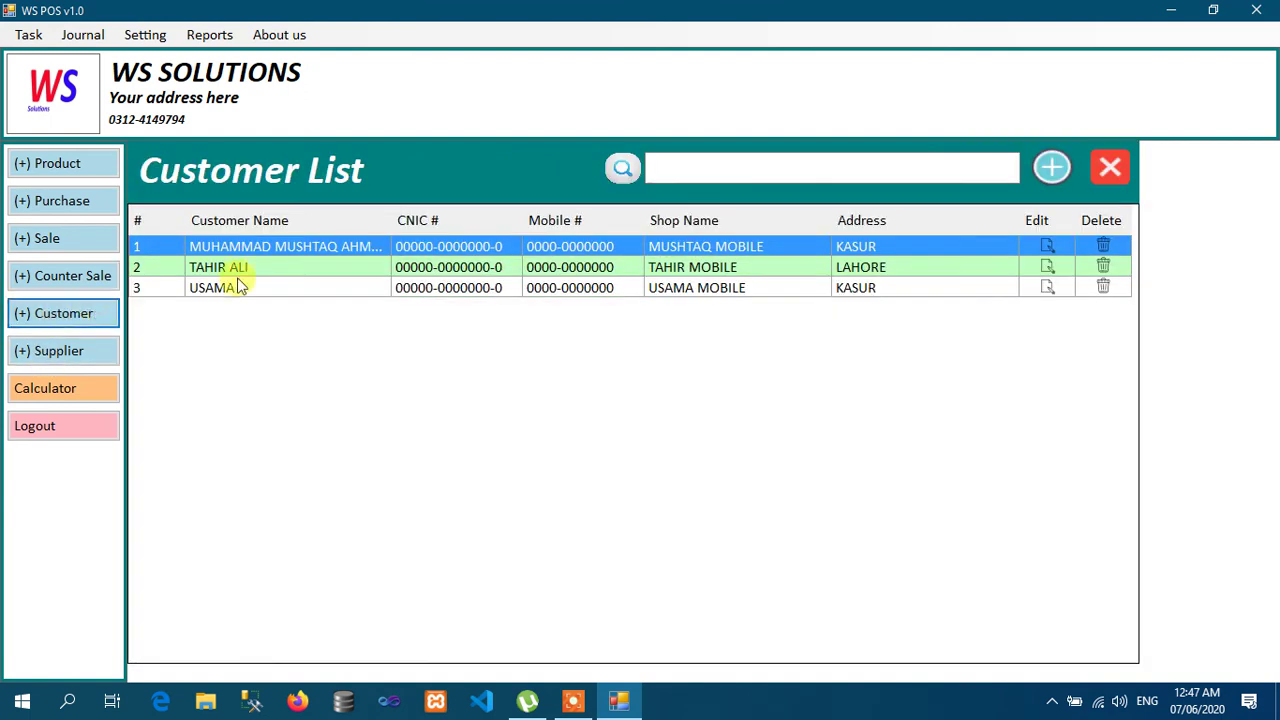
# Step: Close the Customer List, load a customer in Receive Amount, then close that form
pyautogui.click(1109, 166)
pyautogui.click(368, 261)
pyautogui.write('t')
pyautogui.press('Down')
pyautogui.press('Return')
pyautogui.write('USAMA')
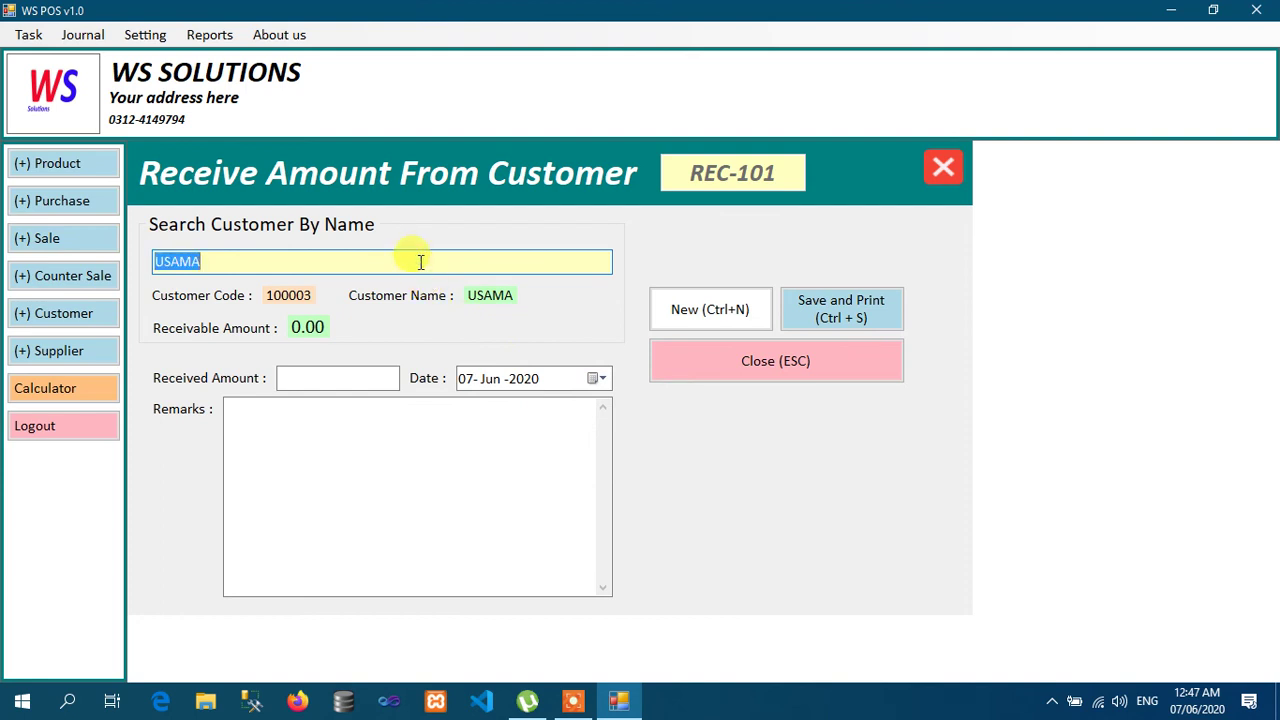
pyautogui.click(689, 371)
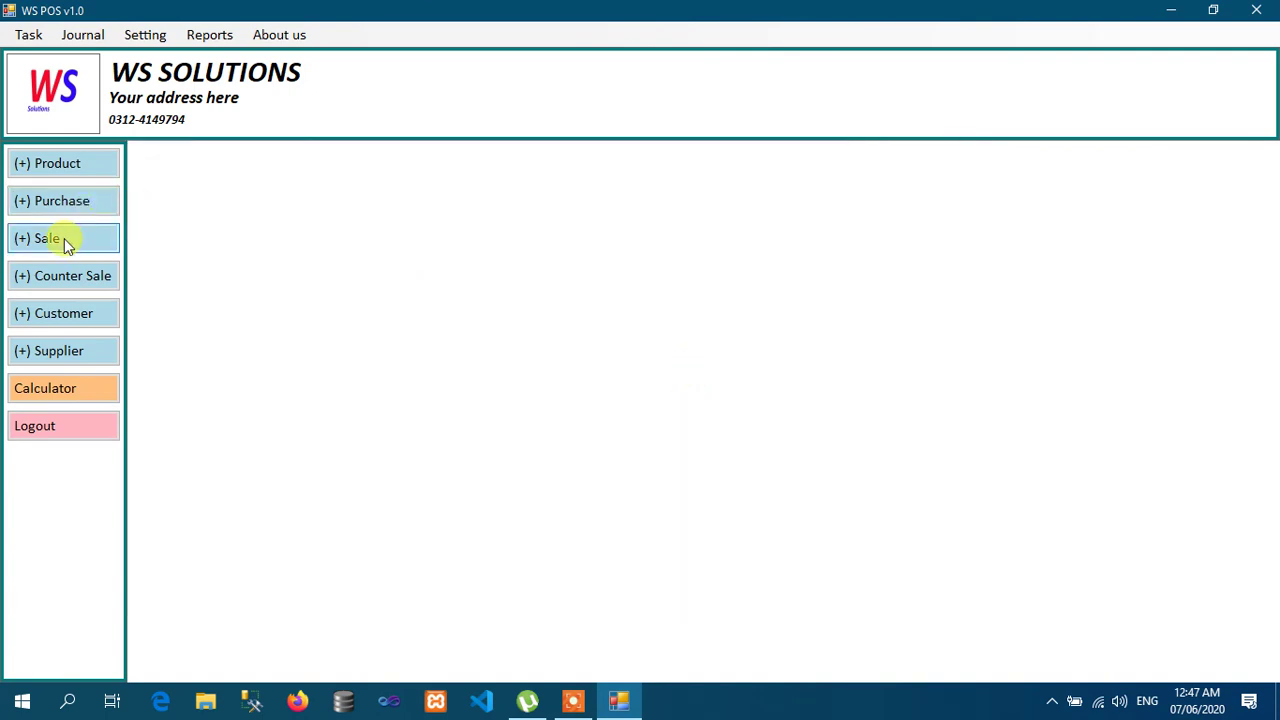
# Step: Start a new sale for the customer and add one IPHONE 6S to the cart
pyautogui.click(64, 238)
pyautogui.click(719, 284)
pyautogui.write('U')
pyautogui.press('Down')
pyautogui.press('Return')
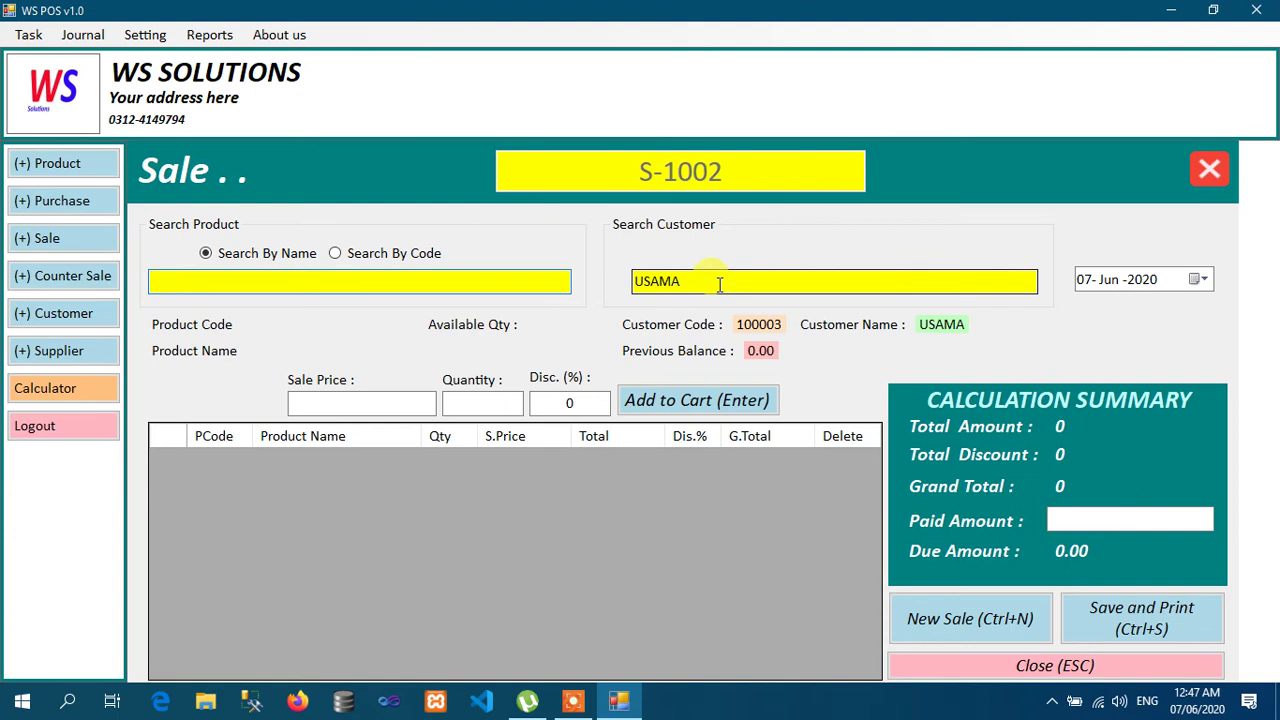
pyautogui.write('I')
pyautogui.press('Down')
pyautogui.press('Down')
pyautogui.press('Return')
pyautogui.write('1')
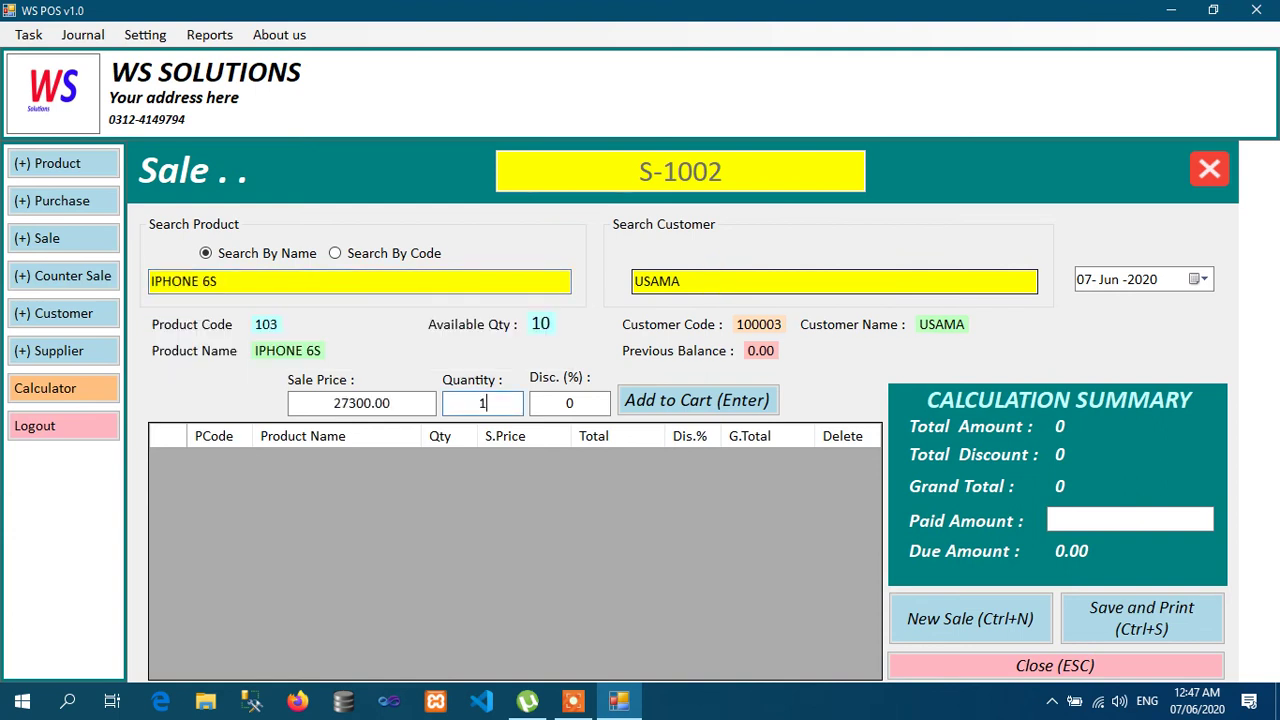
pyautogui.press('Return')
# Step: Set Paid Amount to 0, save and print sale S-1002, then close the report and form
pyautogui.write('0')
pyautogui.click(1133, 517)
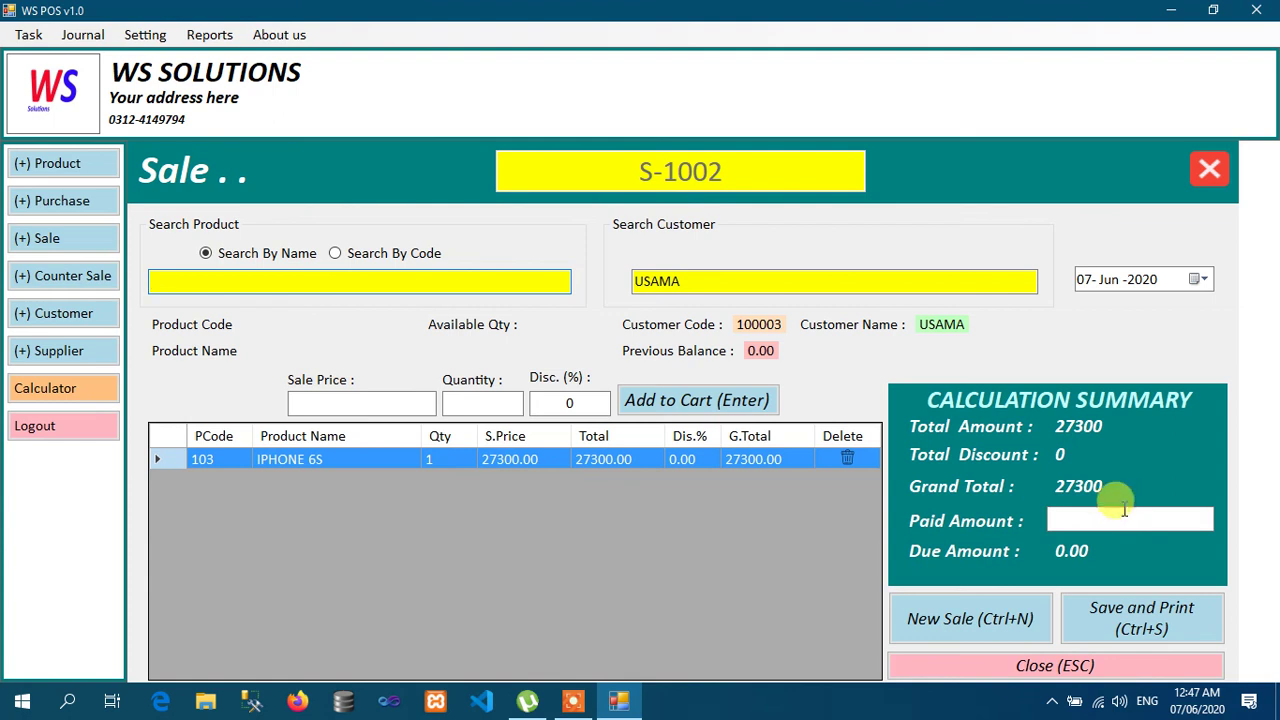
pyautogui.write('0')
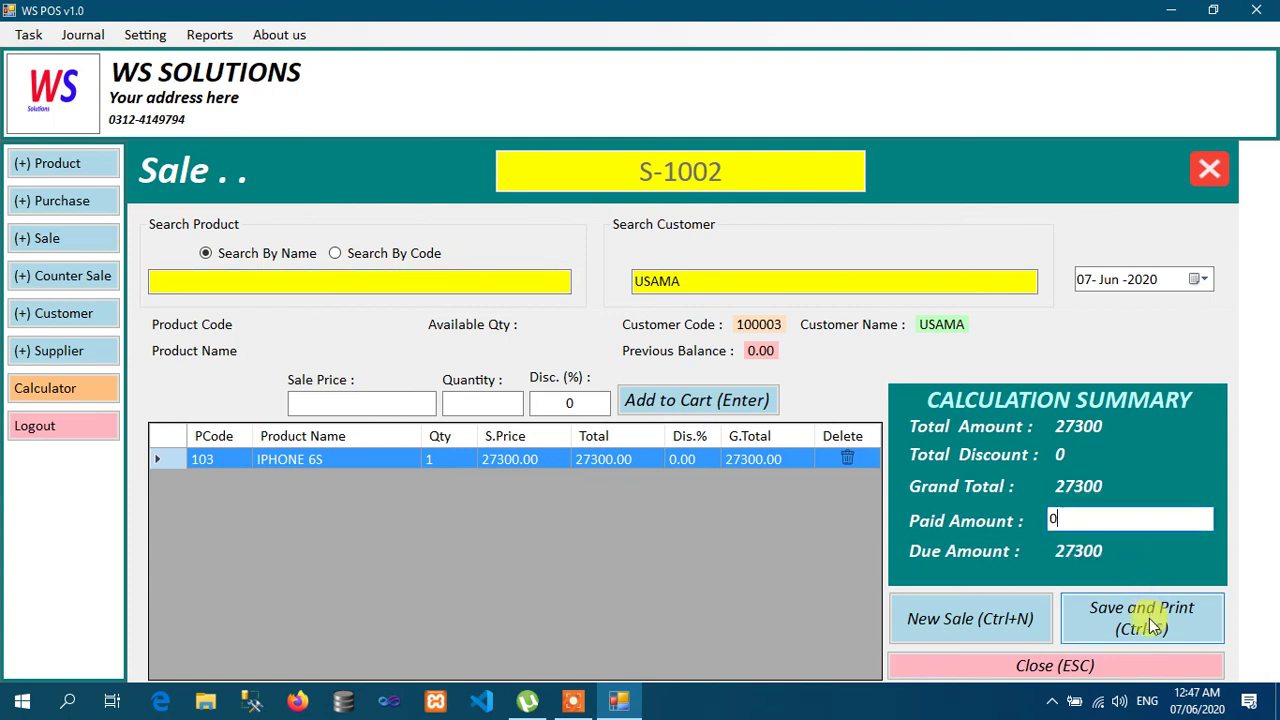
pyautogui.click(1149, 618)
pyautogui.press('Return')
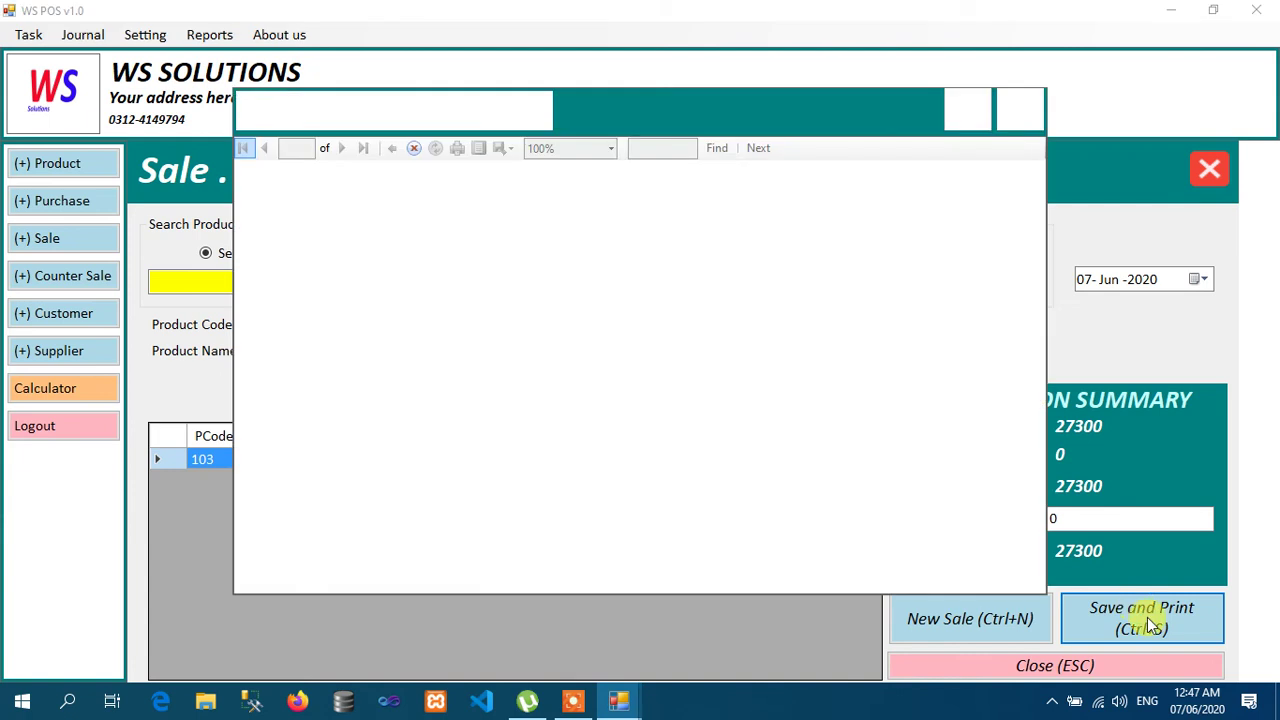
pyautogui.click(1021, 111)
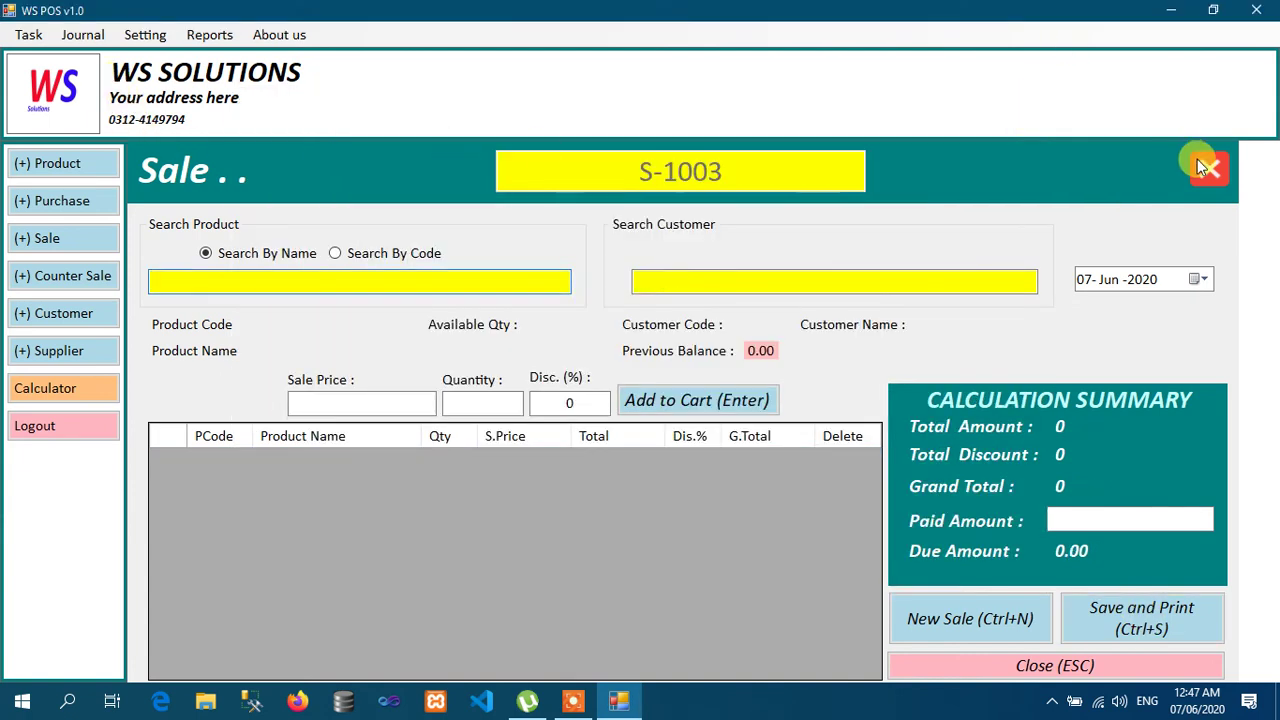
pyautogui.click(1213, 170)
# Step: In Journal's receive-cash form, record 20000 from the customer with remark 'BY C' and save
pyautogui.click(82, 34)
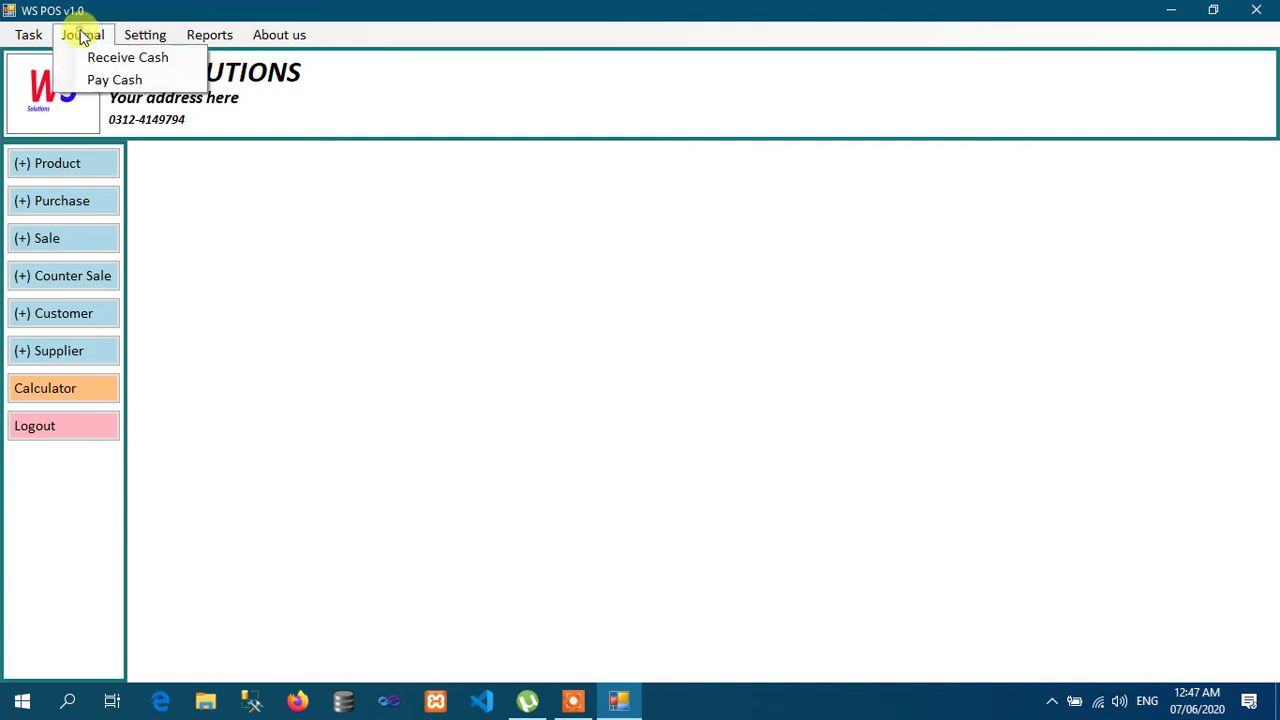
pyautogui.click(95, 57)
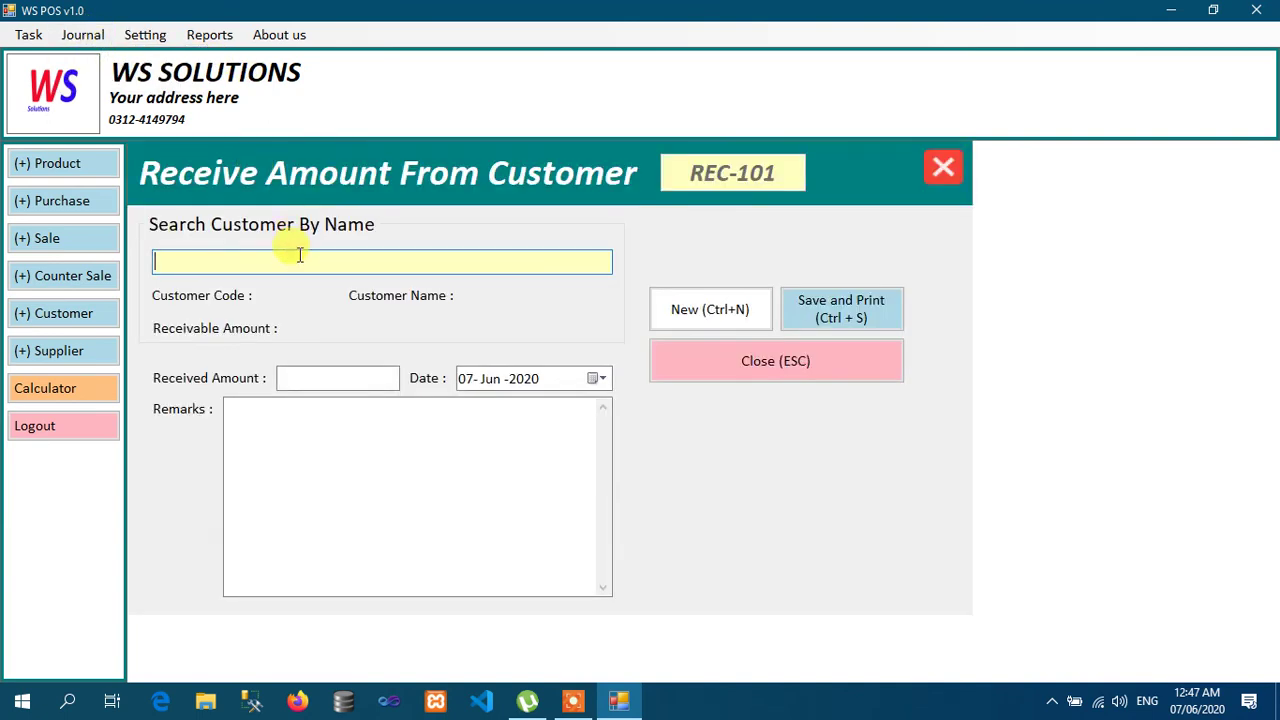
pyautogui.write('USAMA')
pyautogui.press('Down')
pyautogui.press('Return')
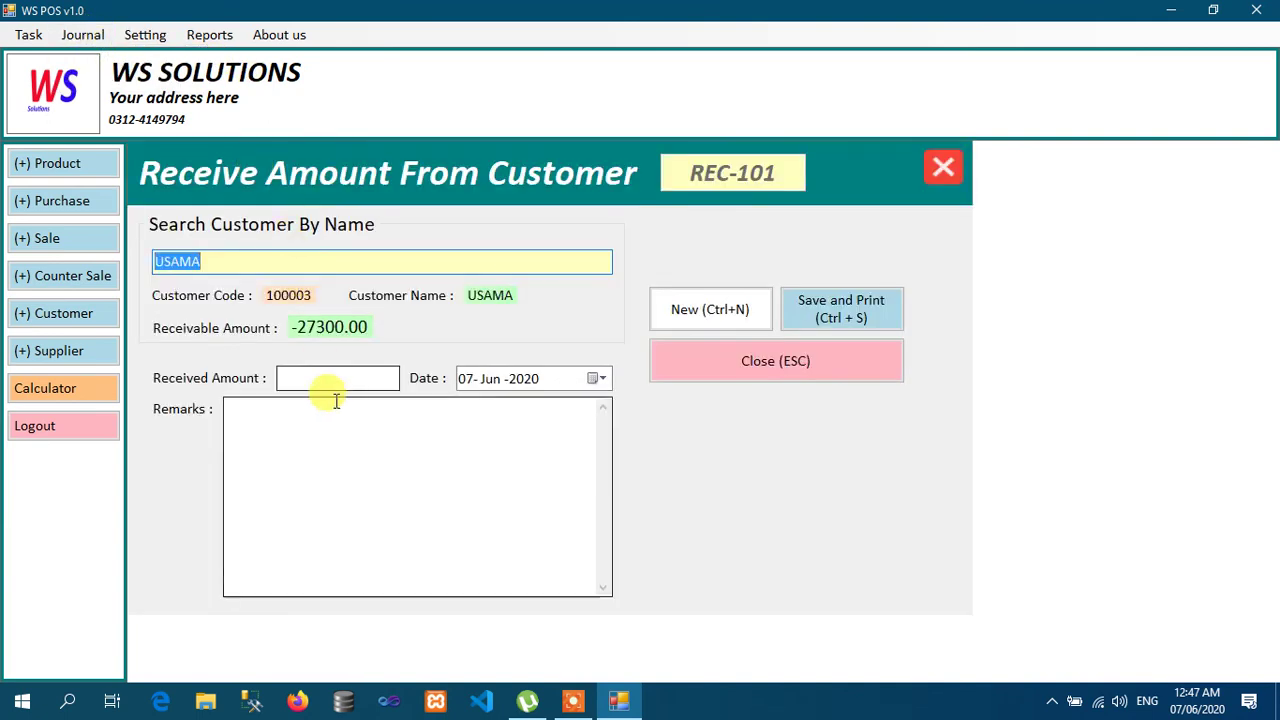
pyautogui.click(342, 376)
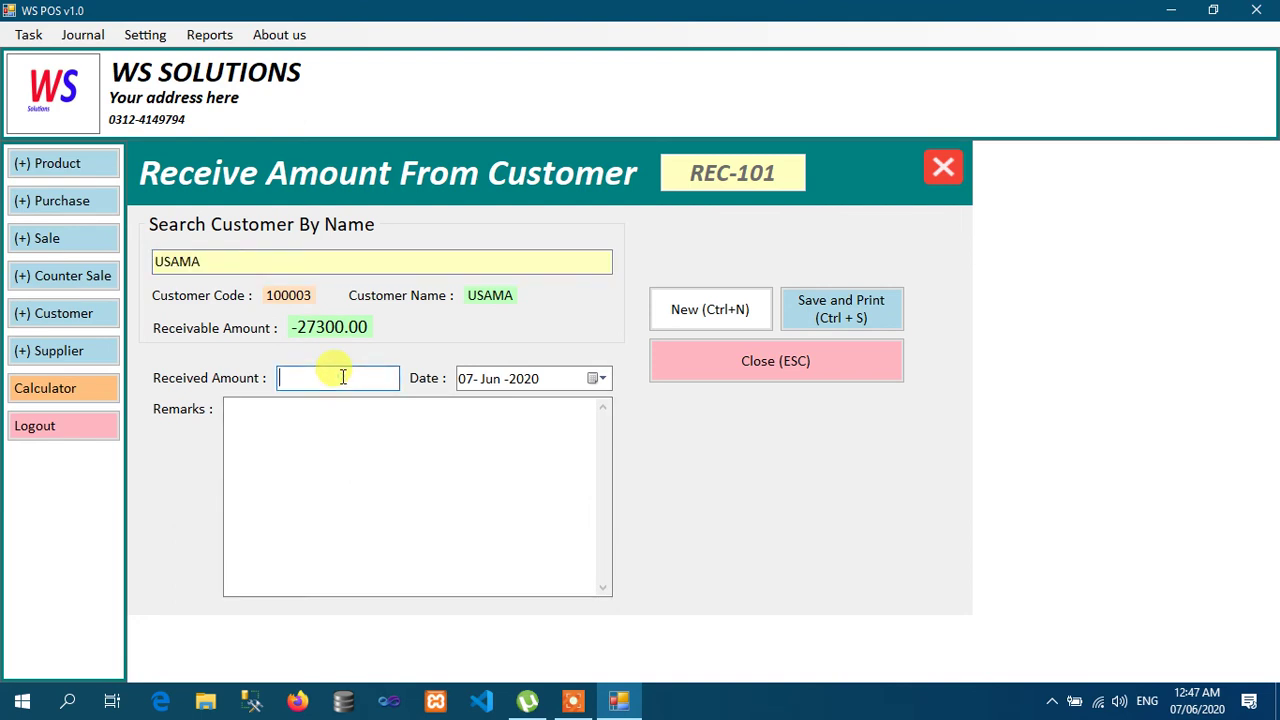
pyautogui.write('20000')
pyautogui.click(334, 411)
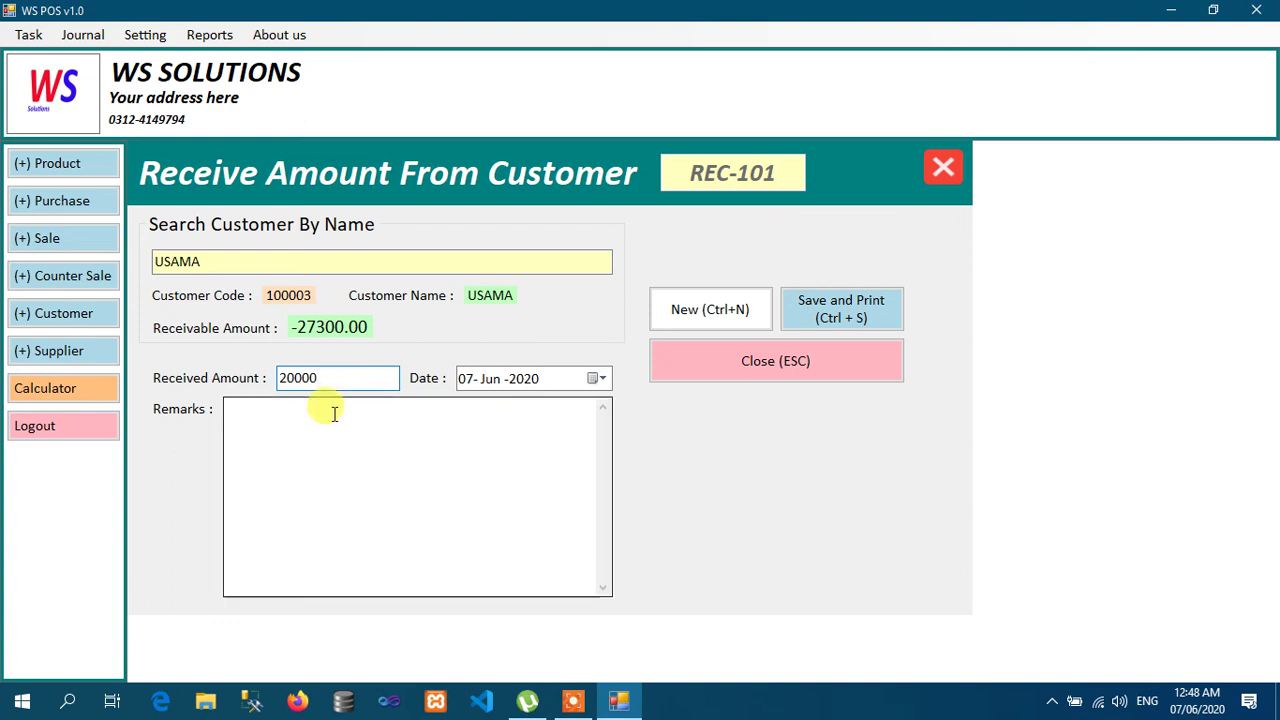
pyautogui.write('BY CASH')
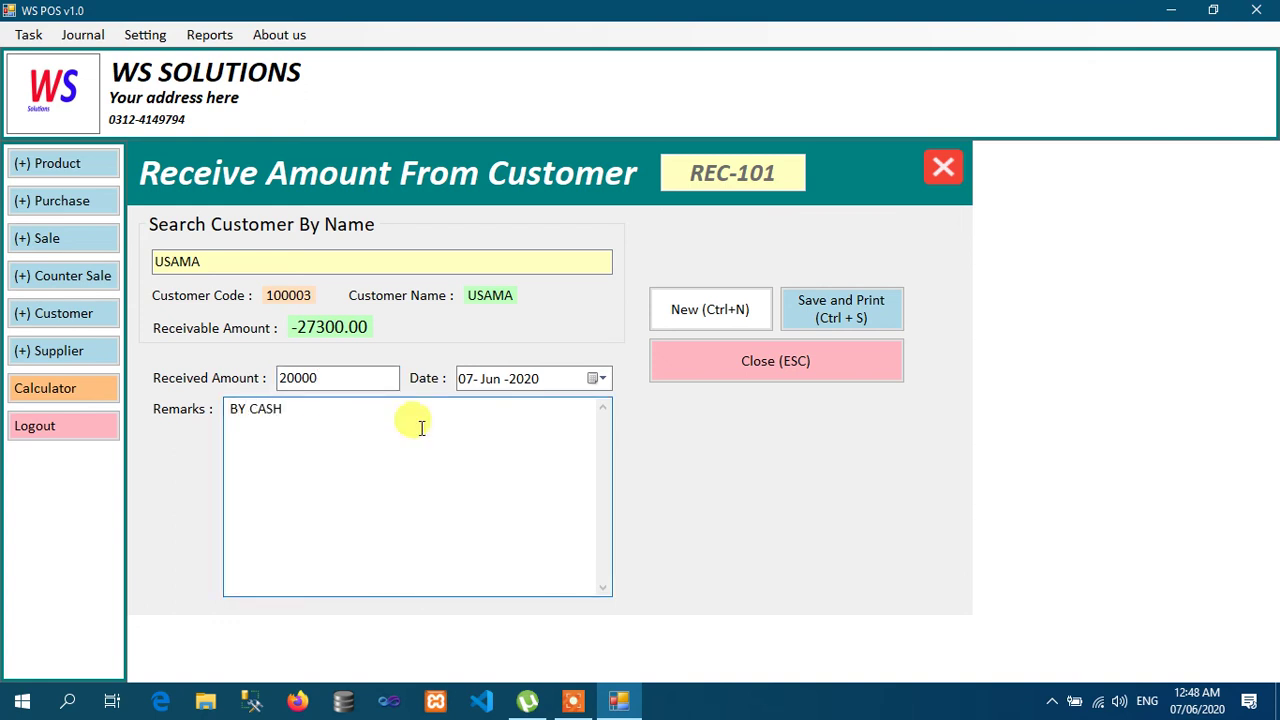
pyautogui.click(877, 317)
pyautogui.press('Return')
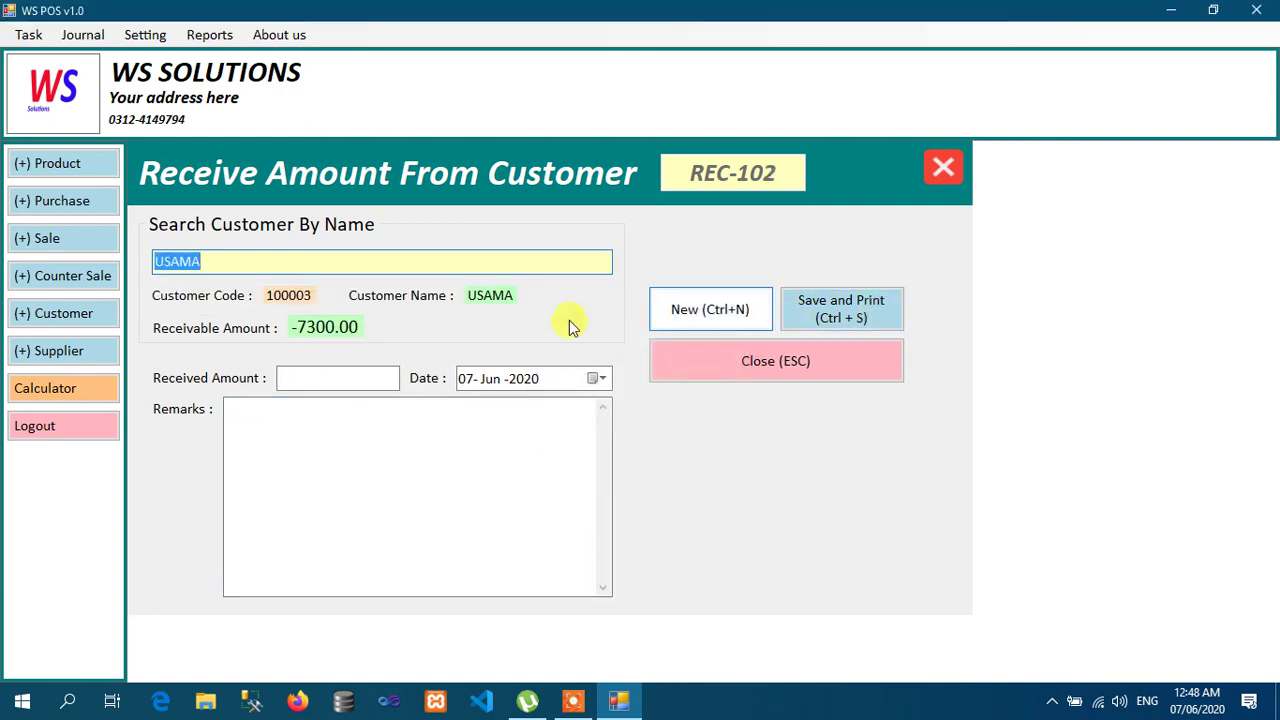
# Step: Record a 7000 receipt with remark 'ONLINE' and save it as REC-102
pyautogui.click(359, 375)
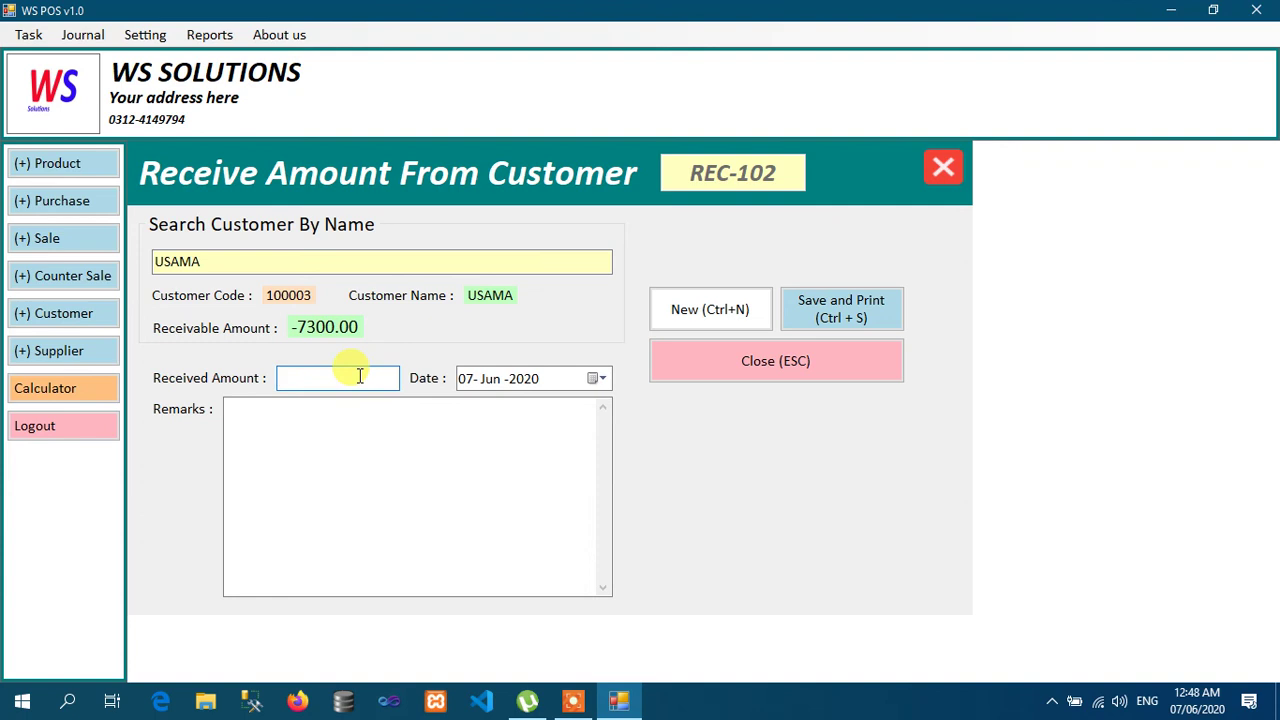
pyautogui.write('7000')
pyautogui.click(314, 403)
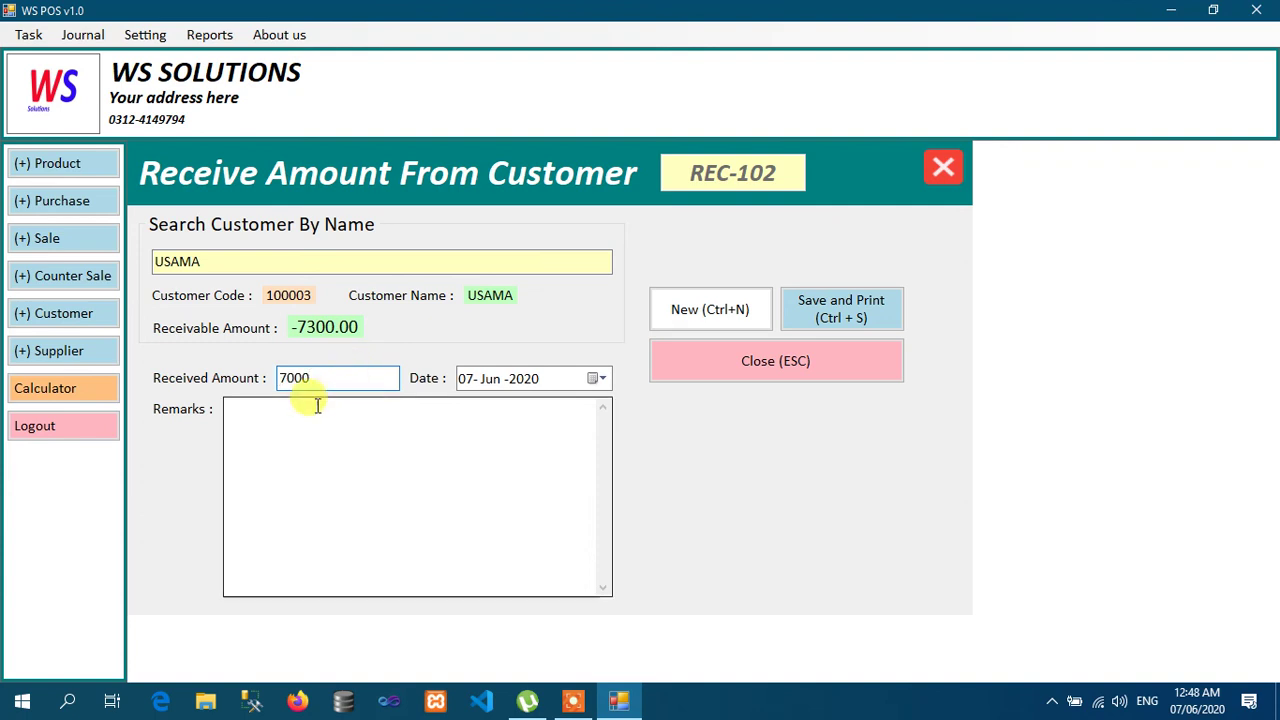
pyautogui.write('ONLINE BANKING')
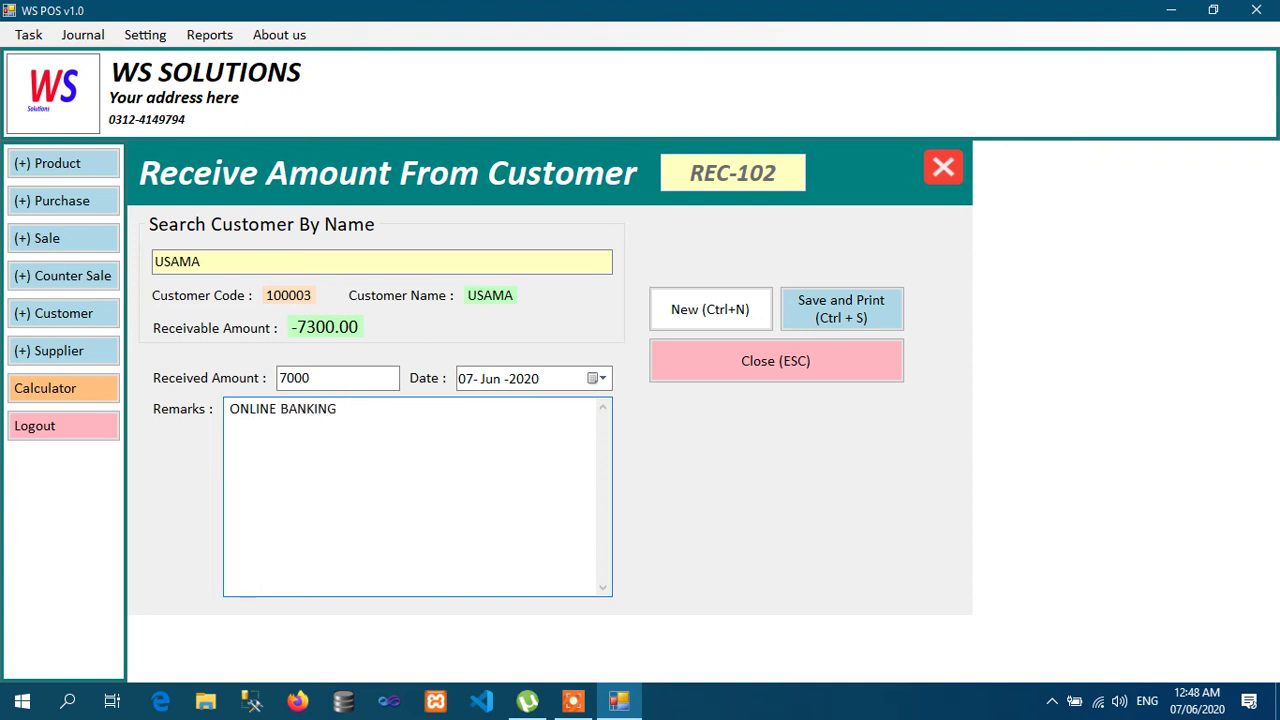
pyautogui.click(820, 310)
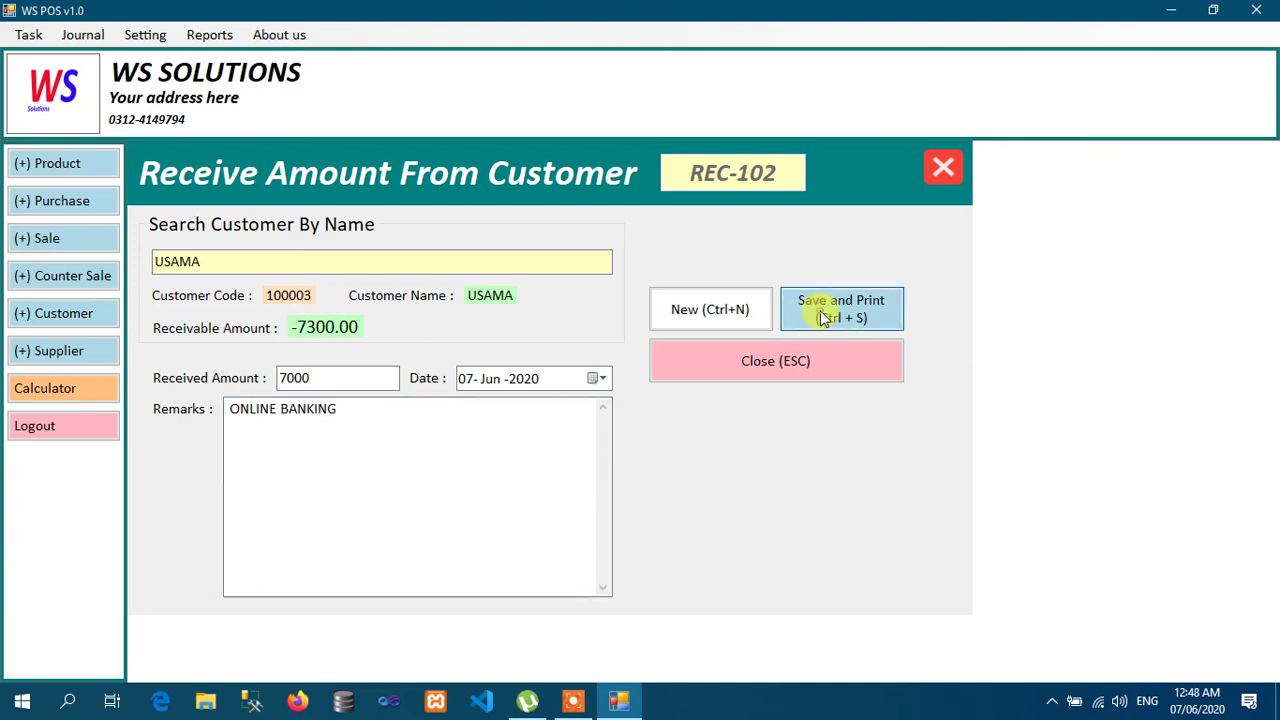
# Step: Reselect the customer to confirm the -300.00 balance, then close the receive form
pyautogui.write('usama')
pyautogui.press('Down')
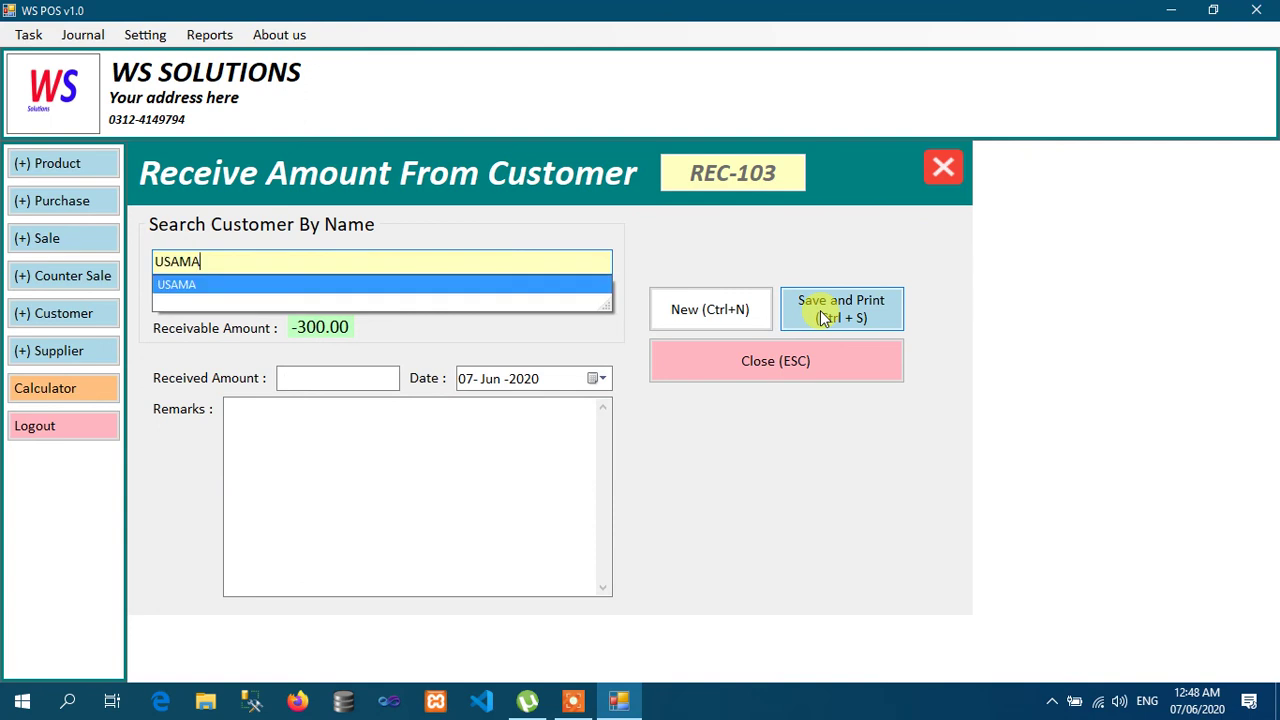
pyautogui.press('Return')
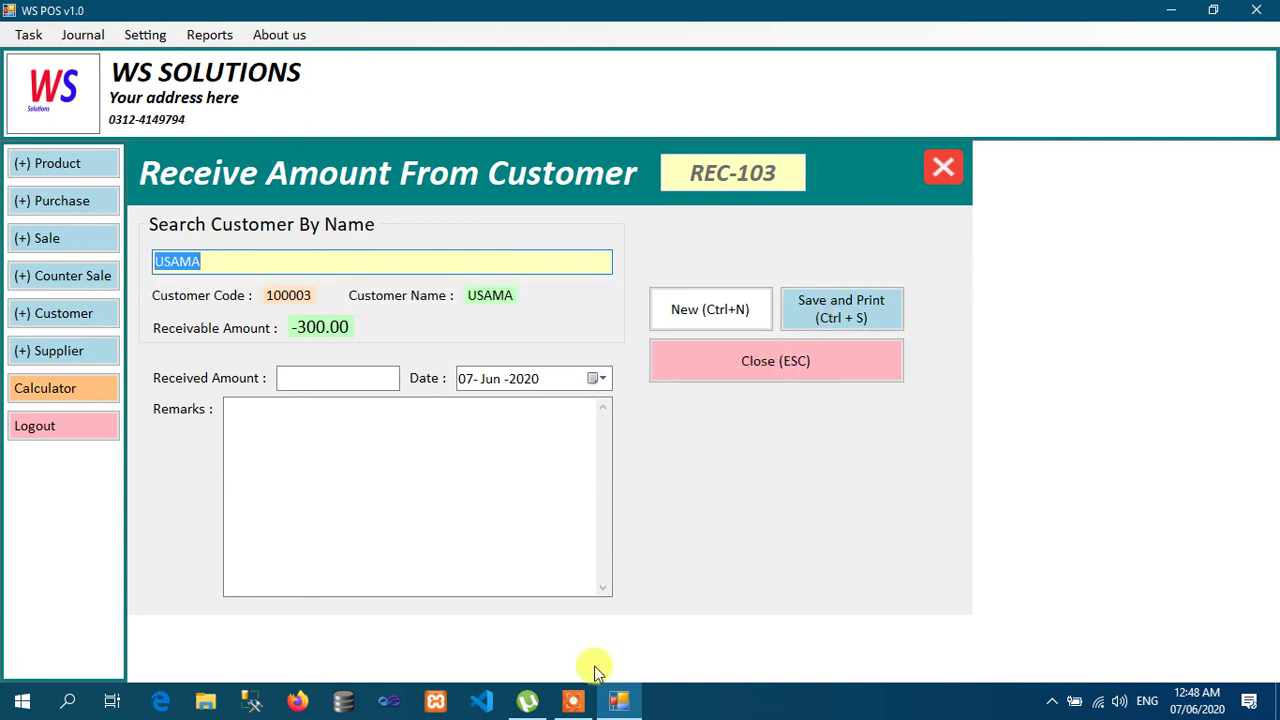
pyautogui.click(574, 701)
pyautogui.click(682, 674)
pyautogui.click(700, 674)
pyautogui.click(1188, 632)
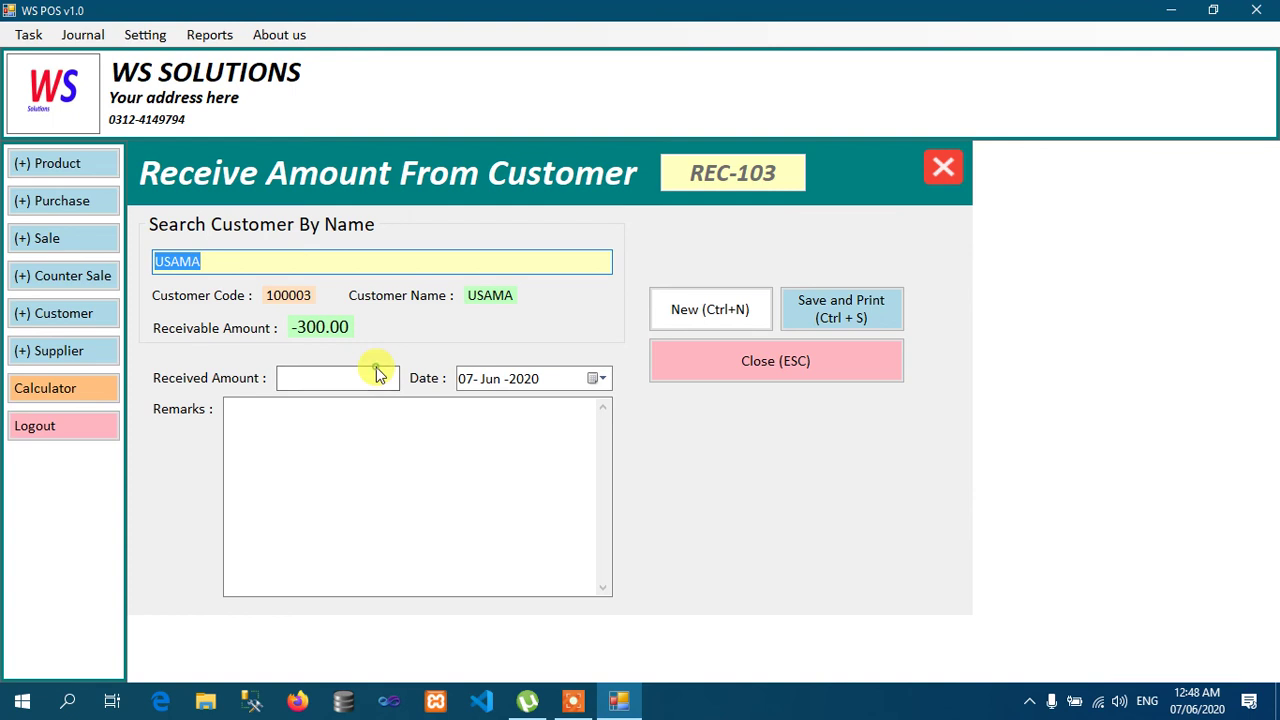
pyautogui.click(773, 363)
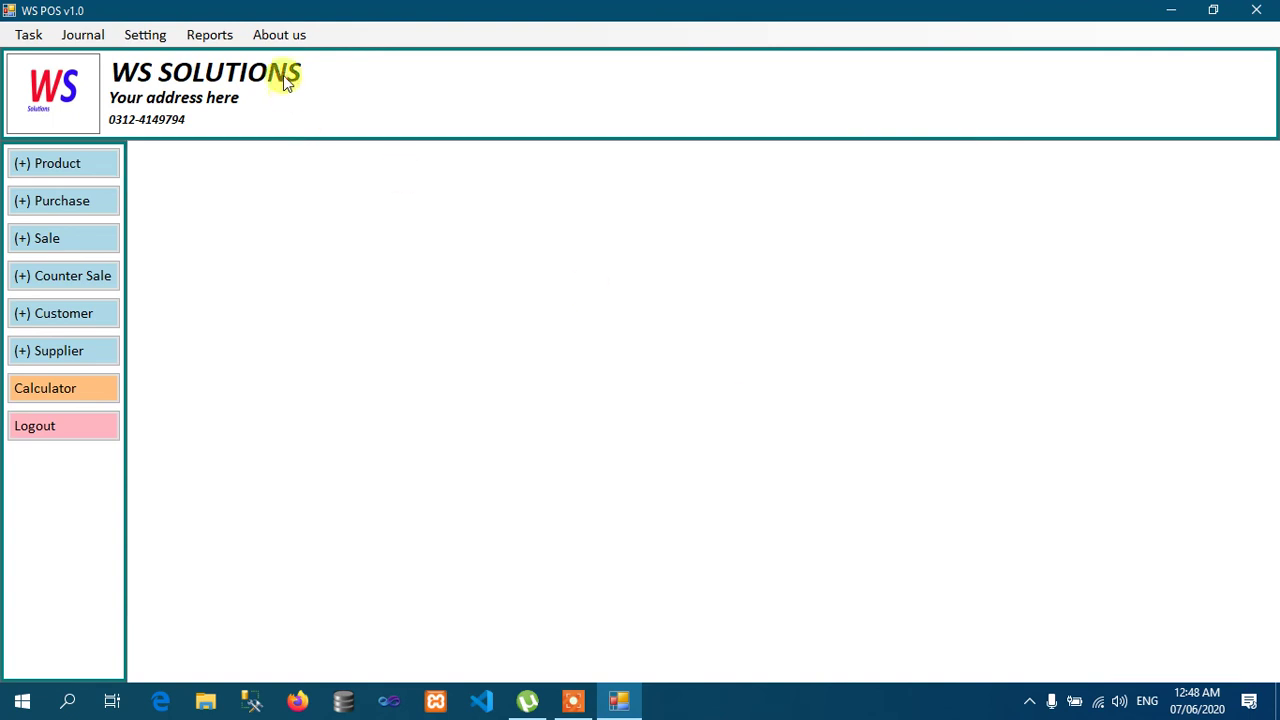
# Step: Print the customer's ledger from Reports > Ledger > Customer to PDF
pyautogui.click(209, 34)
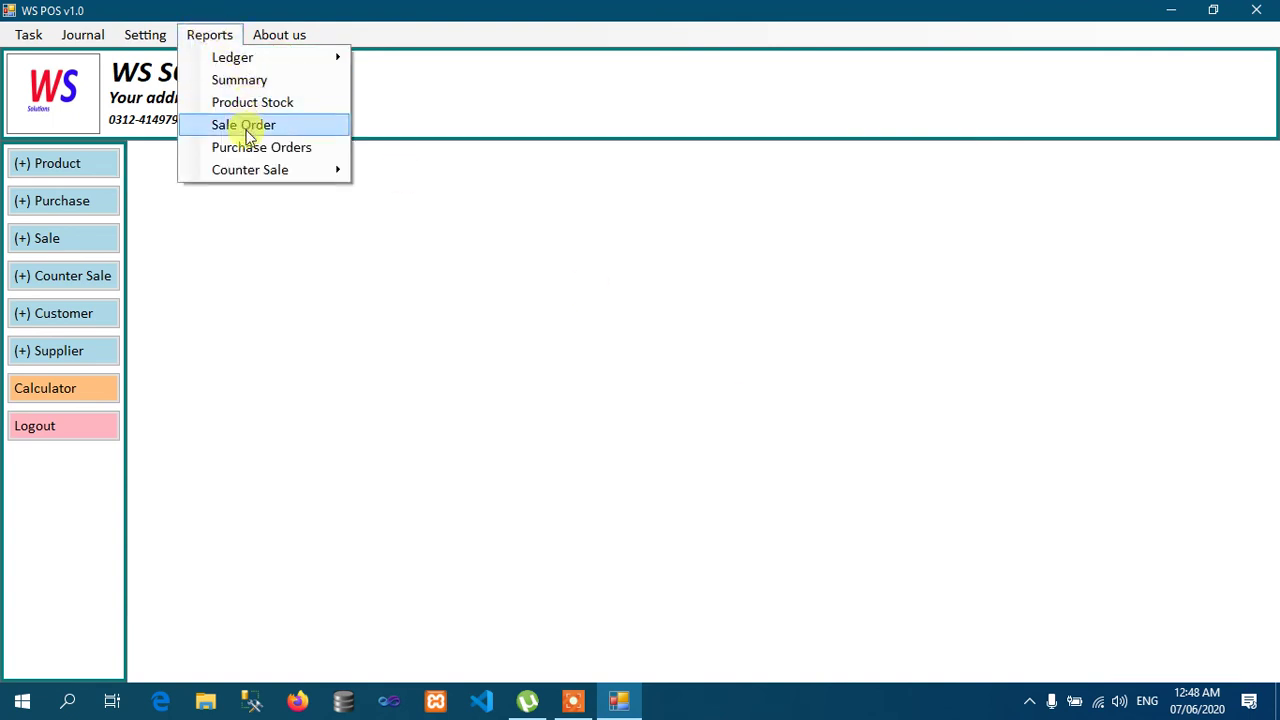
pyautogui.moveTo(247, 62)
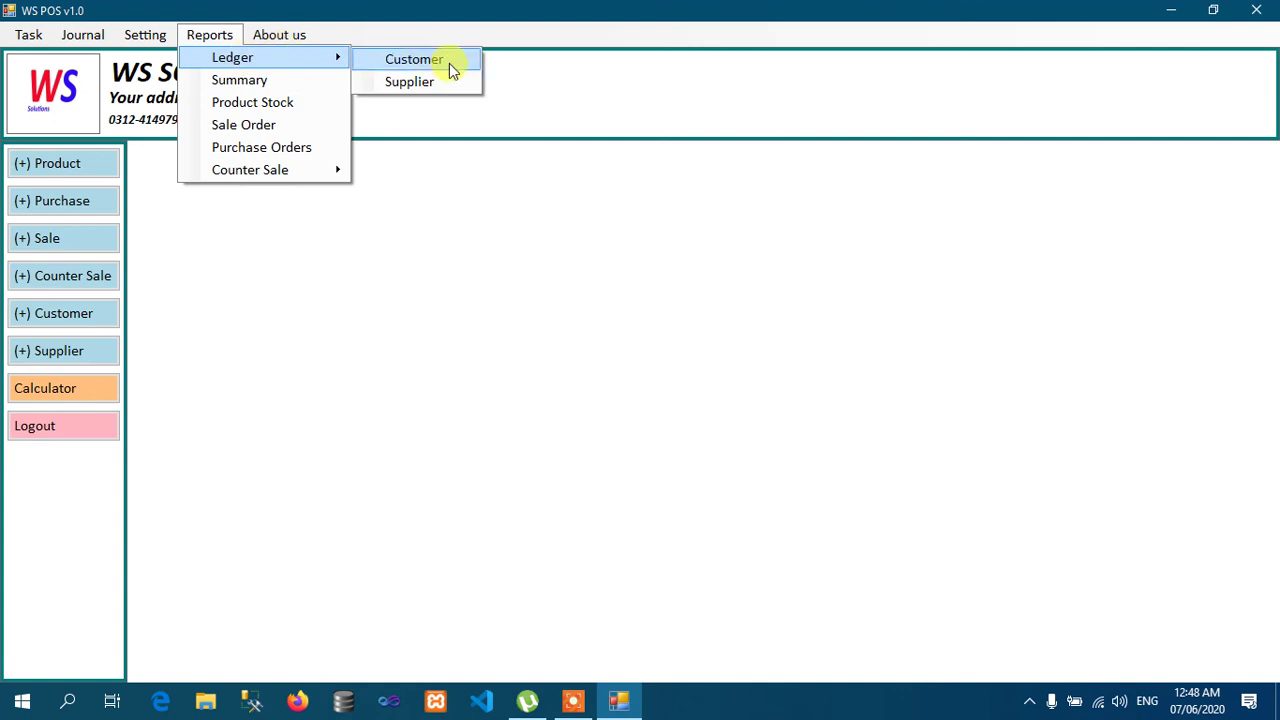
pyautogui.click(449, 63)
pyautogui.write('u')
pyautogui.press('Down')
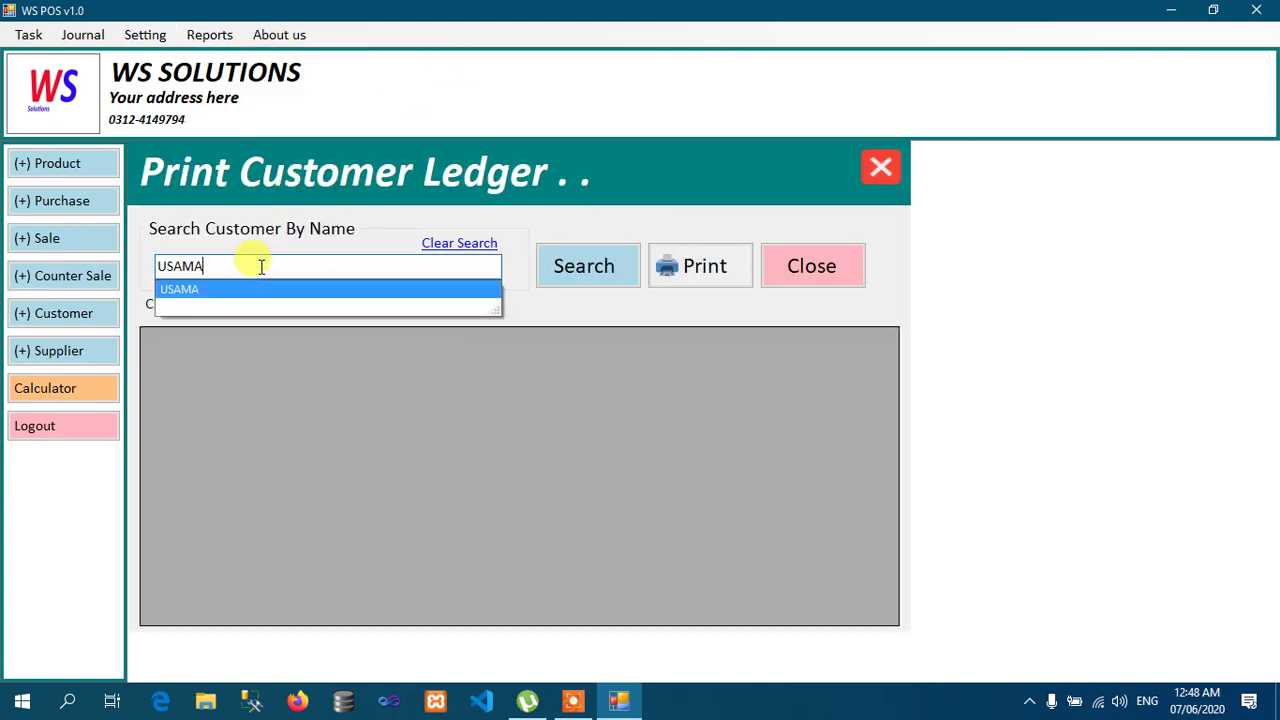
pyautogui.press('Return')
pyautogui.click(686, 270)
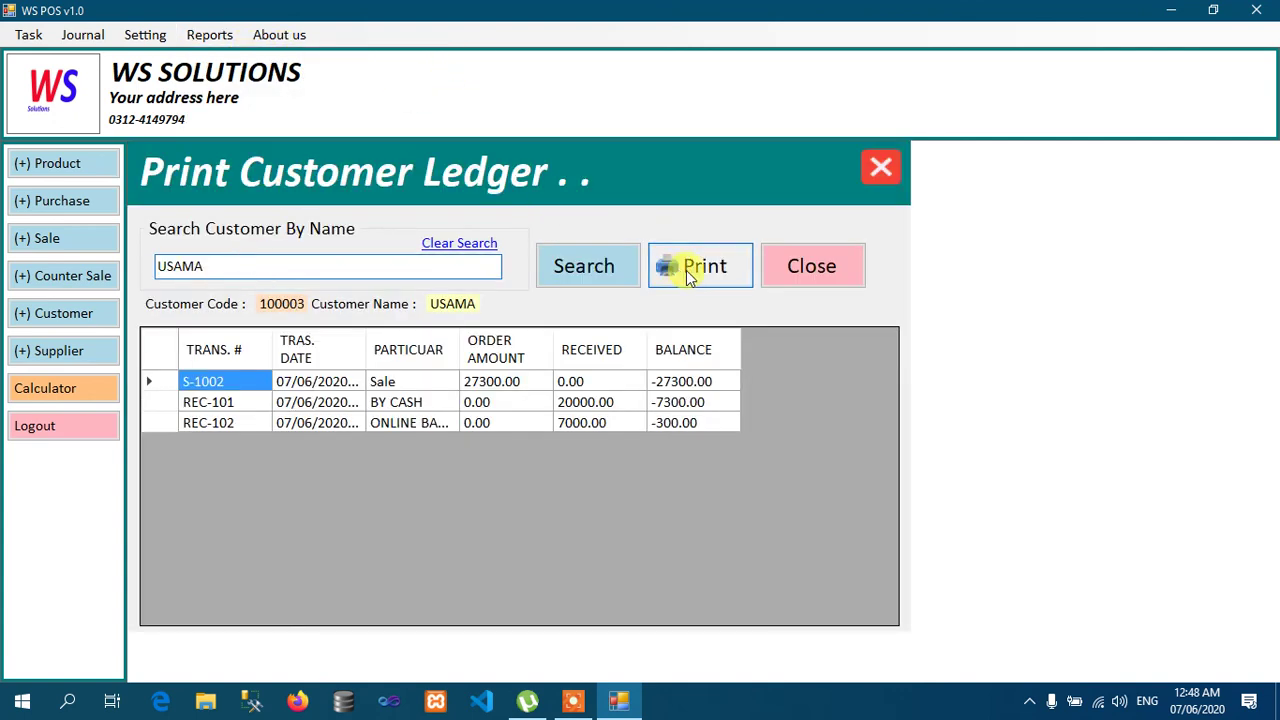
pyautogui.click(715, 415)
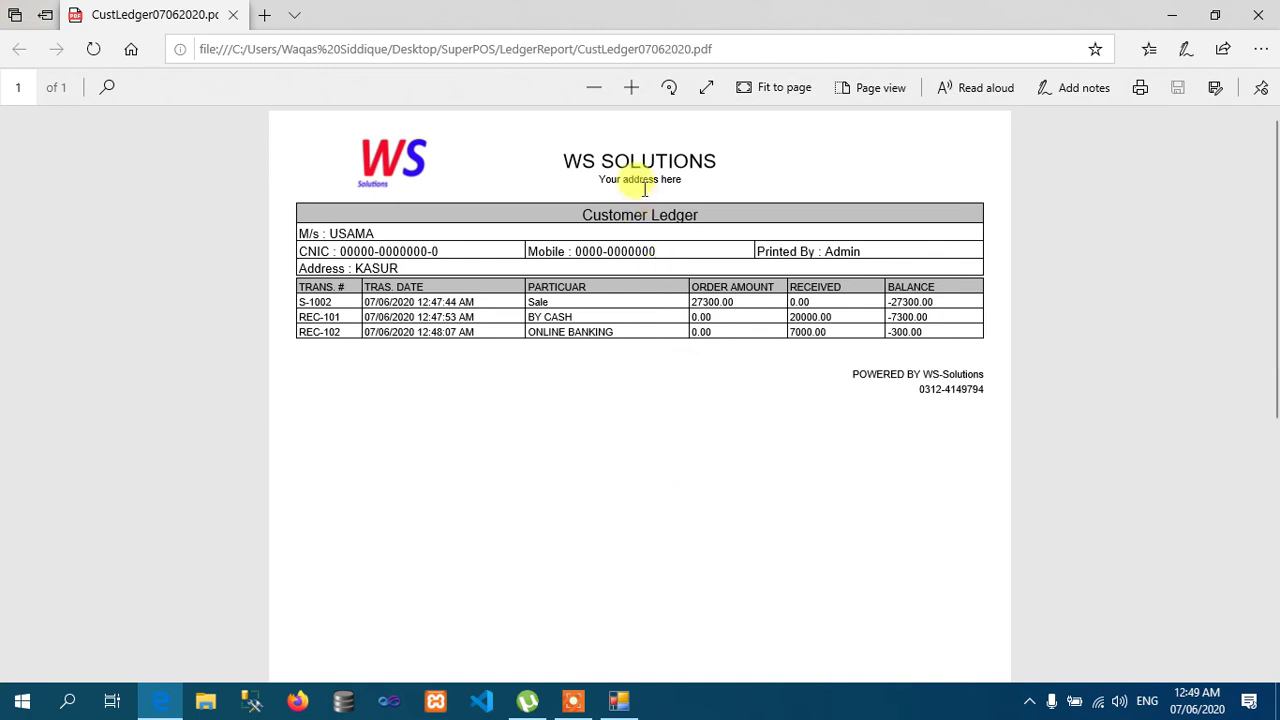
# Step: Zoom into the customer ledger PDF, scroll back to the top, and close Edge
pyautogui.click(624, 95)
pyautogui.click(623, 94)
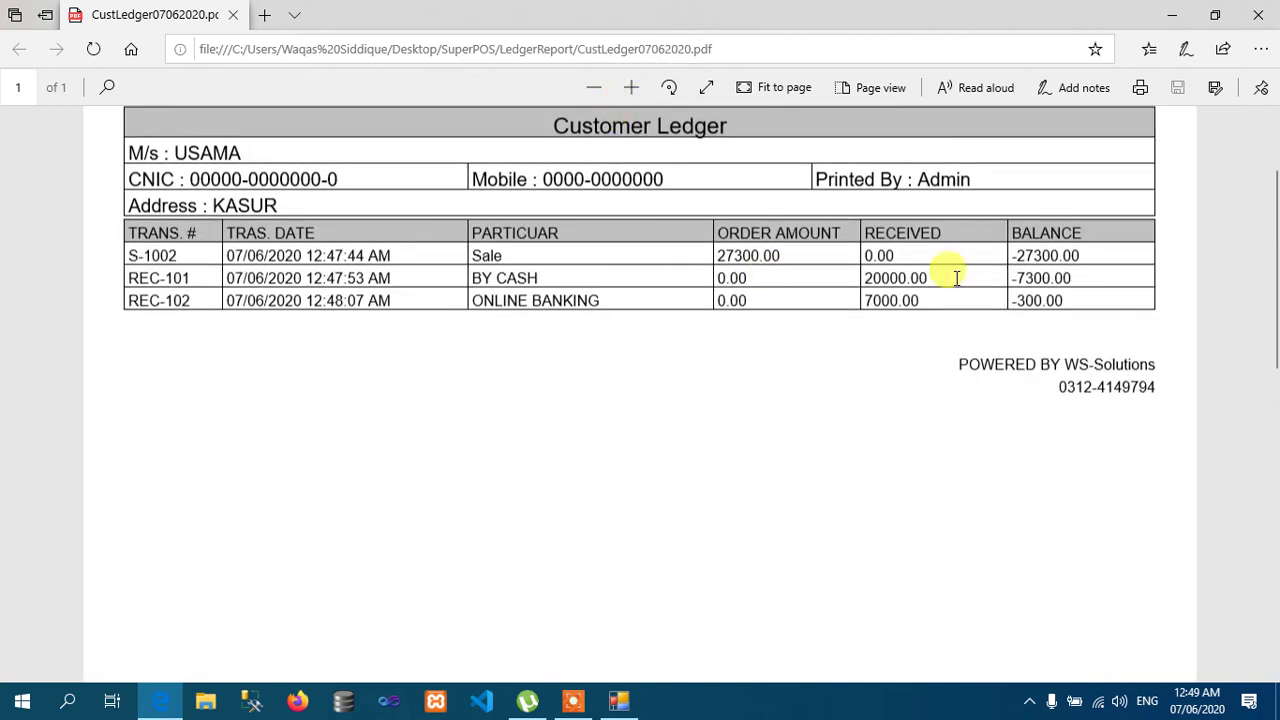
pyautogui.moveTo(1271, 243); pyautogui.dragTo(1269, 200)
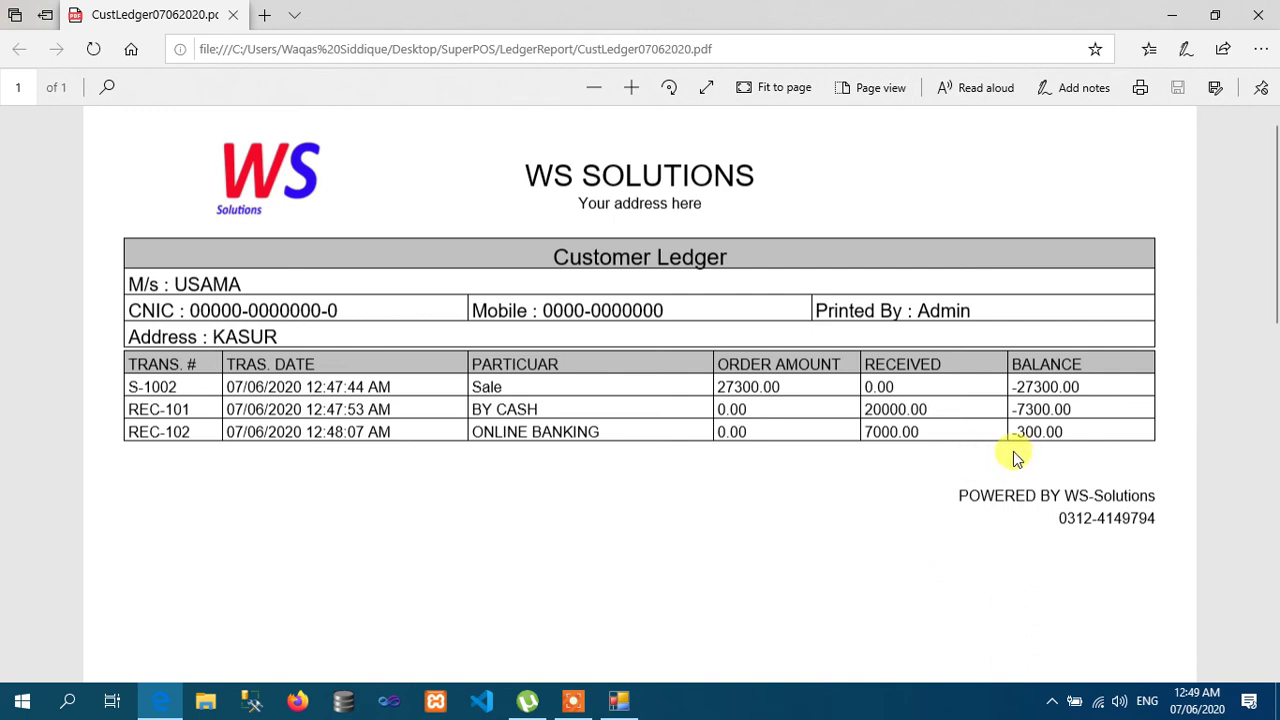
pyautogui.click(1258, 14)
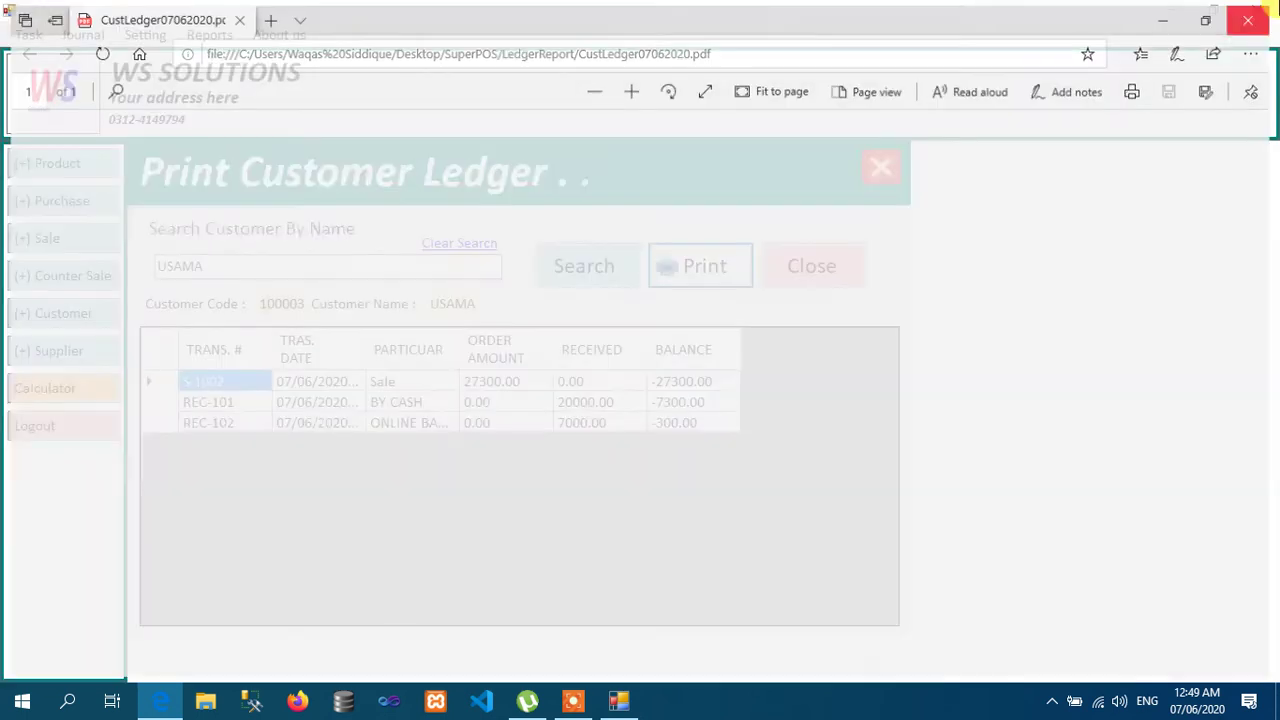
# Step: Close the customer ledger and print the supplier's ledger from Reports > Ledger > Supplier to PDF
pyautogui.click(809, 277)
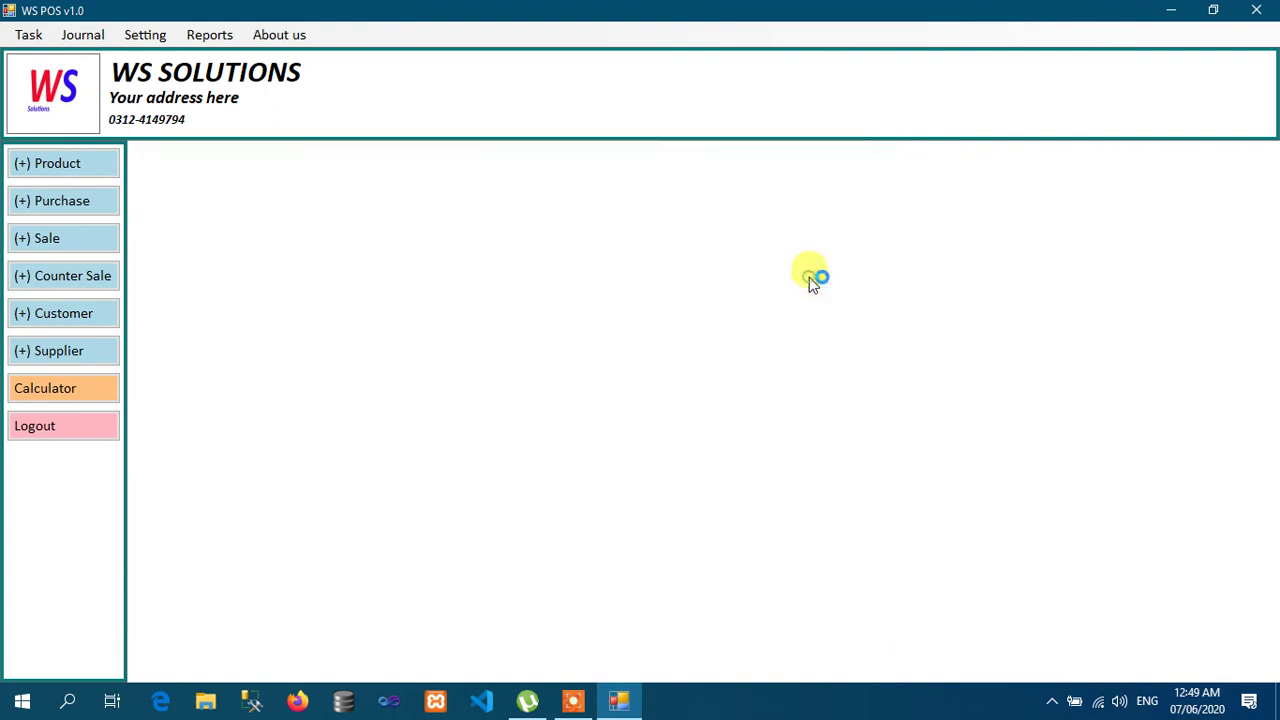
pyautogui.click(205, 40)
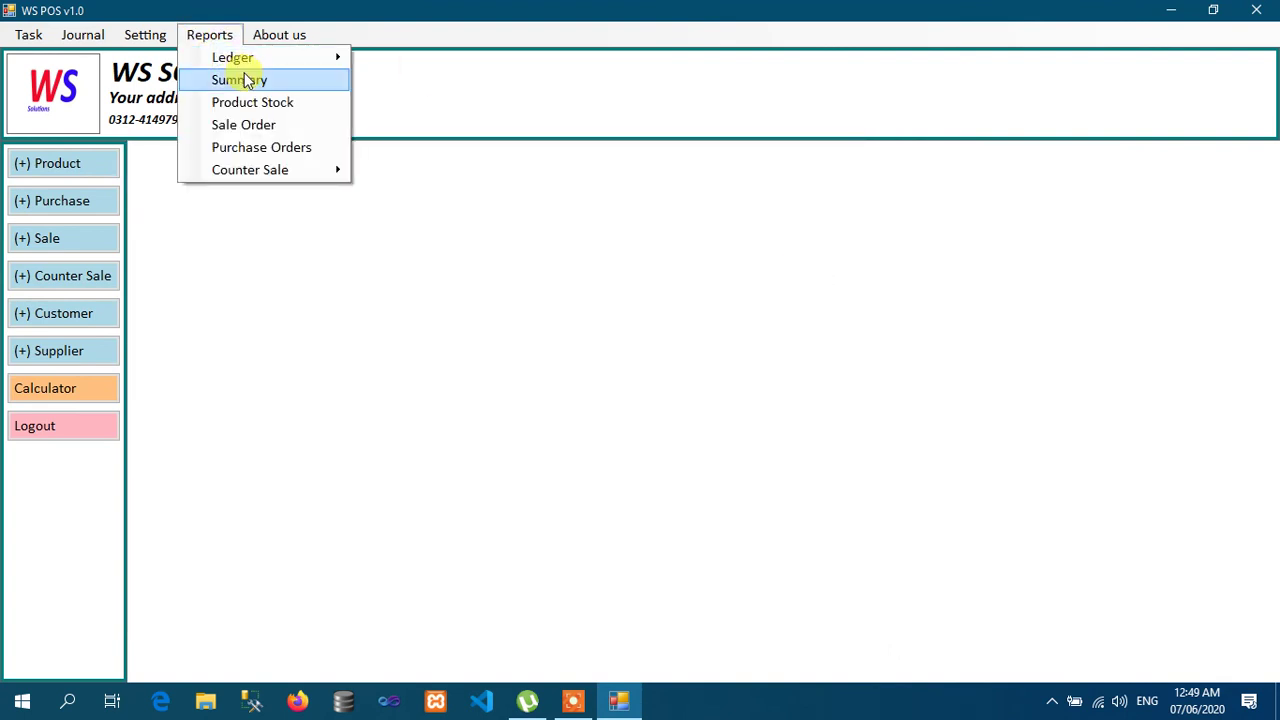
pyautogui.moveTo(283, 63)
pyautogui.click(392, 84)
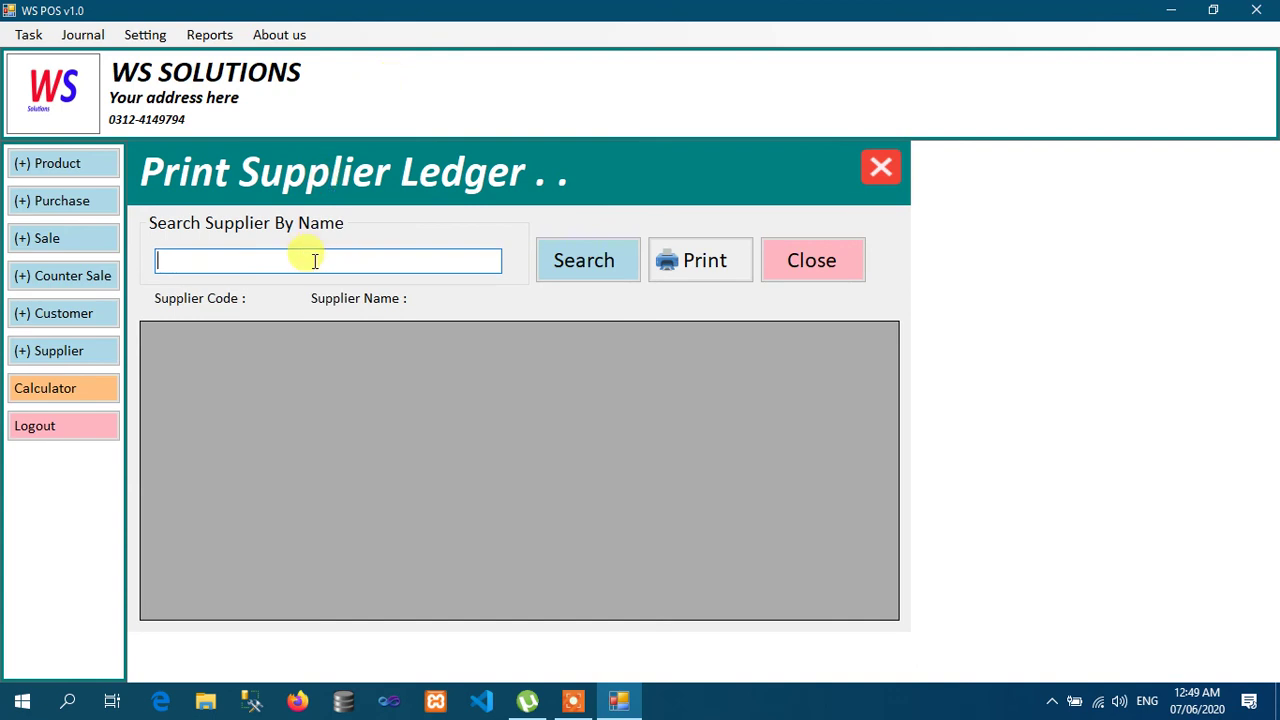
pyautogui.write('M NAEEM')
pyautogui.press('Return')
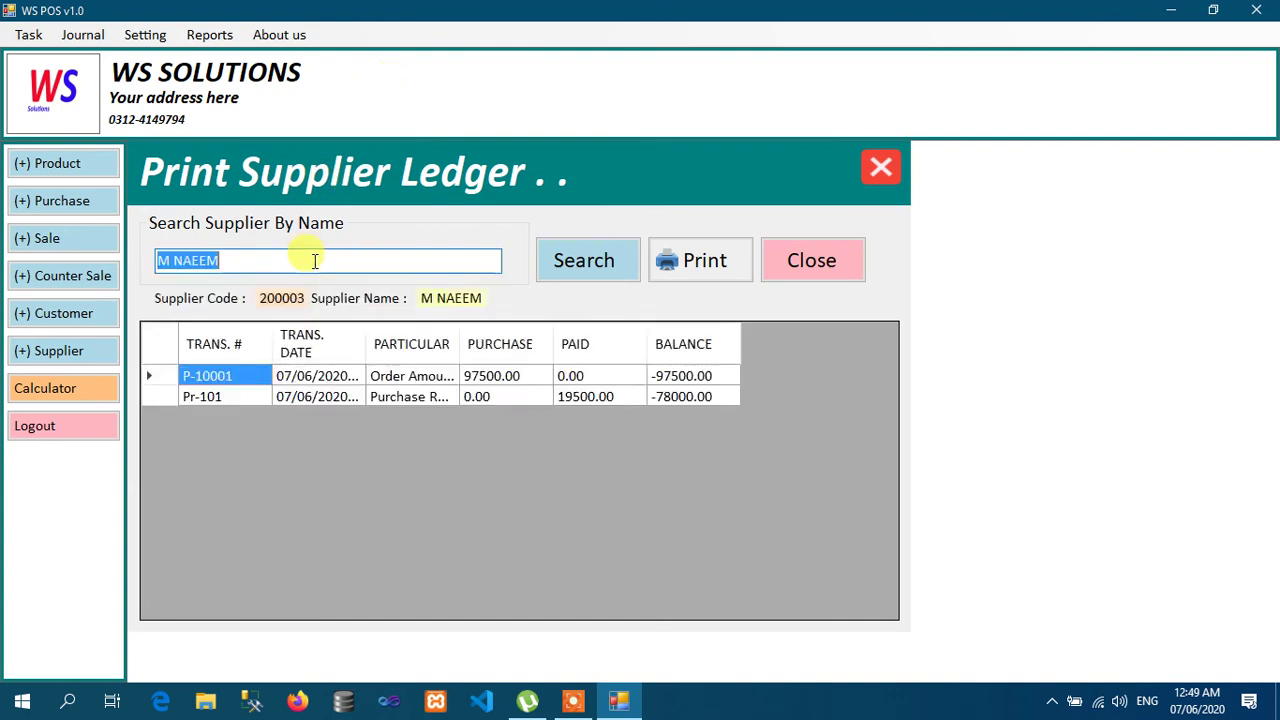
pyautogui.click(714, 250)
pyautogui.press('Return')
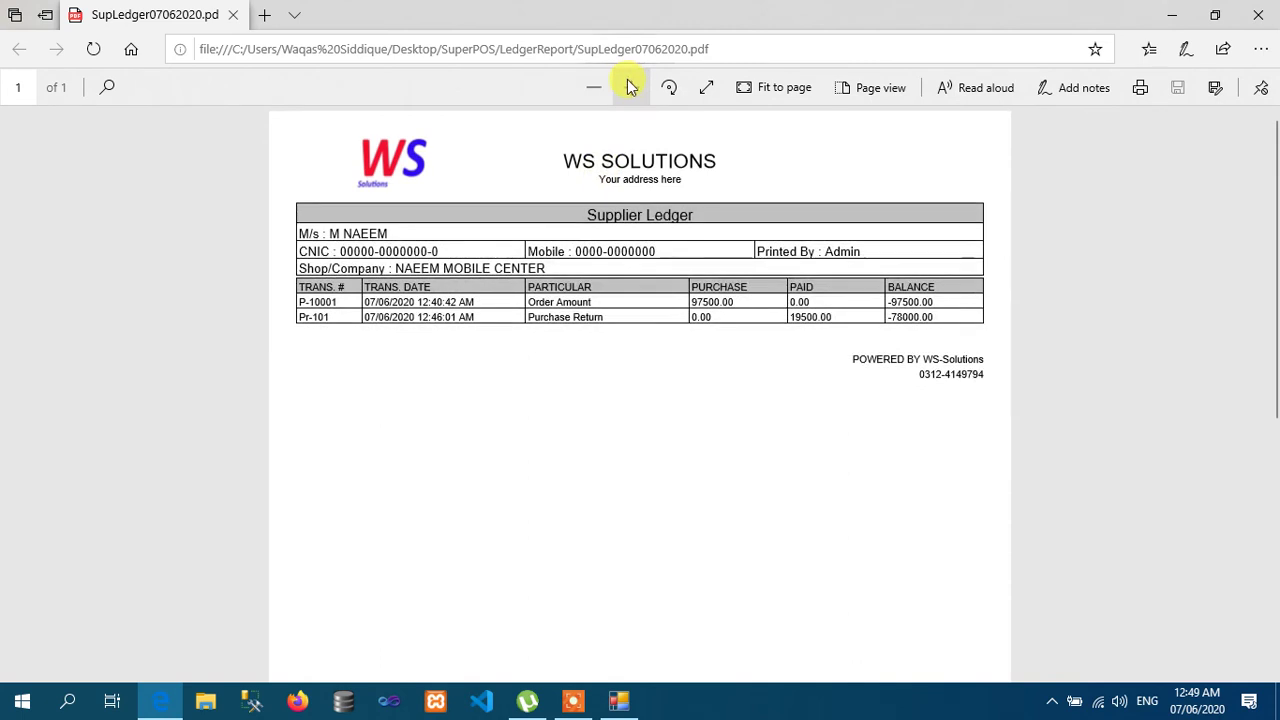
# Step: Zoom into the supplier ledger PDF, check the 19500 paid amount, then close Edge
pyautogui.click(631, 87)
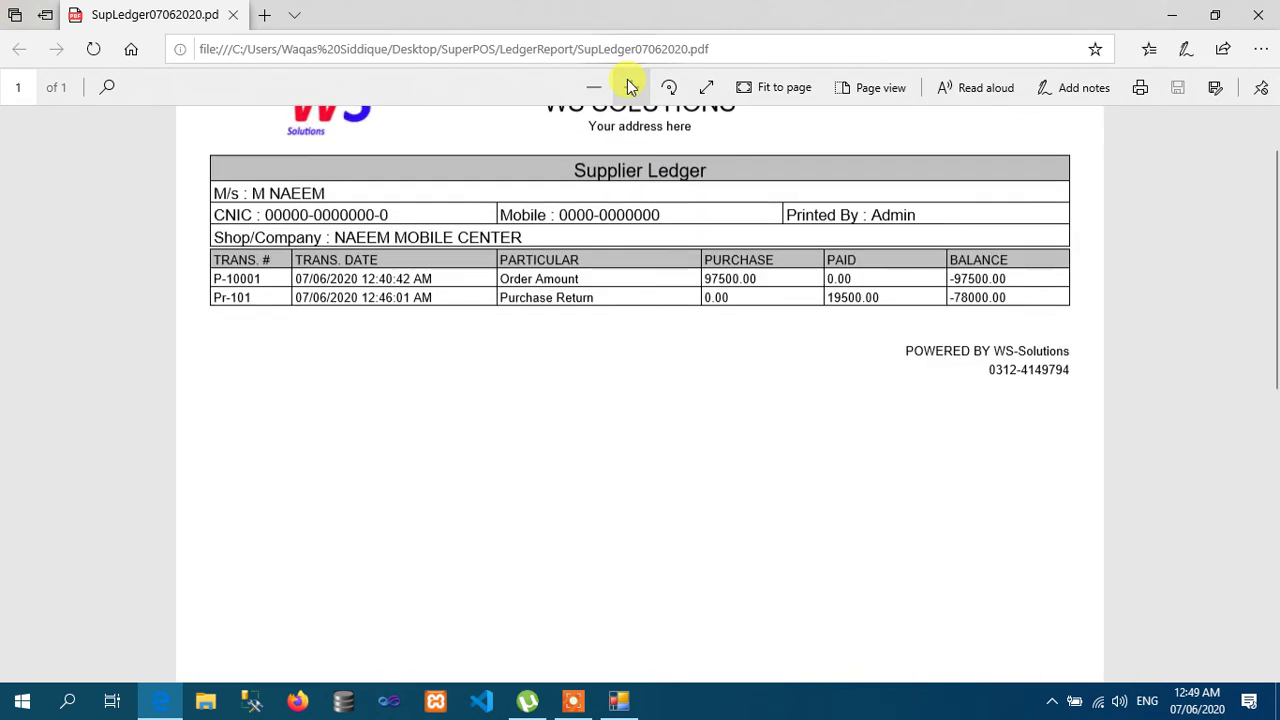
pyautogui.click(631, 87)
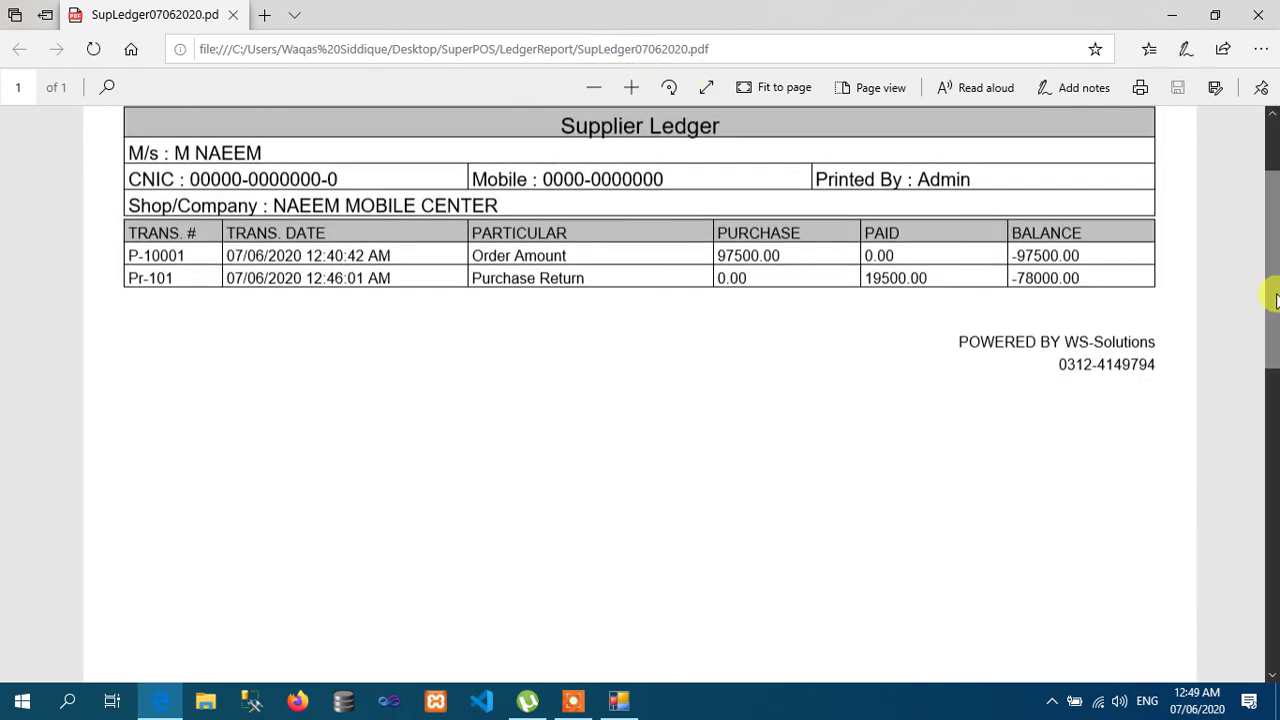
pyautogui.moveTo(1274, 300); pyautogui.dragTo(1268, 251)
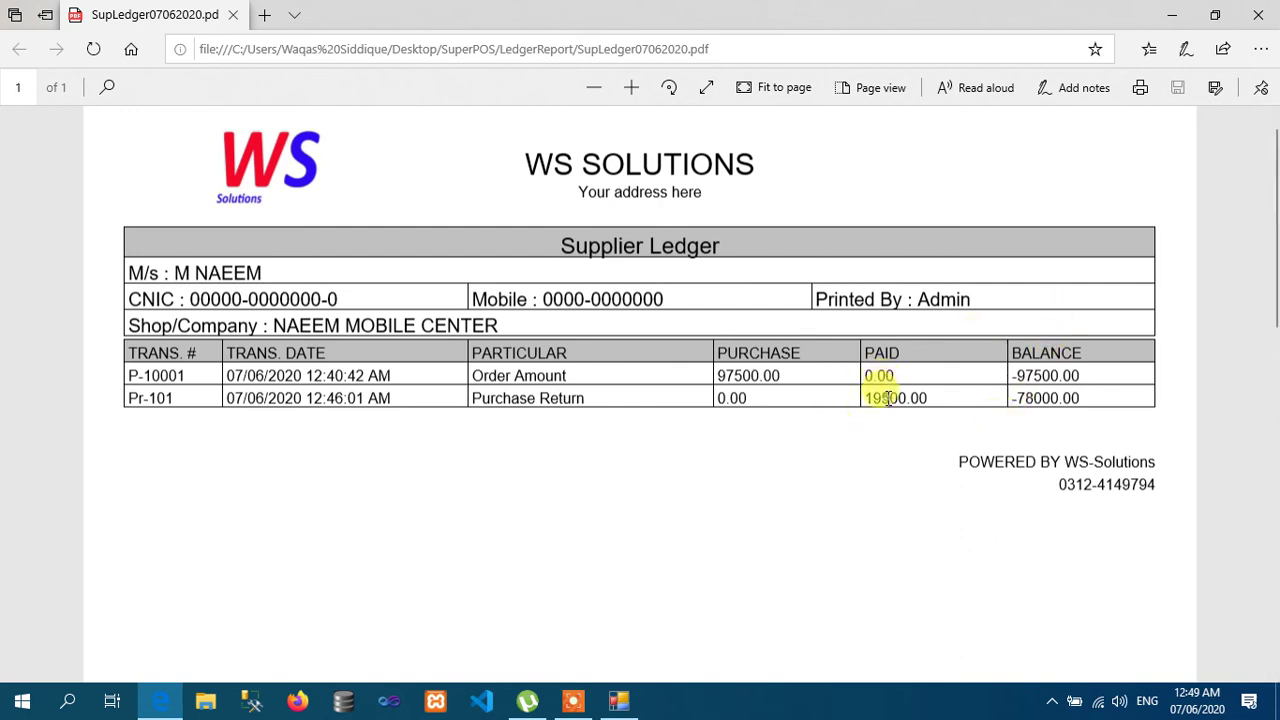
pyautogui.doubleClick(887, 398)
pyautogui.click(737, 369)
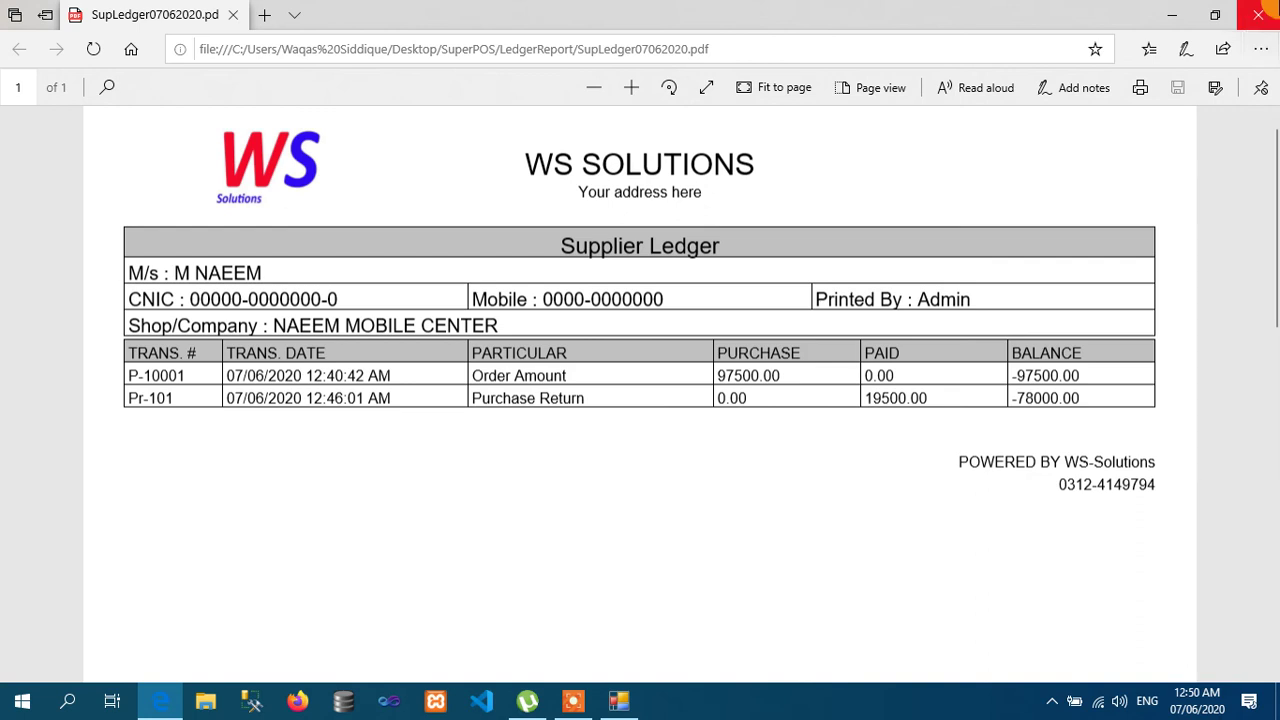
pyautogui.click(1258, 14)
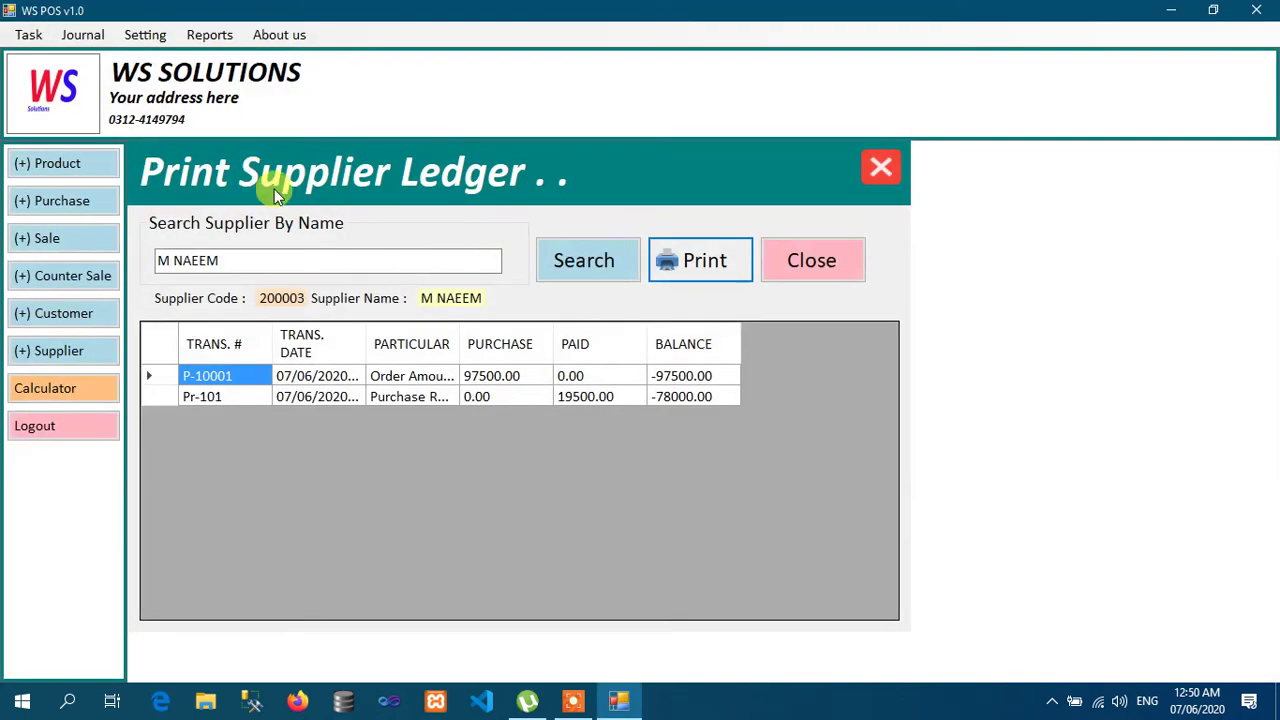
# Step: Close the supplier ledger and open Journal > Pay Cash for the supplier
pyautogui.click(817, 263)
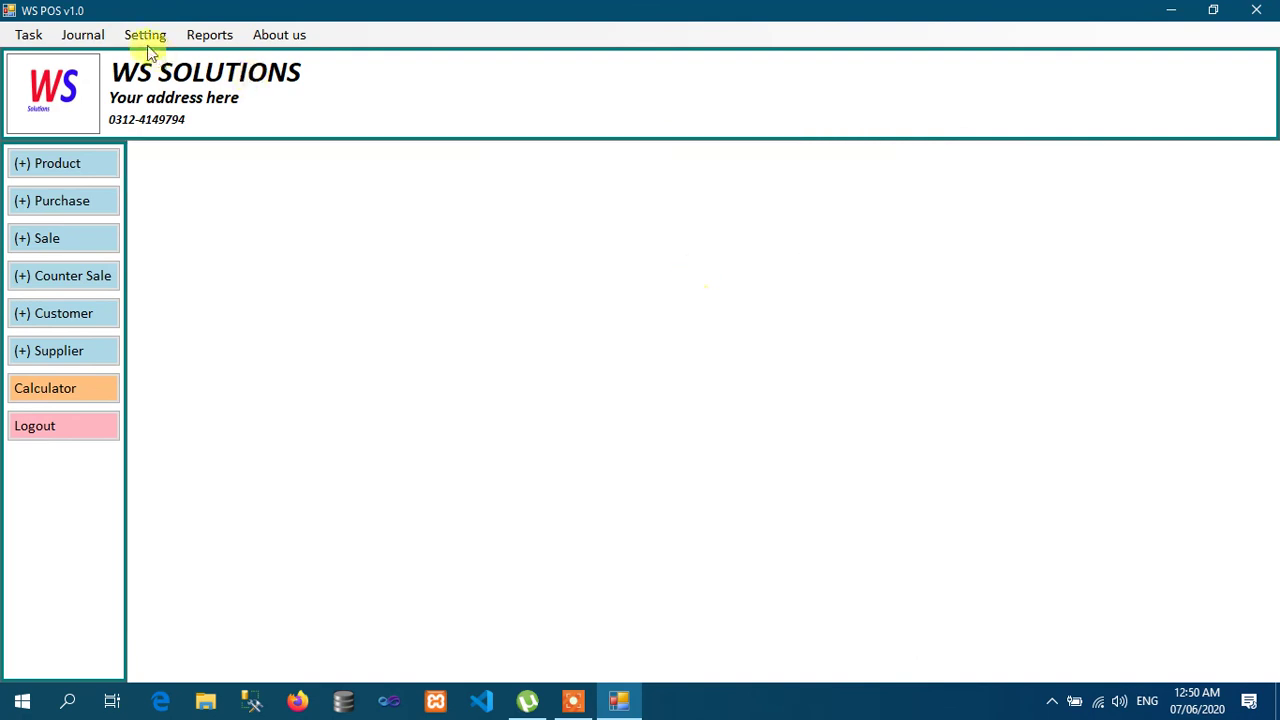
pyautogui.click(82, 34)
pyautogui.click(93, 82)
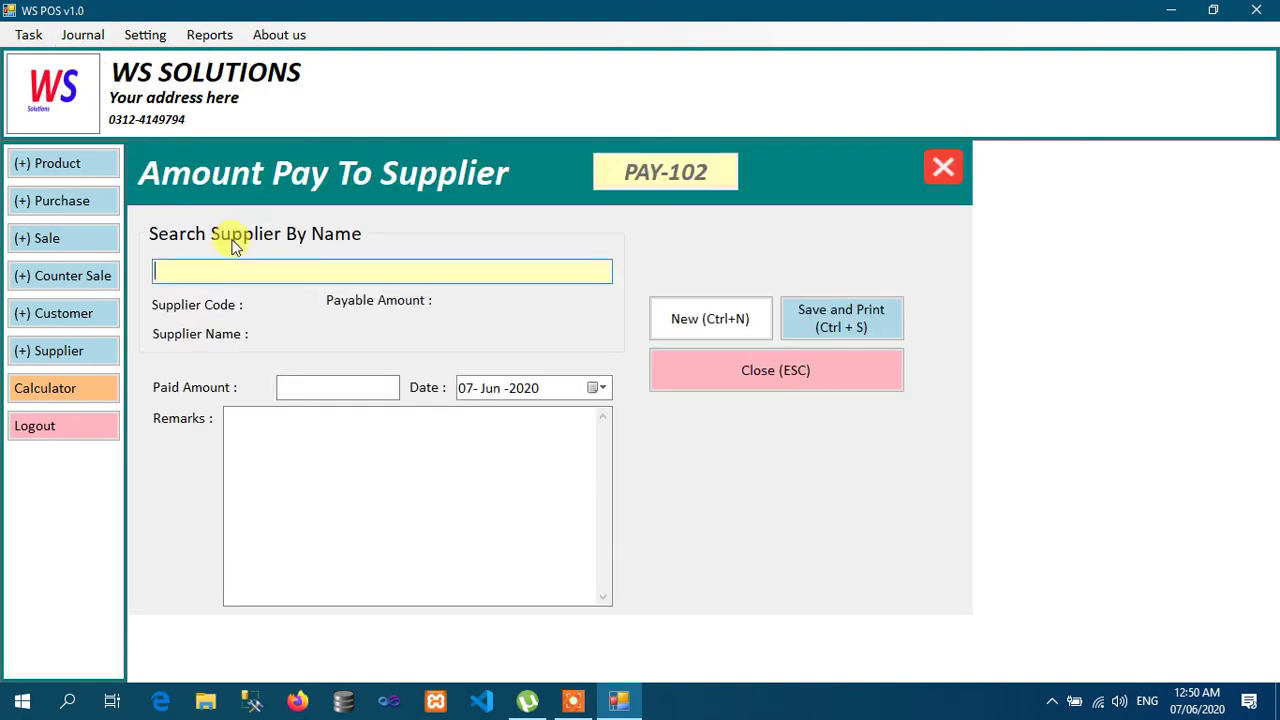
pyautogui.write('M NAEEM')
pyautogui.press('Down')
pyautogui.press('Return')
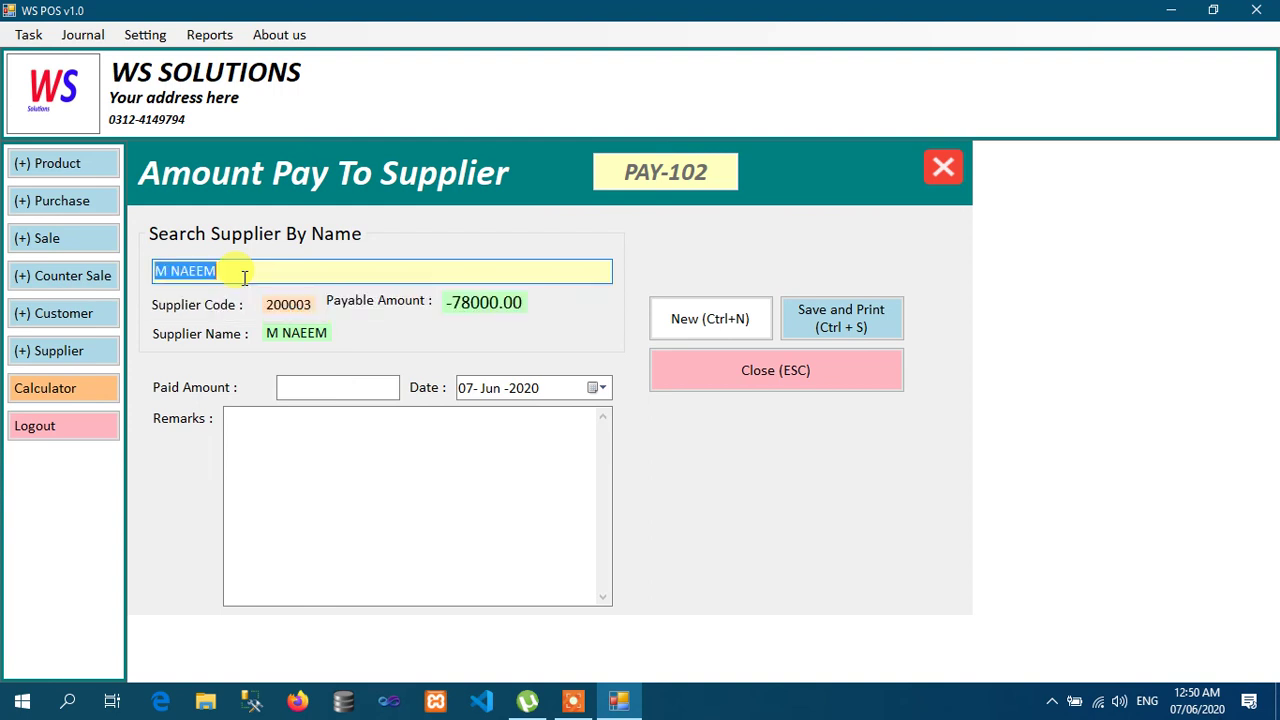
# Step: Pay 60000 with remarks 'BY ONLINE', save as PAY-102, and close the form
pyautogui.click(367, 390)
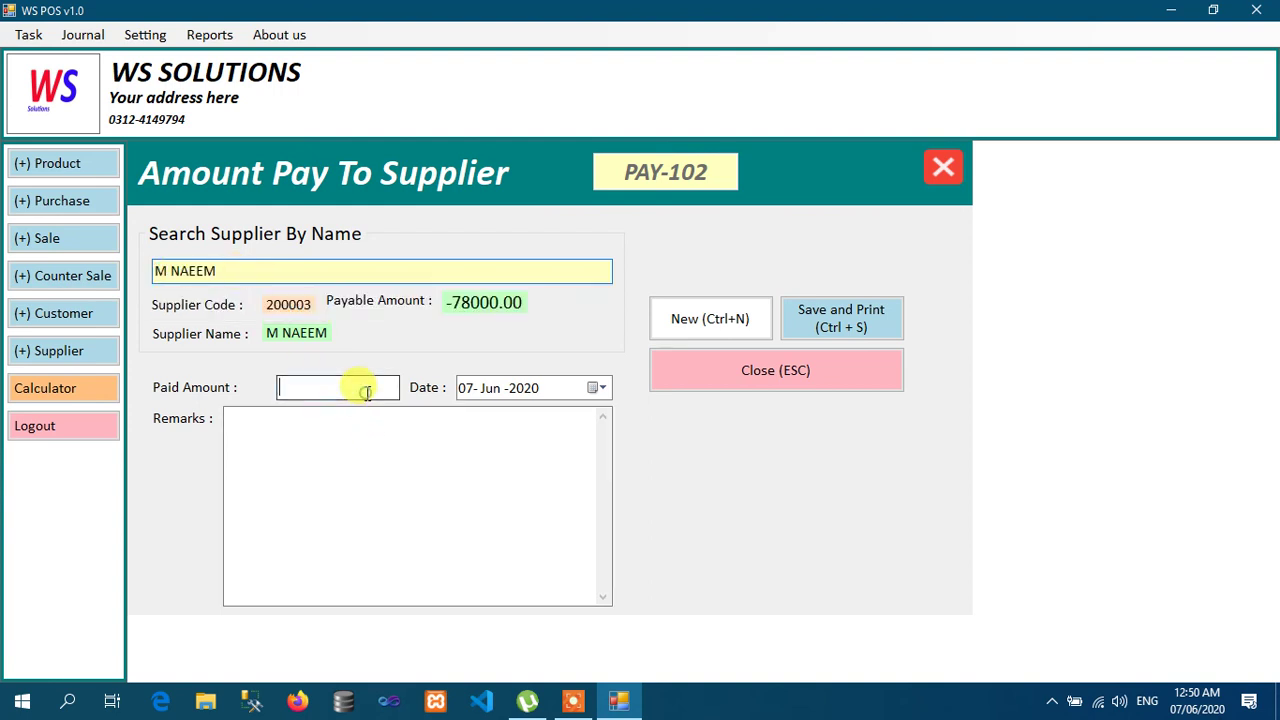
pyautogui.write('60000')
pyautogui.click(341, 462)
pyautogui.write('BY ONLINE')
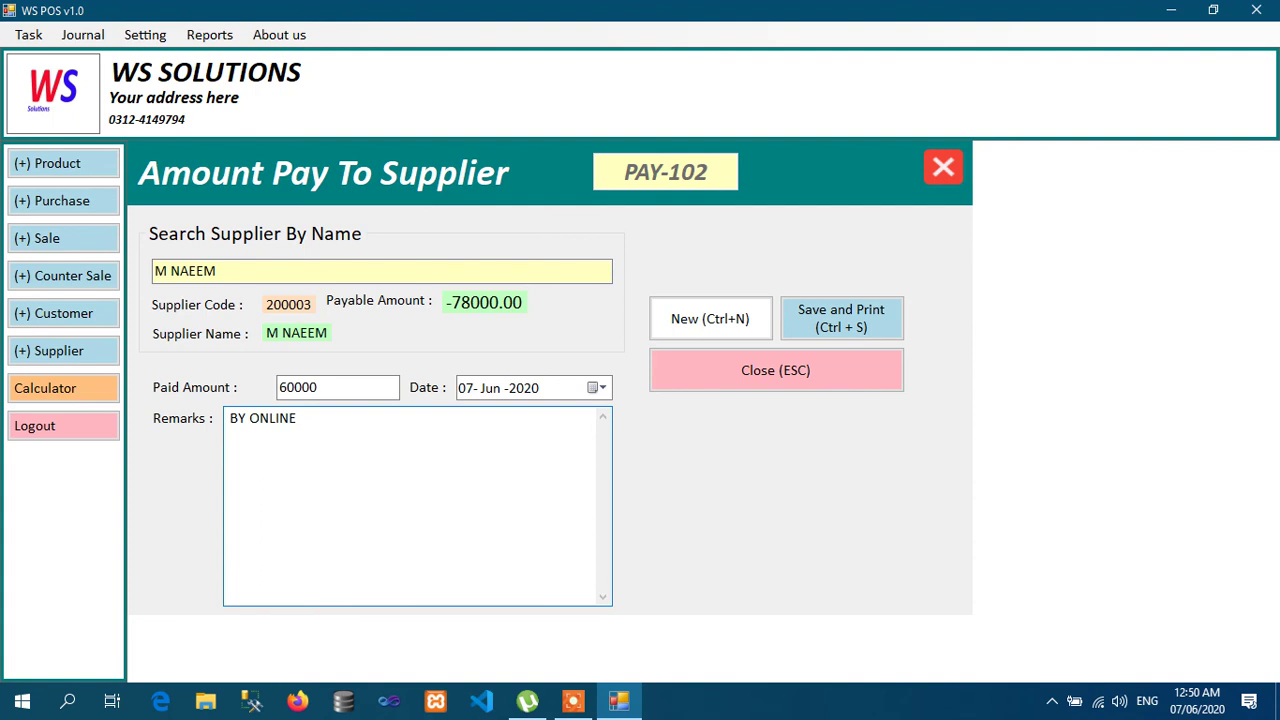
pyautogui.click(844, 325)
pyautogui.press('Return')
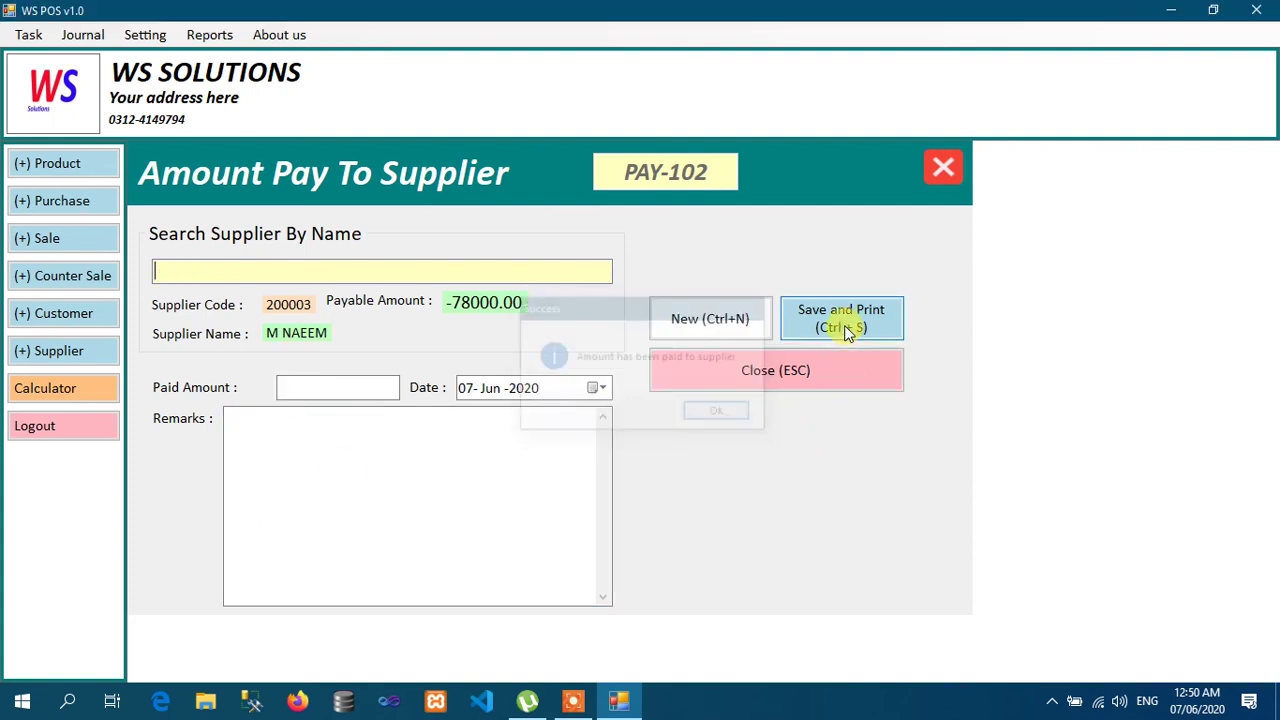
pyautogui.click(818, 362)
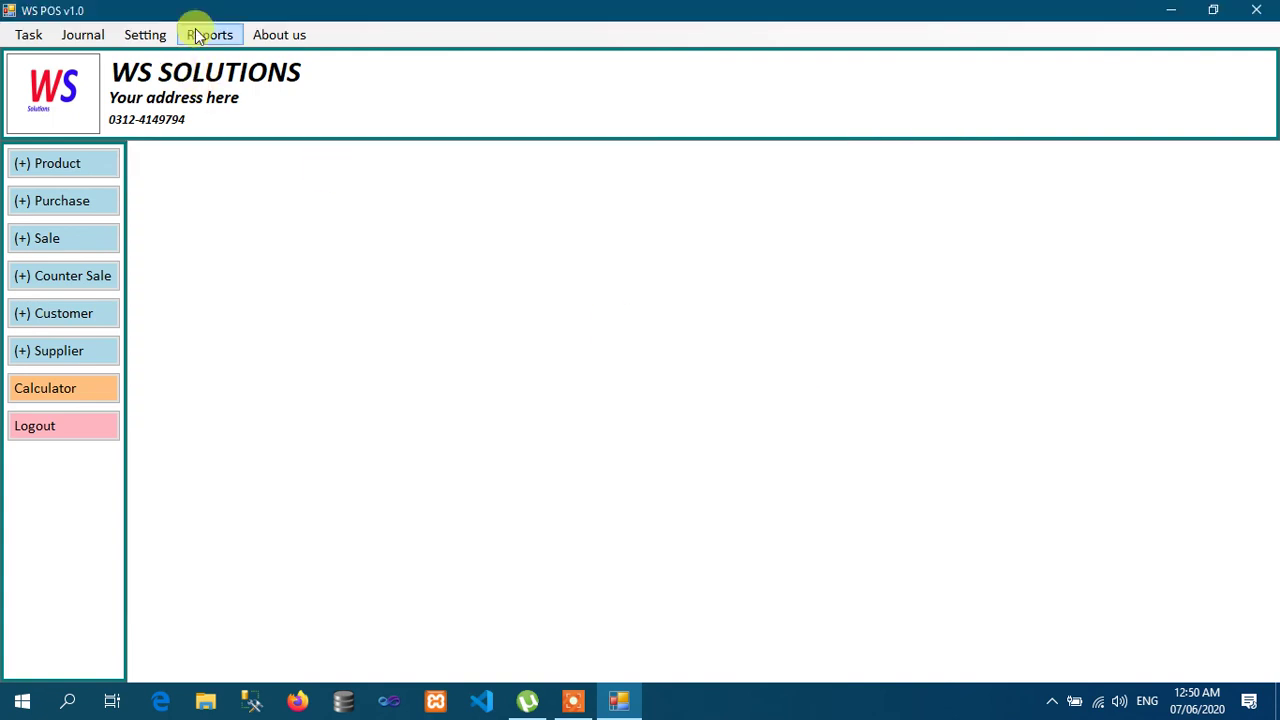
# Step: Load the supplier's ledger via Reports > Ledger > Supplier by full name and export it to PDF
pyautogui.click(197, 36)
pyautogui.moveTo(230, 55)
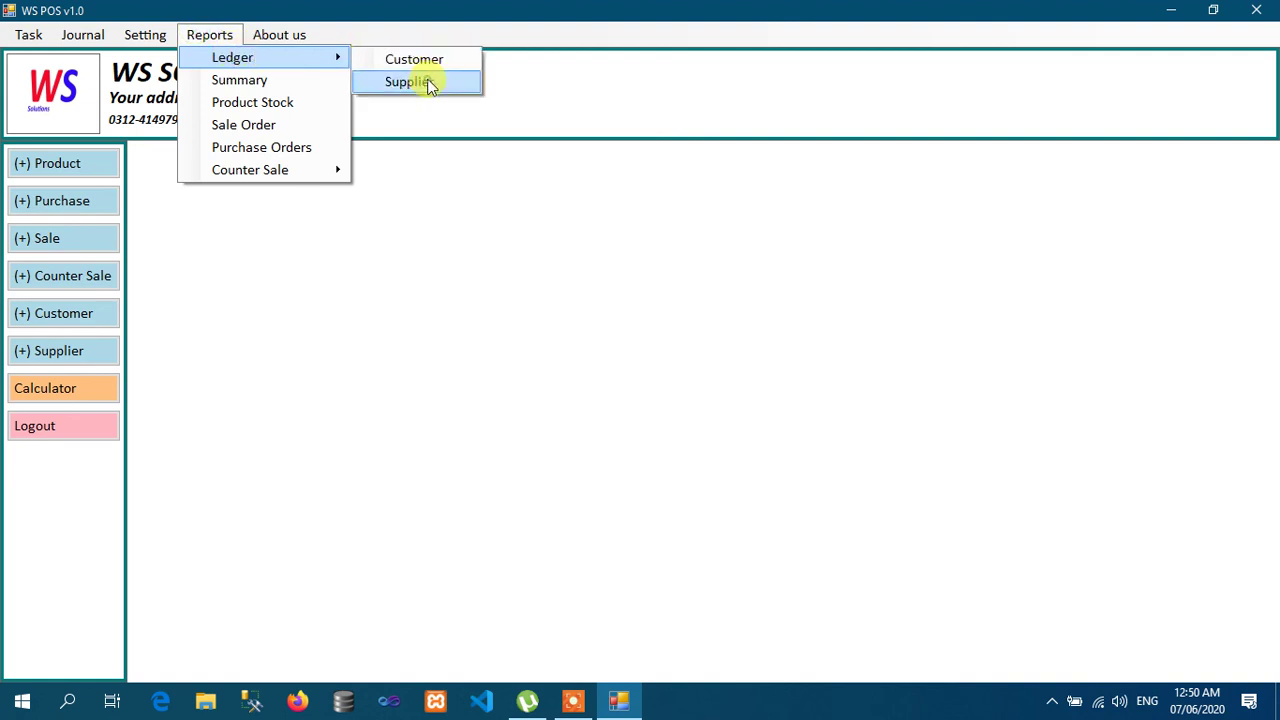
pyautogui.click(430, 86)
pyautogui.write('M NAEEM')
pyautogui.press('Return')
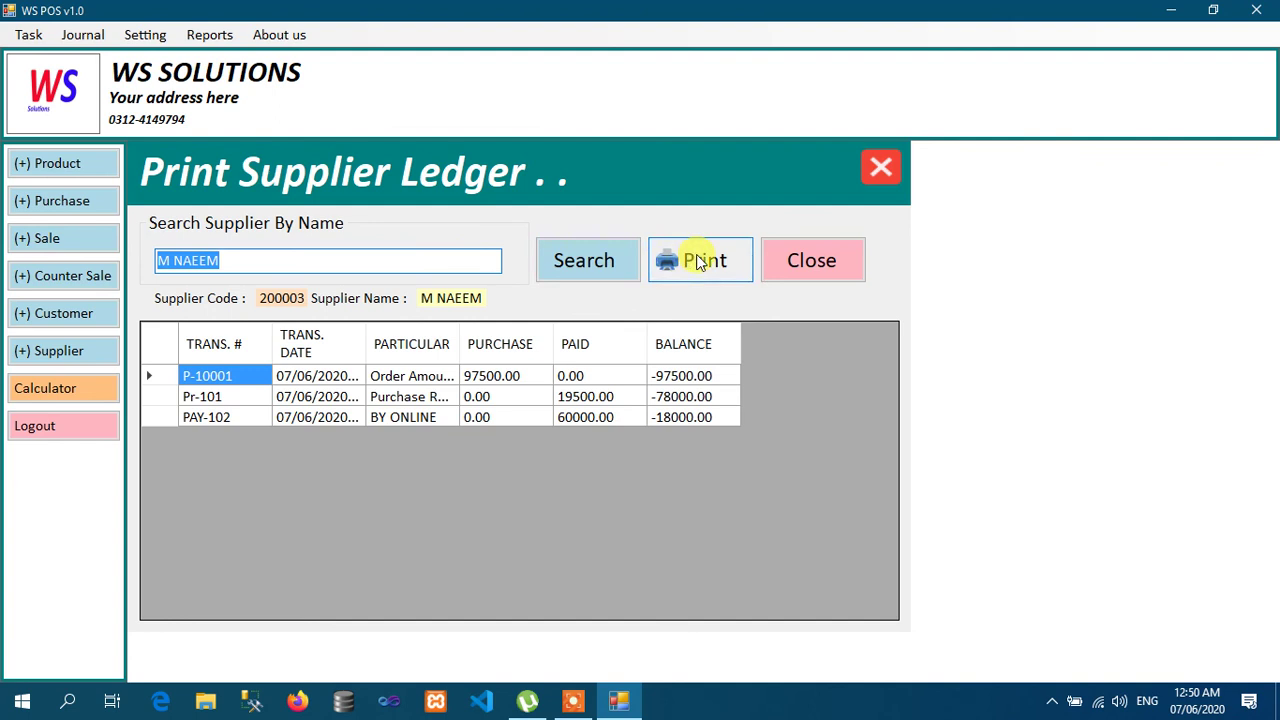
pyautogui.click(700, 260)
pyautogui.press('Return')
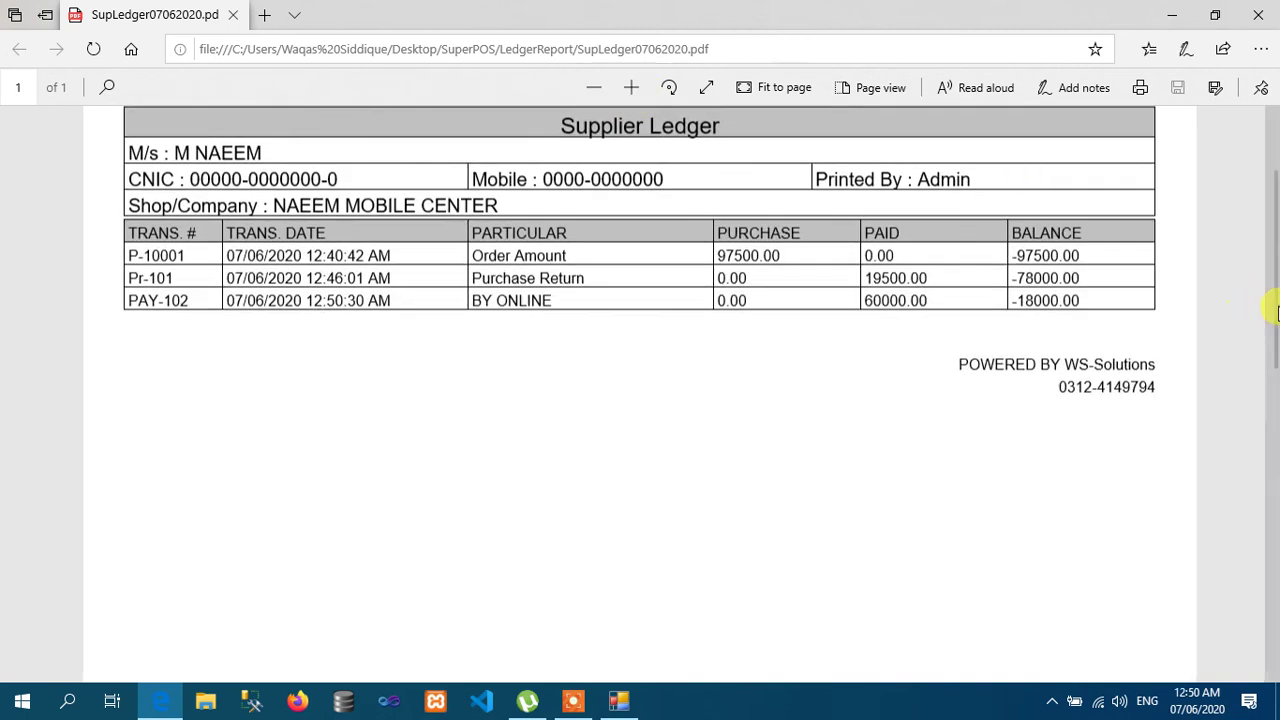
# Step: Scroll to the company header of the supplier ledger PDF, then close Edge
pyautogui.scroll(2, 1266, 276)
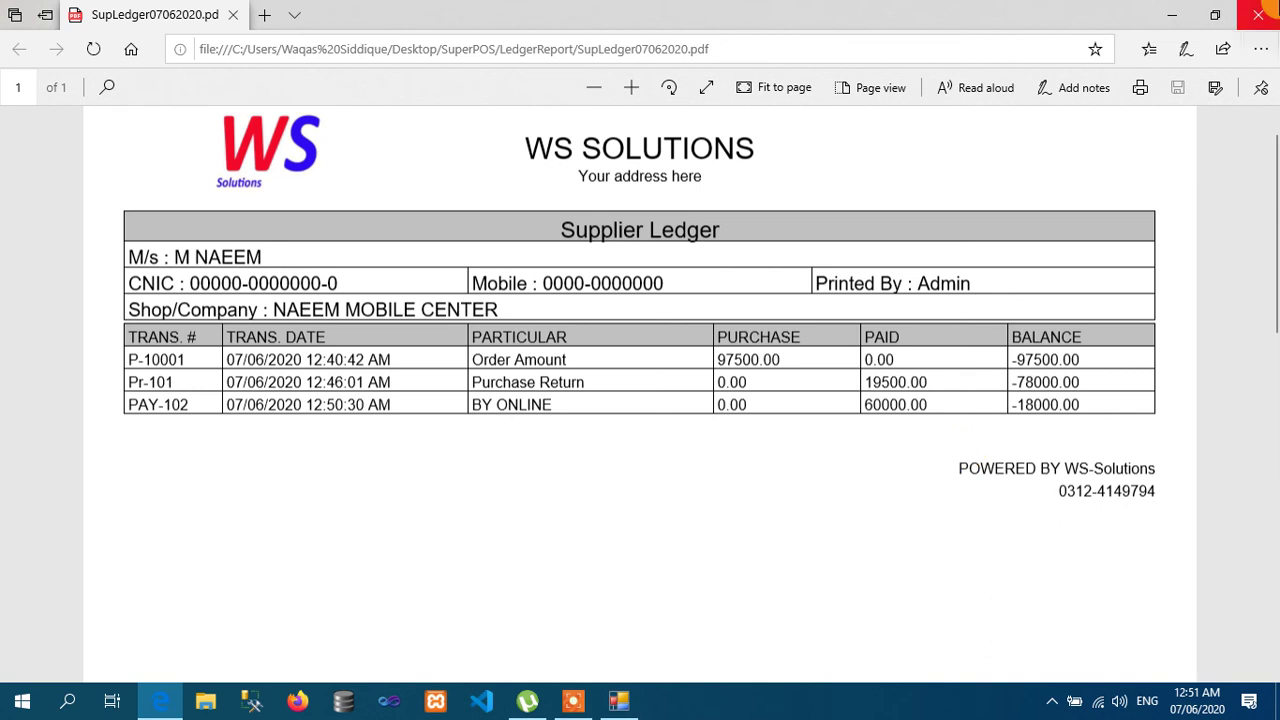
pyautogui.click(1258, 15)
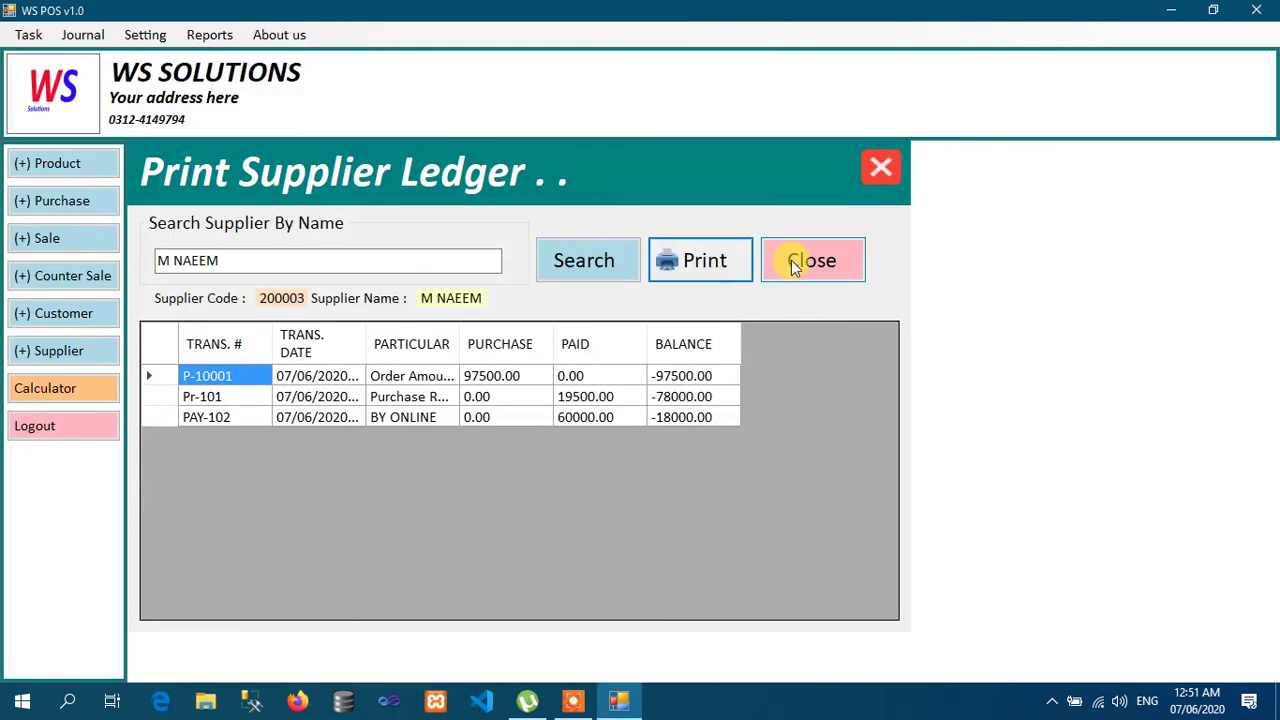
# Step: Pay the supplier 18000 with remarks 'BY CASH', saved as PAY-103, and close the form
pyautogui.click(795, 262)
pyautogui.click(84, 35)
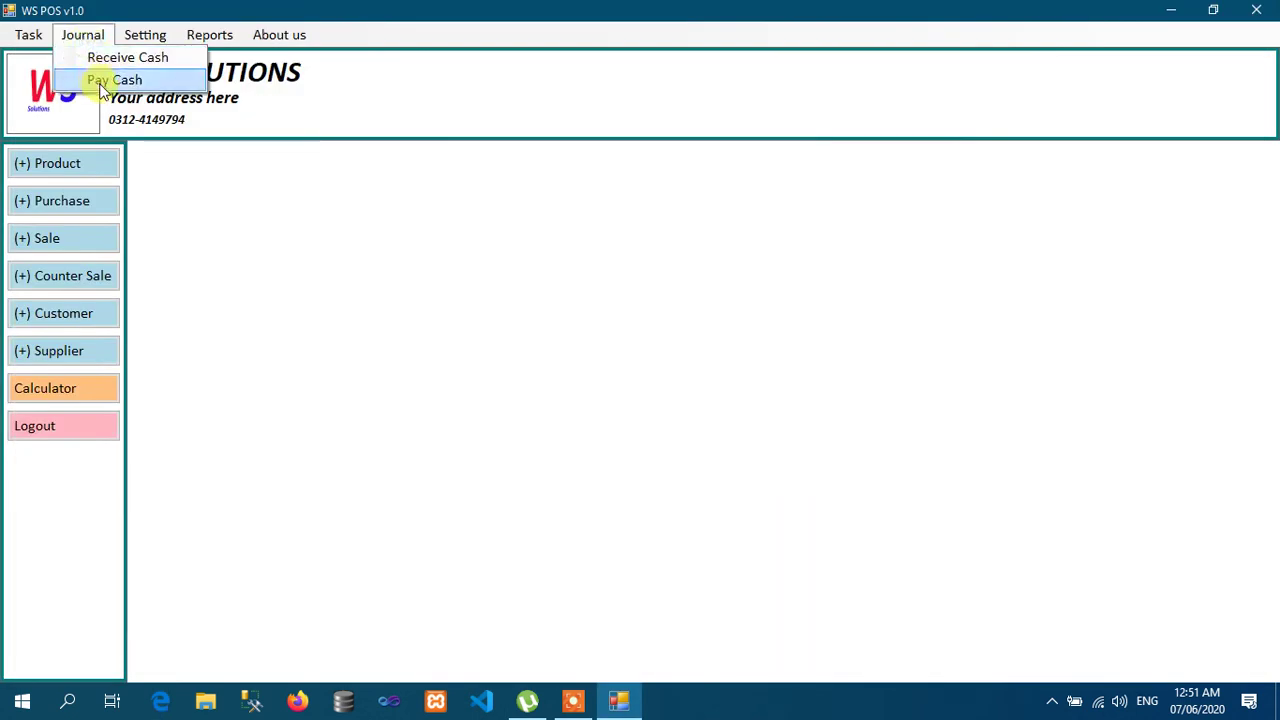
pyautogui.click(100, 82)
pyautogui.write('M')
pyautogui.press('Down')
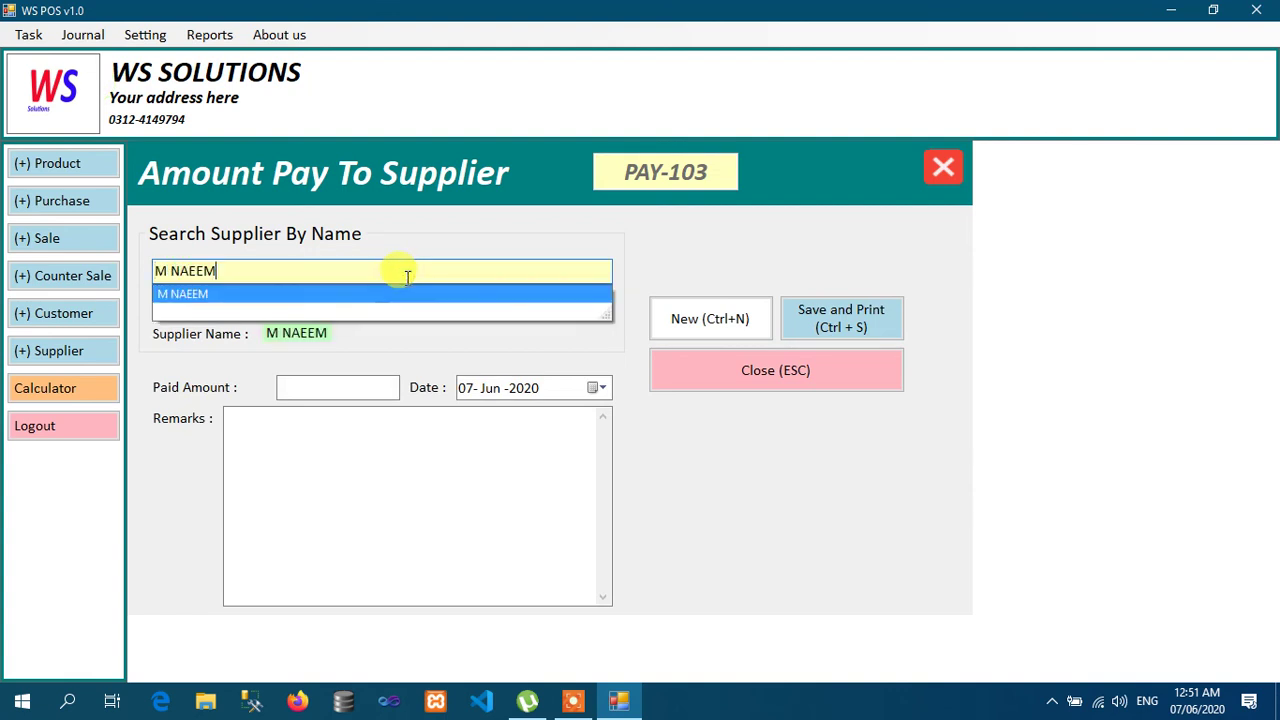
pyautogui.press('Return')
pyautogui.click(370, 389)
pyautogui.write('18000')
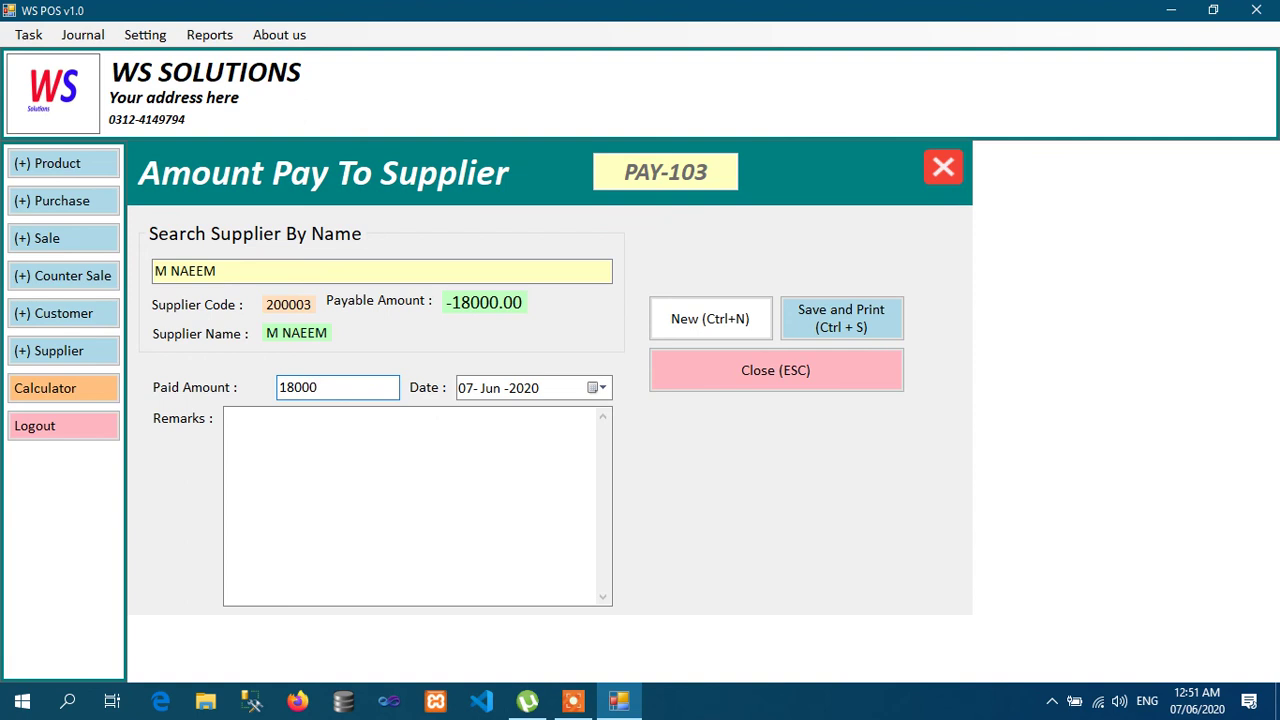
pyautogui.click(361, 458)
pyautogui.write('CASH')
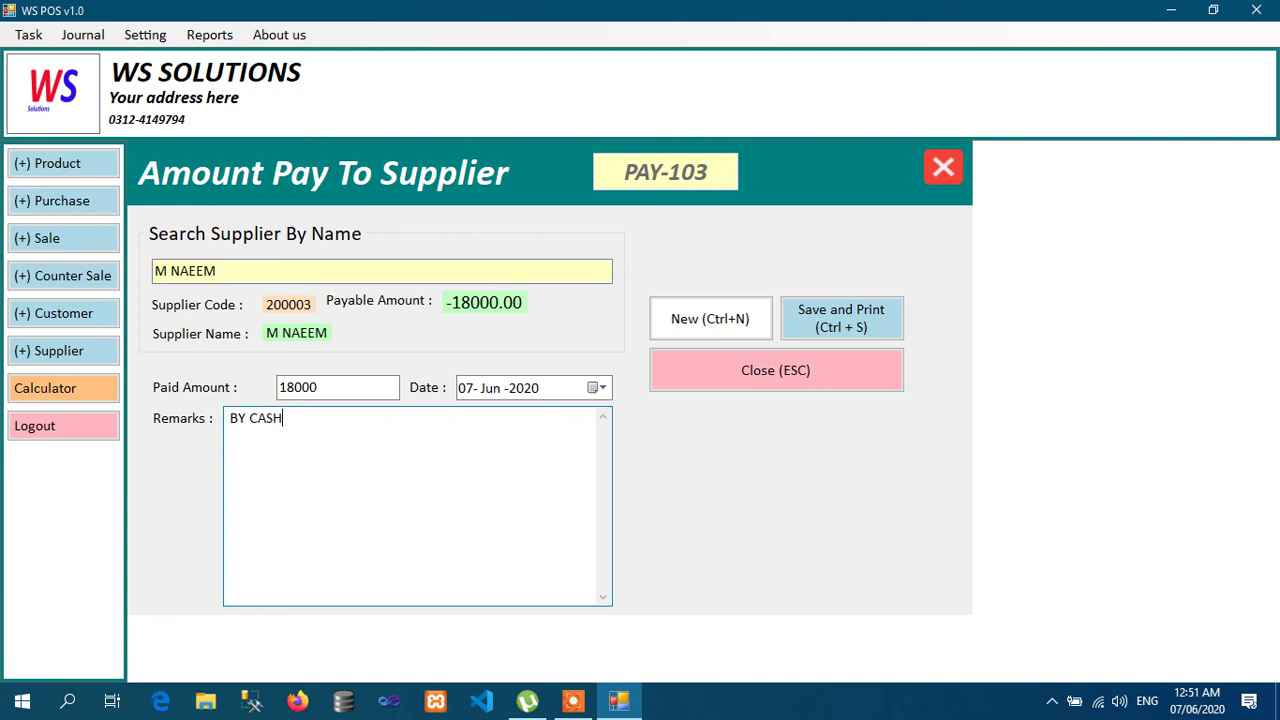
pyautogui.click(852, 330)
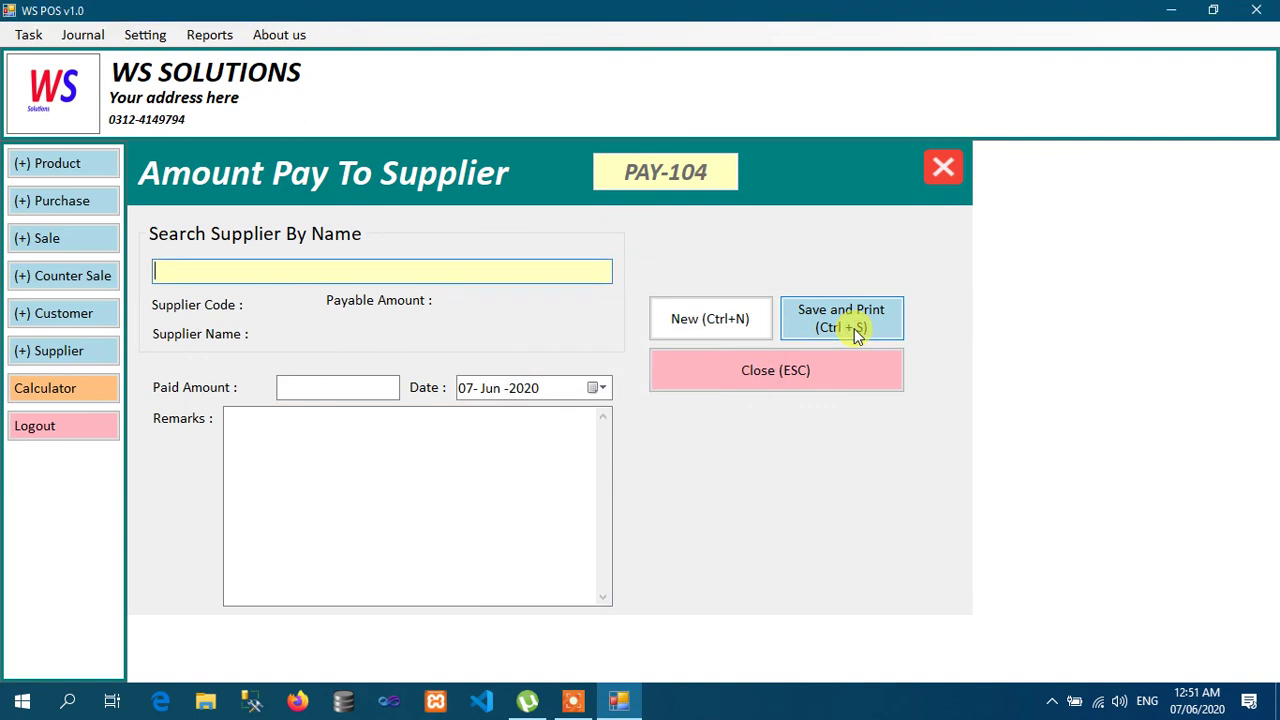
pyautogui.click(804, 366)
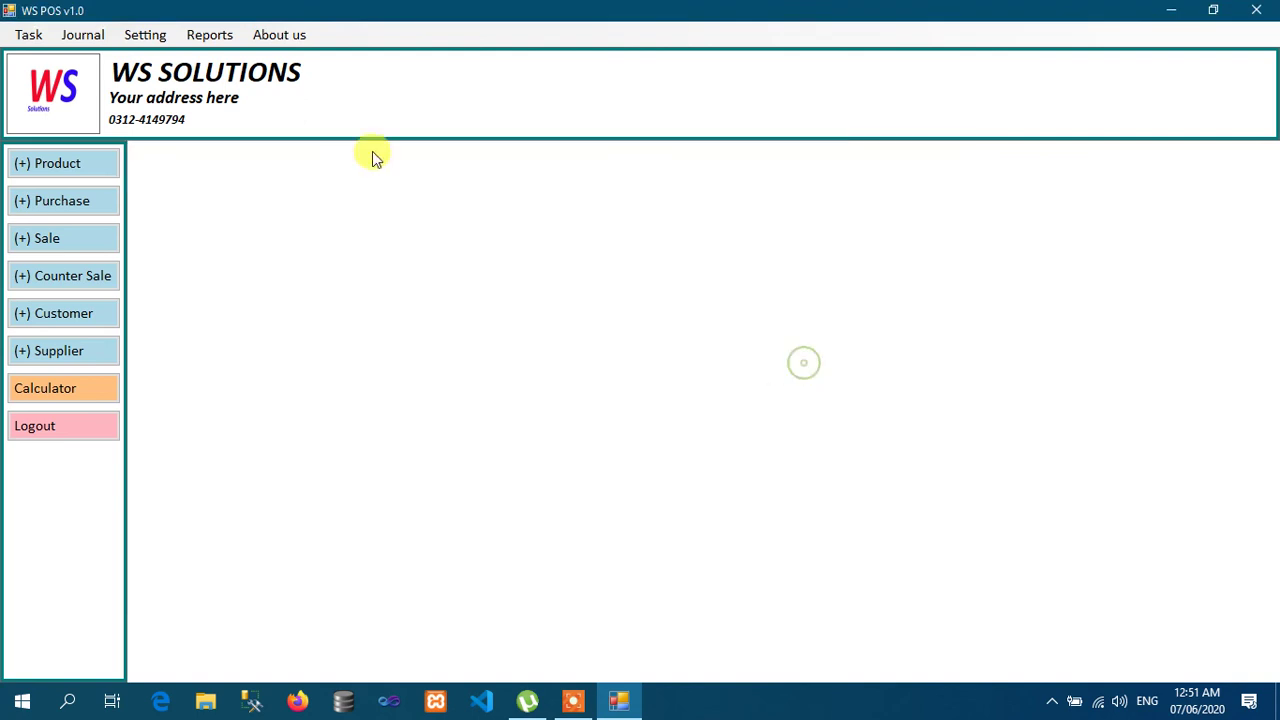
# Step: Export the supplier ledger again to PDF, now showing a 0.00 balance
pyautogui.click(220, 42)
pyautogui.moveTo(240, 55)
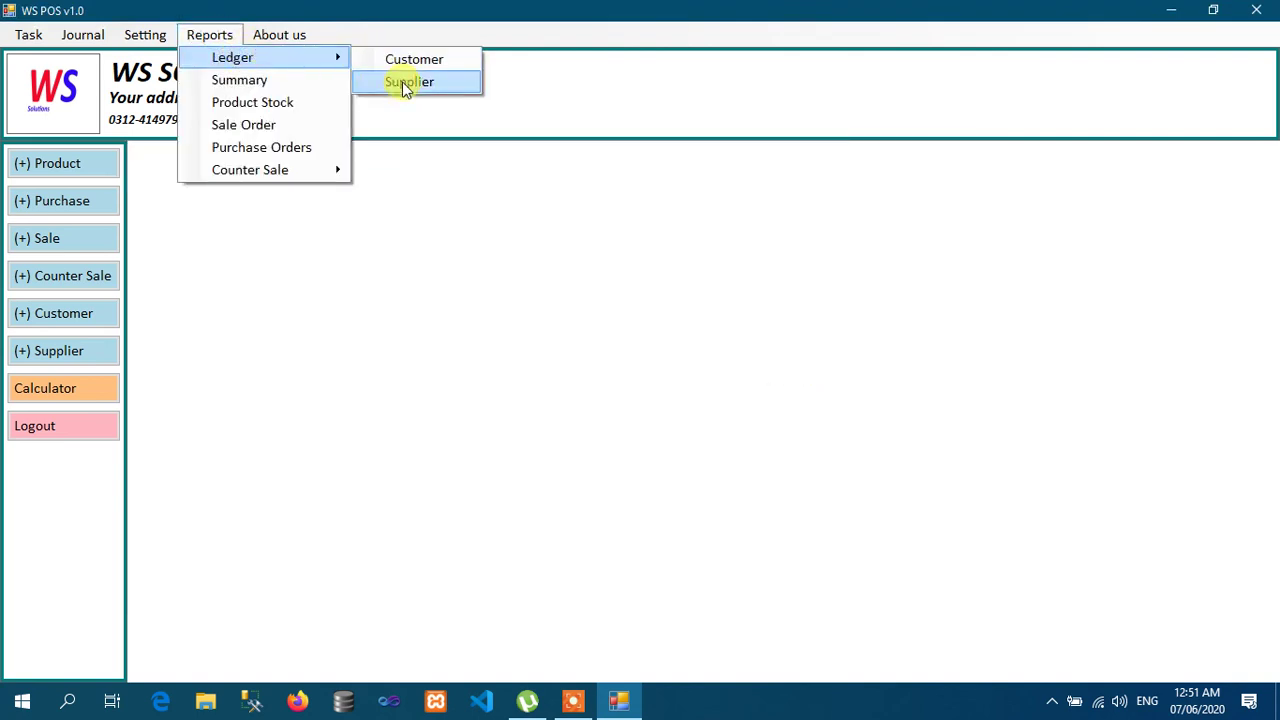
pyautogui.click(405, 84)
pyautogui.write('M')
pyautogui.press('Return')
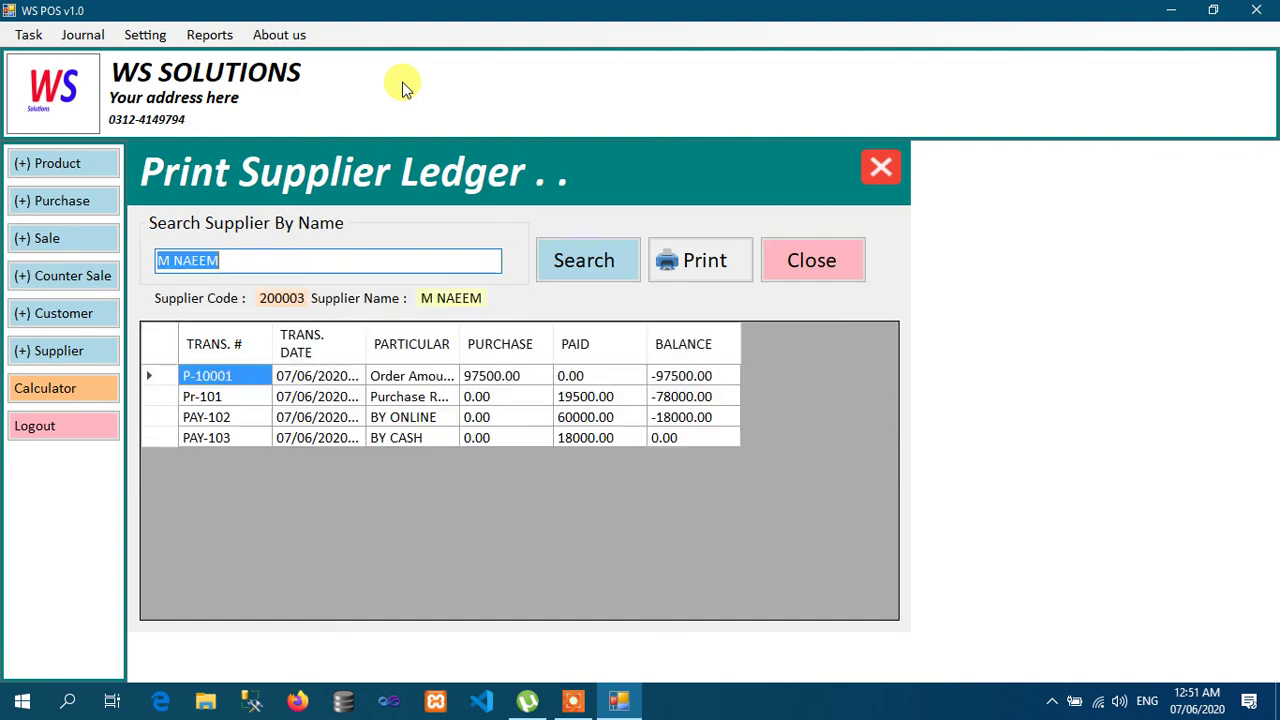
pyautogui.click(705, 260)
pyautogui.press('Return')
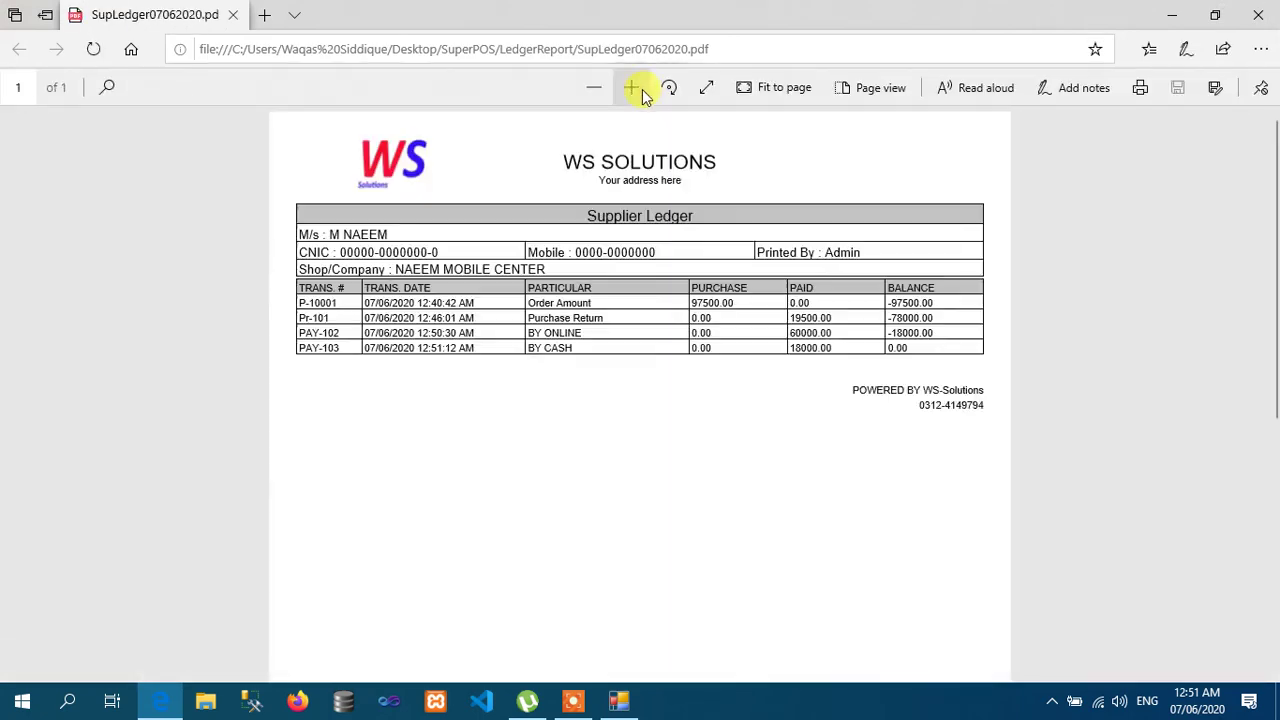
# Step: Zoom into the supplier ledger PDF showing the PAY-103 cash payment, return to its top, then close Edge
pyautogui.click(638, 89)
pyautogui.click(638, 89)
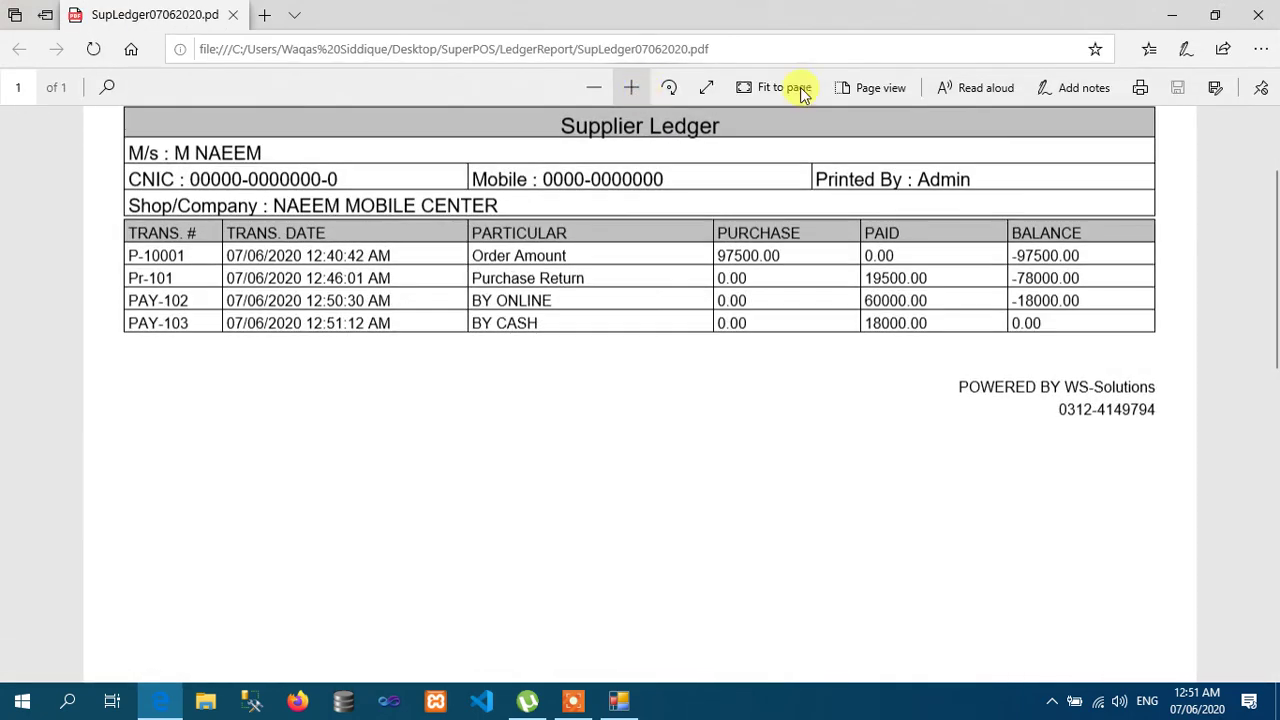
pyautogui.scroll(2, 1273, 265)
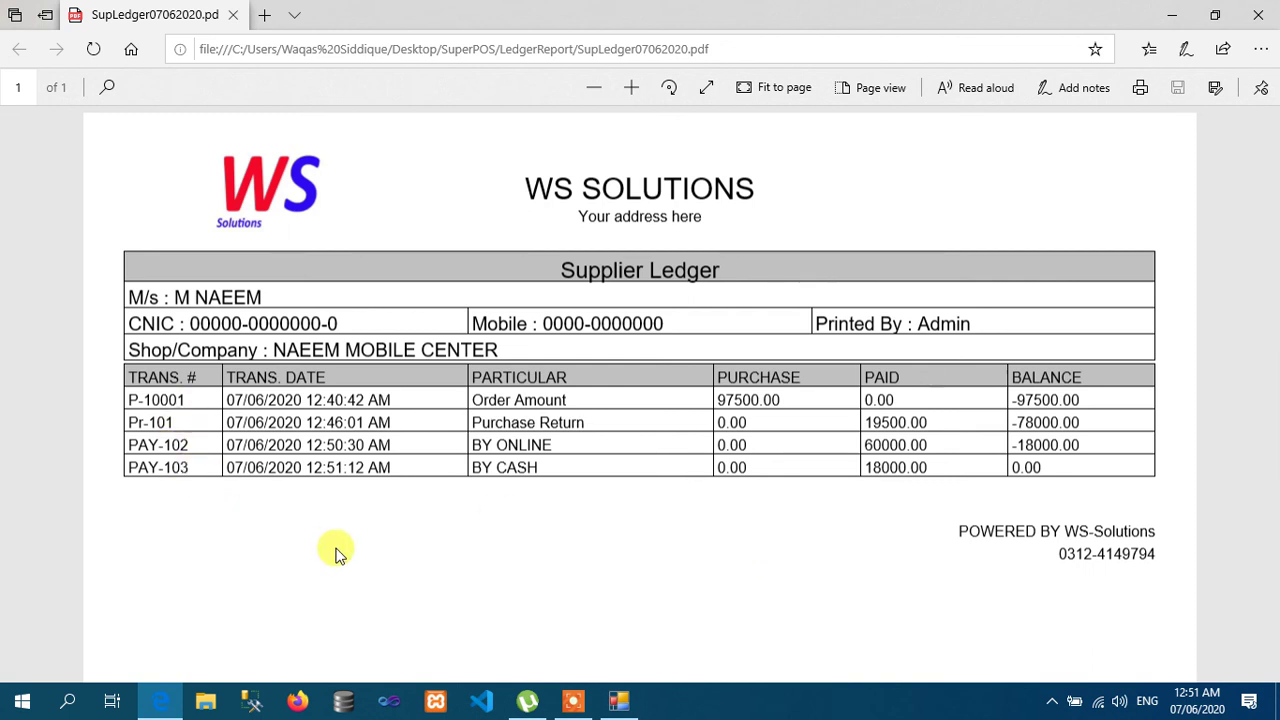
pyautogui.click(1258, 15)
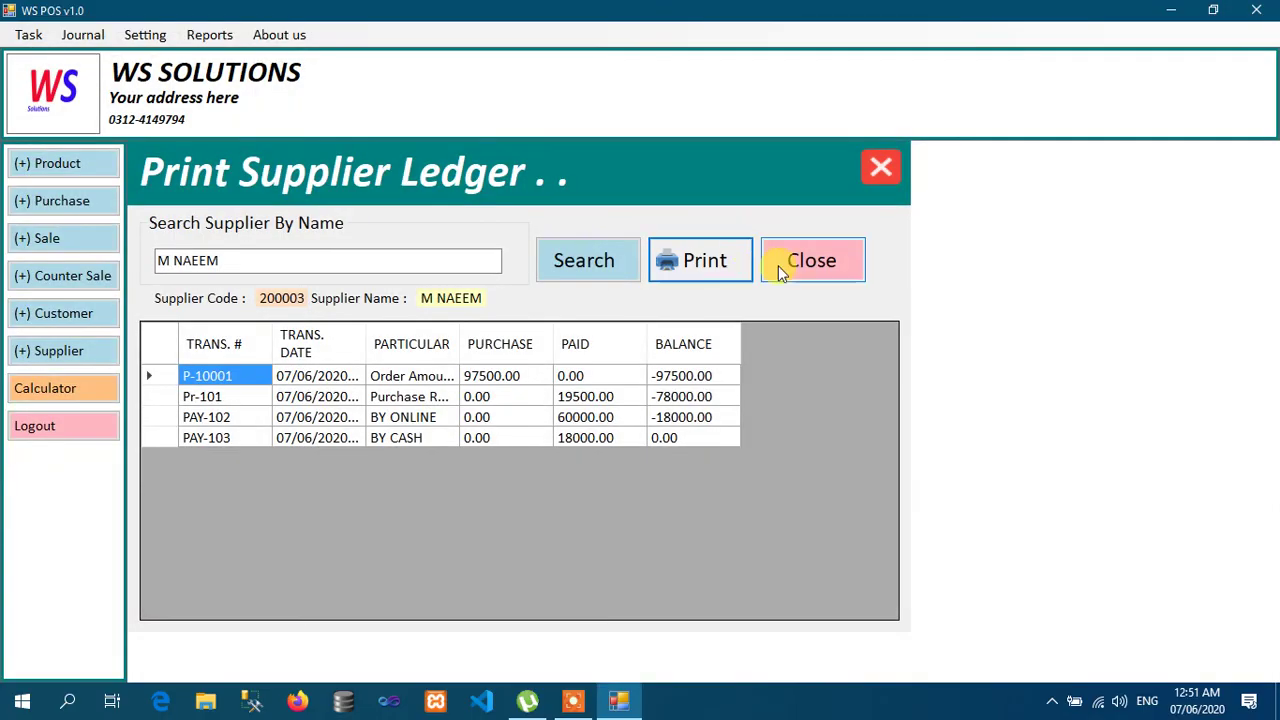
# Step: Close the supplier ledger form and print the five-phone Product Stock list to StockList07062020.pdf
pyautogui.click(805, 265)
pyautogui.click(805, 265)
pyautogui.click(210, 35)
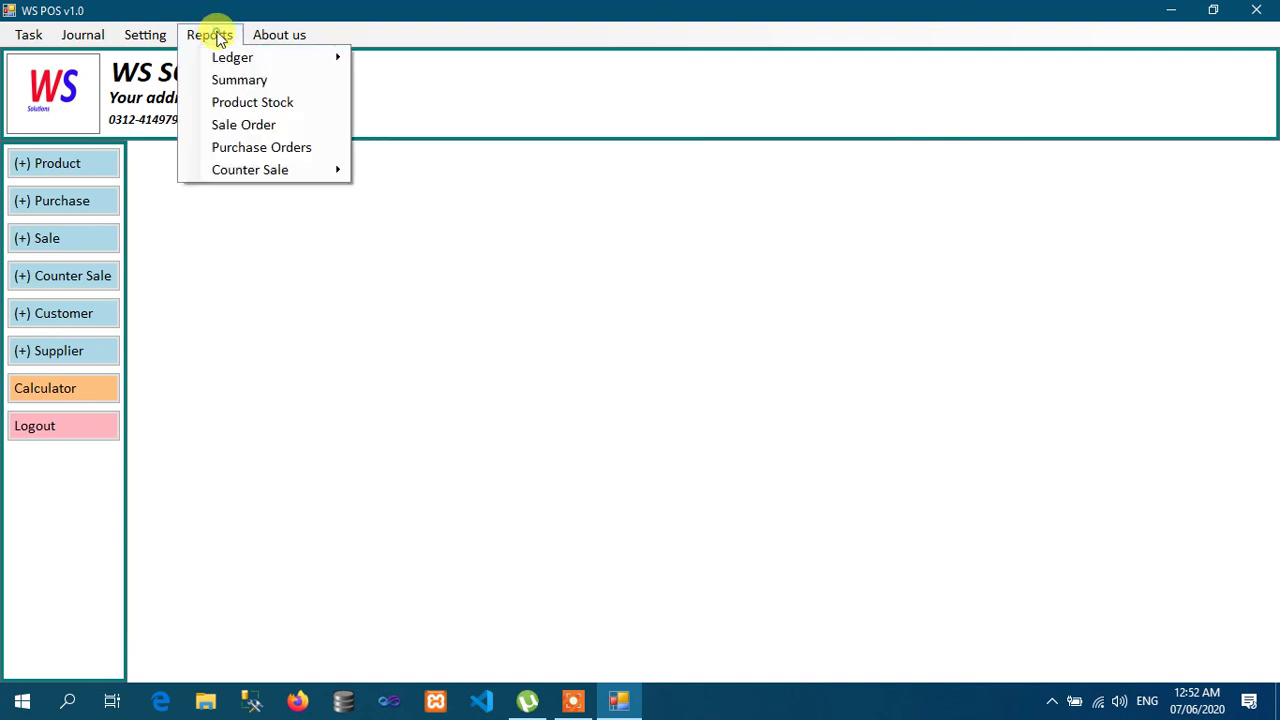
pyautogui.click(262, 104)
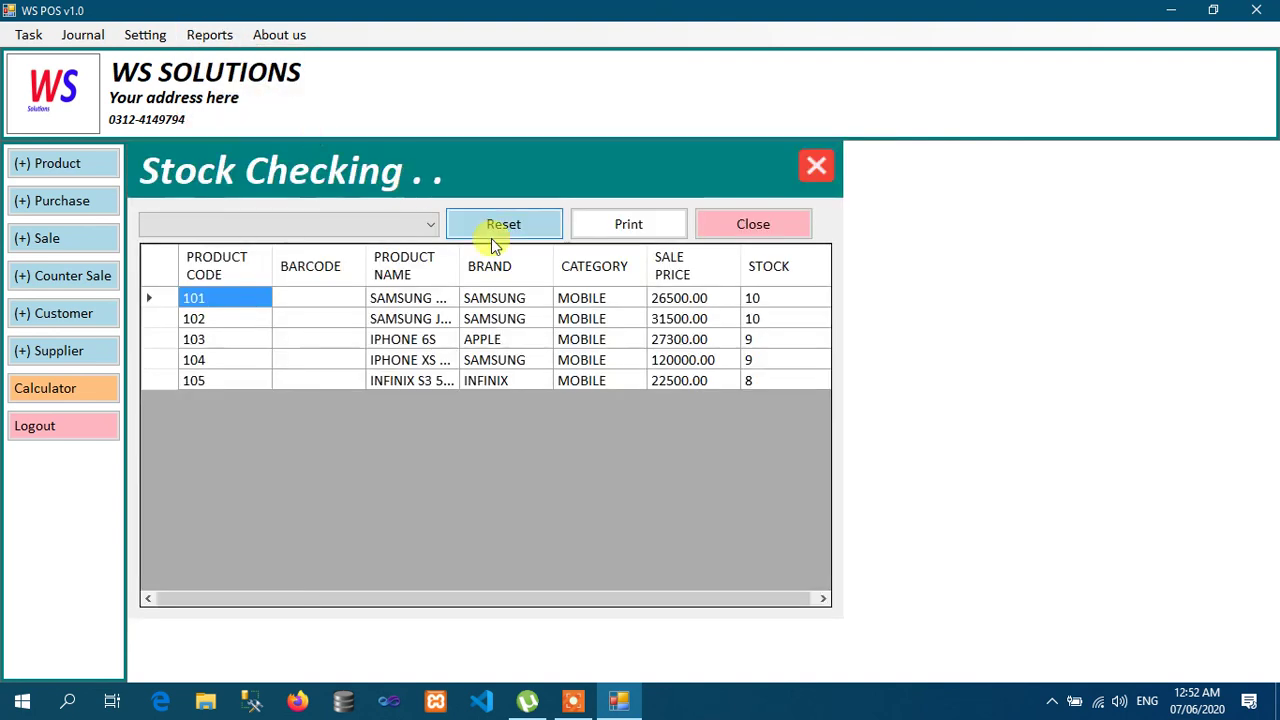
pyautogui.click(616, 228)
pyautogui.press('Return')
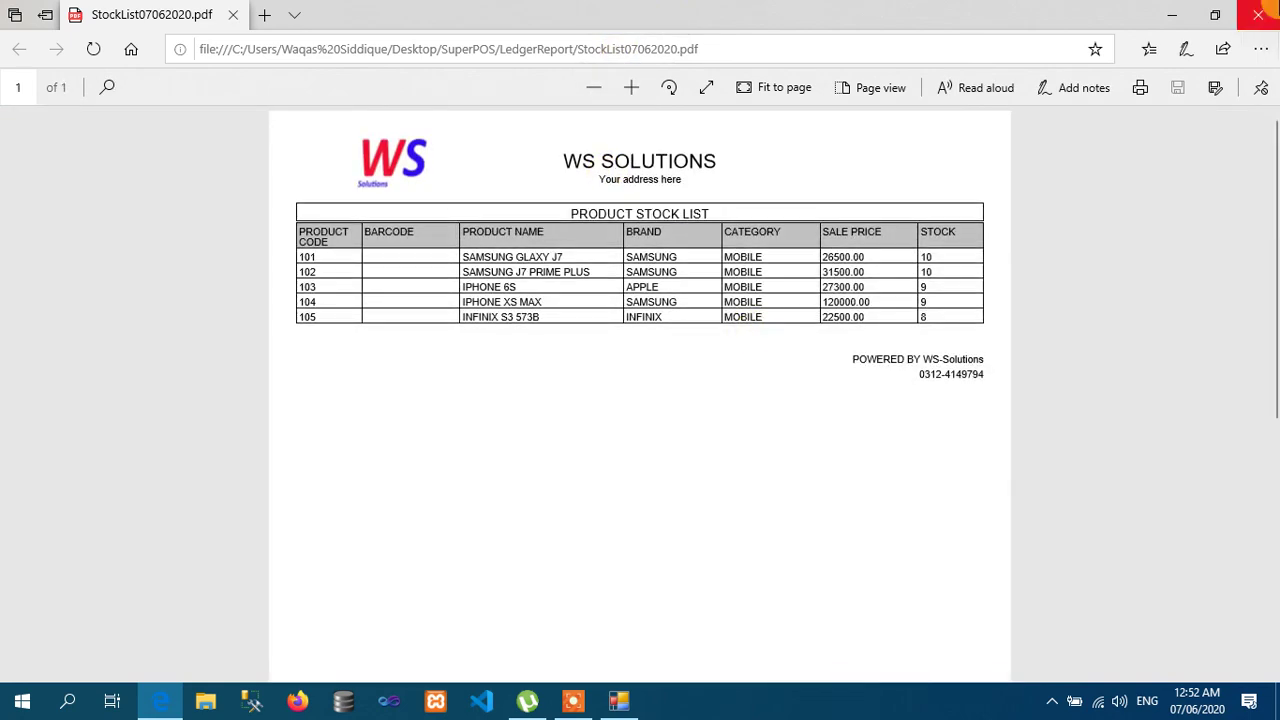
# Step: Close the stock list PDF and the Stock Checking window
pyautogui.click(1257, 15)
pyautogui.click(793, 229)
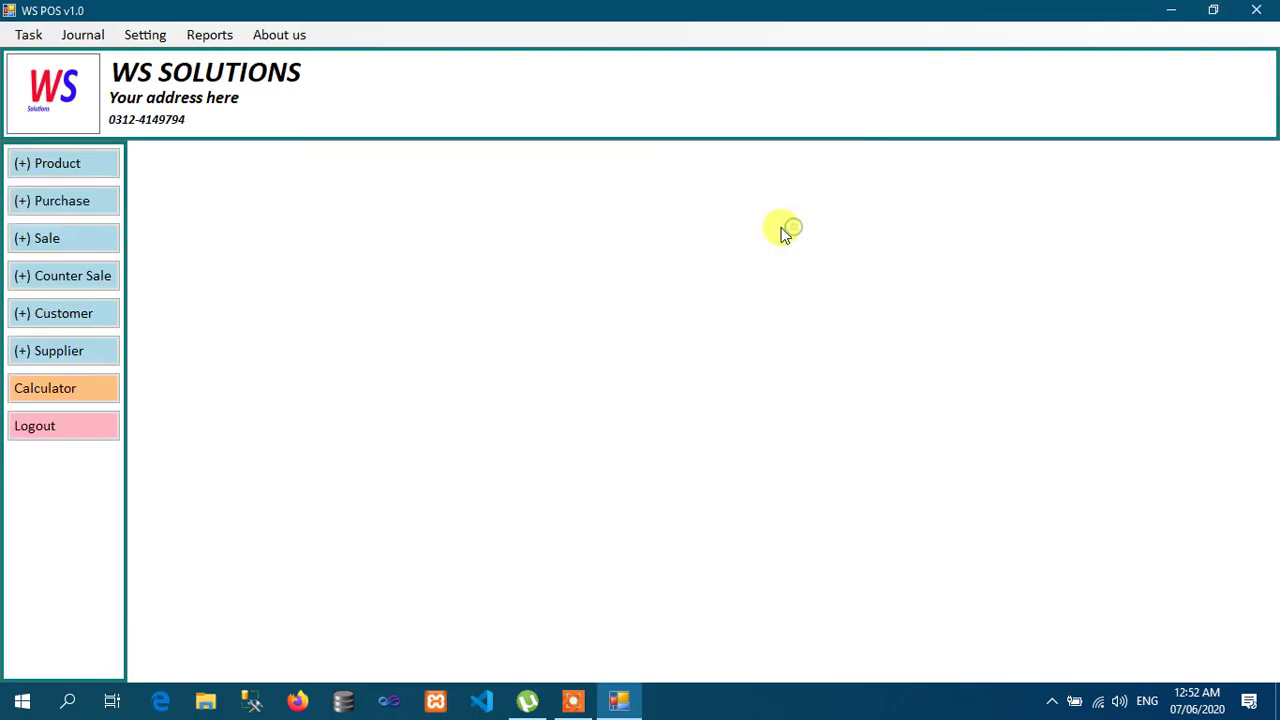
pyautogui.click(210, 38)
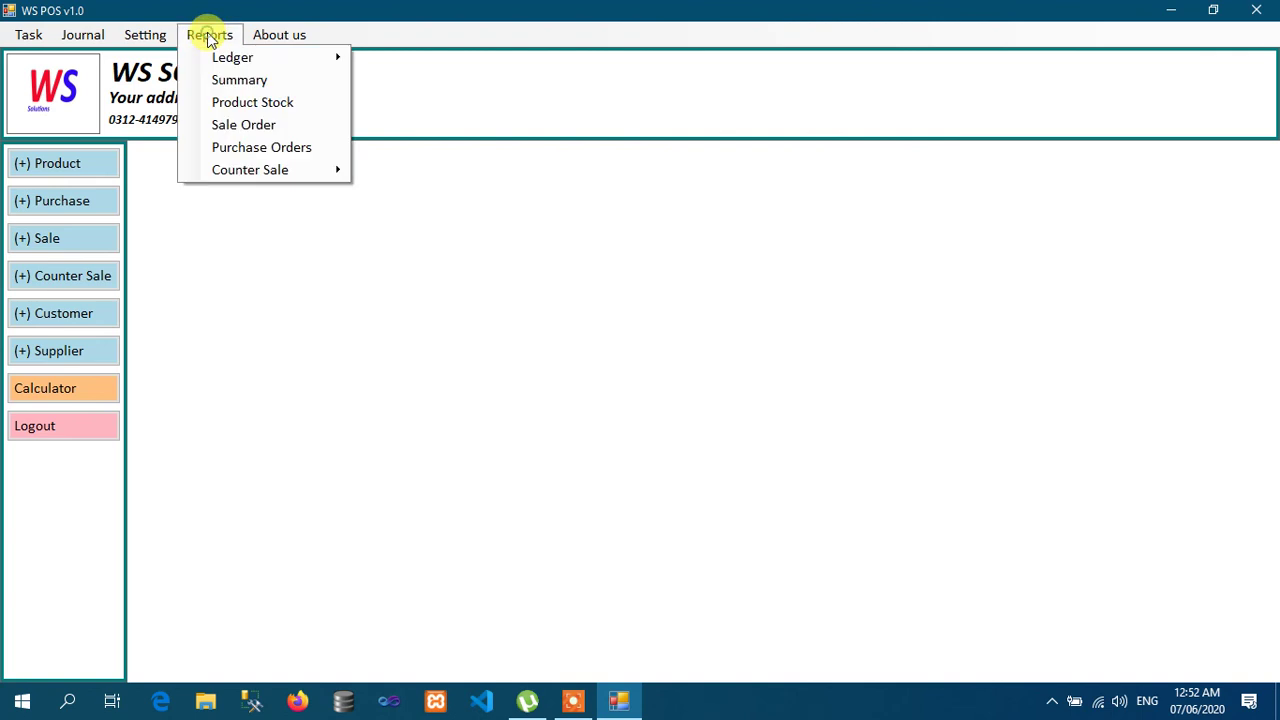
# Step: List today's sale orders and try printing them all, also filtered by customer 'D', despite file-in-use errors
pyautogui.click(258, 125)
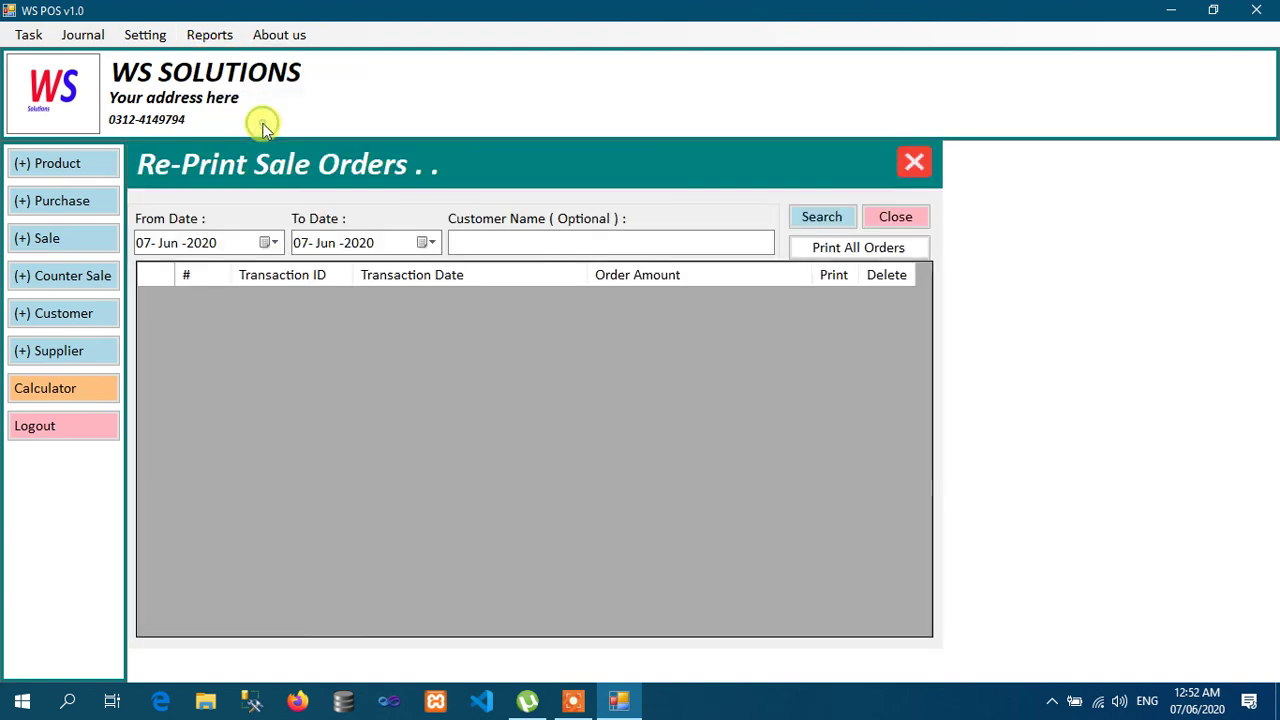
pyautogui.click(838, 217)
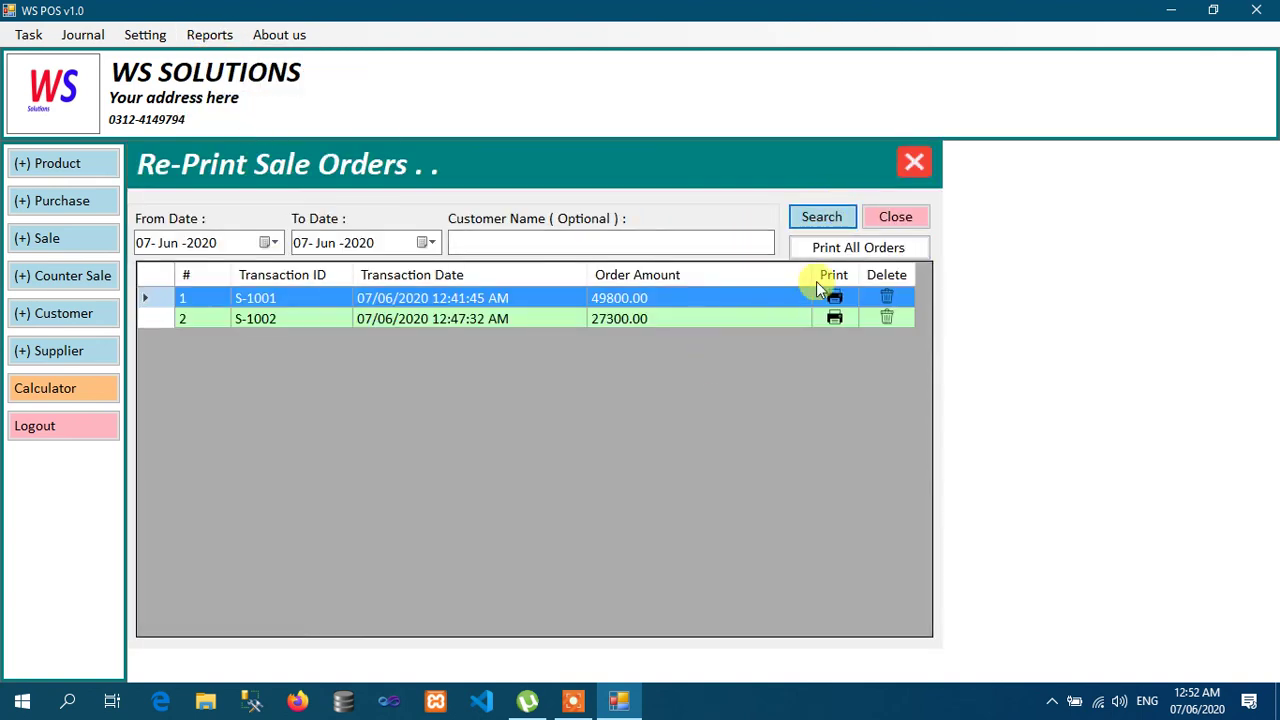
pyautogui.click(857, 249)
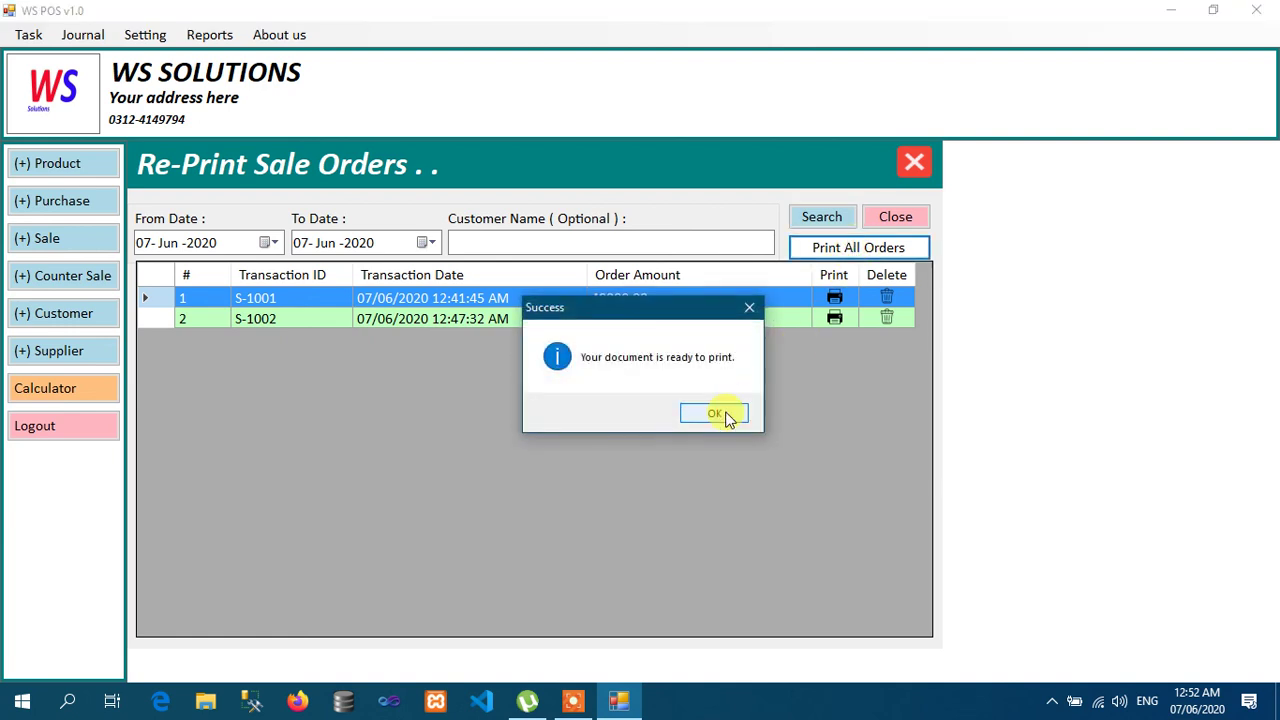
pyautogui.click(726, 418)
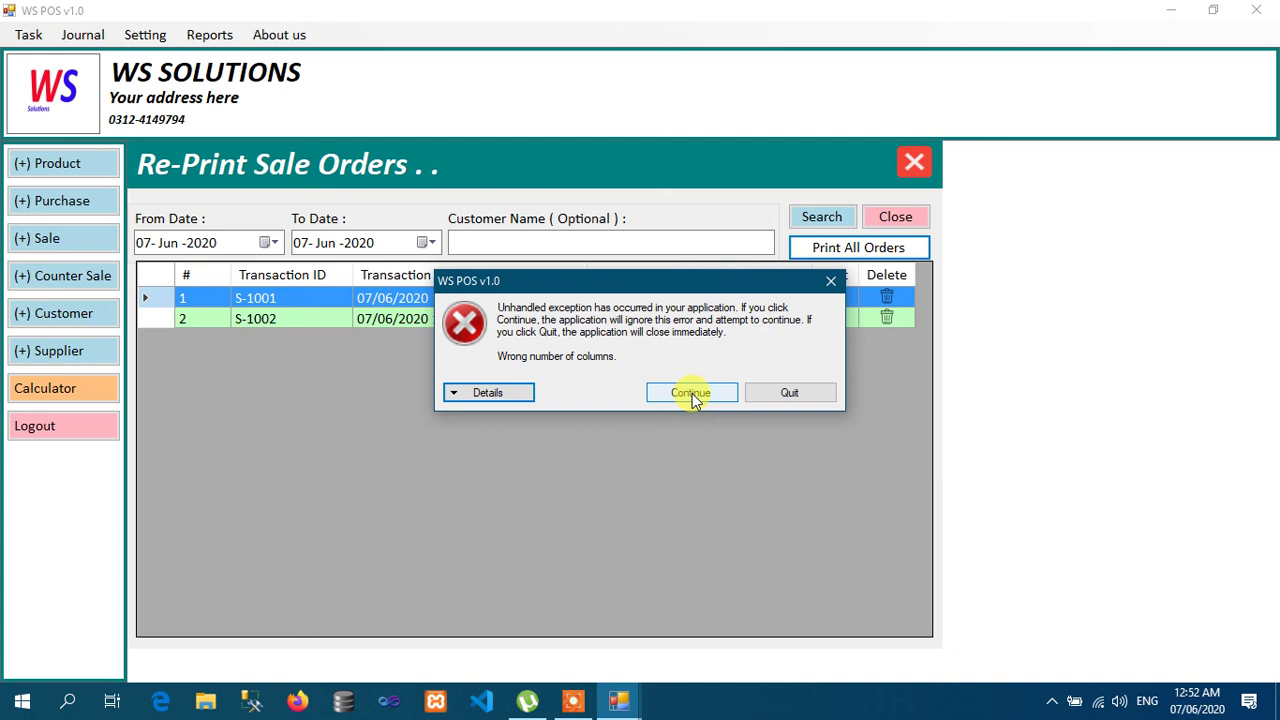
pyautogui.click(714, 397)
pyautogui.click(610, 240)
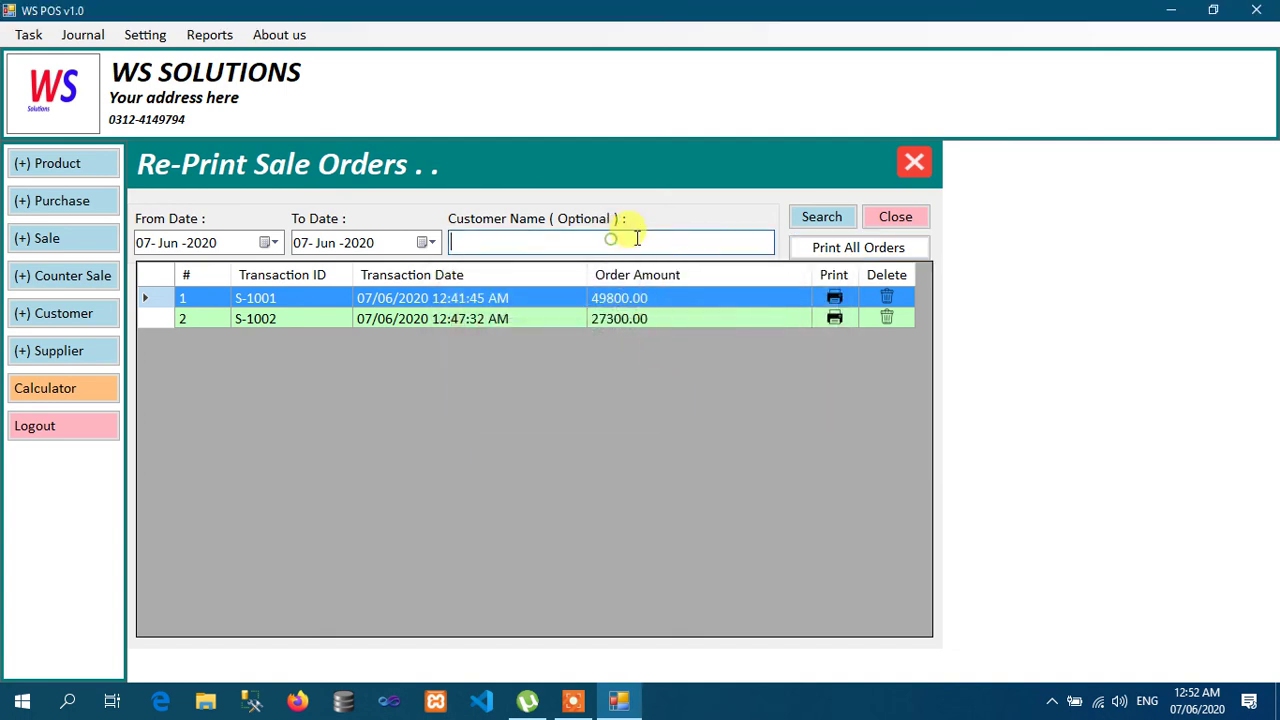
pyautogui.click(833, 222)
pyautogui.click(545, 234)
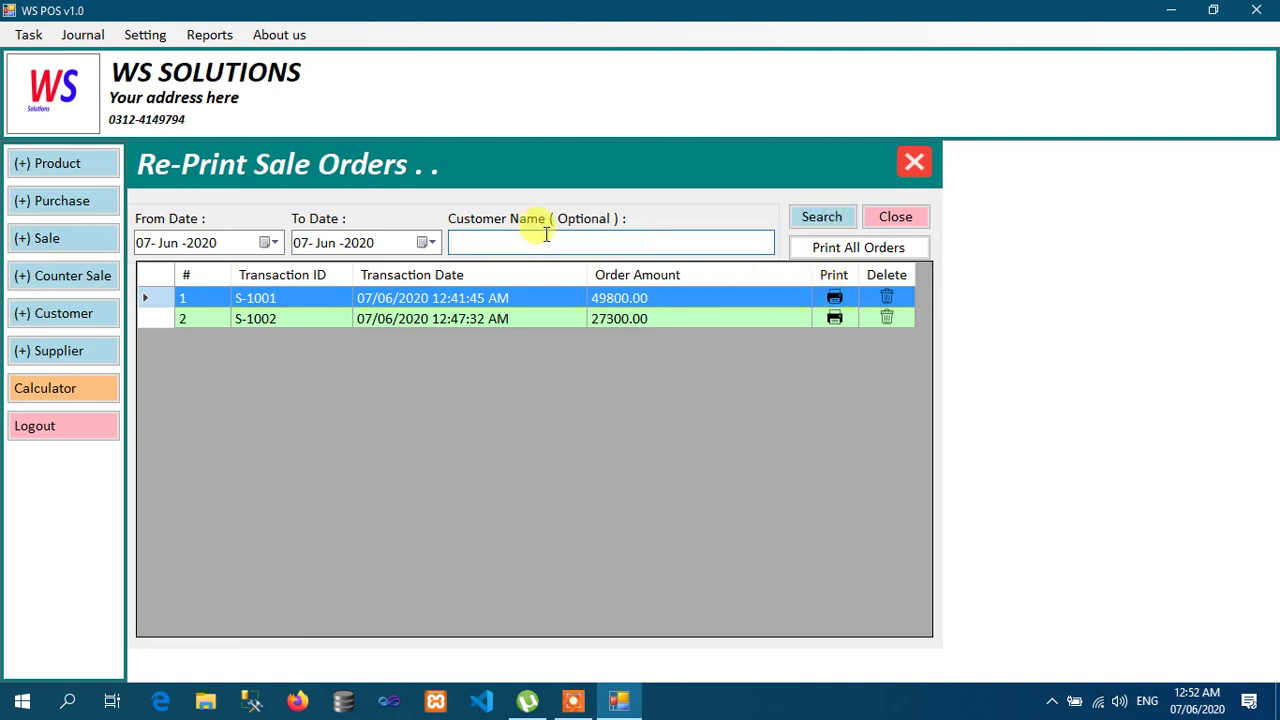
pyautogui.write('D')
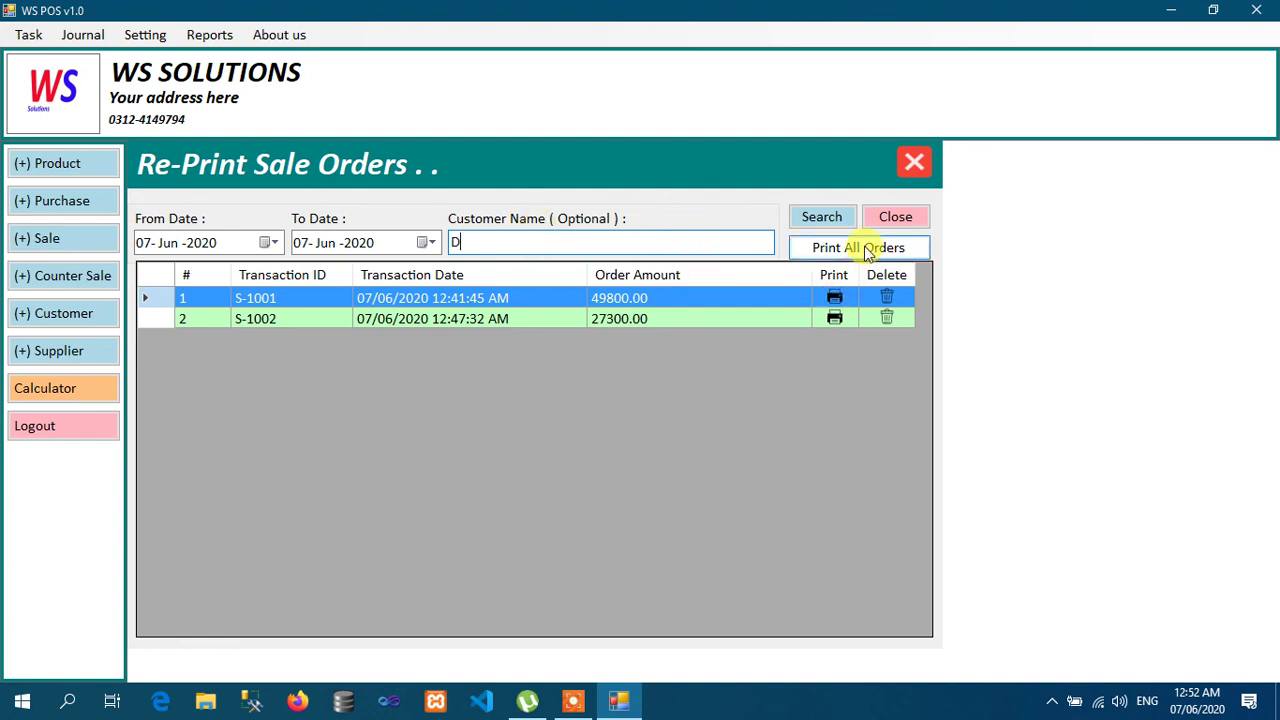
pyautogui.click(866, 250)
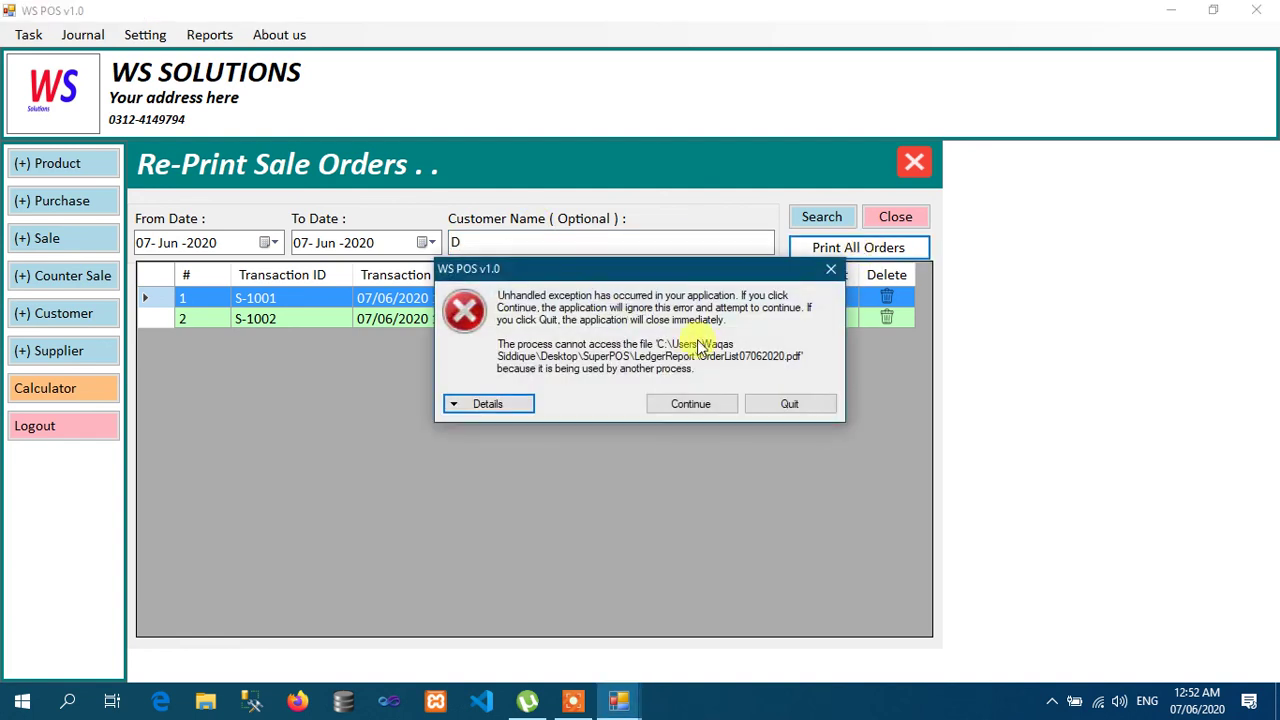
pyautogui.click(667, 406)
# Step: Reprint sale invoice S-1001 (49,800.00), then close the invoice preview and Re-Print Sale Orders form
pyautogui.click(659, 249)
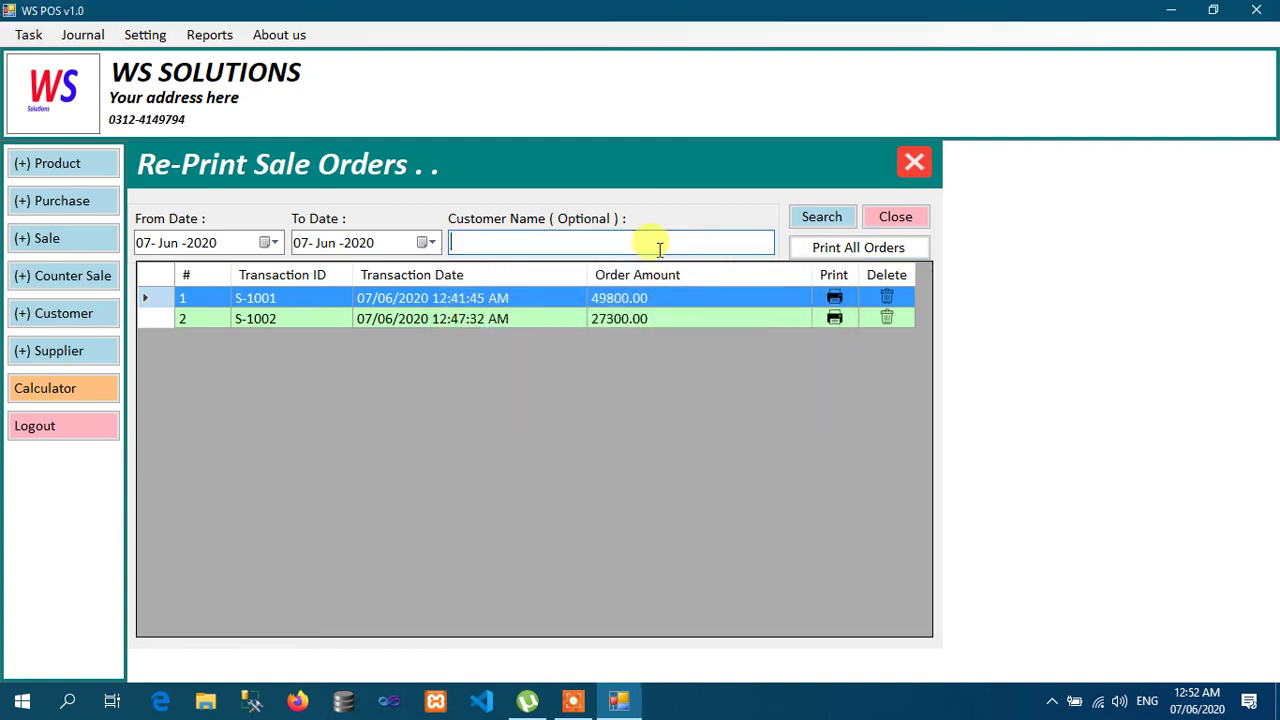
pyautogui.click(835, 296)
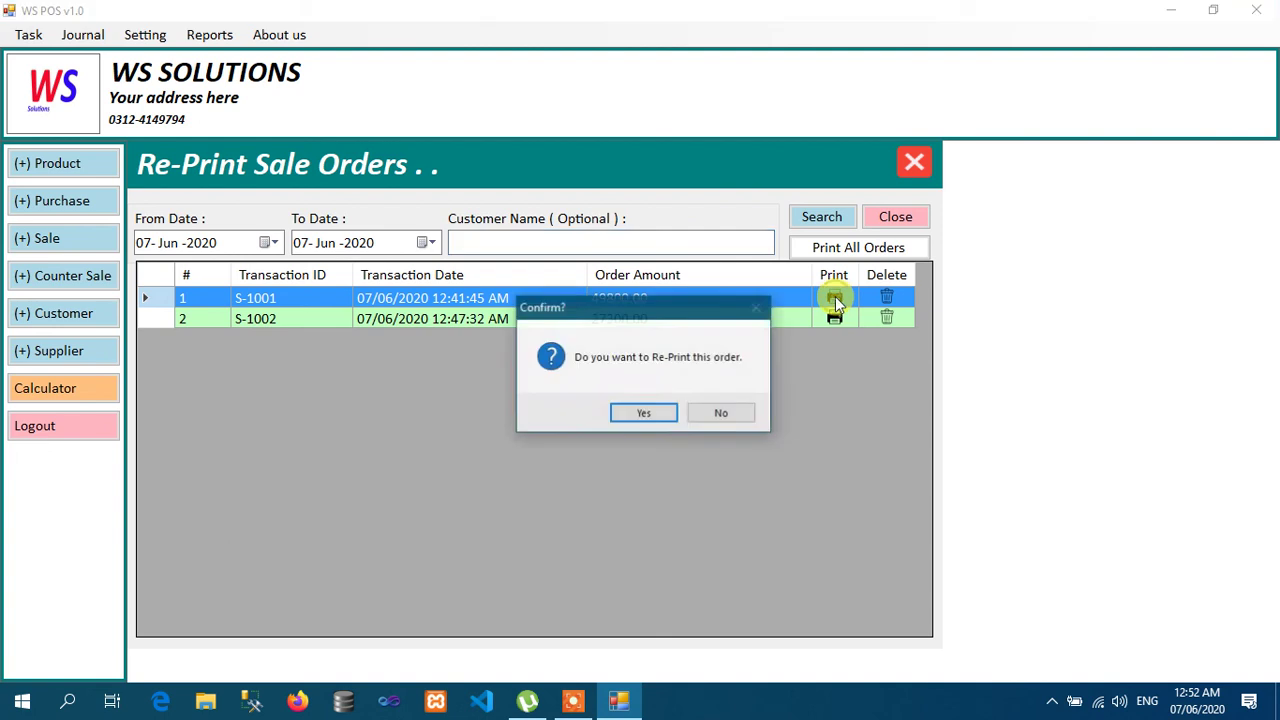
pyautogui.click(636, 416)
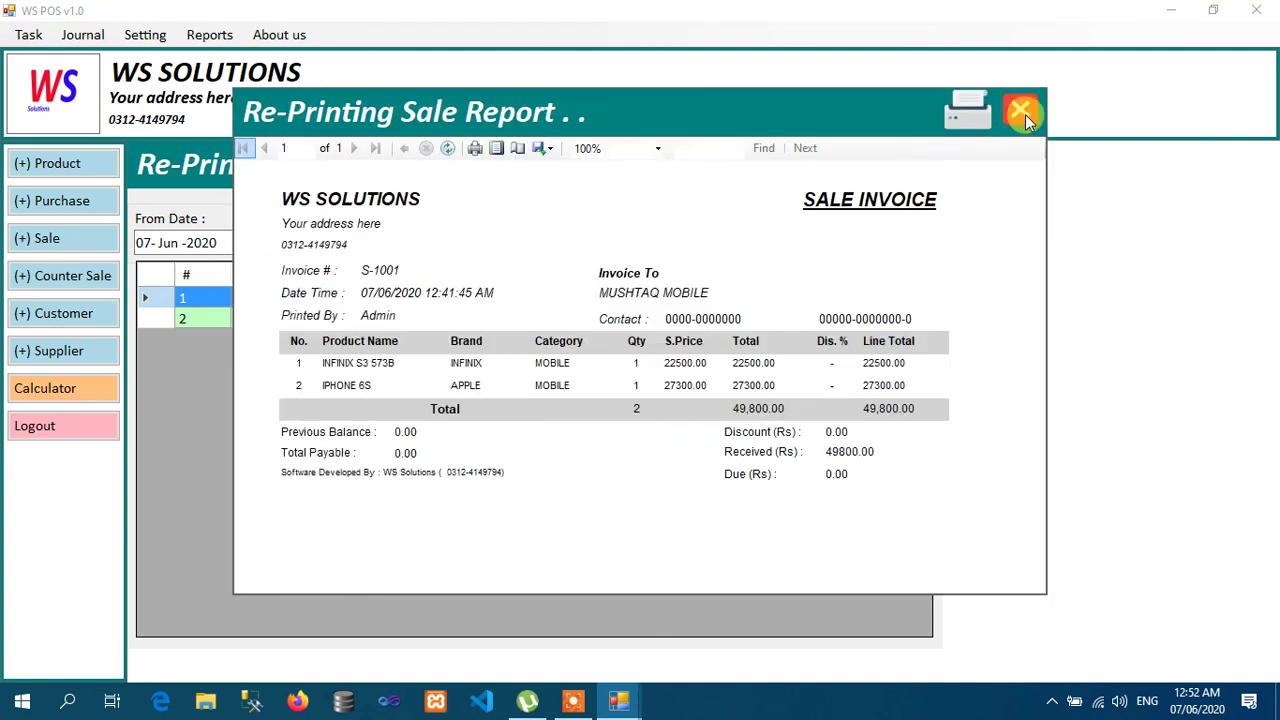
pyautogui.click(1023, 111)
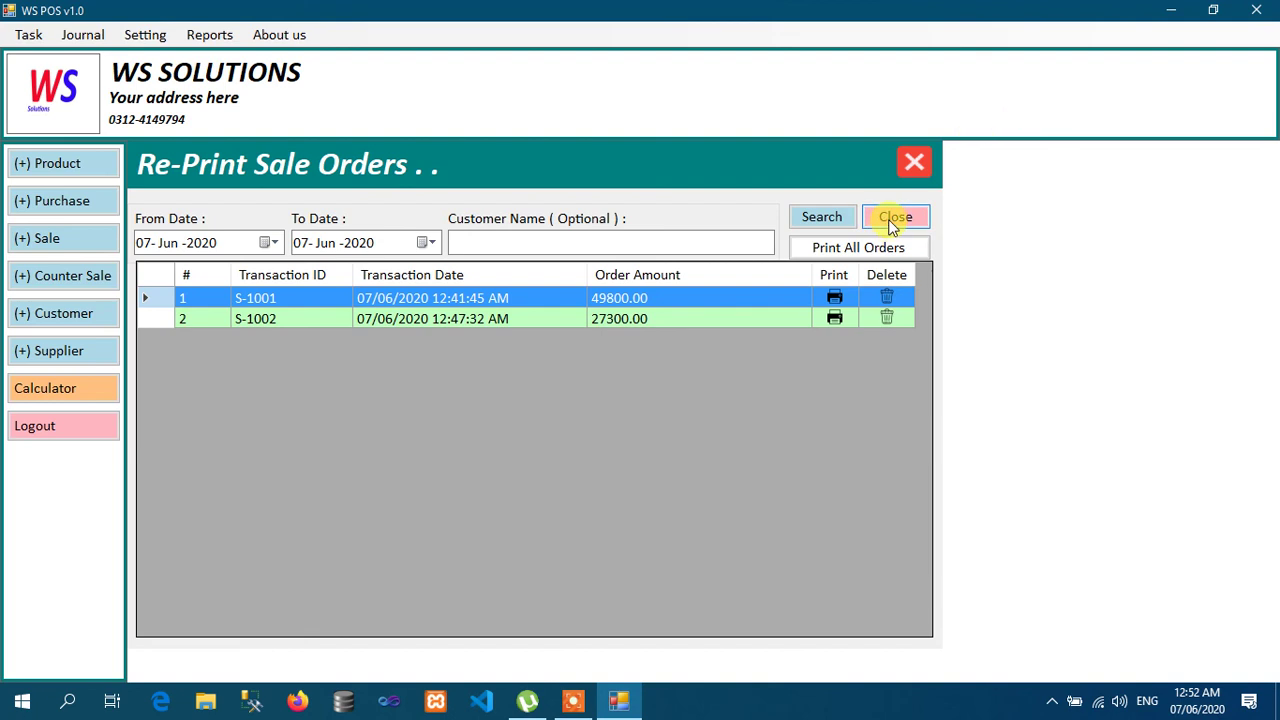
pyautogui.click(895, 217)
pyautogui.click(212, 33)
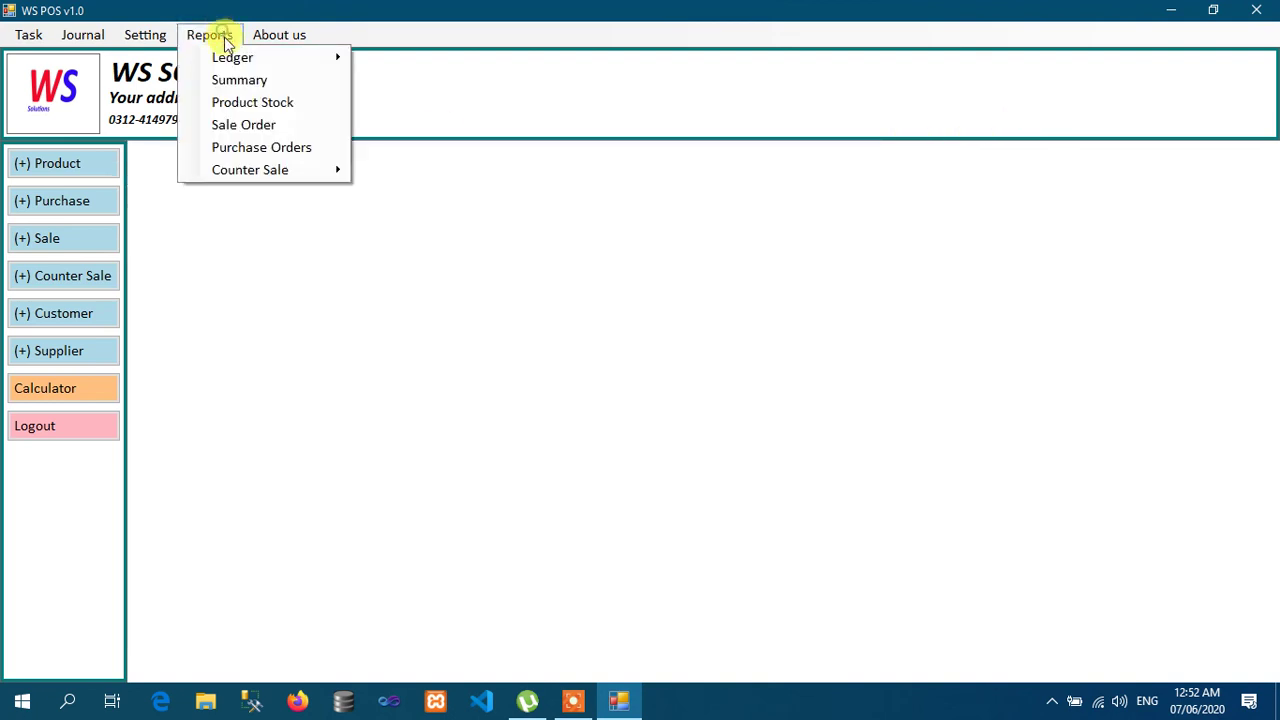
# Step: Search today's purchase orders, reprint invoice P-10001 (97,500.00), and close its preview and reprint form
pyautogui.click(277, 148)
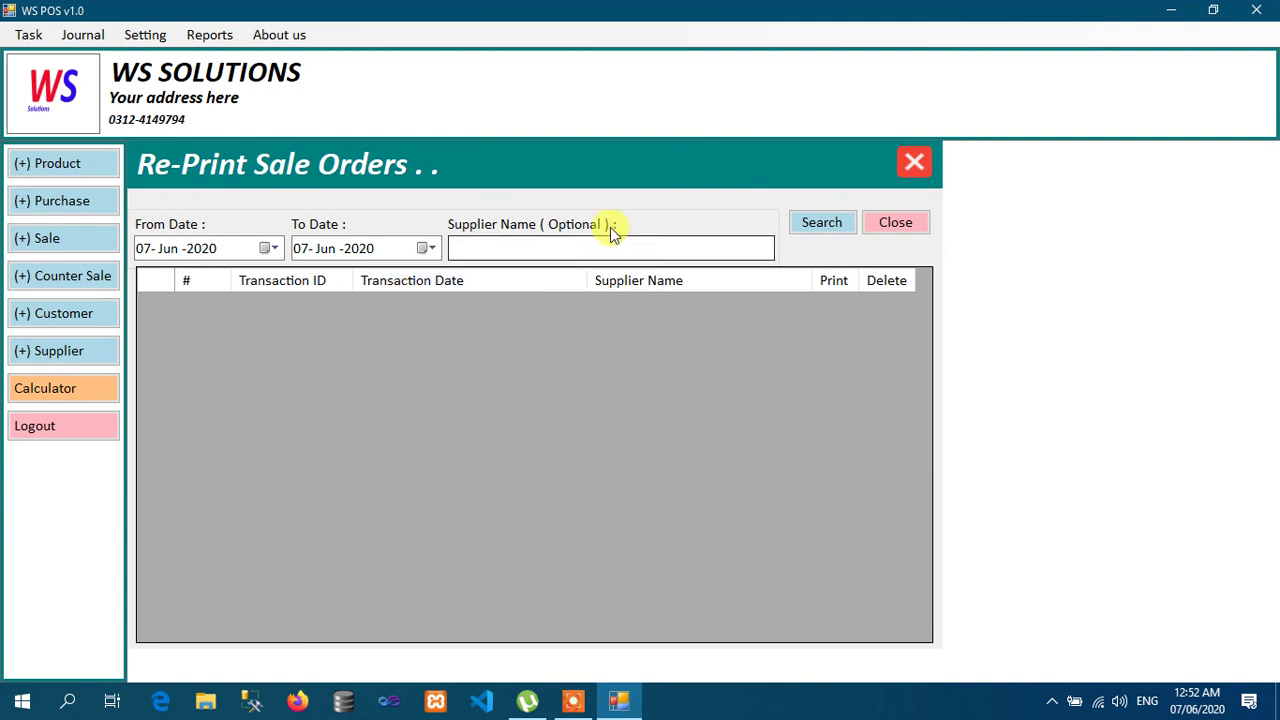
pyautogui.click(818, 223)
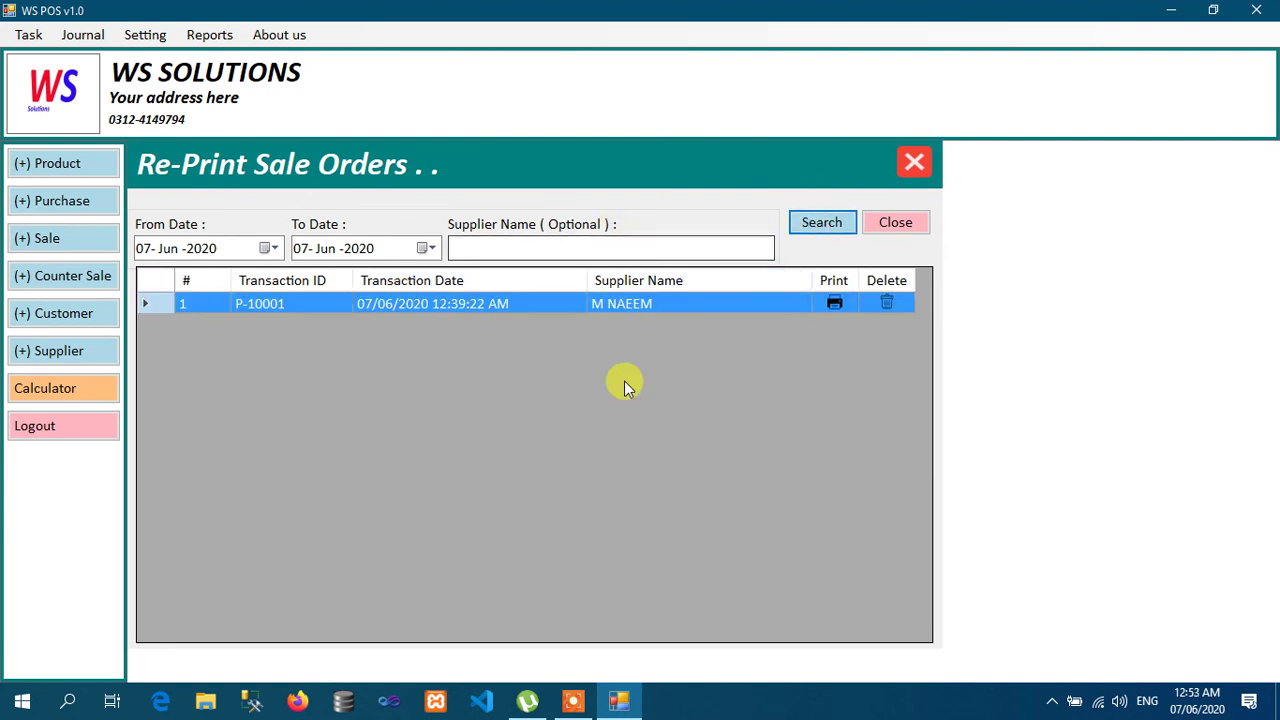
pyautogui.click(835, 305)
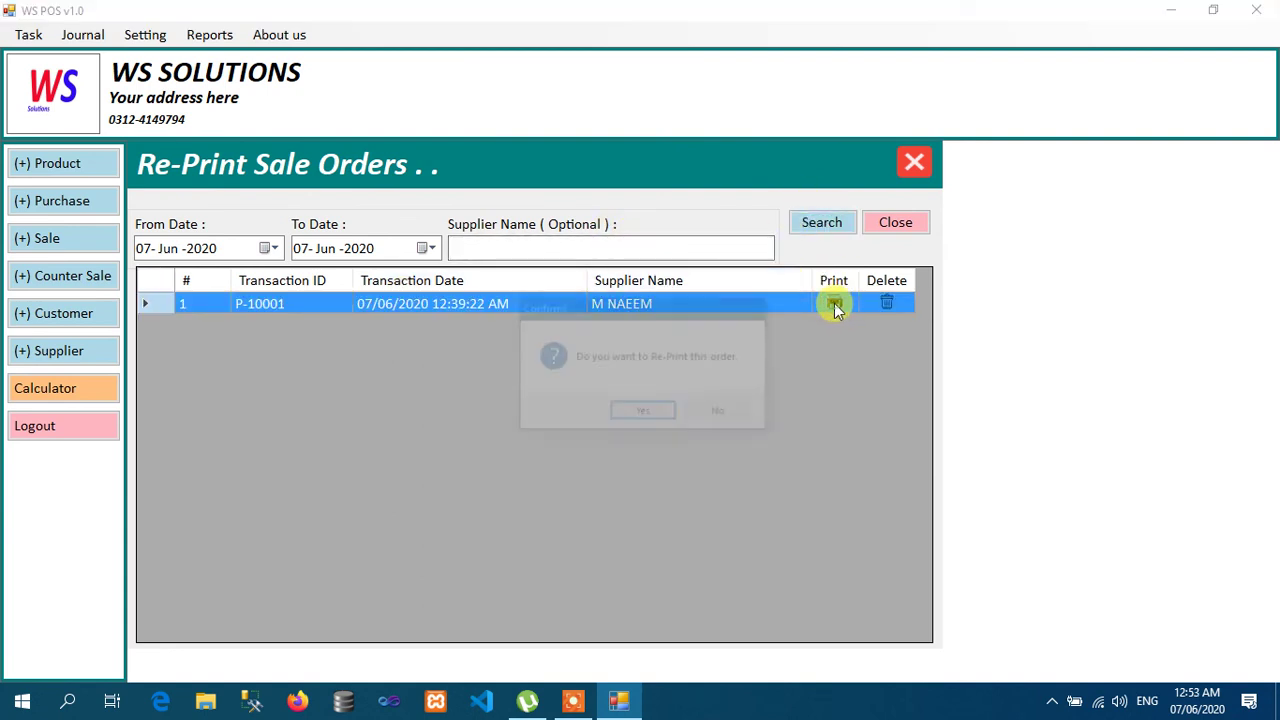
pyautogui.click(652, 414)
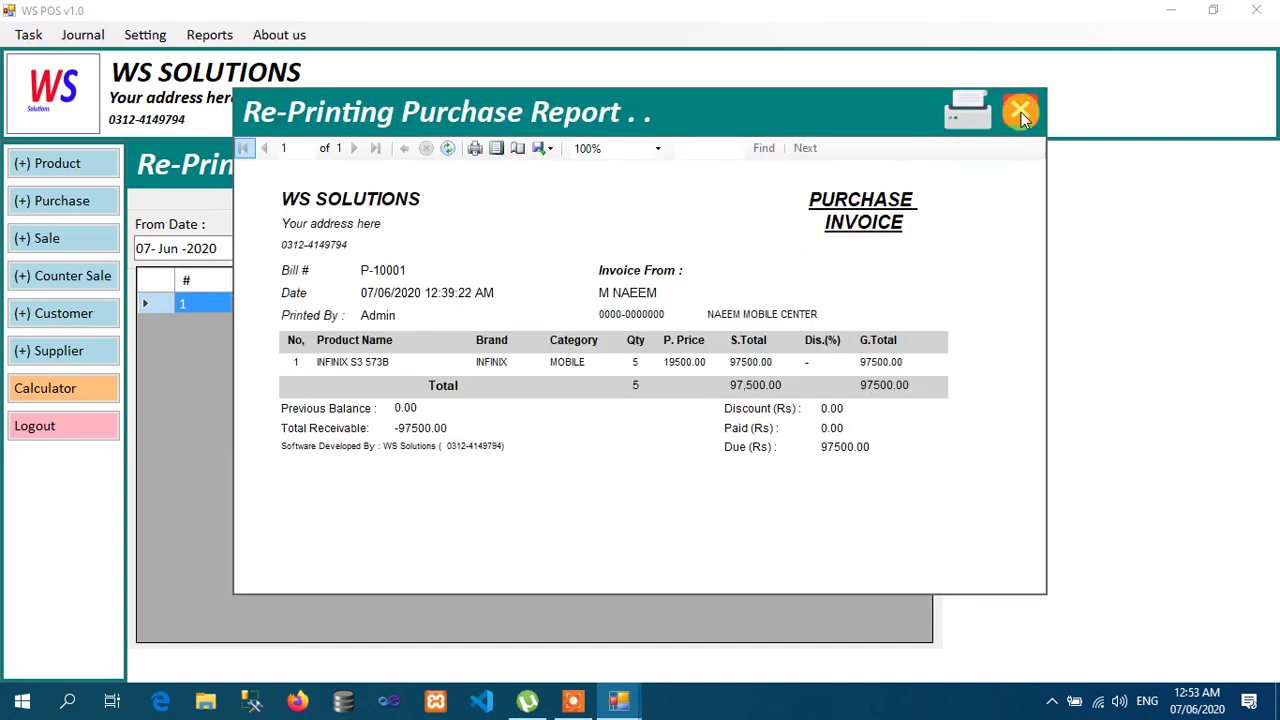
pyautogui.click(1020, 111)
pyautogui.click(913, 160)
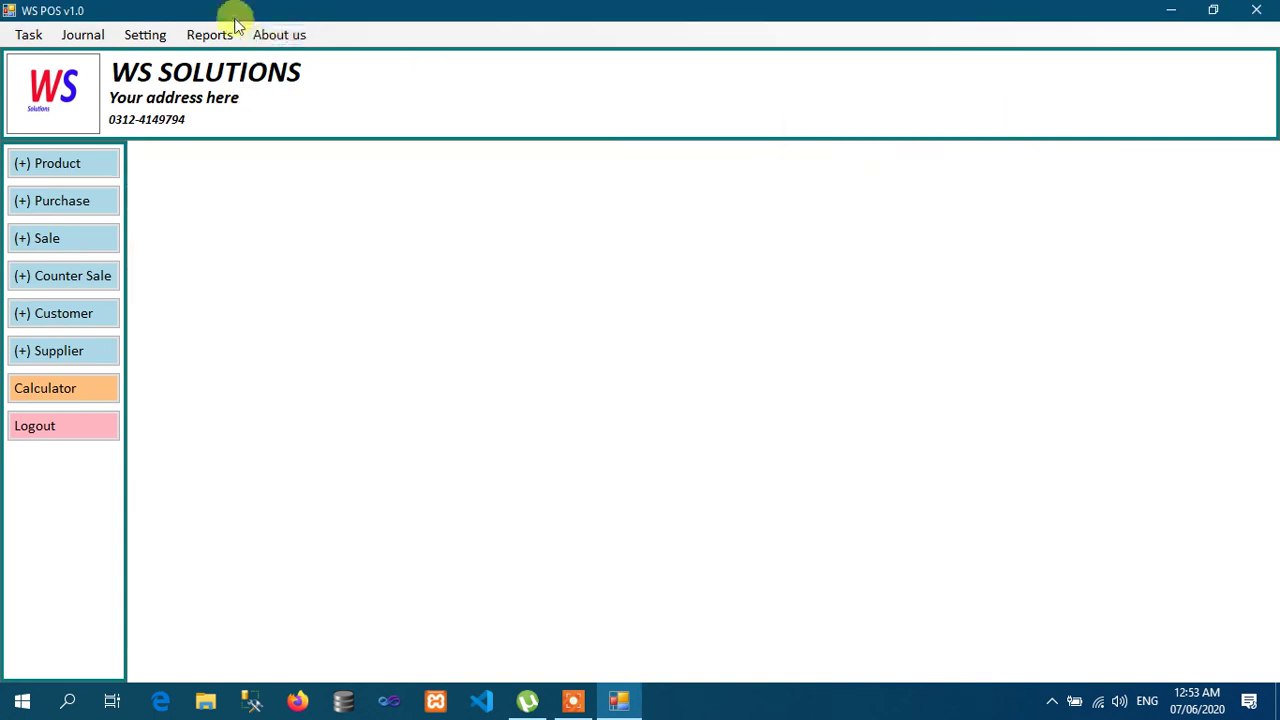
pyautogui.click(209, 34)
pyautogui.moveTo(283, 169)
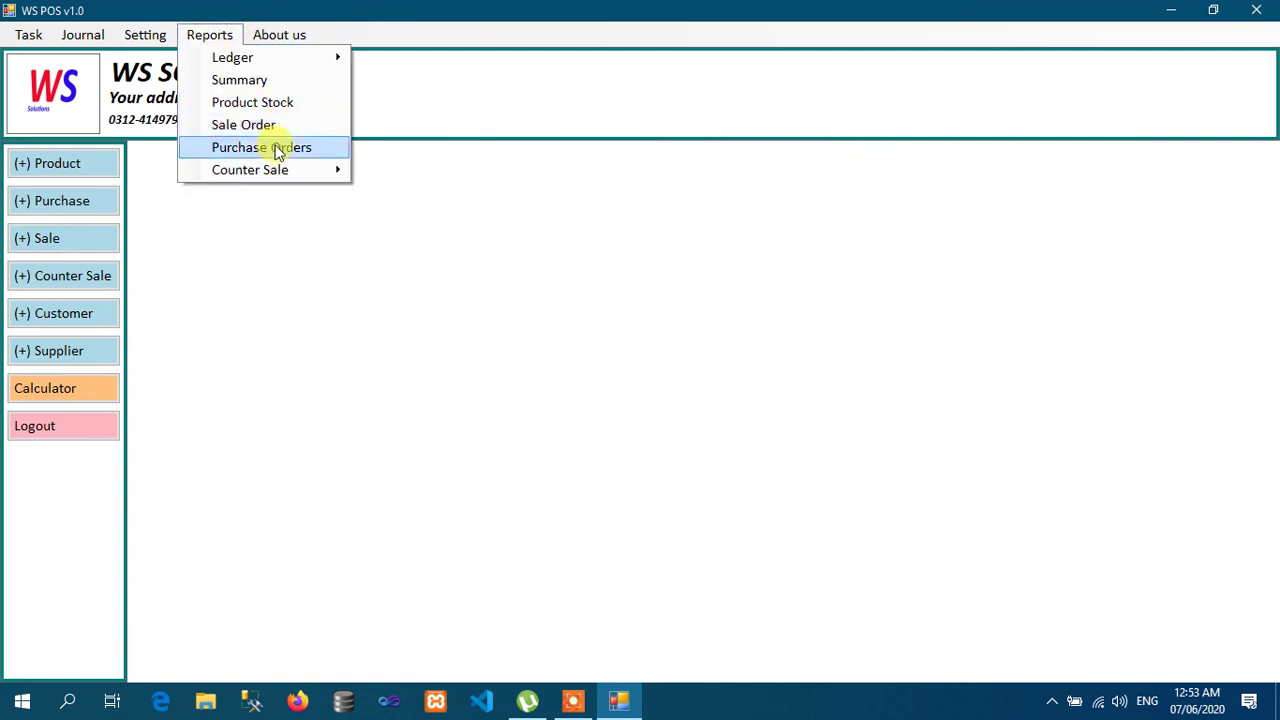
# Step: Run the 07-Jun-2019 to 07-Jun-2020 summary (sales 77100, purchases 97500, profit 6600), export and view its PDF
pyautogui.click(268, 82)
pyautogui.click(210, 258)
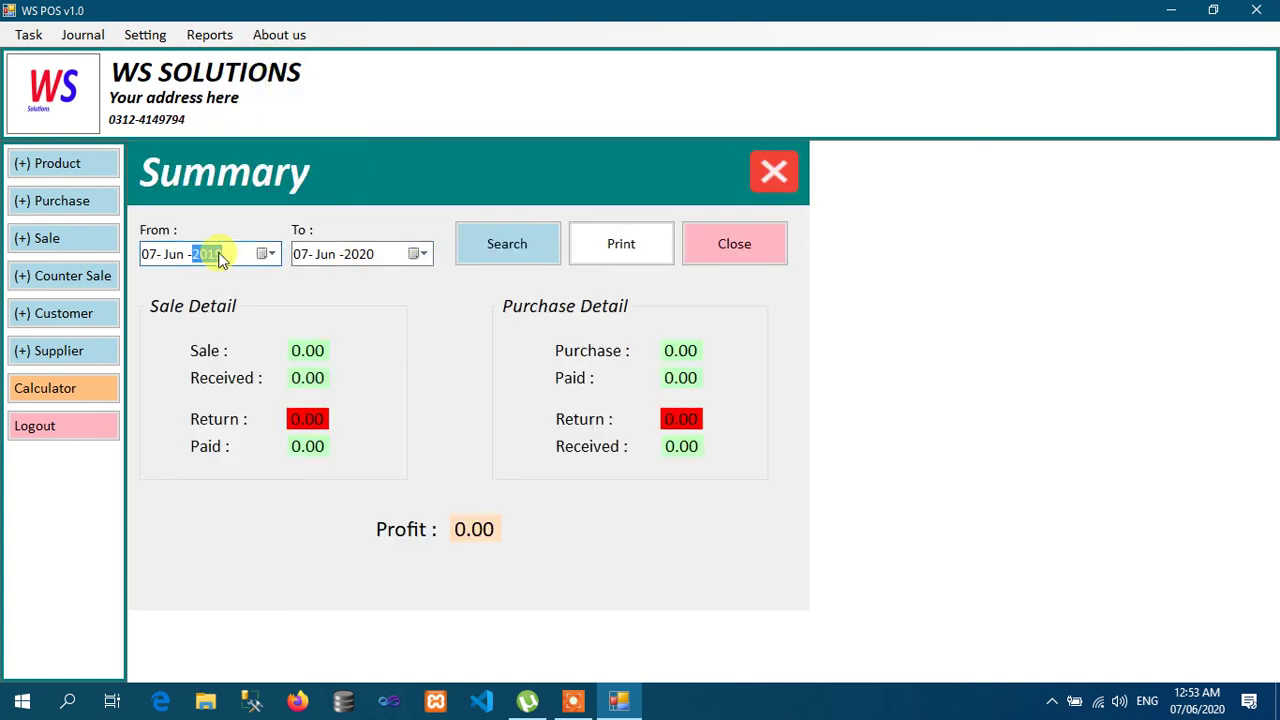
pyautogui.click(500, 260)
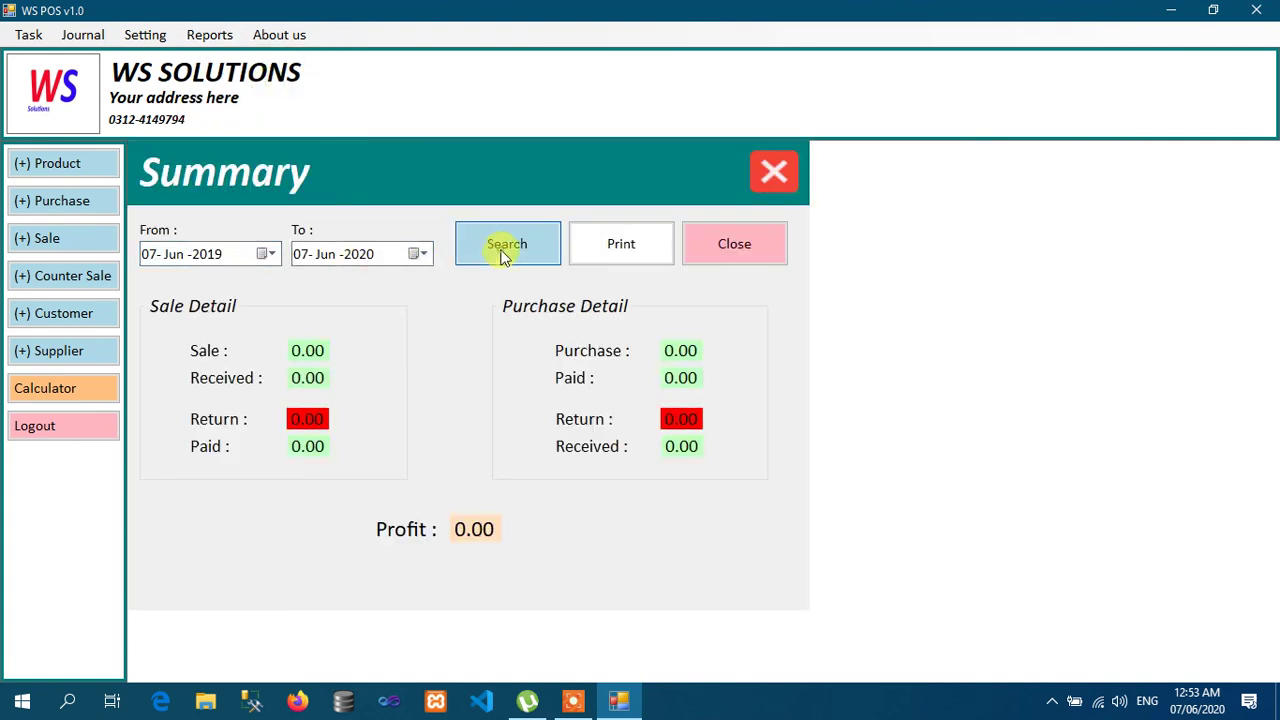
pyautogui.click(620, 255)
pyautogui.press('Return')
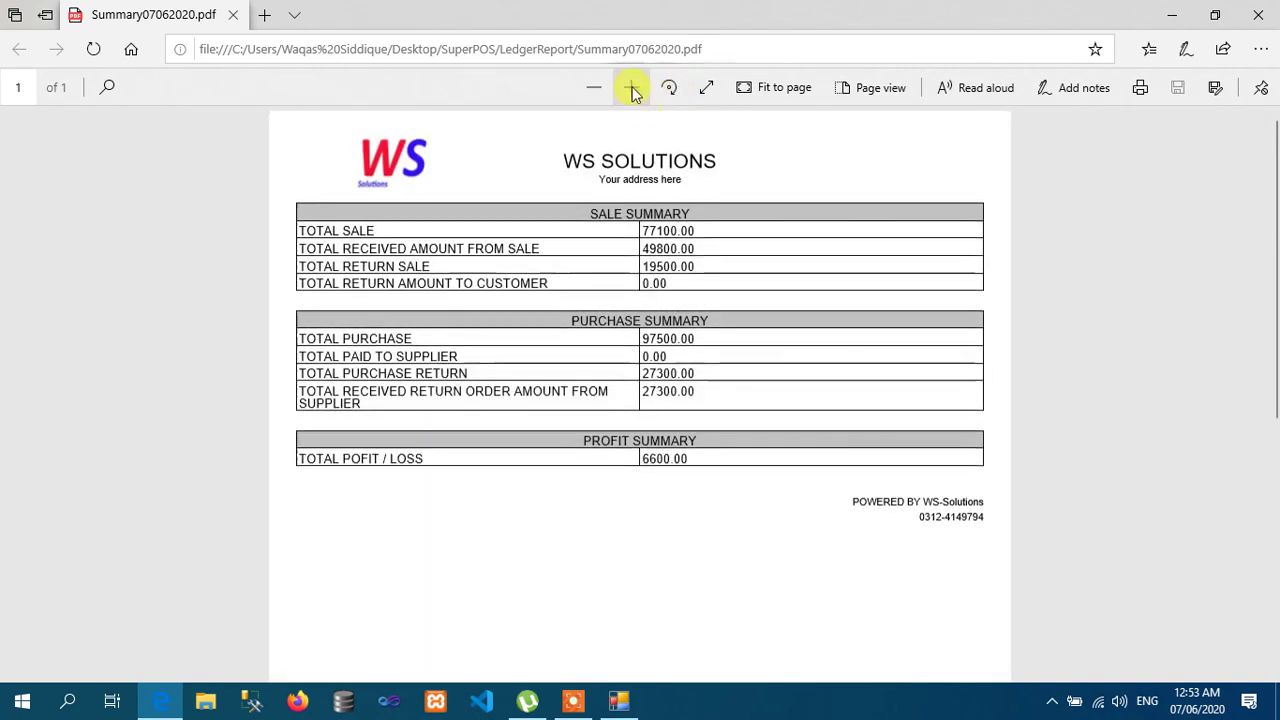
pyautogui.click(632, 90)
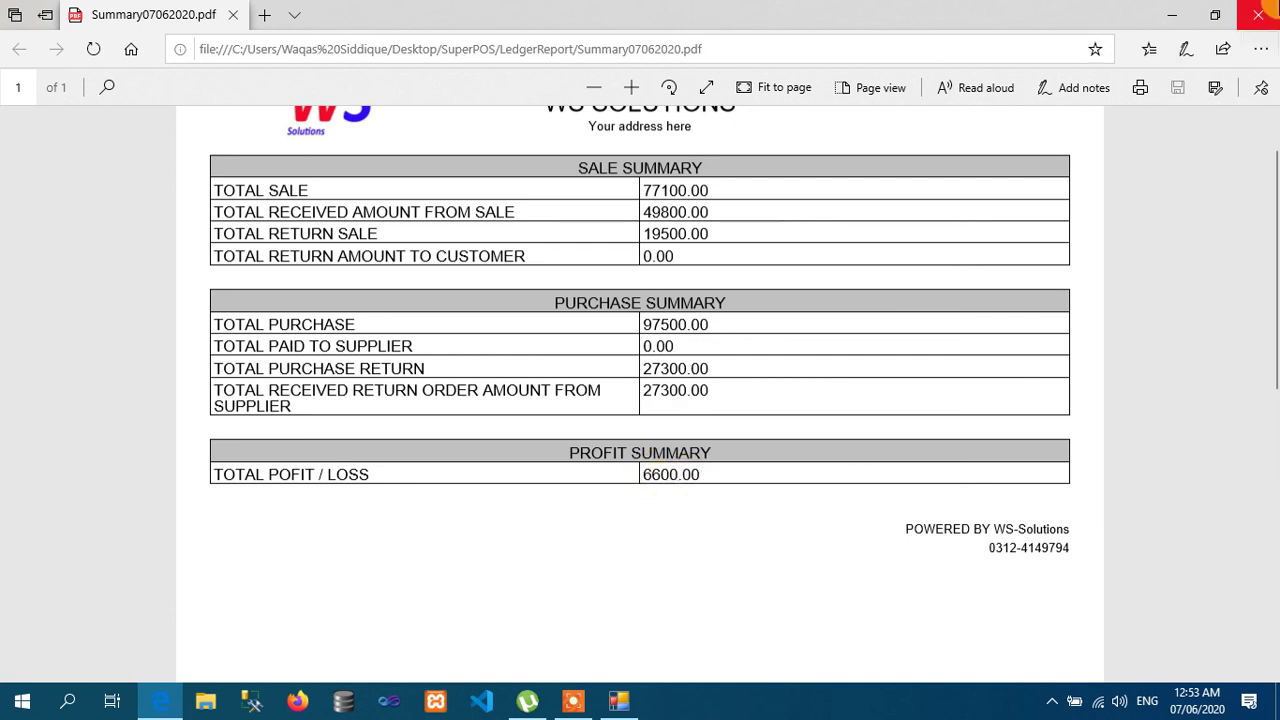
pyautogui.click(1258, 15)
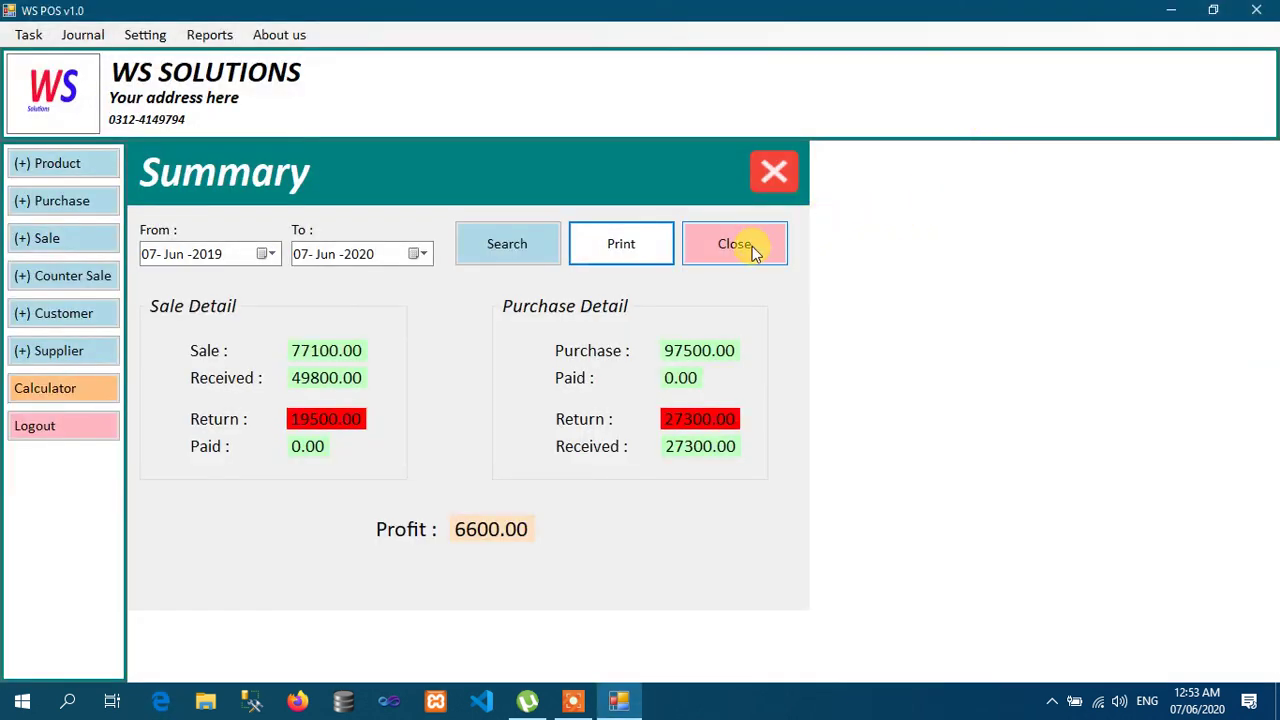
pyautogui.click(752, 246)
# Step: Search today's order-wise counter sale report after a search-first warning, then close it
pyautogui.click(199, 35)
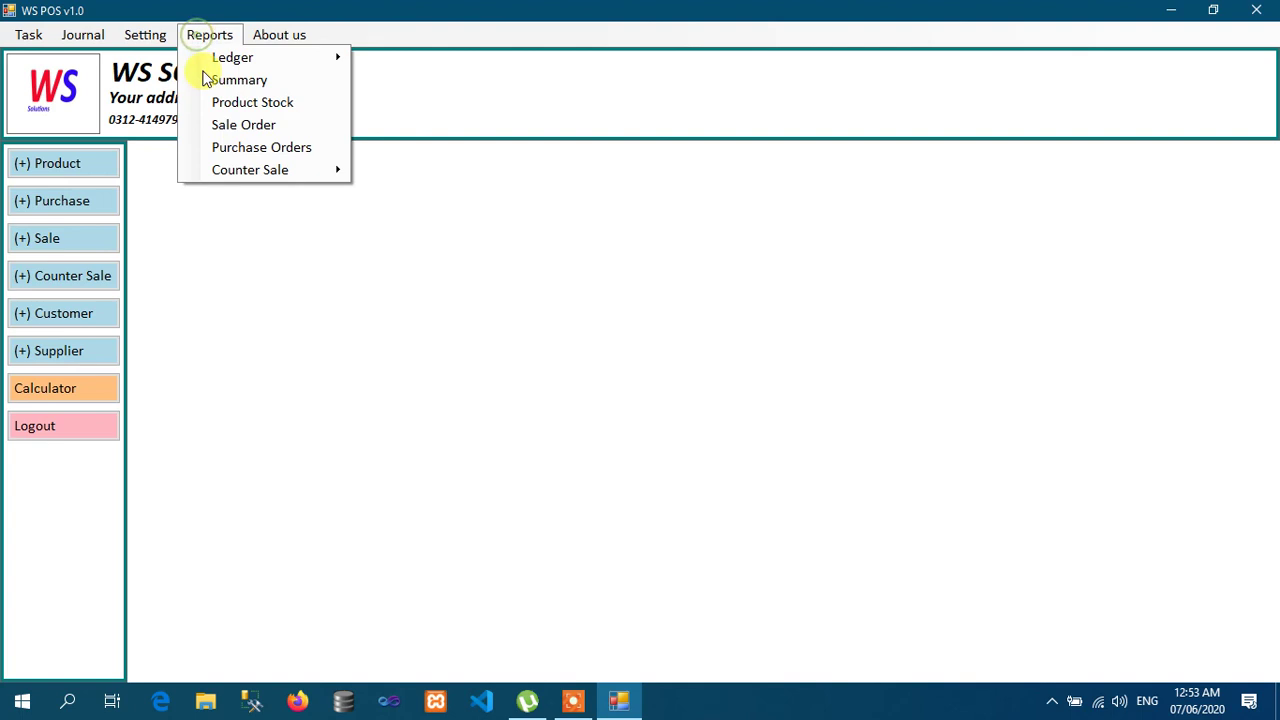
pyautogui.moveTo(263, 173)
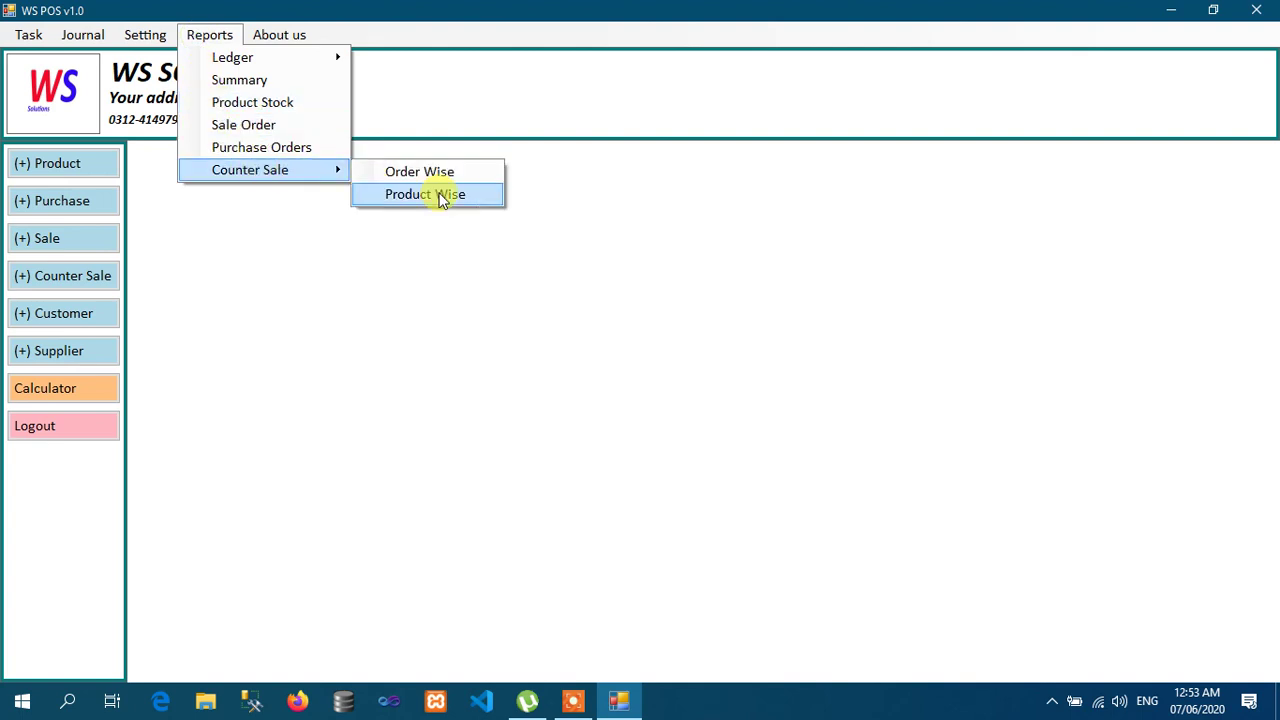
pyautogui.click(413, 173)
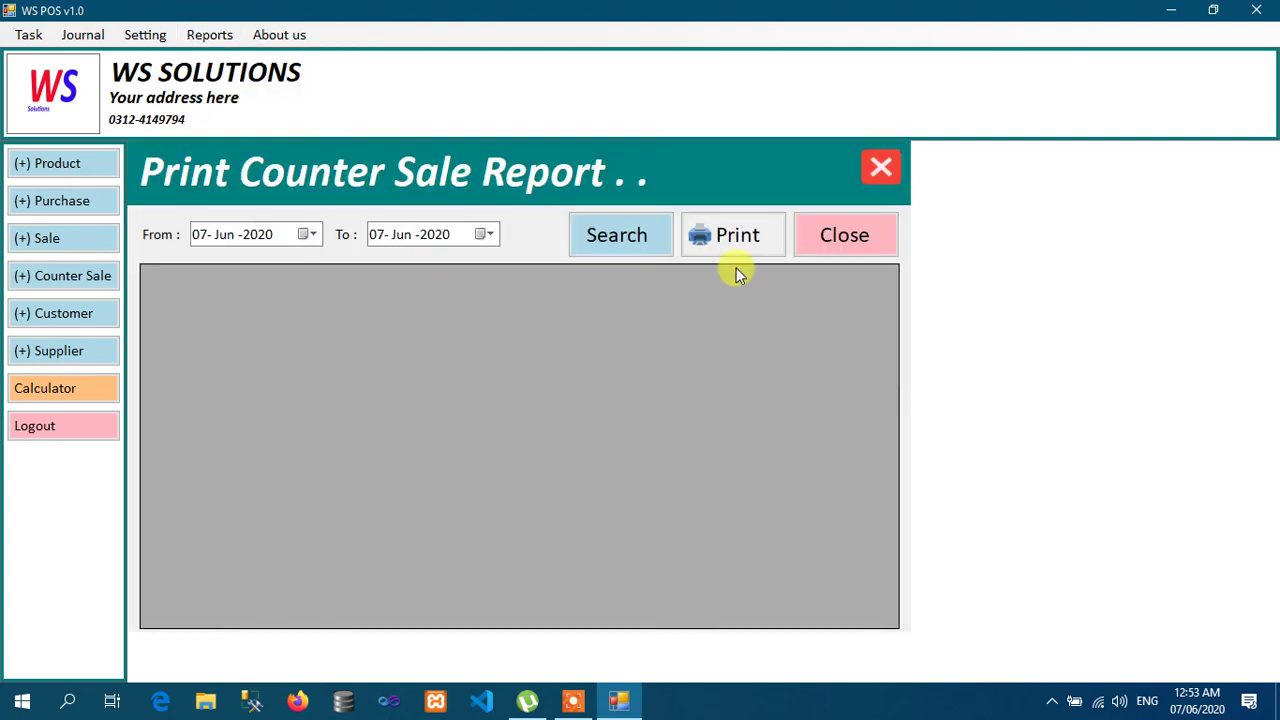
pyautogui.click(699, 234)
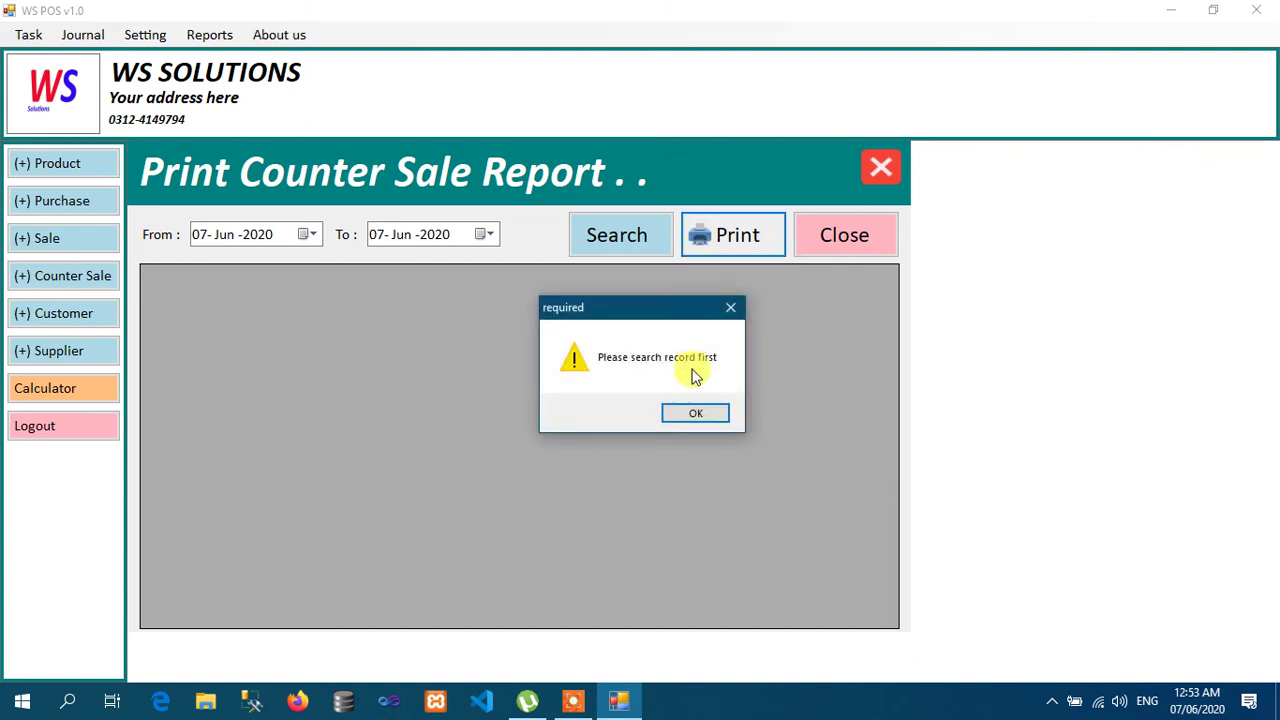
pyautogui.click(690, 411)
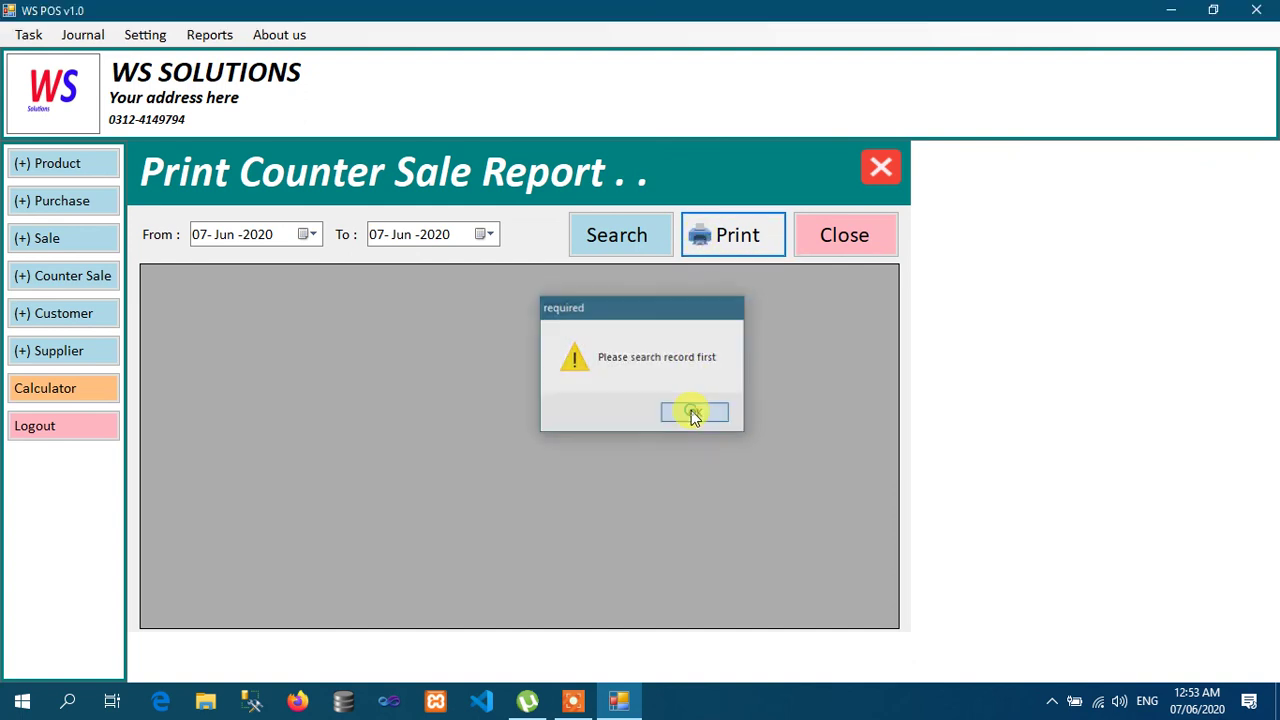
pyautogui.click(601, 234)
pyautogui.click(836, 240)
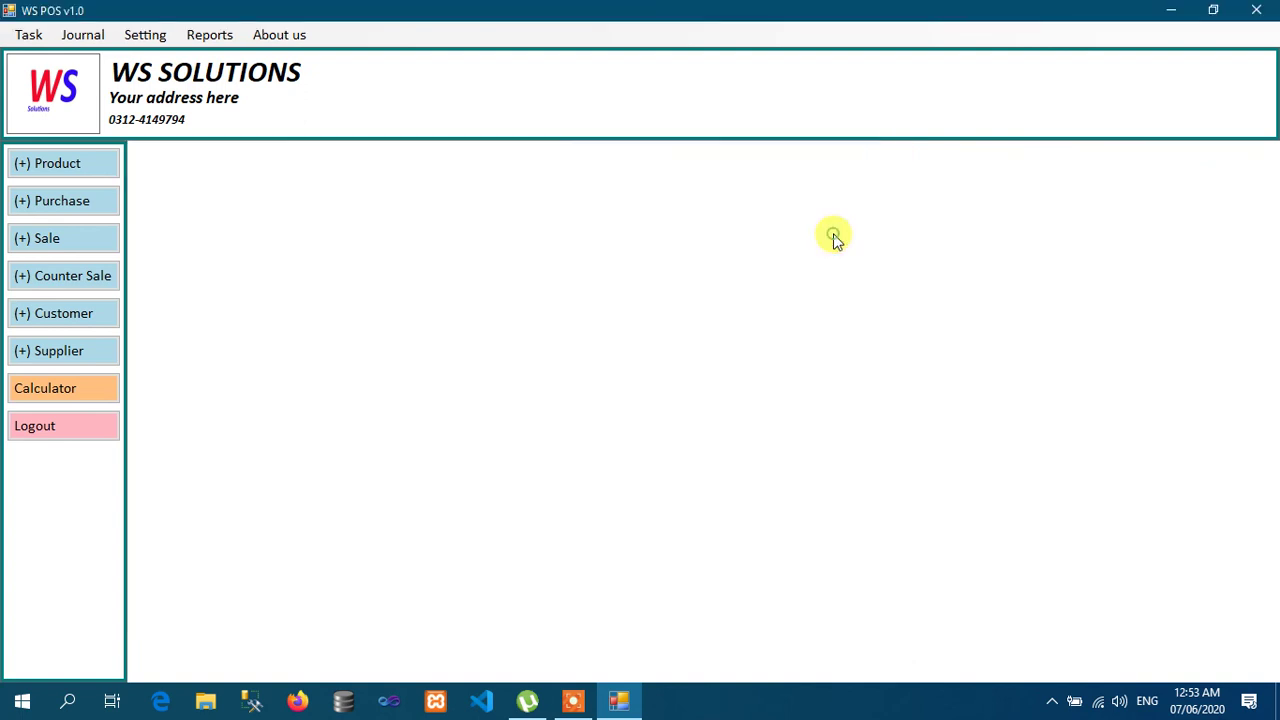
# Step: Search today's product-wise counter sale report from Reports > Counter Sale, then close it
pyautogui.click(223, 37)
pyautogui.moveTo(345, 172)
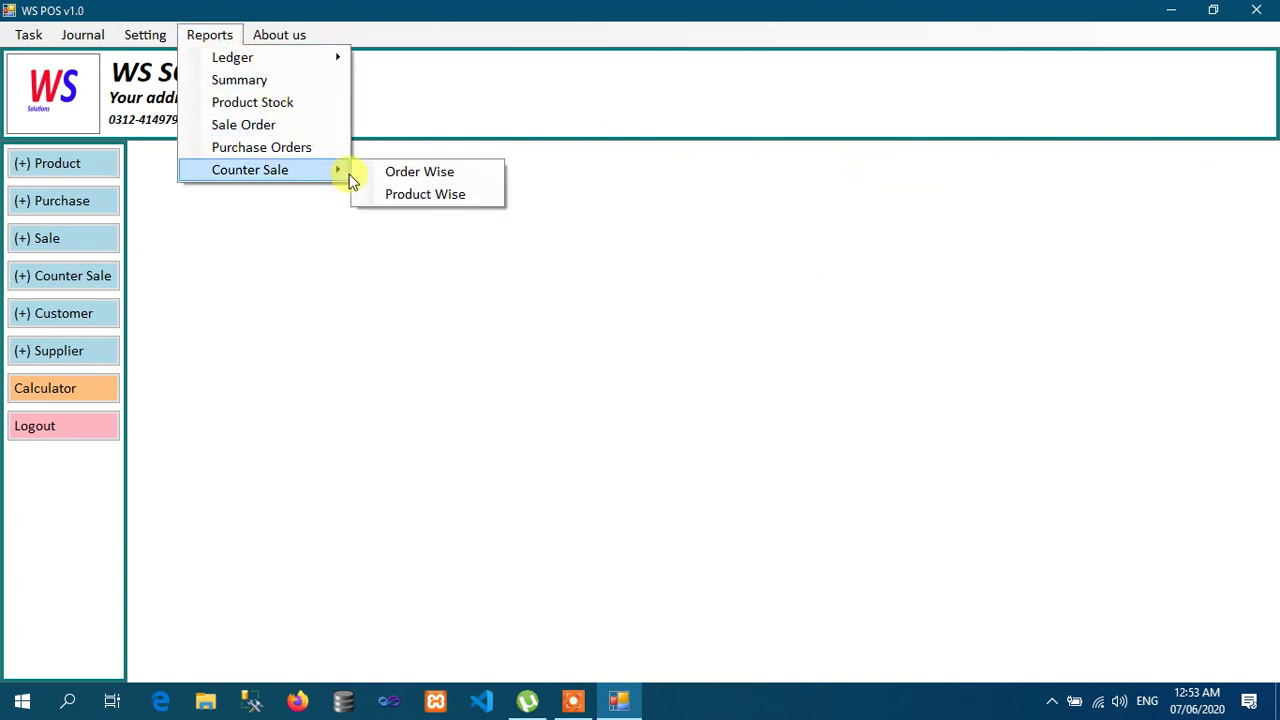
pyautogui.click(425, 197)
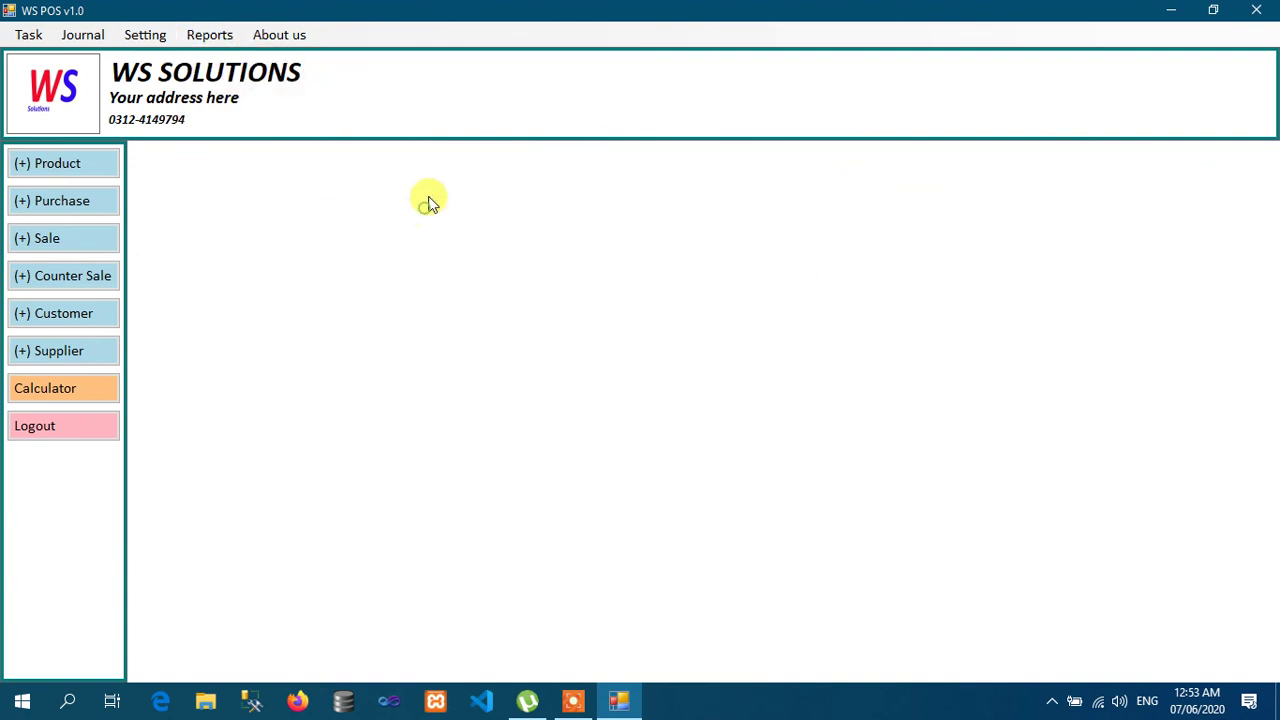
pyautogui.click(209, 36)
pyautogui.moveTo(288, 170)
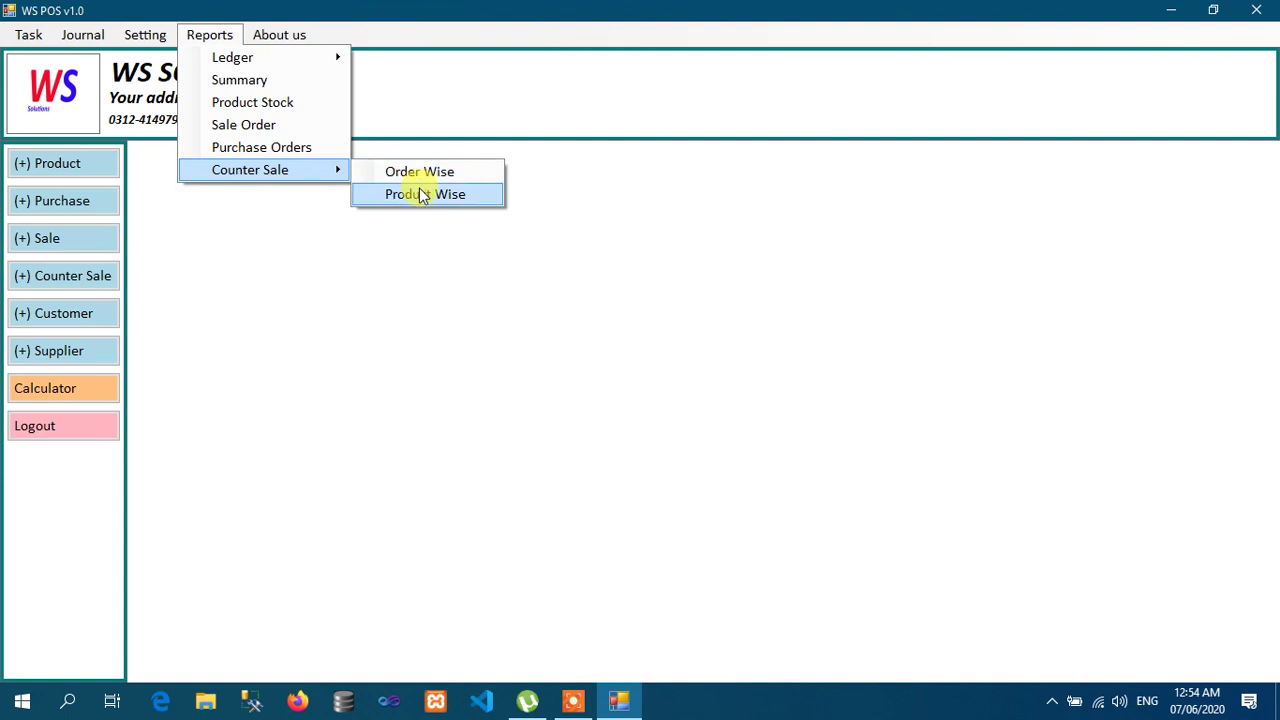
pyautogui.click(423, 194)
pyautogui.click(608, 239)
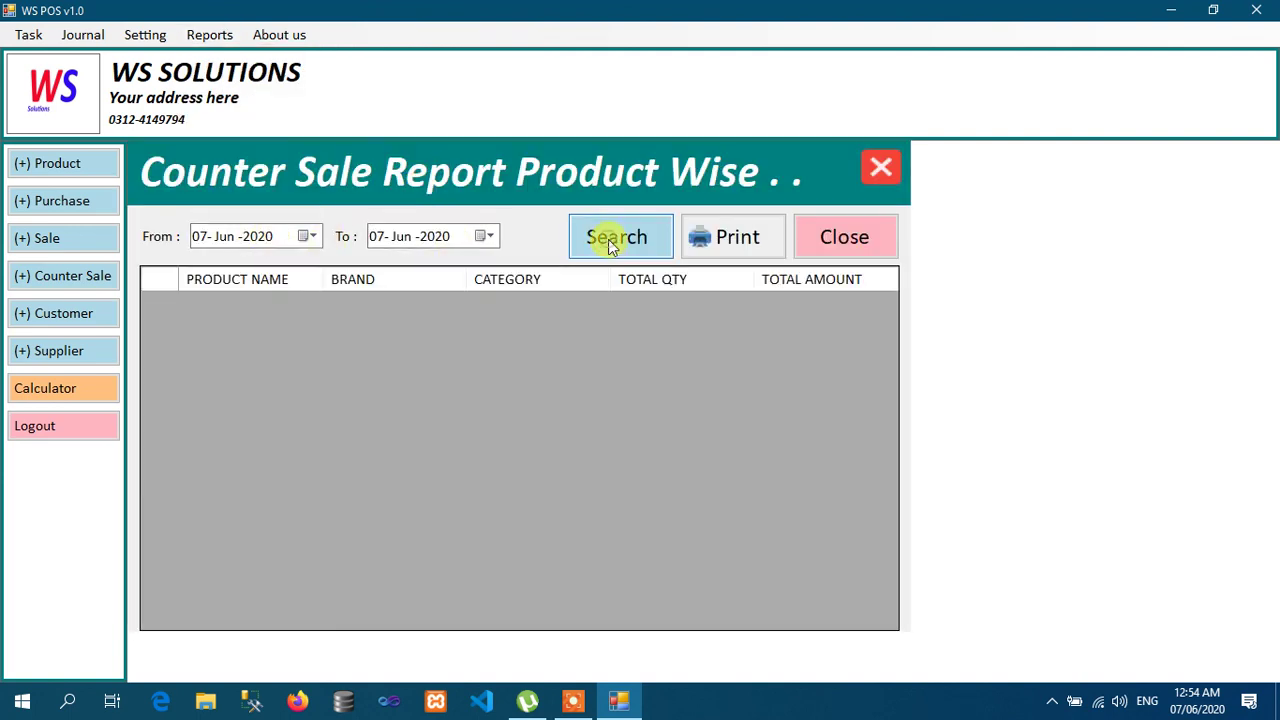
pyautogui.click(825, 250)
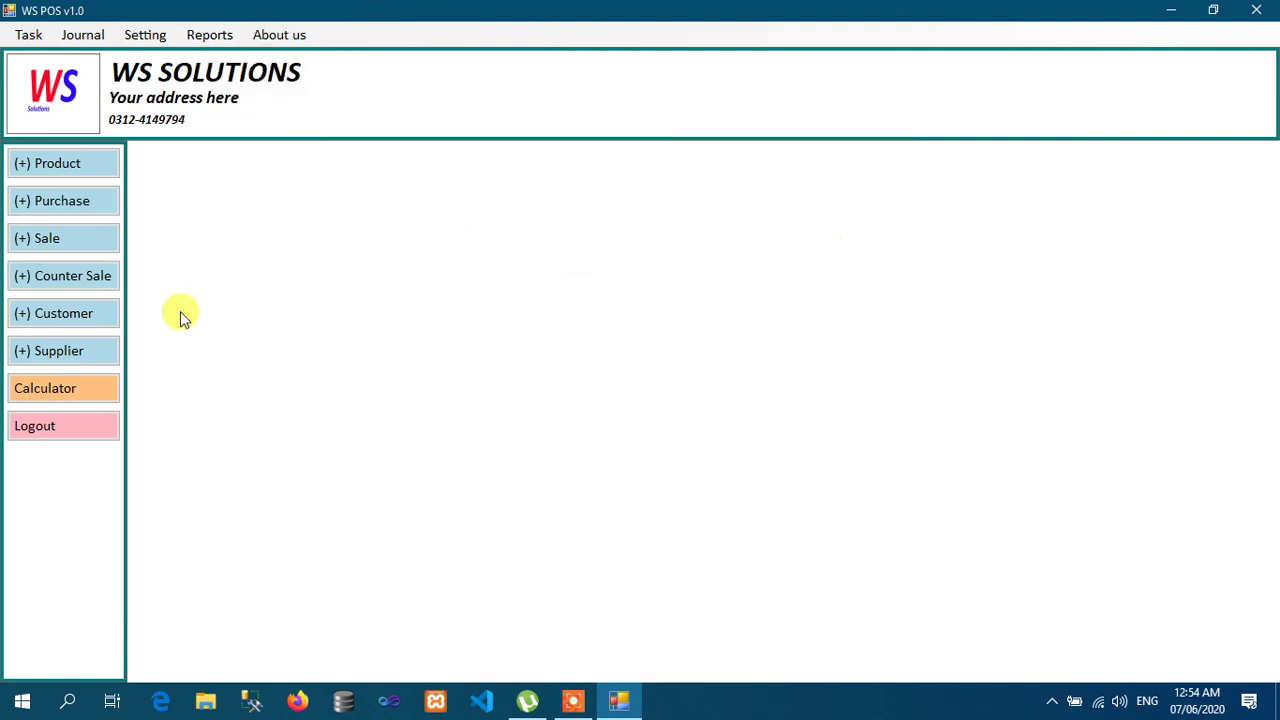
# Step: Open Windows Calculator and close it again, leaving the workspace empty
pyautogui.click(57, 396)
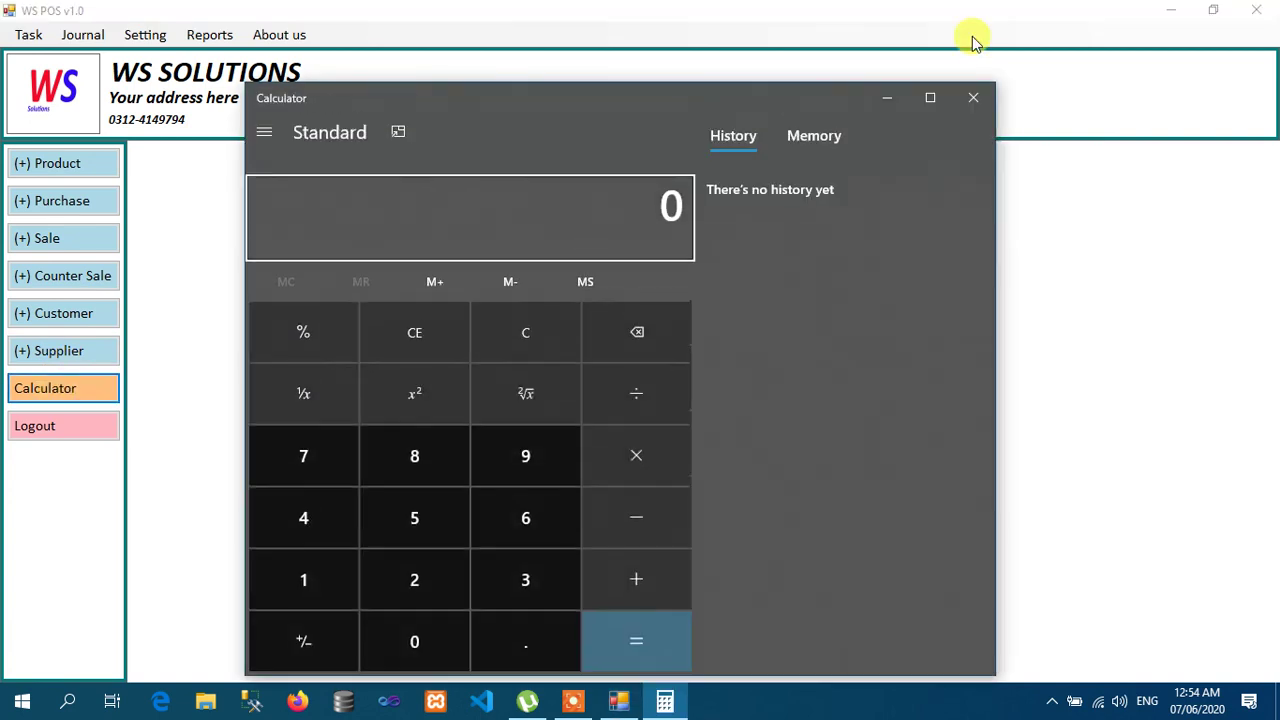
pyautogui.click(975, 97)
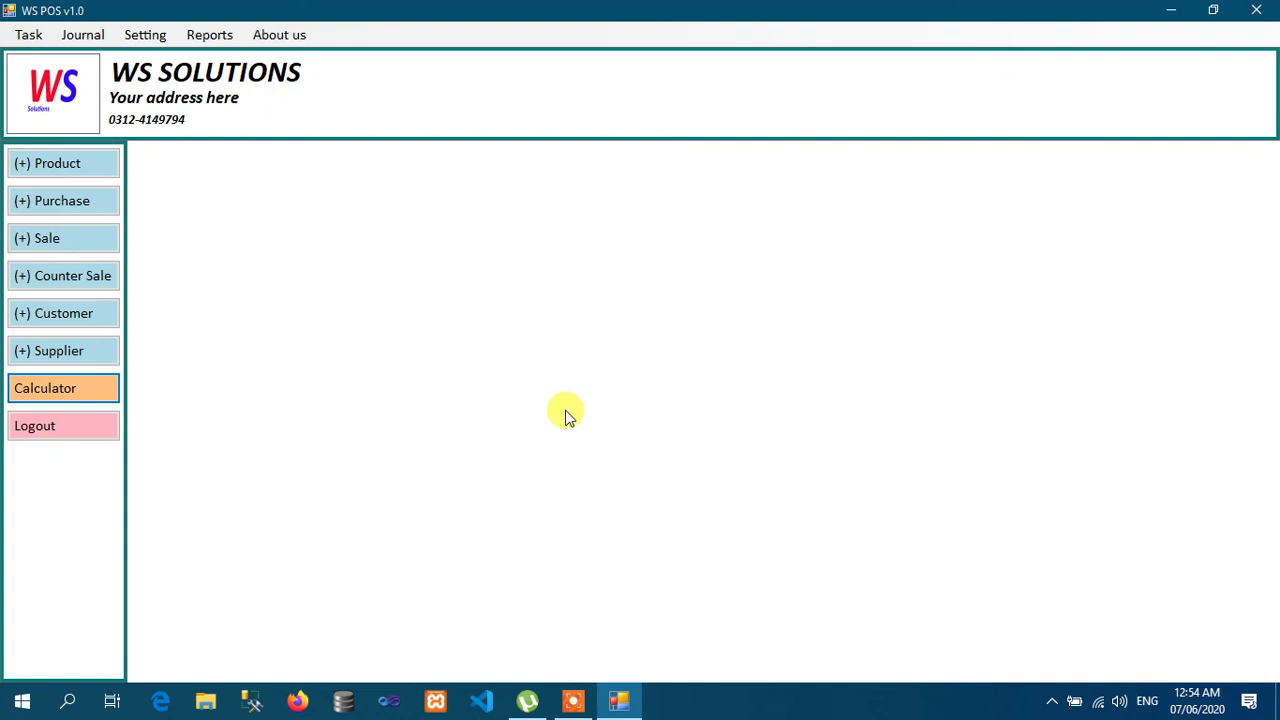
pyautogui.click(567, 705)
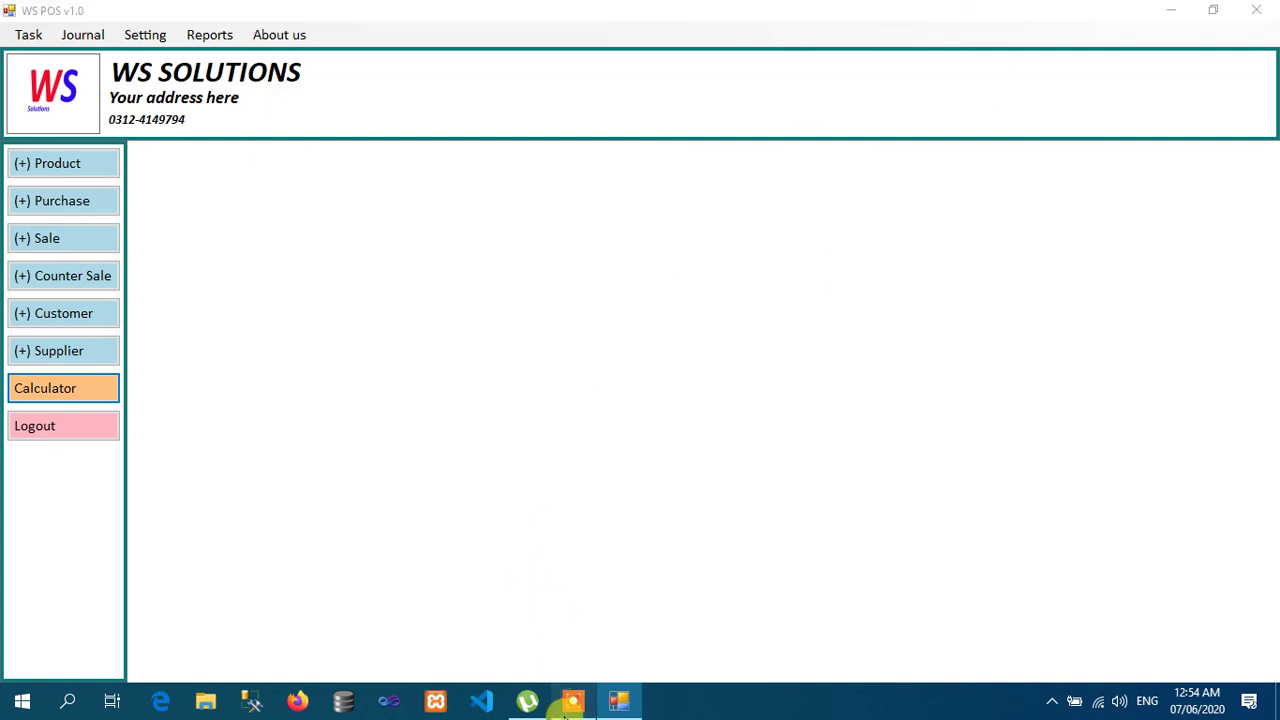